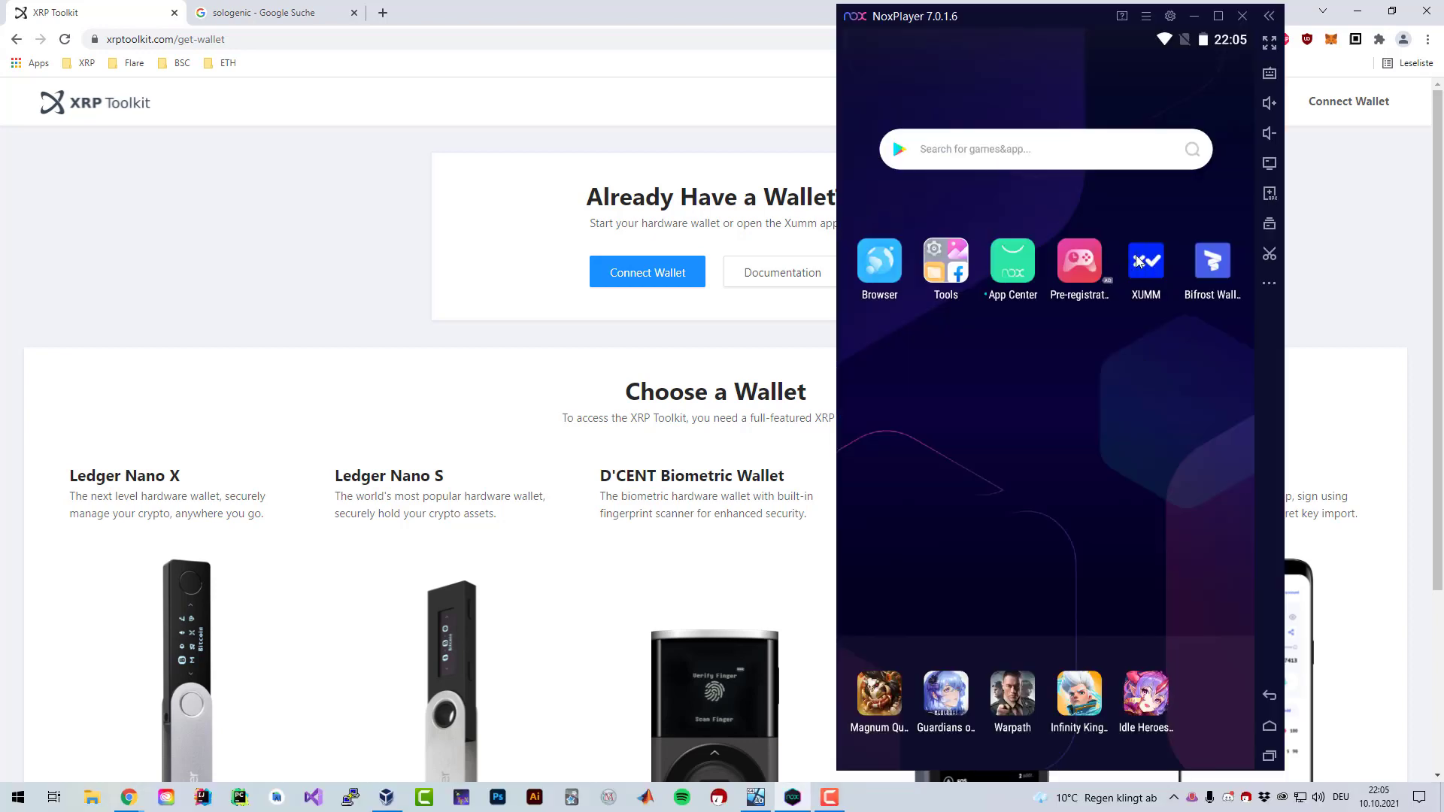
- Launch XUMM and review its 0,152422 XRP balance and tokens like ADV, SEC Coin and SOLO
{"action": "left_click", "coordinate": [1138, 261]}
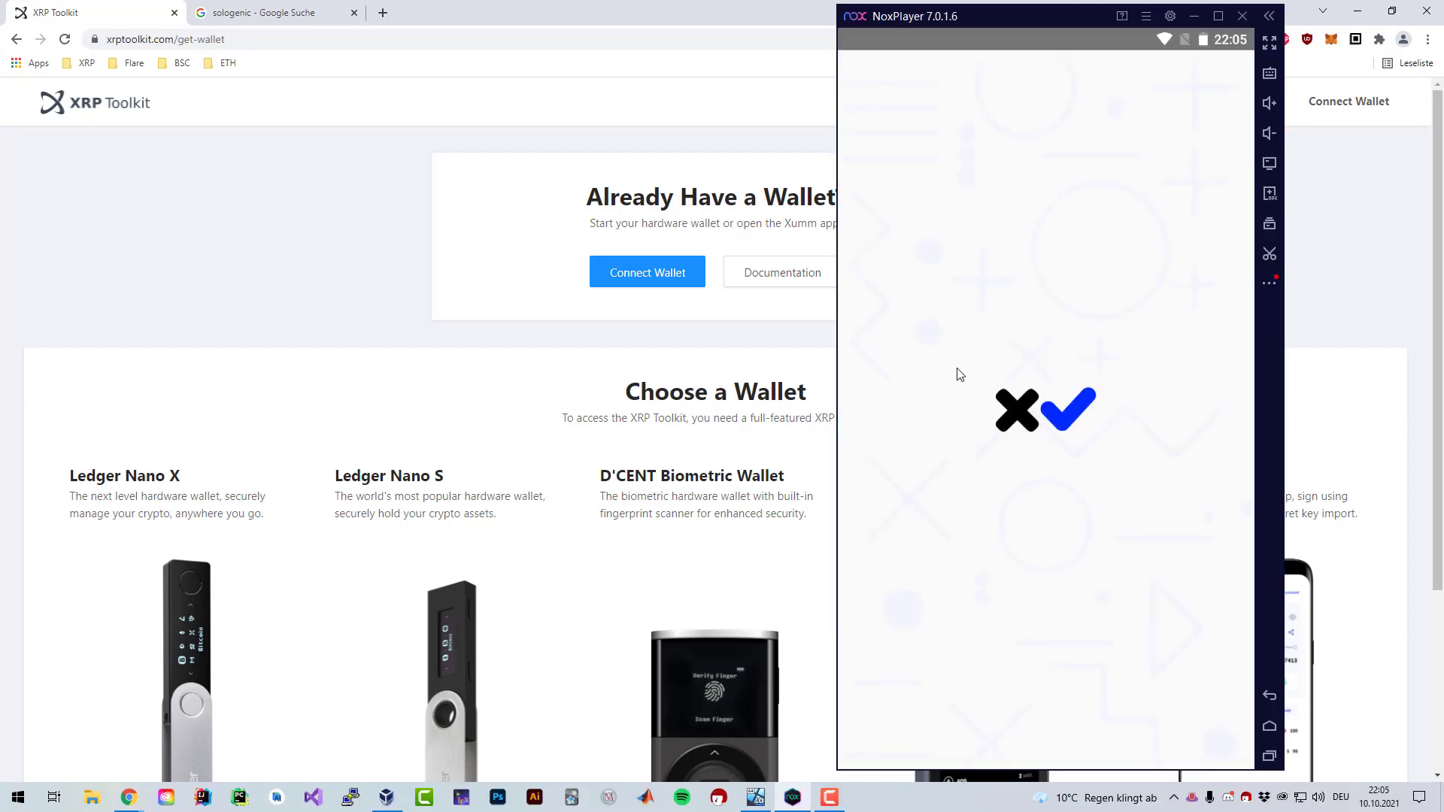
{"action": "scroll", "coordinate": [1036, 429], "scroll_direction": "down", "scroll_amount": 5}
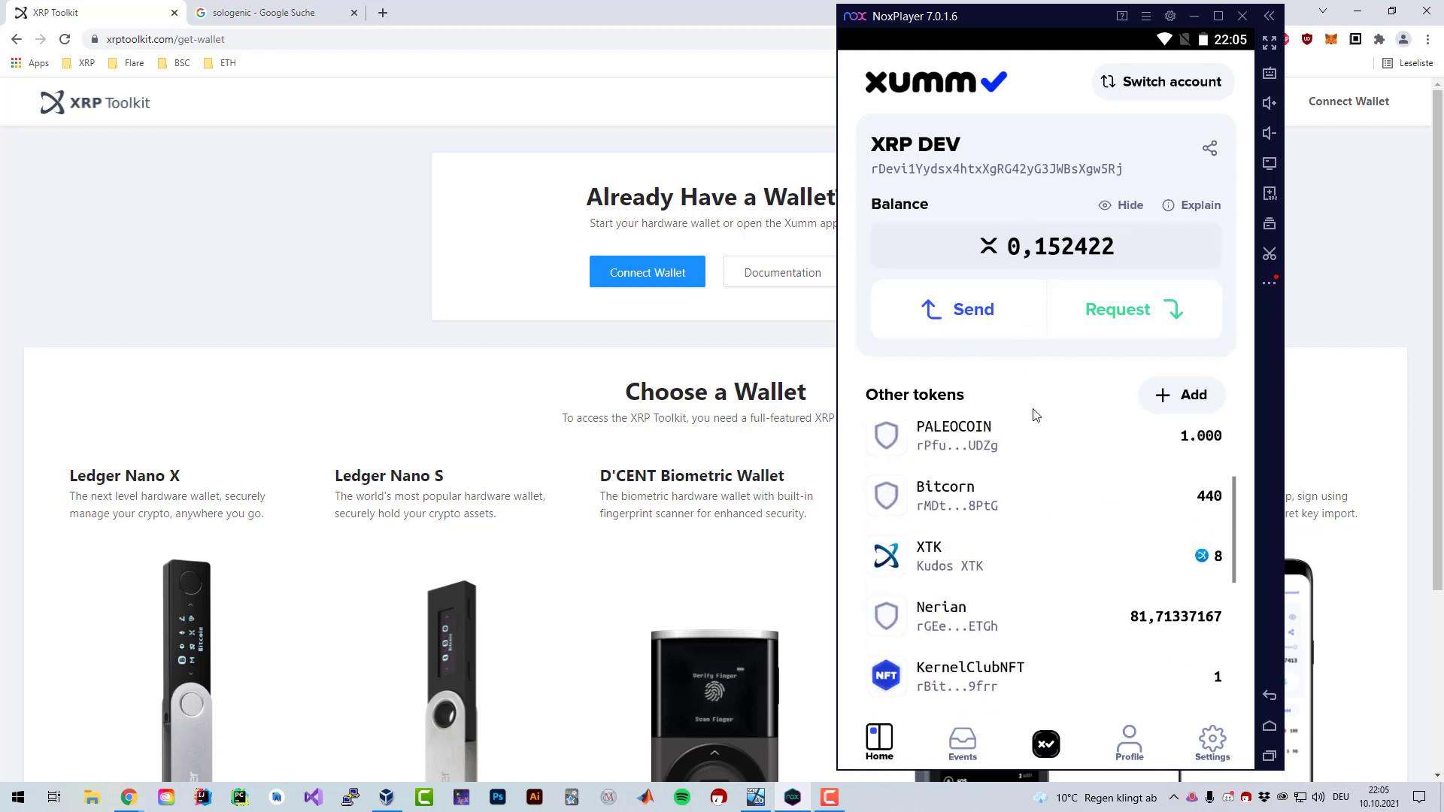
{"action": "scroll", "coordinate": [1036, 430], "scroll_direction": "up", "scroll_amount": 1}
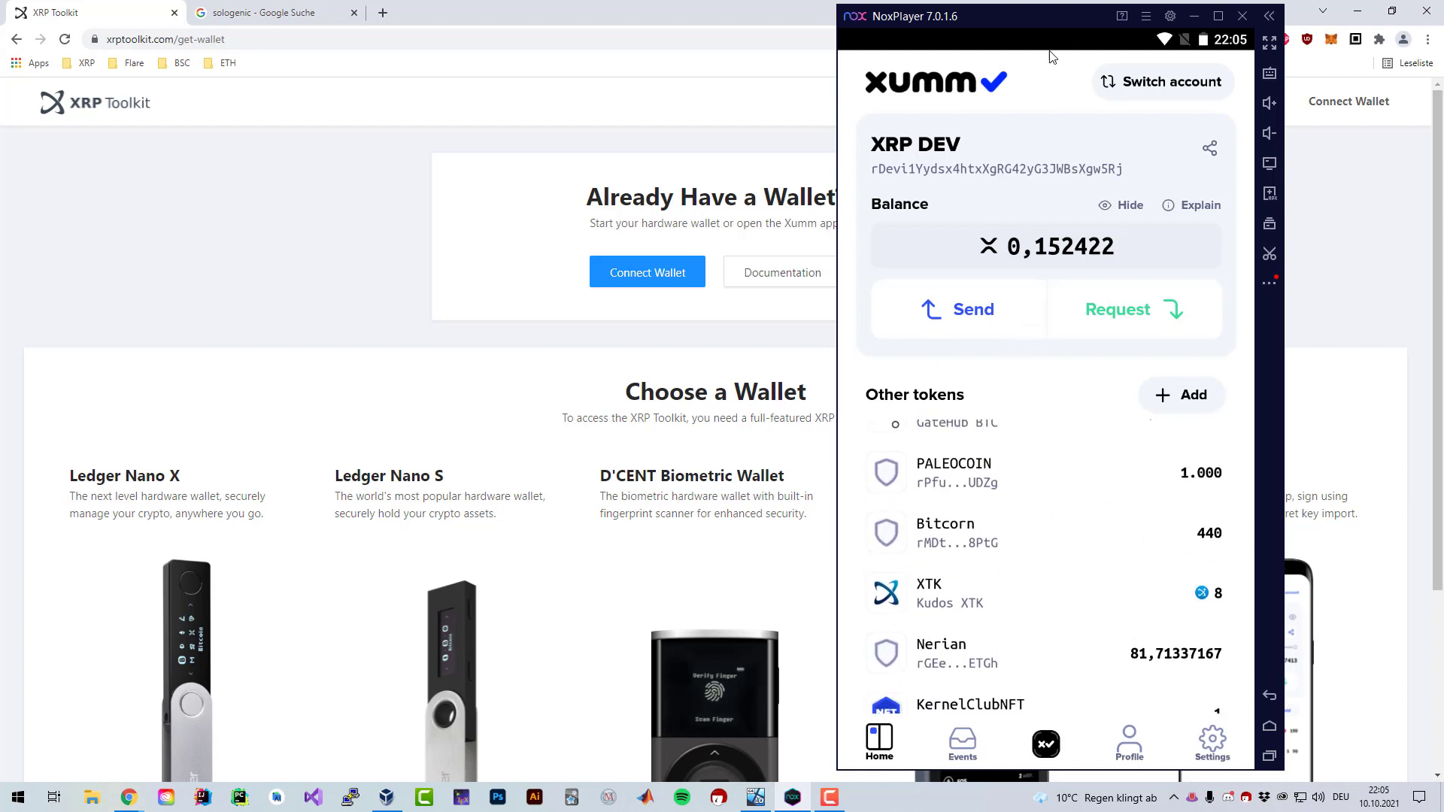
{"action": "left_click_drag", "start_coordinate": [1032, 21], "coordinate": [988, 26]}
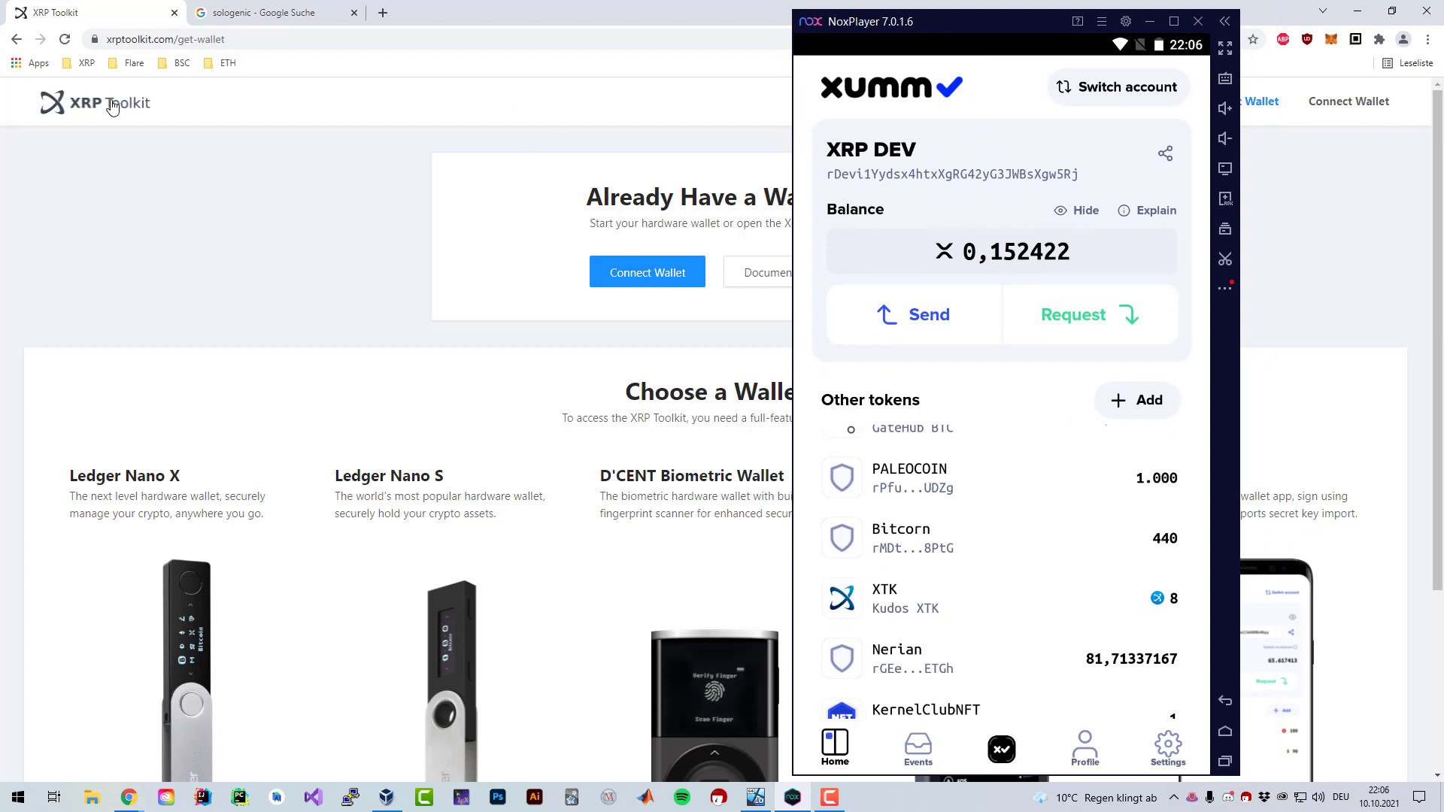
{"action": "left_click_drag", "start_coordinate": [976, 454], "coordinate": [941, 304]}
{"action": "scroll", "coordinate": [1006, 677], "scroll_direction": "up", "scroll_amount": 8}
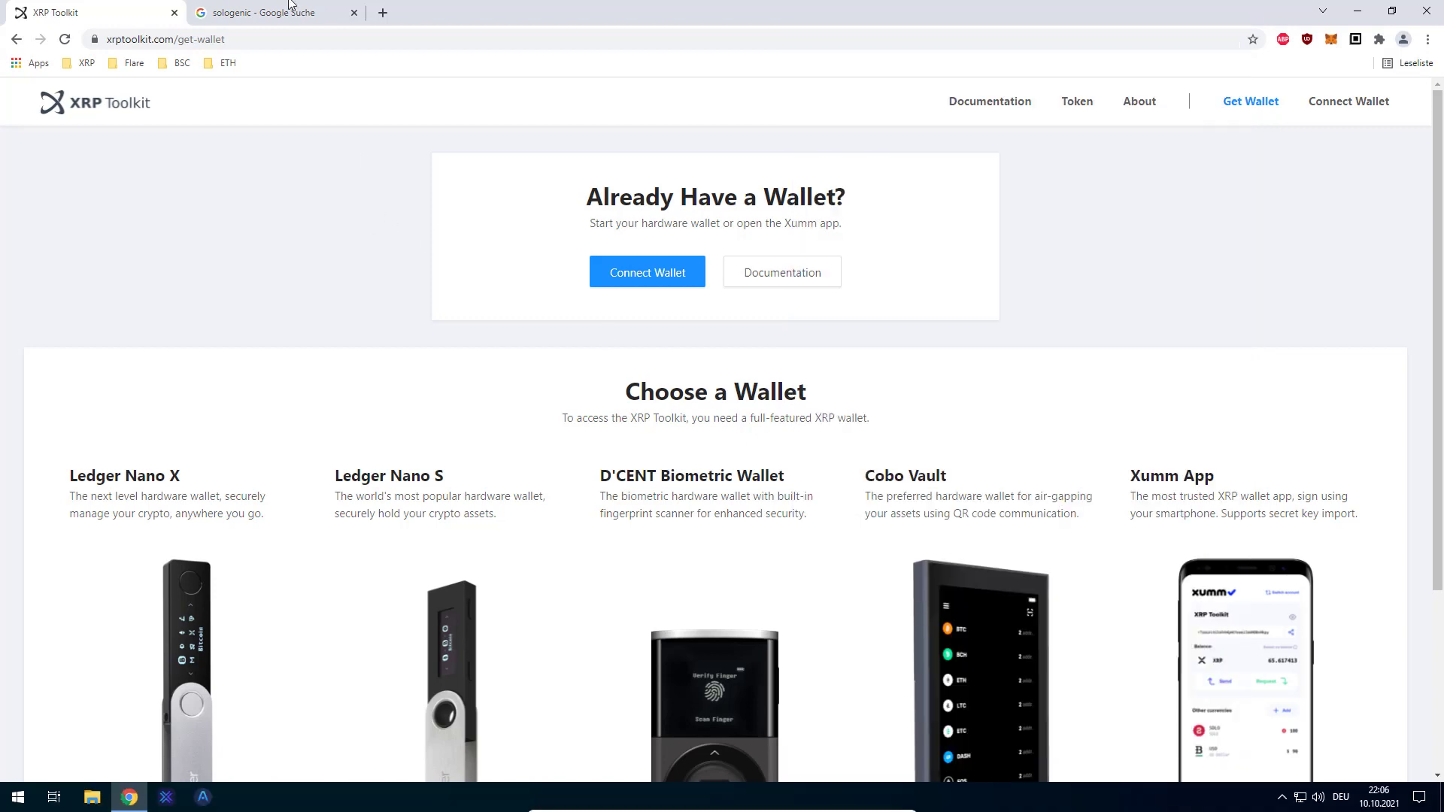
- Open the Sologenic DEX SOLO/XRP trading page from the sologenic search results
{"action": "left_click", "coordinate": [291, 12]}
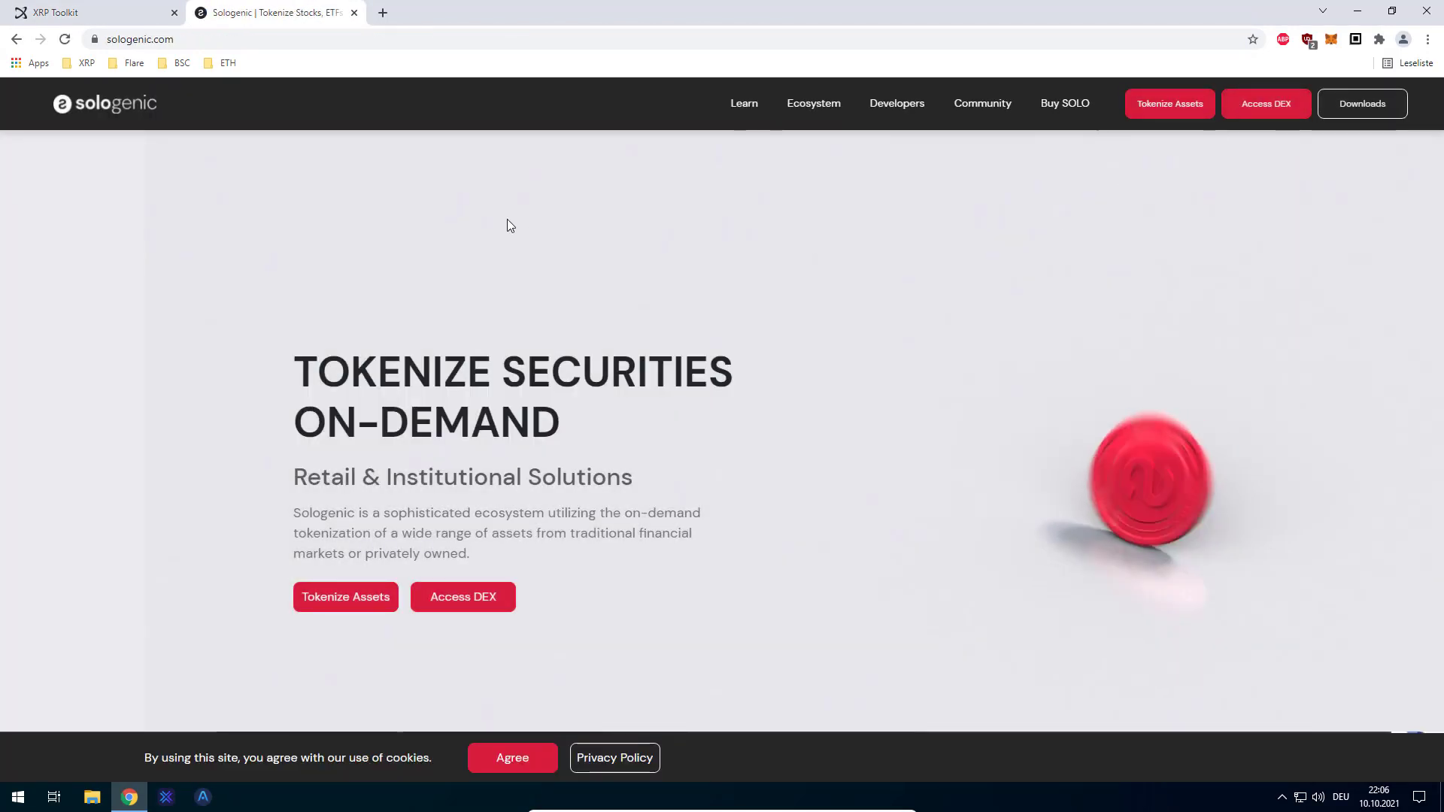
{"action": "left_click", "coordinate": [1267, 106]}
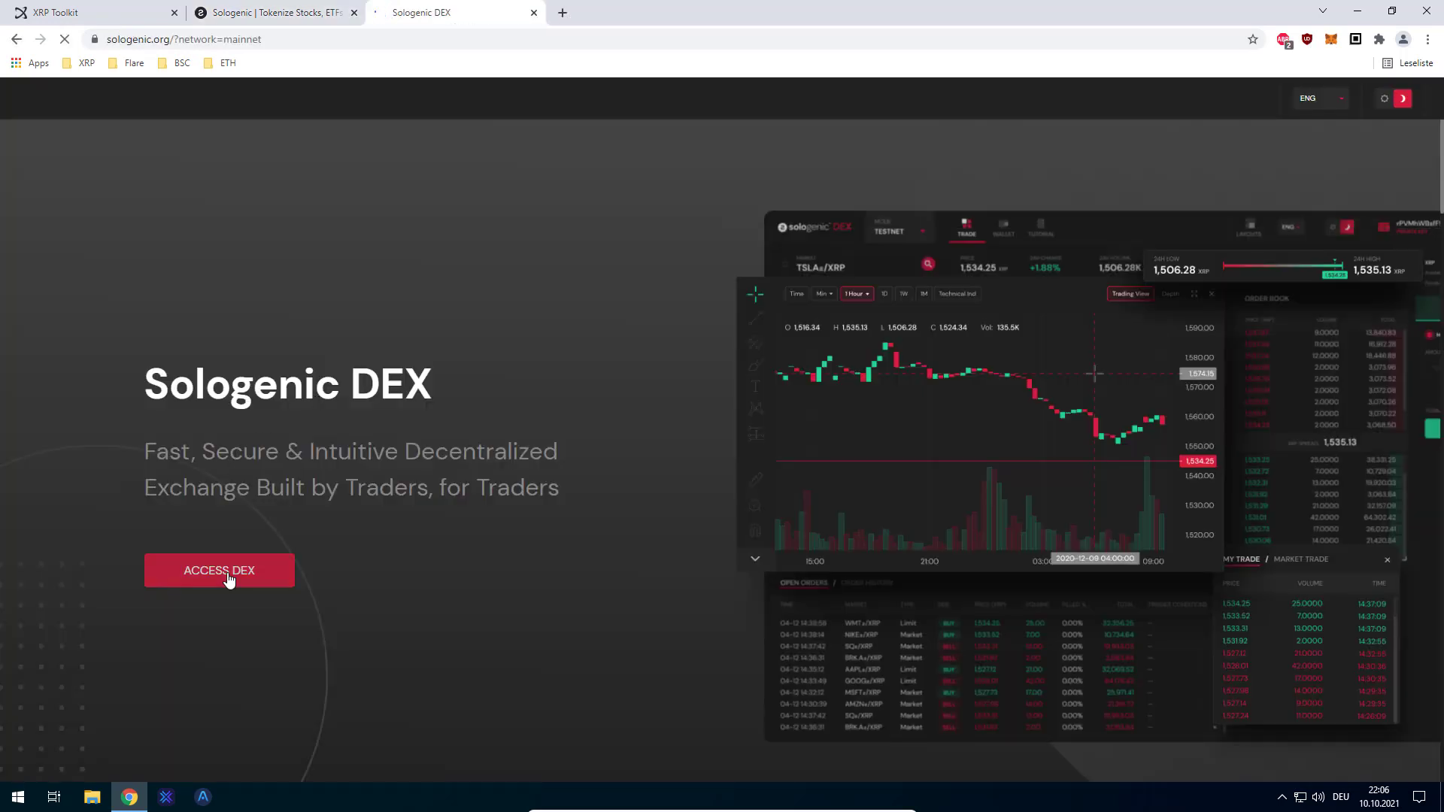
{"action": "left_click", "coordinate": [229, 576]}
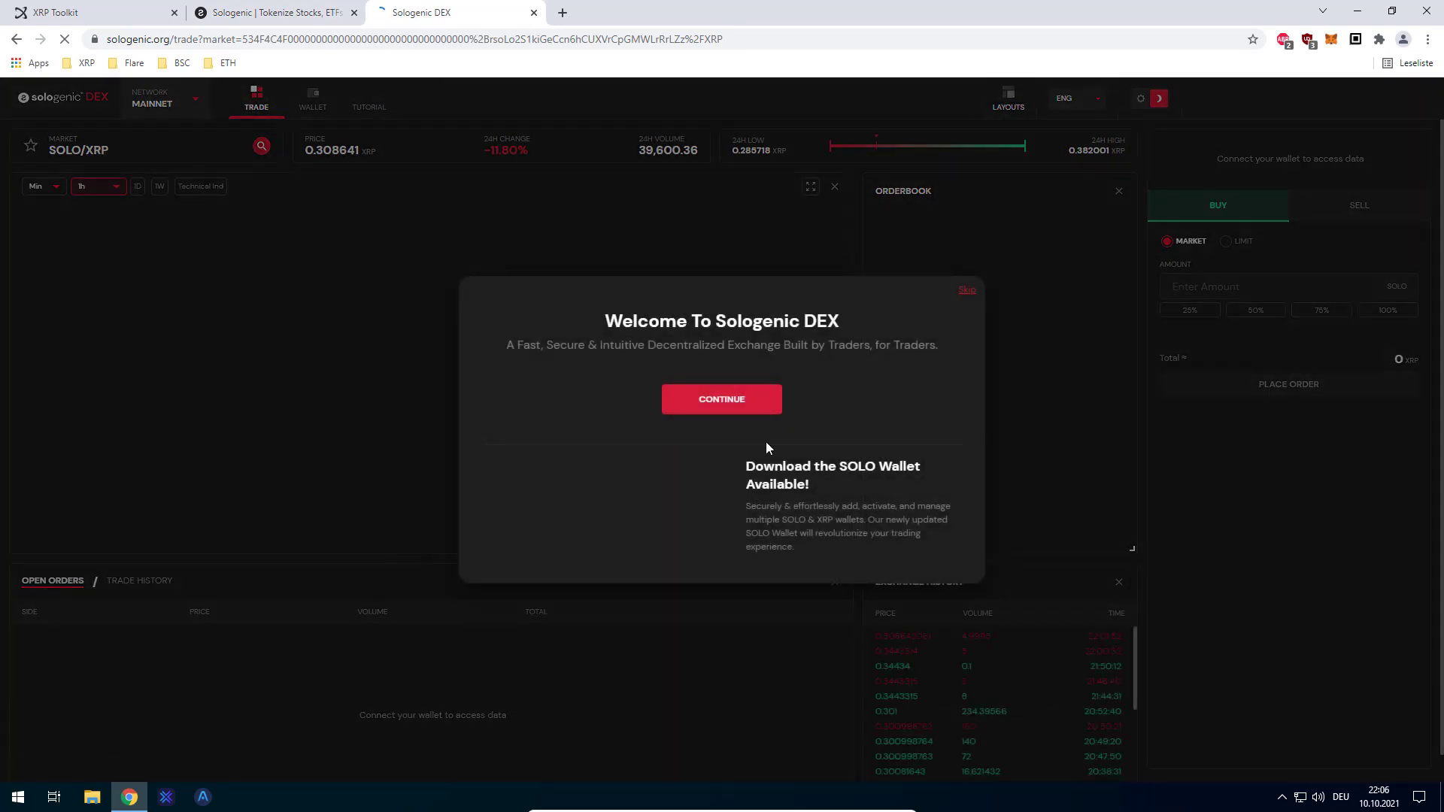
- Skip through the welcome tutorial slides to reach the full trading view
{"action": "left_click", "coordinate": [745, 373]}
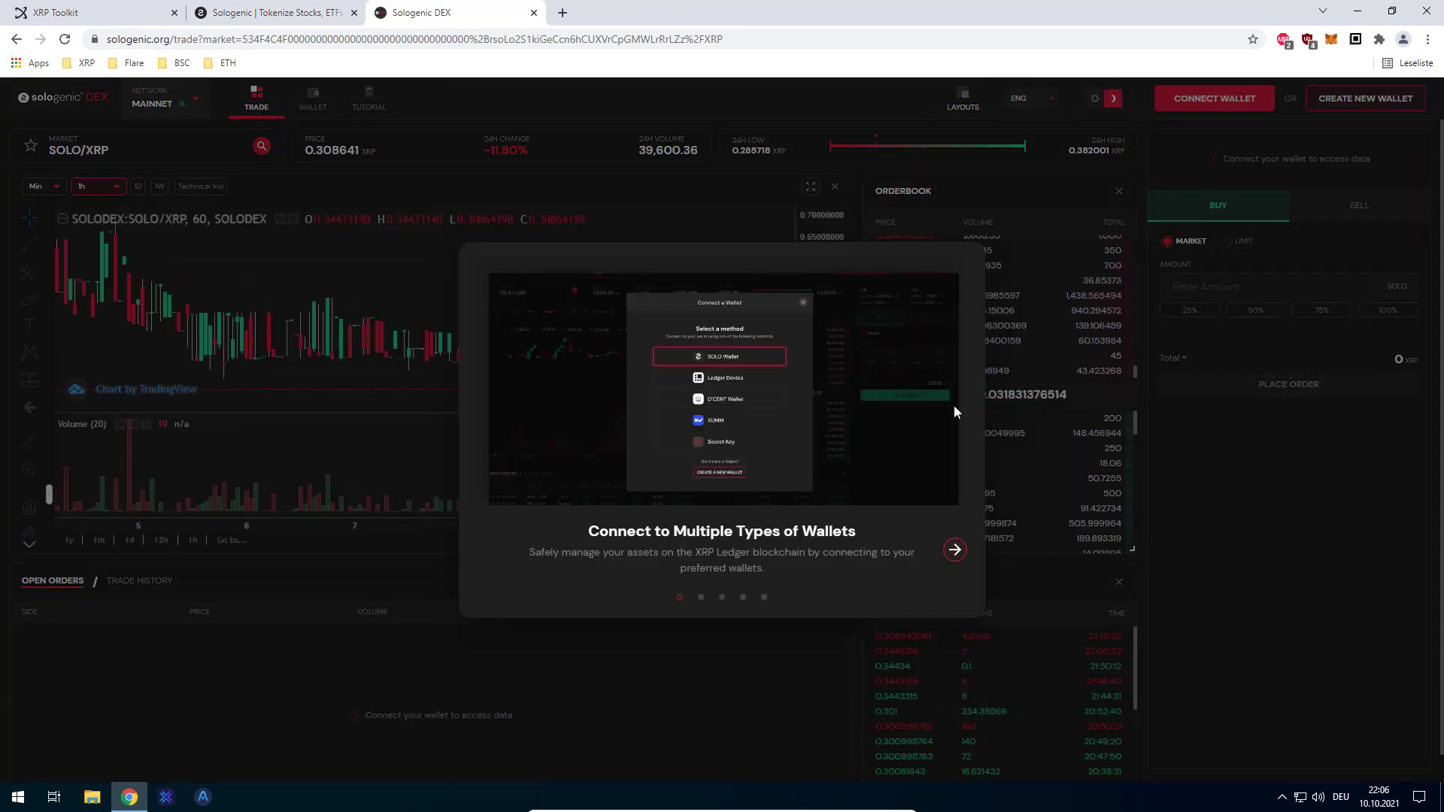
{"action": "left_click", "coordinate": [955, 551]}
{"action": "triple_click", "coordinate": [947, 555]}
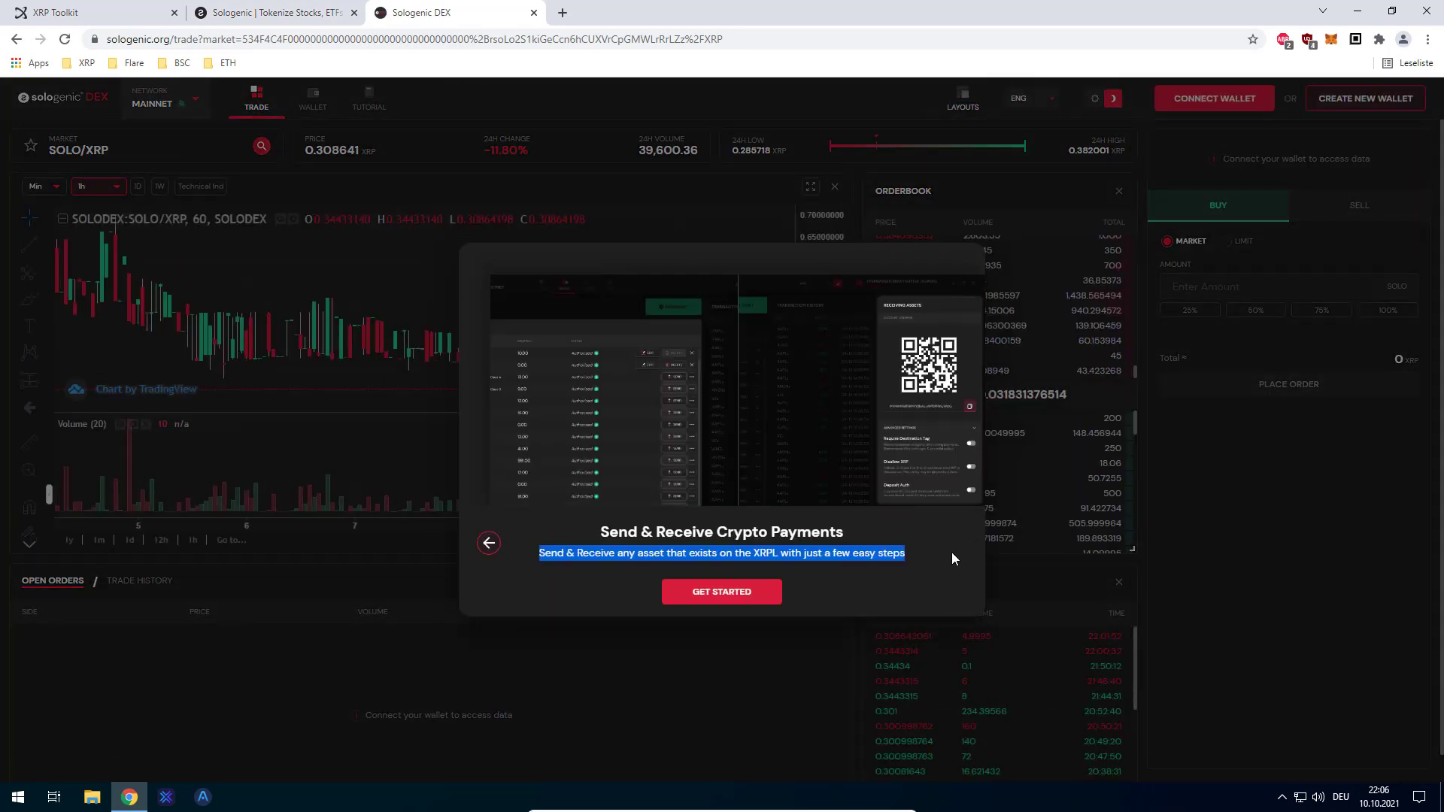
{"action": "left_click", "coordinate": [744, 592]}
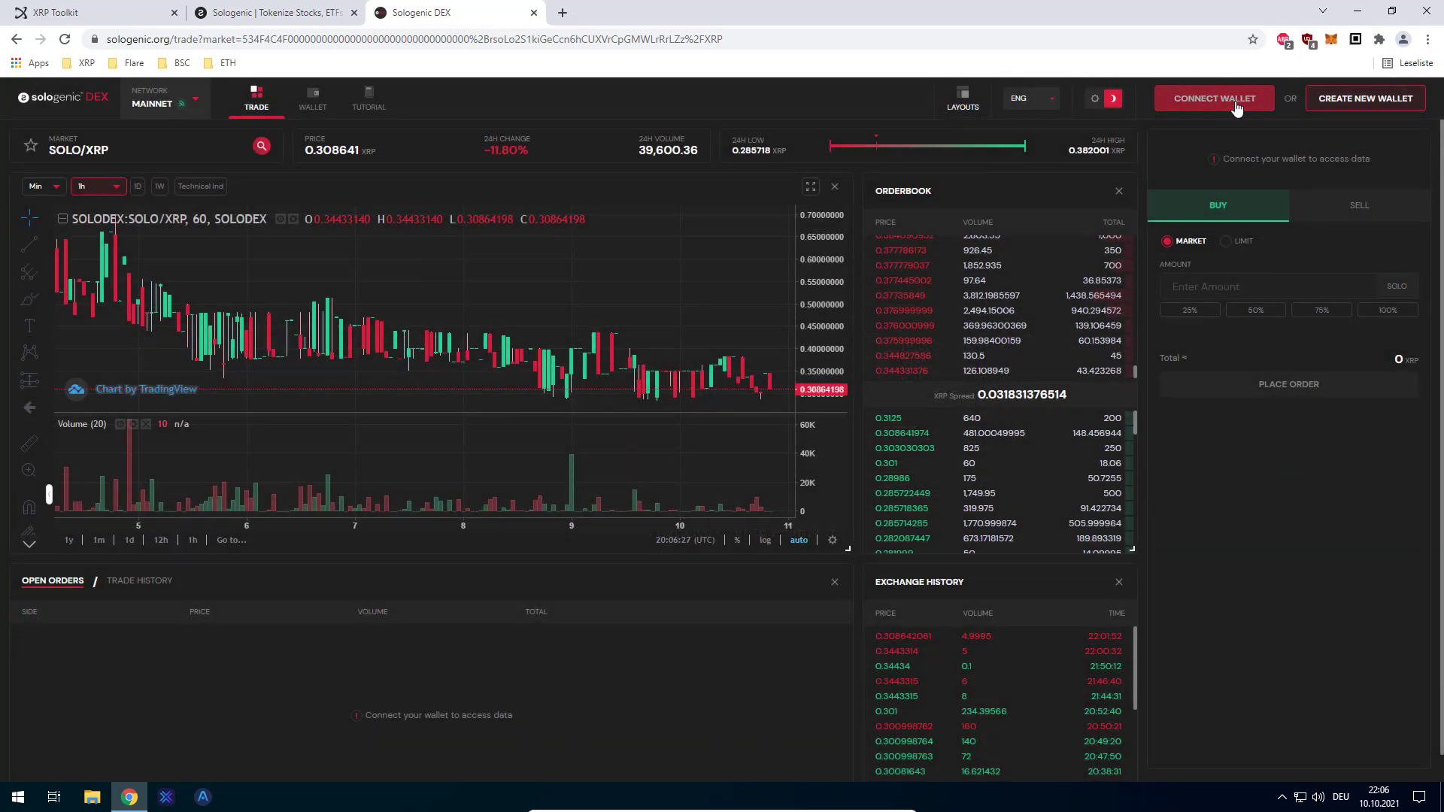
- Connect the XUMM App wallet to Sologenic DEX through its linking QR code
{"action": "left_click", "coordinate": [1186, 106]}
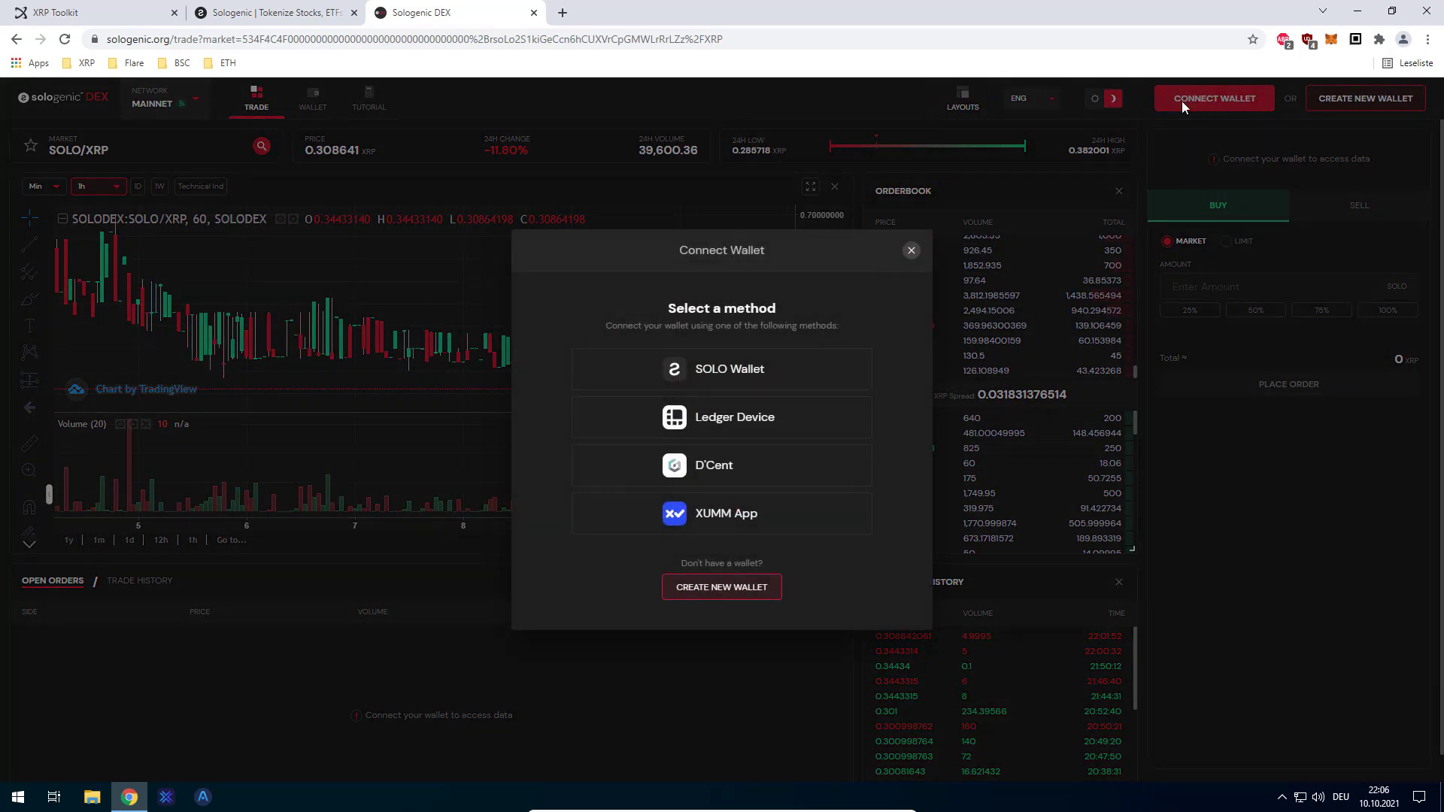
{"action": "left_click", "coordinate": [771, 513]}
{"action": "left_click", "coordinate": [534, 327]}
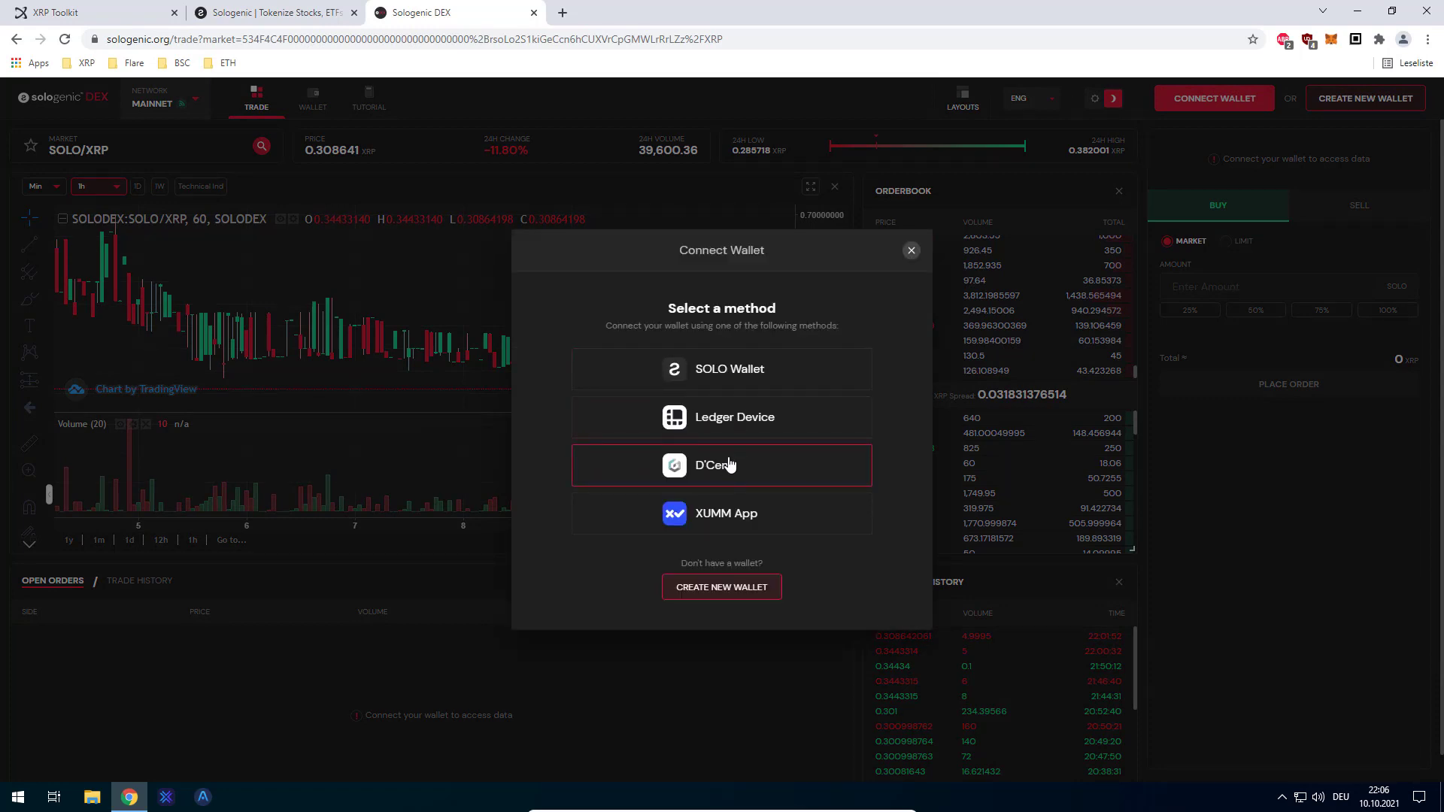
{"action": "left_click", "coordinate": [757, 526]}
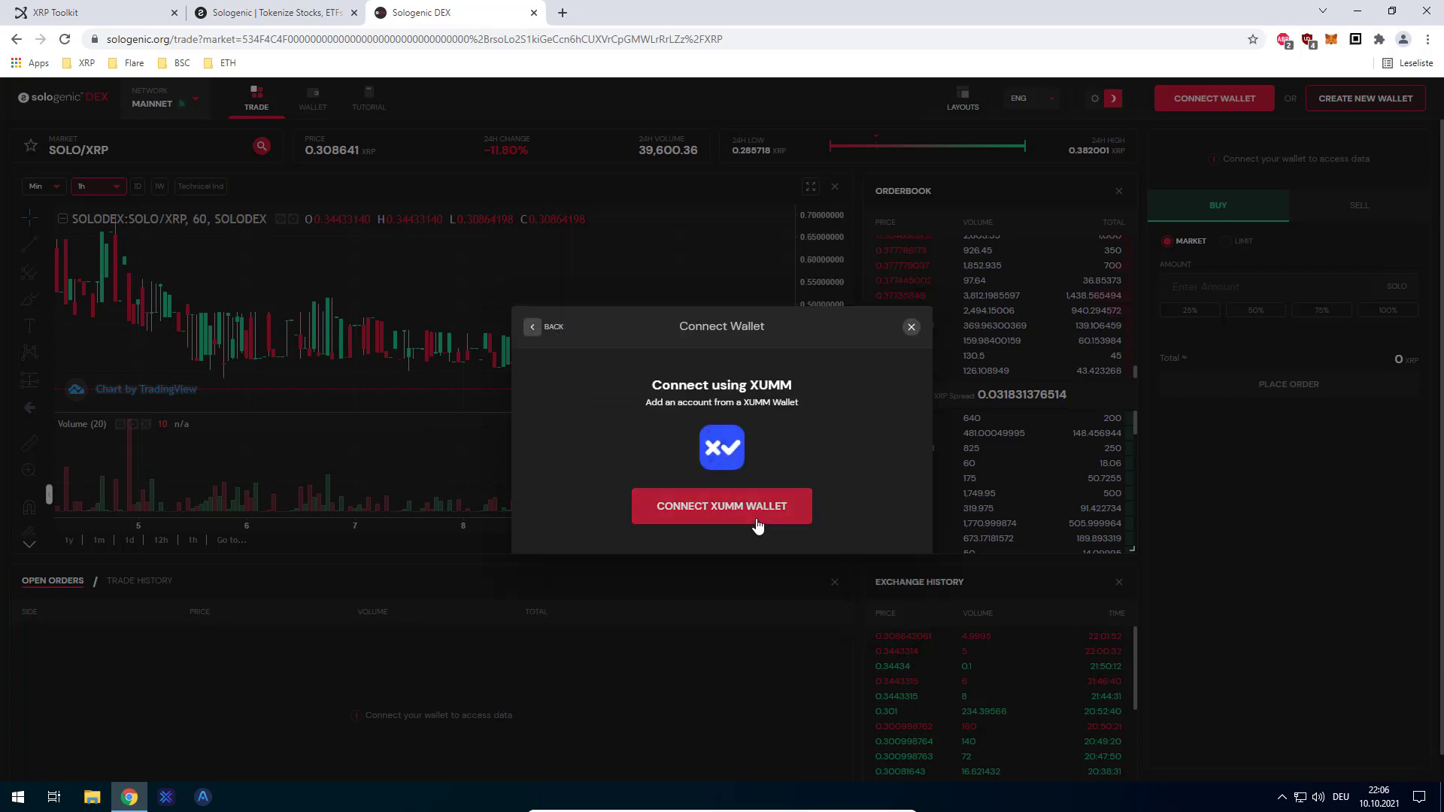
{"action": "left_click", "coordinate": [751, 512]}
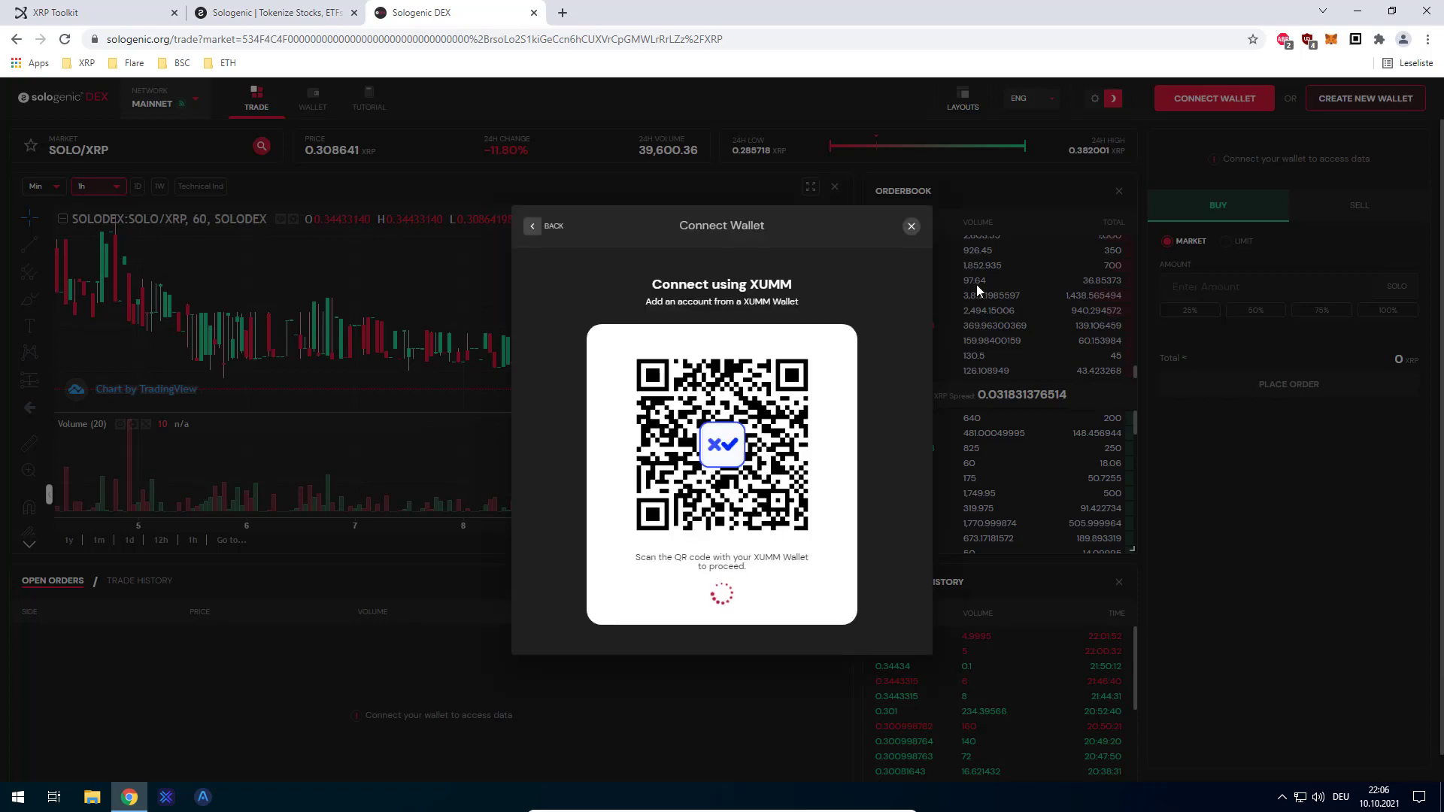
{"action": "right_click", "coordinate": [748, 414]}
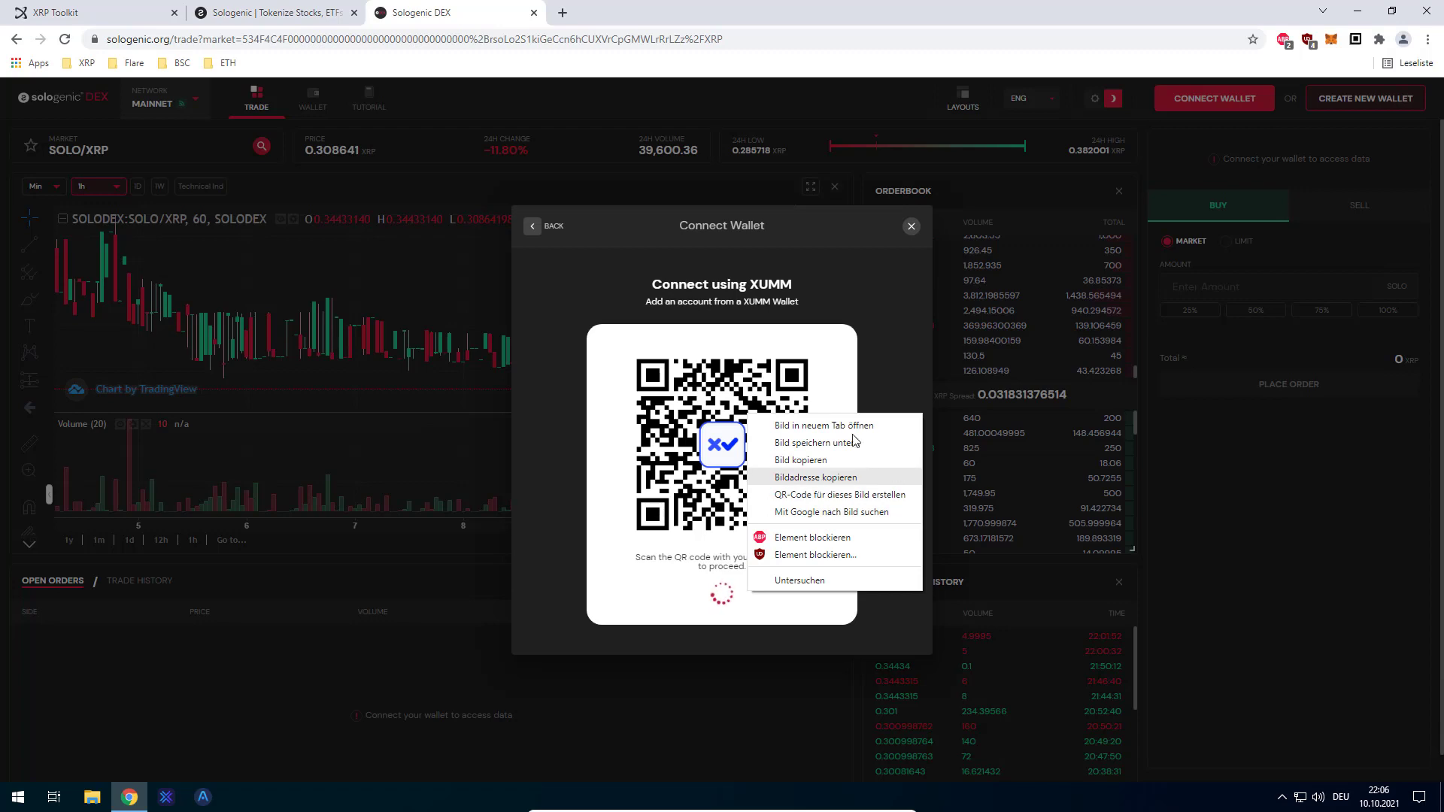
{"action": "left_click", "coordinate": [722, 390]}
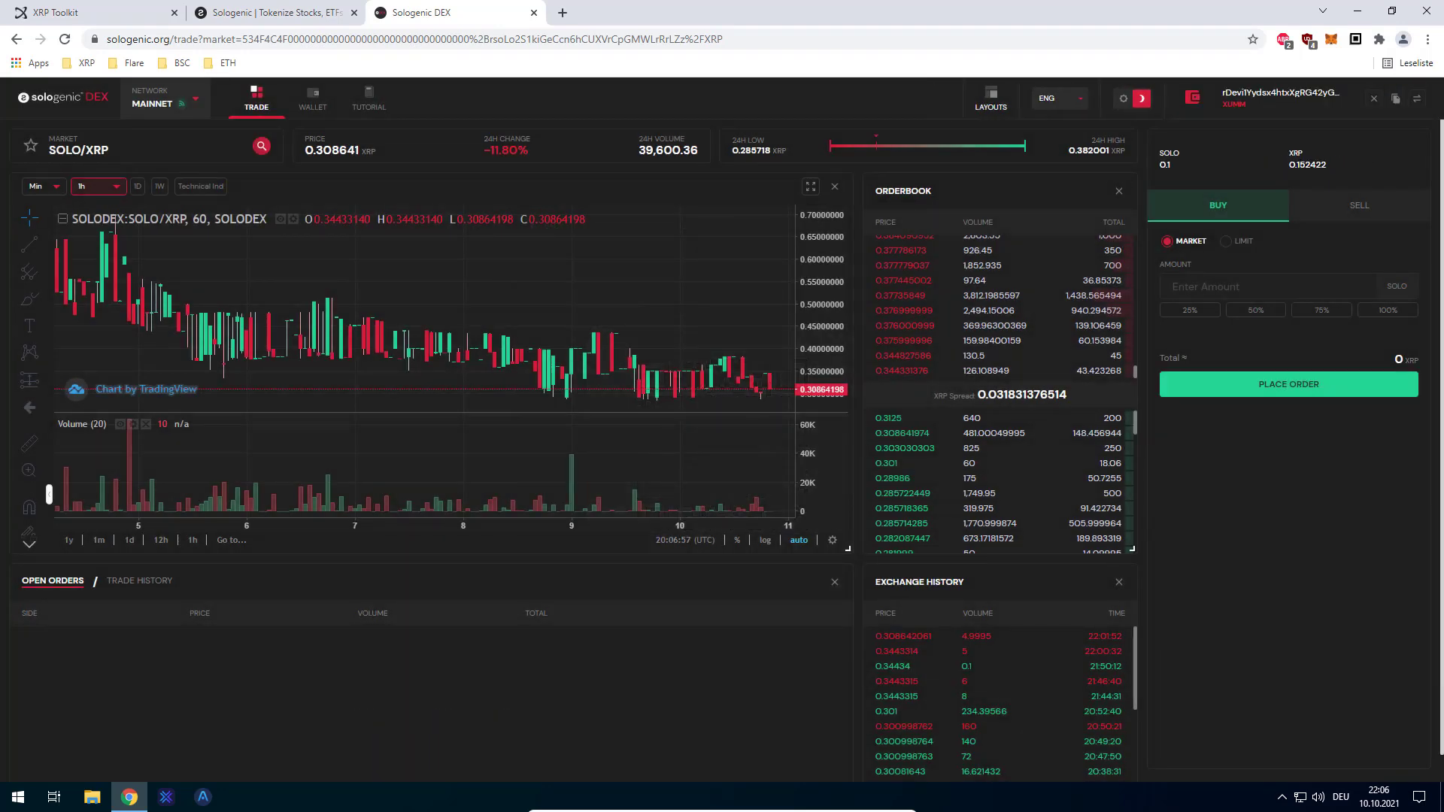
- Set the SOLO market buy amount to 25% of the XRP balance
{"action": "key", "text": "alt+Tab"}
{"action": "left_click_drag", "start_coordinate": [992, 36], "coordinate": [608, 33]}
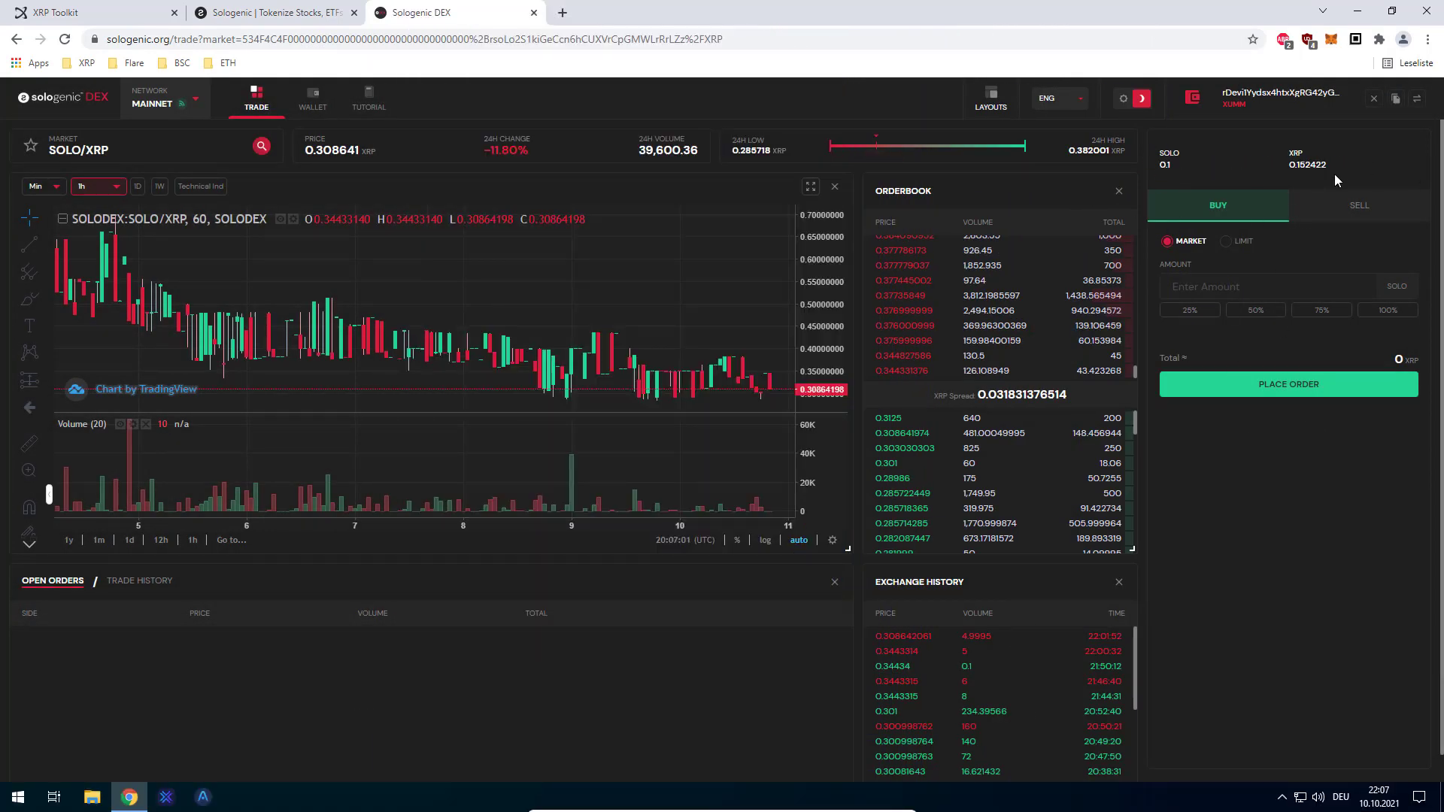
{"action": "left_click", "coordinate": [1189, 312]}
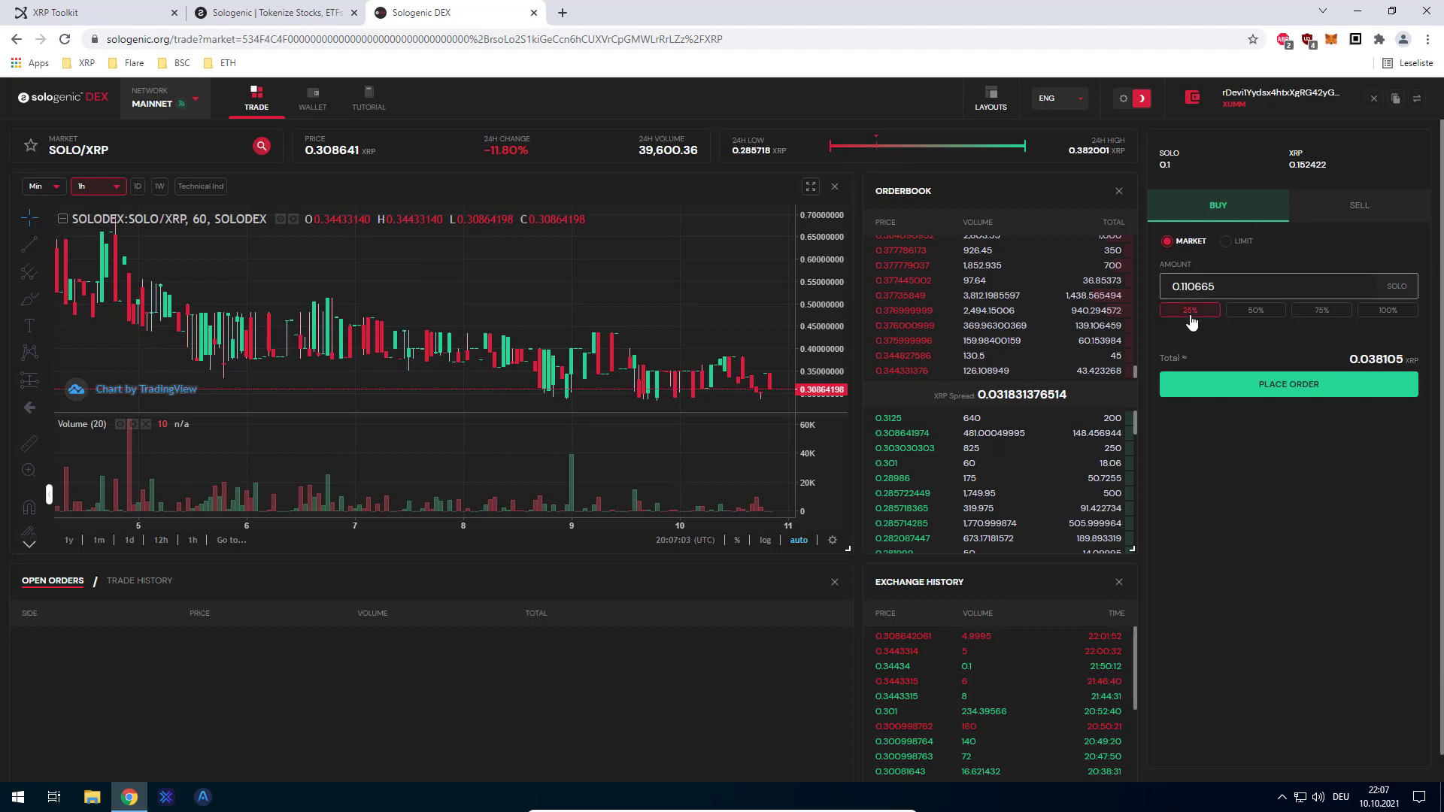
{"action": "double_click", "coordinate": [1171, 160]}
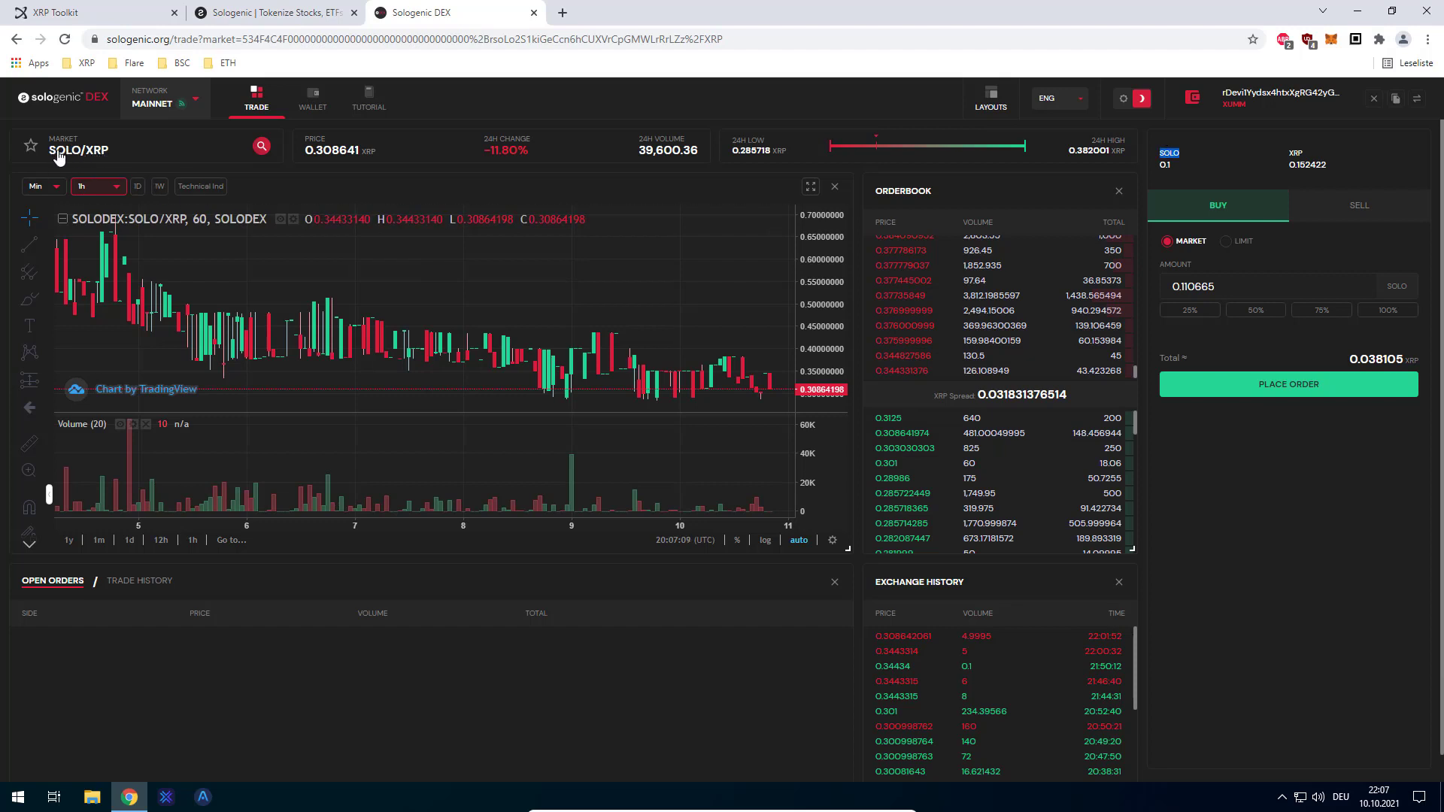
{"action": "left_click", "coordinate": [1212, 220]}
- Place and confirm the market buy of 0.110665 SOLO for 0.038105 XRP
{"action": "left_click", "coordinate": [1272, 286]}
{"action": "left_click_drag", "start_coordinate": [1368, 359], "coordinate": [1376, 359]}
{"action": "left_click", "coordinate": [1289, 388]}
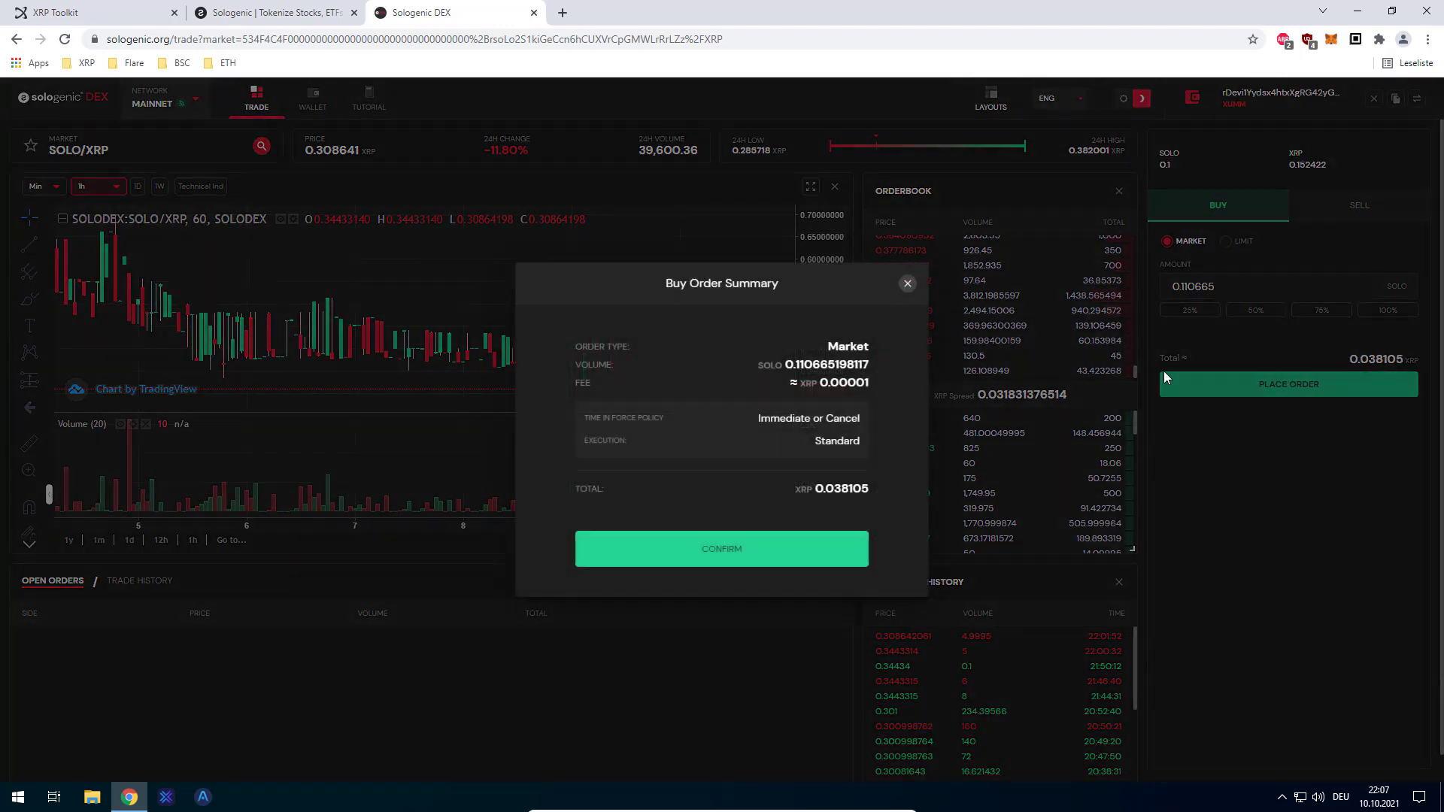
{"action": "left_click", "coordinate": [769, 549]}
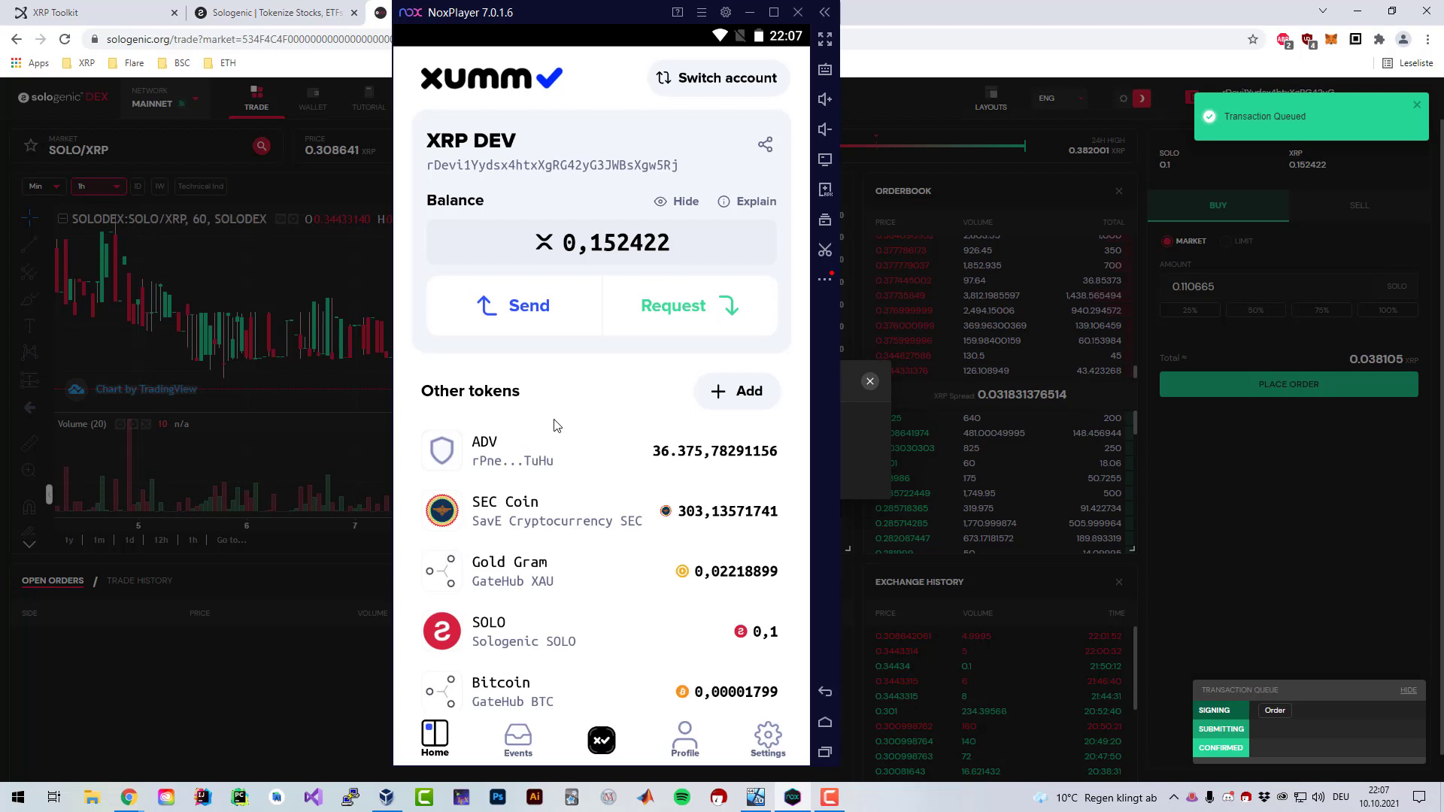
- Browse and refresh XUMM's Events history, then return to the Home screen
{"action": "left_click", "coordinate": [518, 737]}
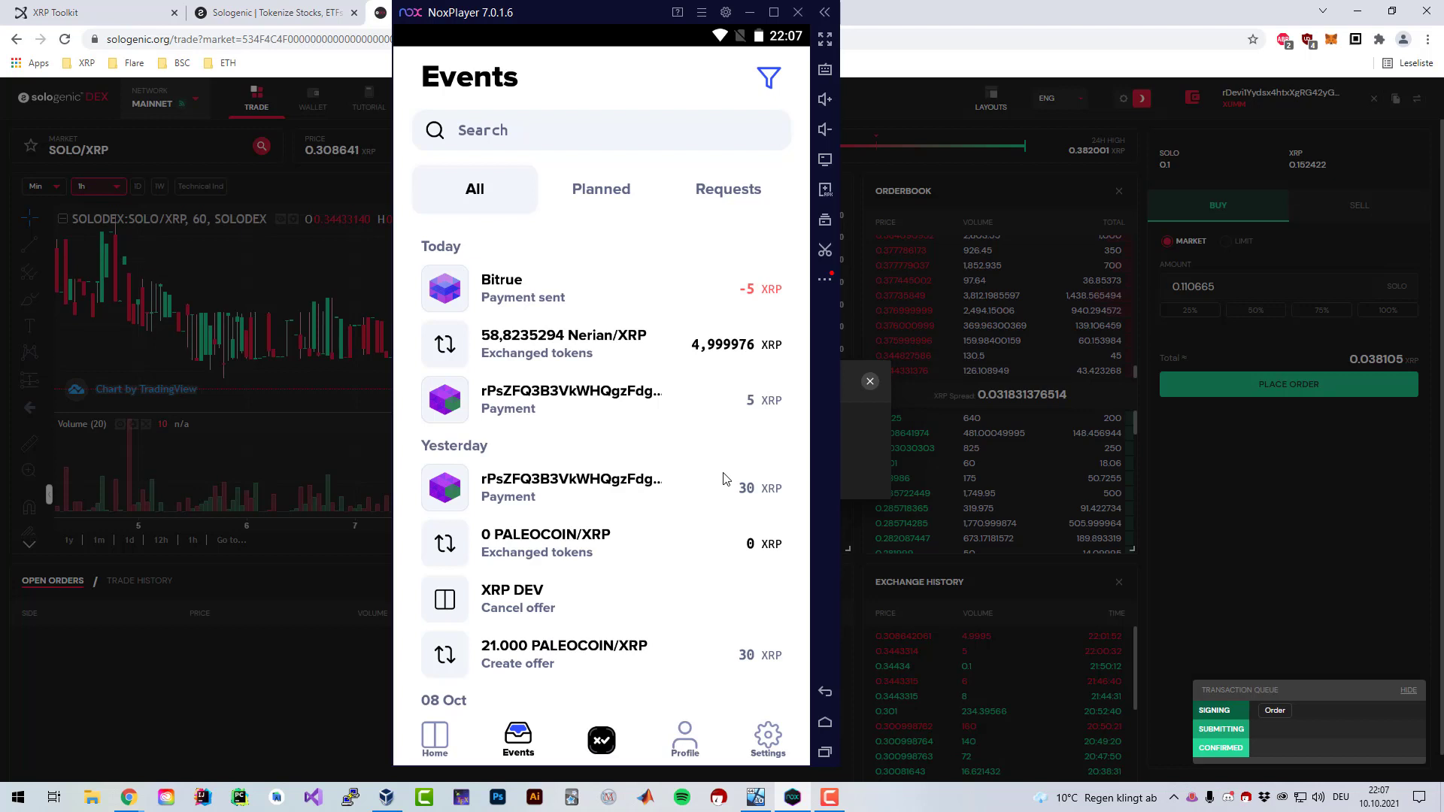
{"action": "left_click", "coordinate": [464, 757]}
{"action": "left_click", "coordinate": [518, 737]}
{"action": "left_click_drag", "start_coordinate": [624, 226], "coordinate": [630, 282]}
{"action": "left_click", "coordinate": [466, 733]}
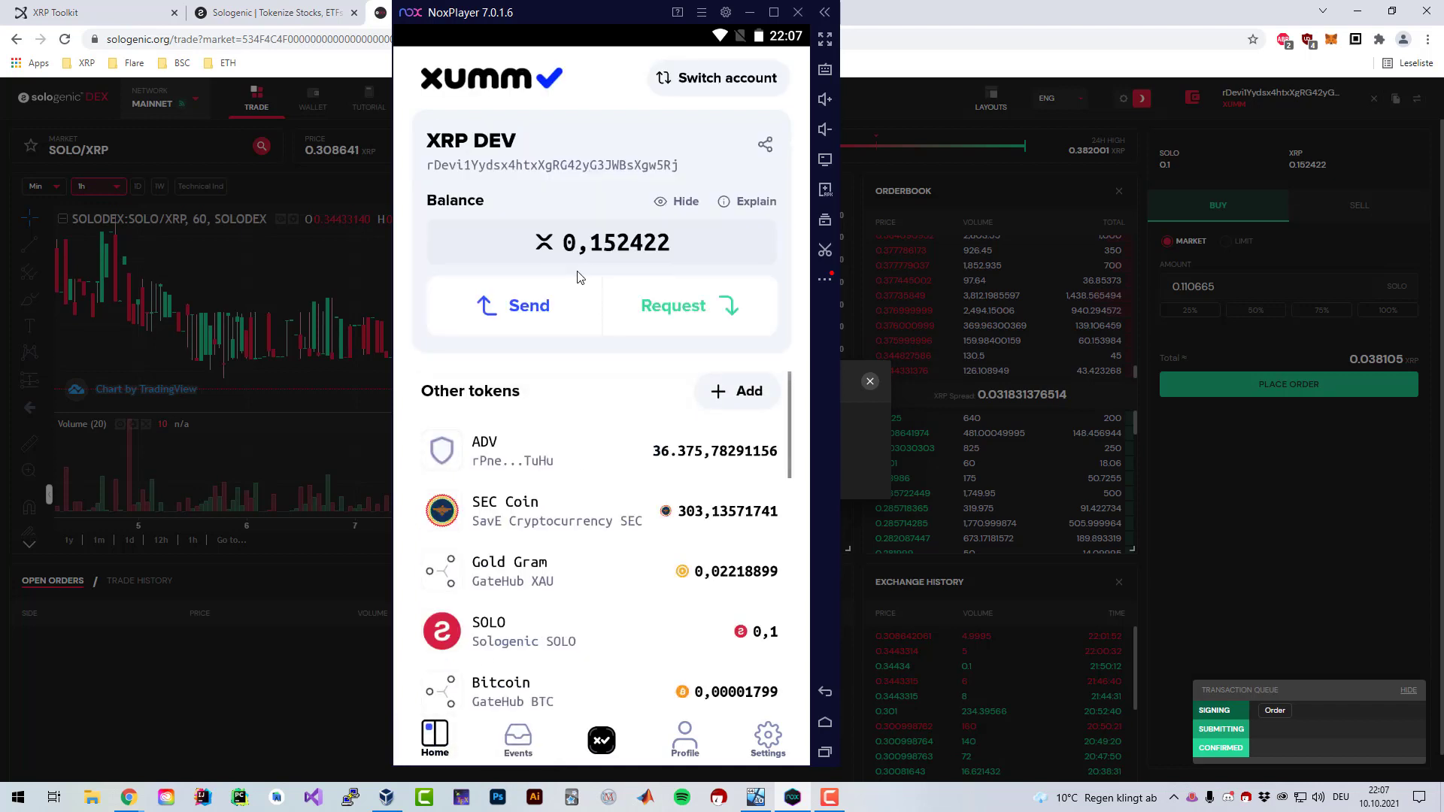
- Dismiss the 'order submitted' and 'signed and dispatched' success notices
{"action": "left_click", "coordinate": [542, 744]}
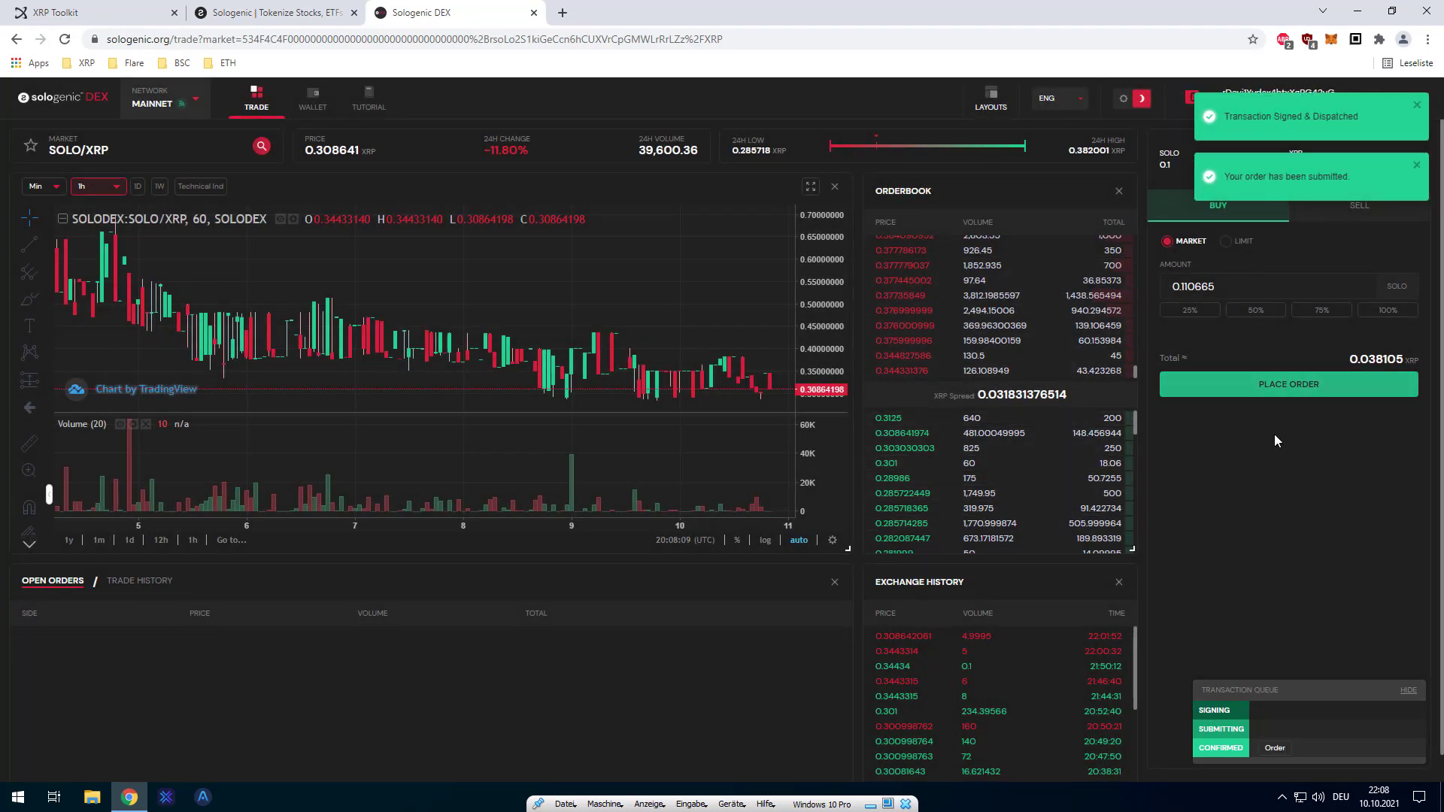
{"action": "left_click", "coordinate": [1417, 165]}
{"action": "left_click", "coordinate": [1418, 105]}
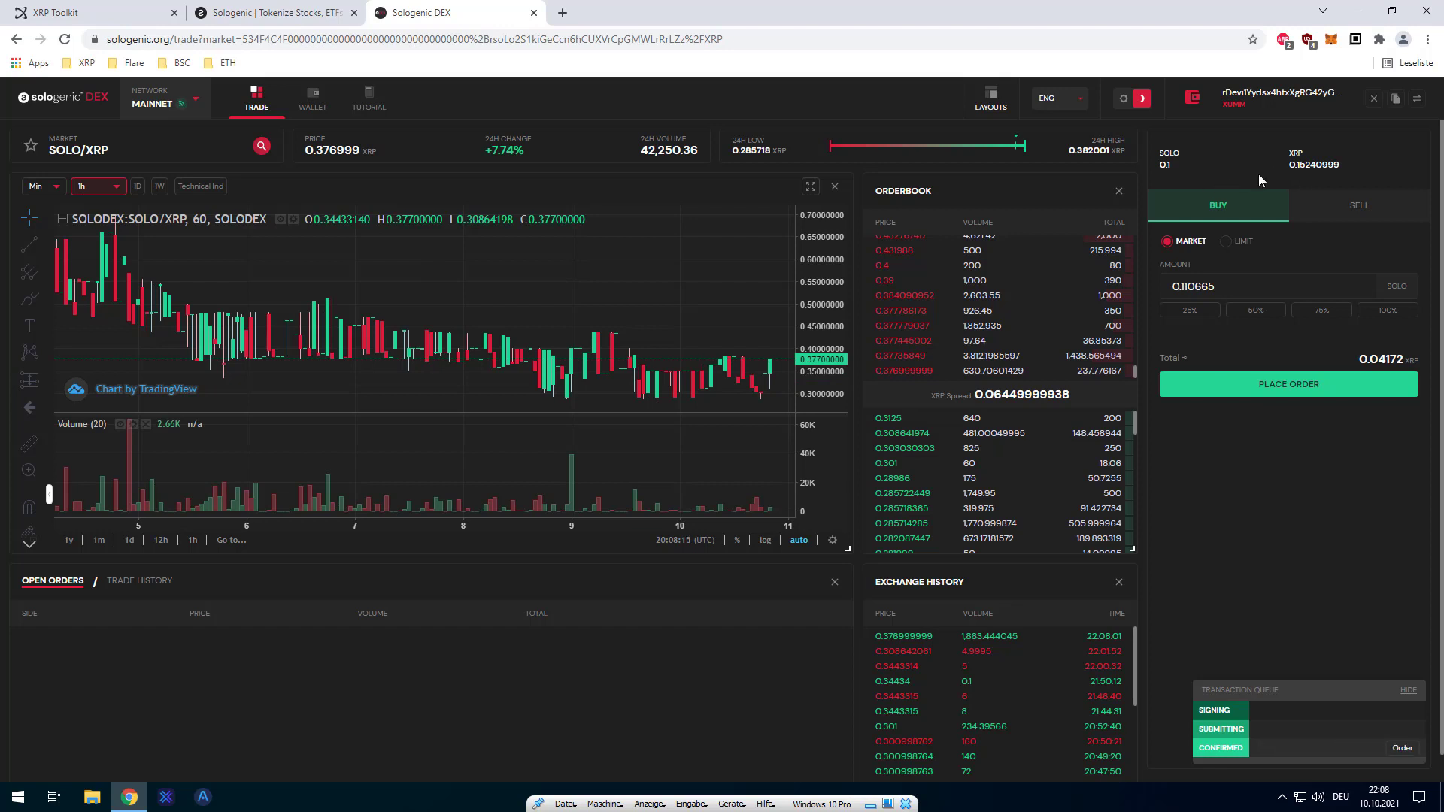
- Switch to XRP Toolkit and open its wallet connection page
{"action": "scroll", "coordinate": [1034, 301], "scroll_direction": "up", "scroll_amount": 3}
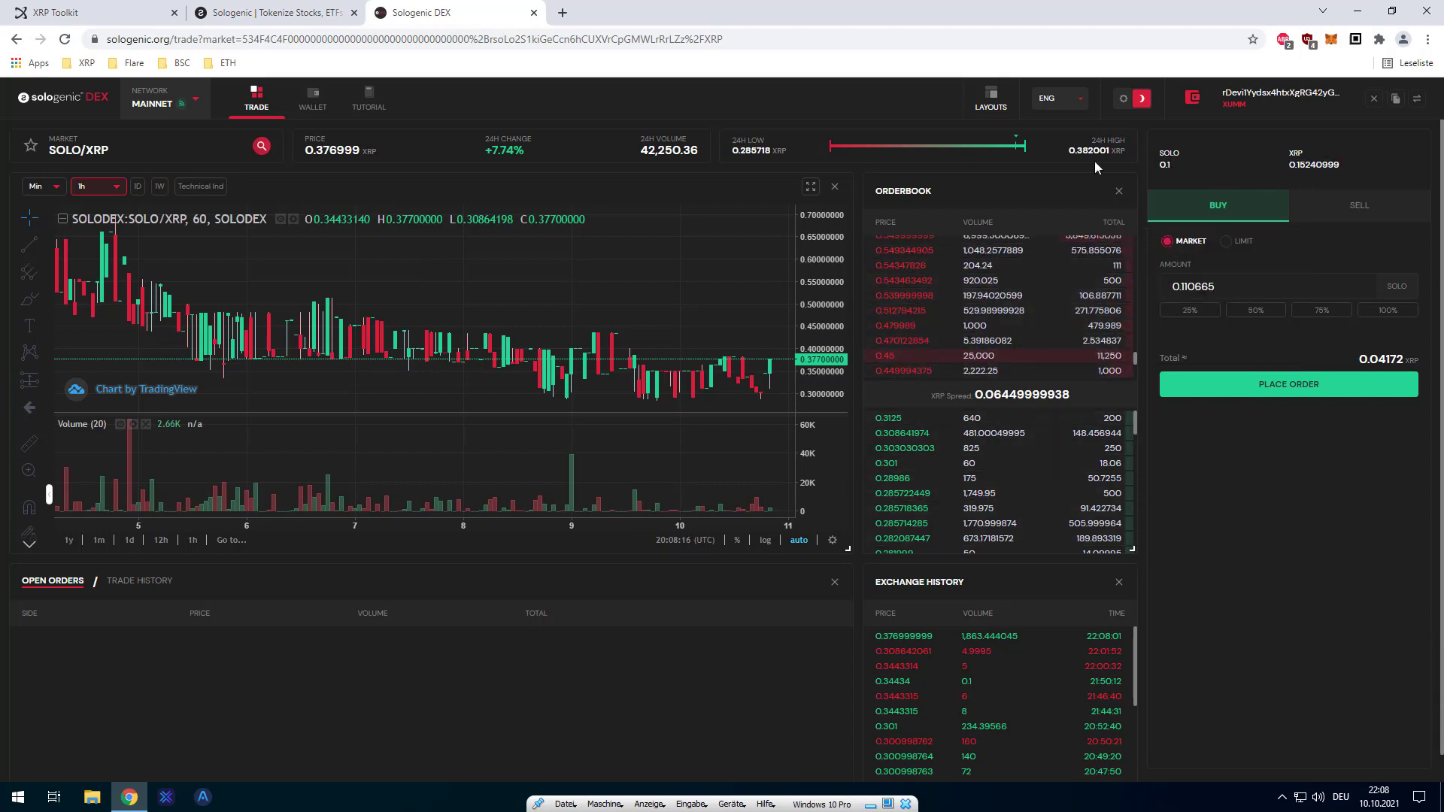
{"action": "left_click", "coordinate": [174, 6]}
{"action": "left_click", "coordinate": [640, 293]}
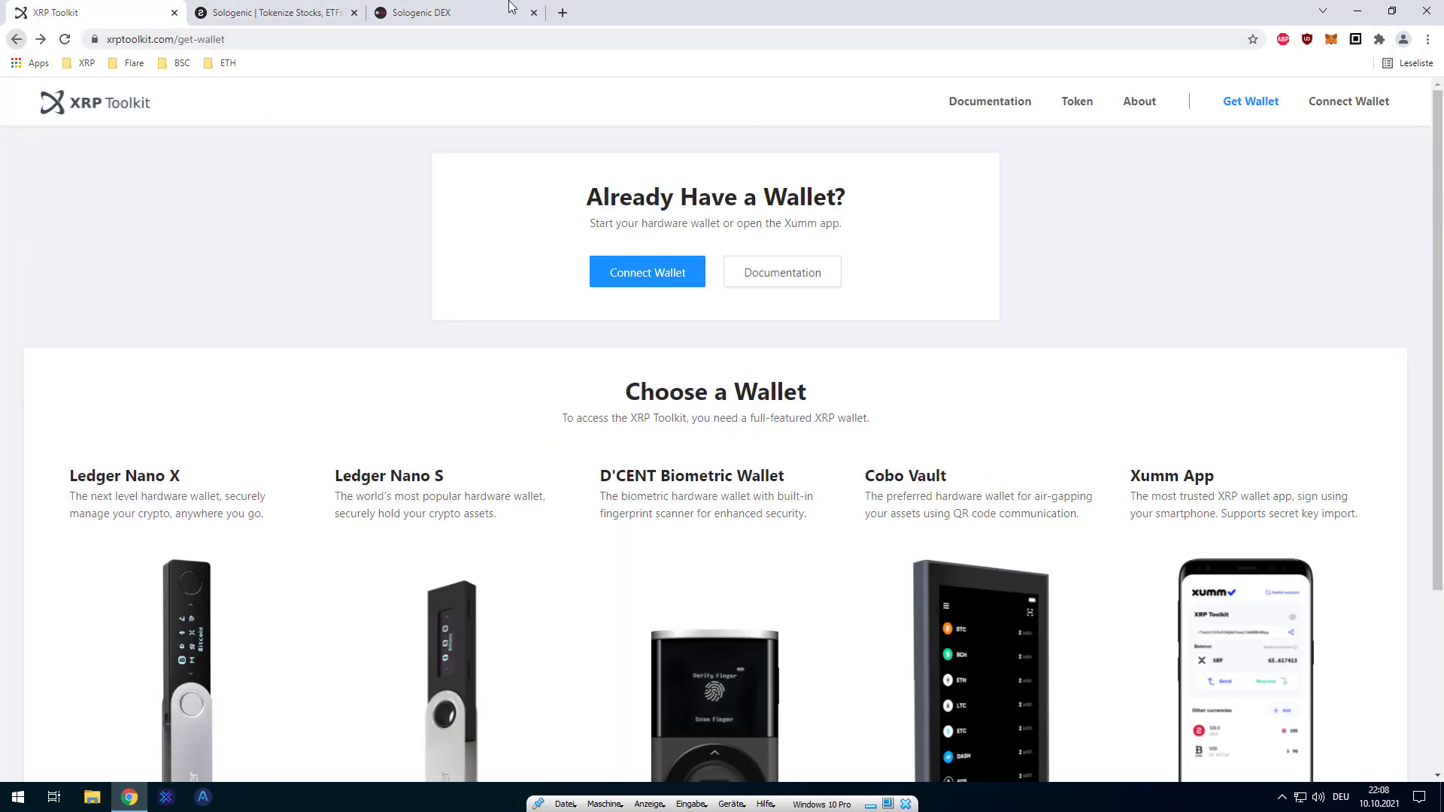
- Check the 0,1 SOLO token balance on Xumm's Home screen
{"action": "left_click", "coordinate": [22, 42]}
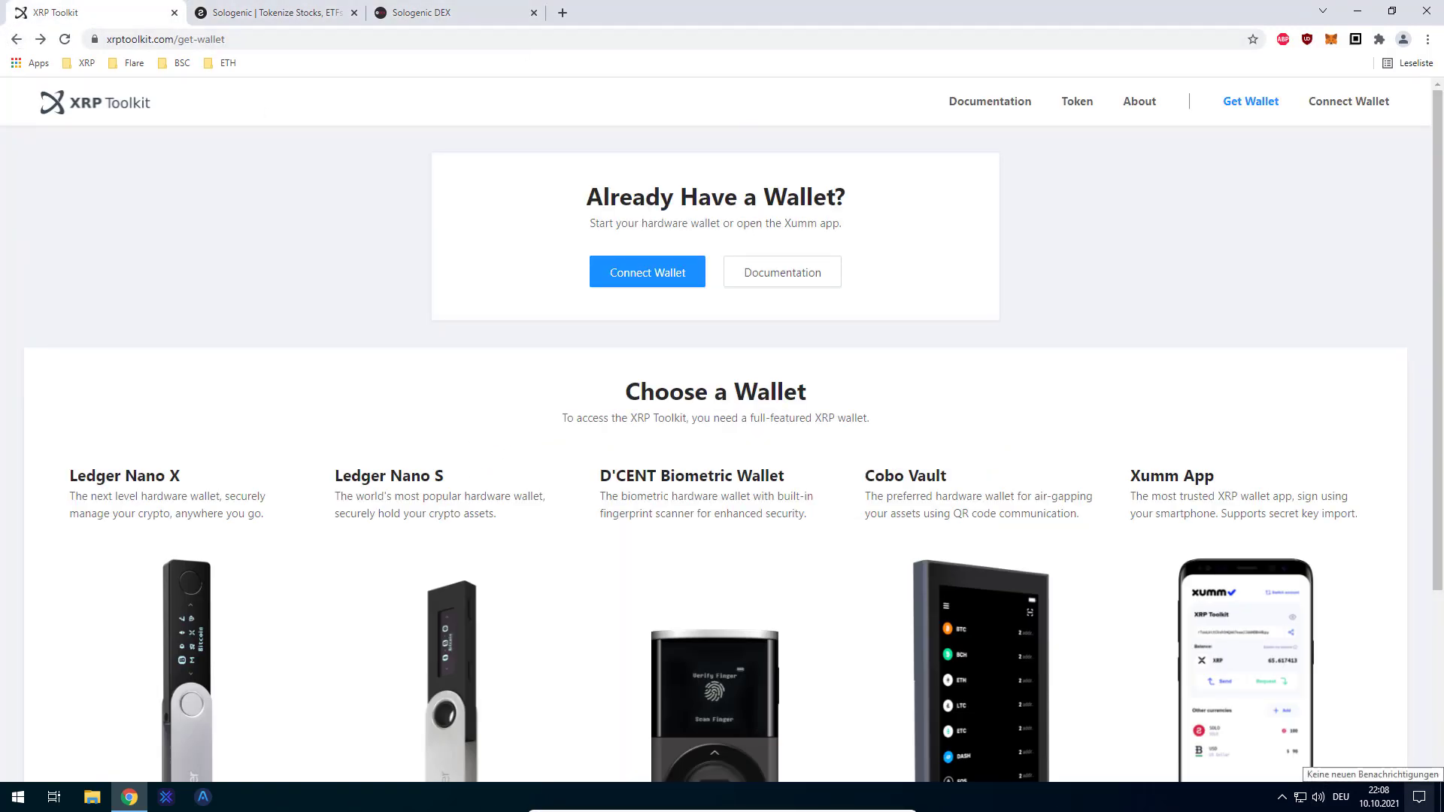
{"action": "key", "text": "alt+Tab"}
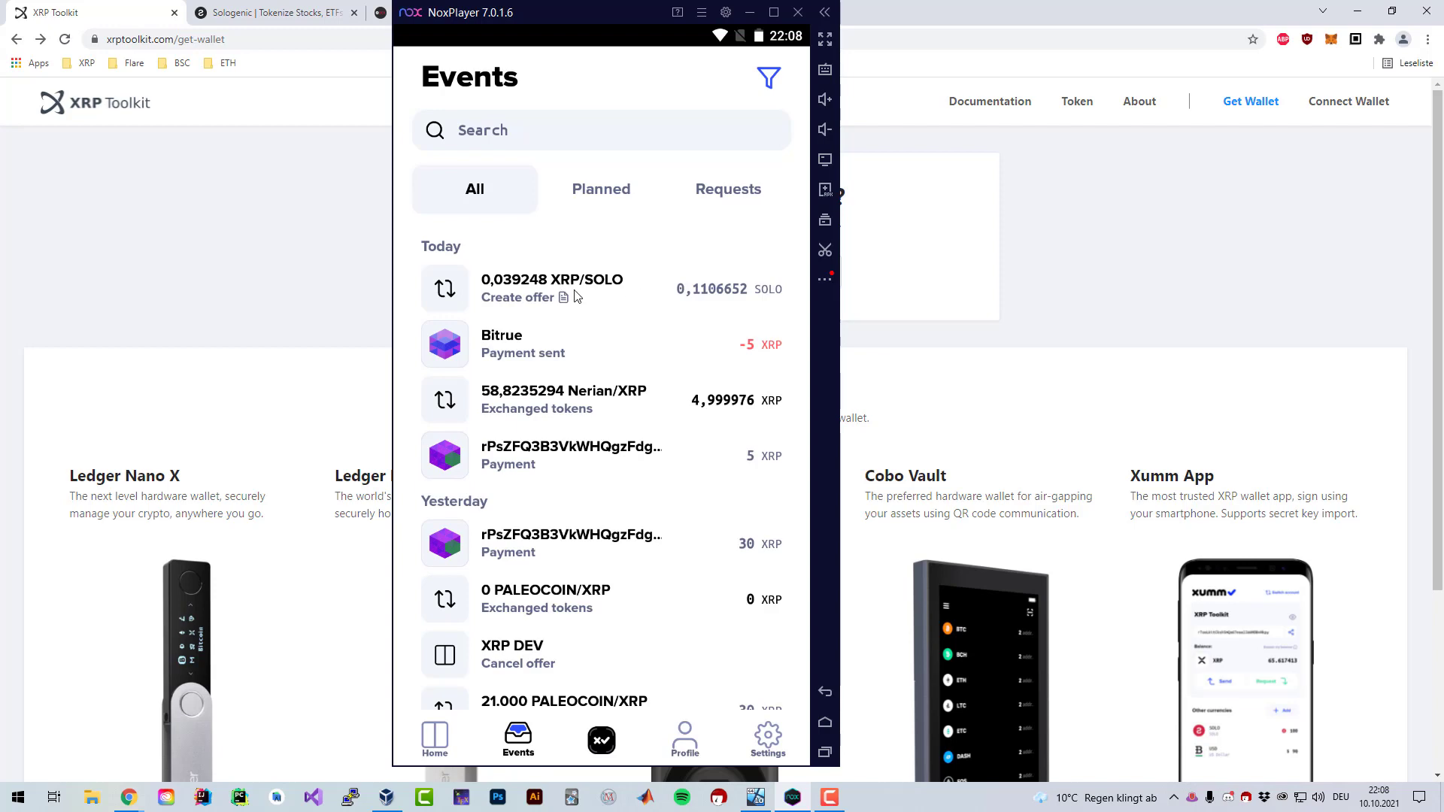
{"action": "left_click", "coordinate": [437, 733]}
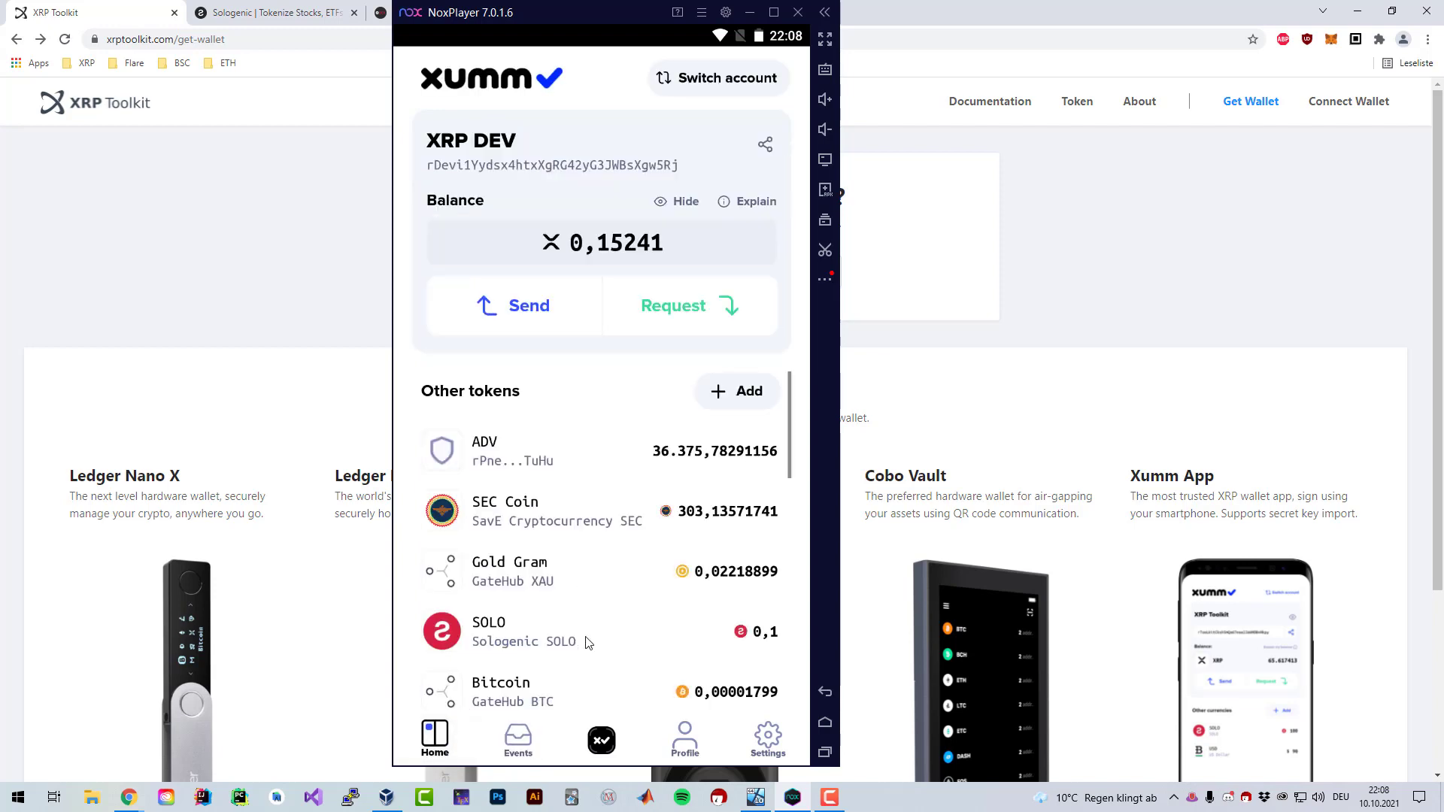
{"action": "left_click", "coordinate": [654, 641]}
{"action": "left_click", "coordinate": [713, 284]}
- Review the XRP/SOLO Create offer event trading 0,039248 XRP for 0,1106652 SOLO
{"action": "left_click", "coordinate": [518, 738]}
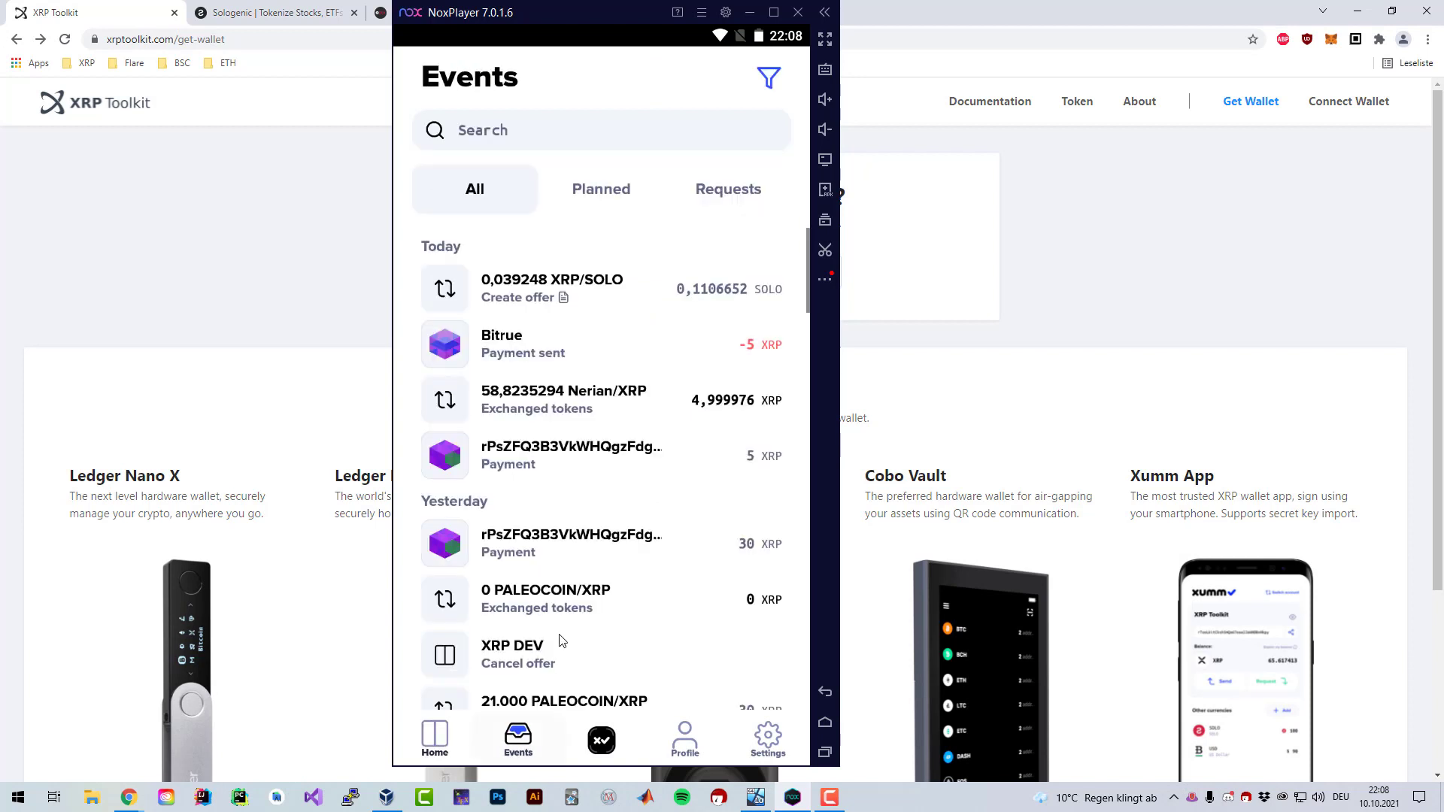
{"action": "left_click", "coordinate": [574, 292]}
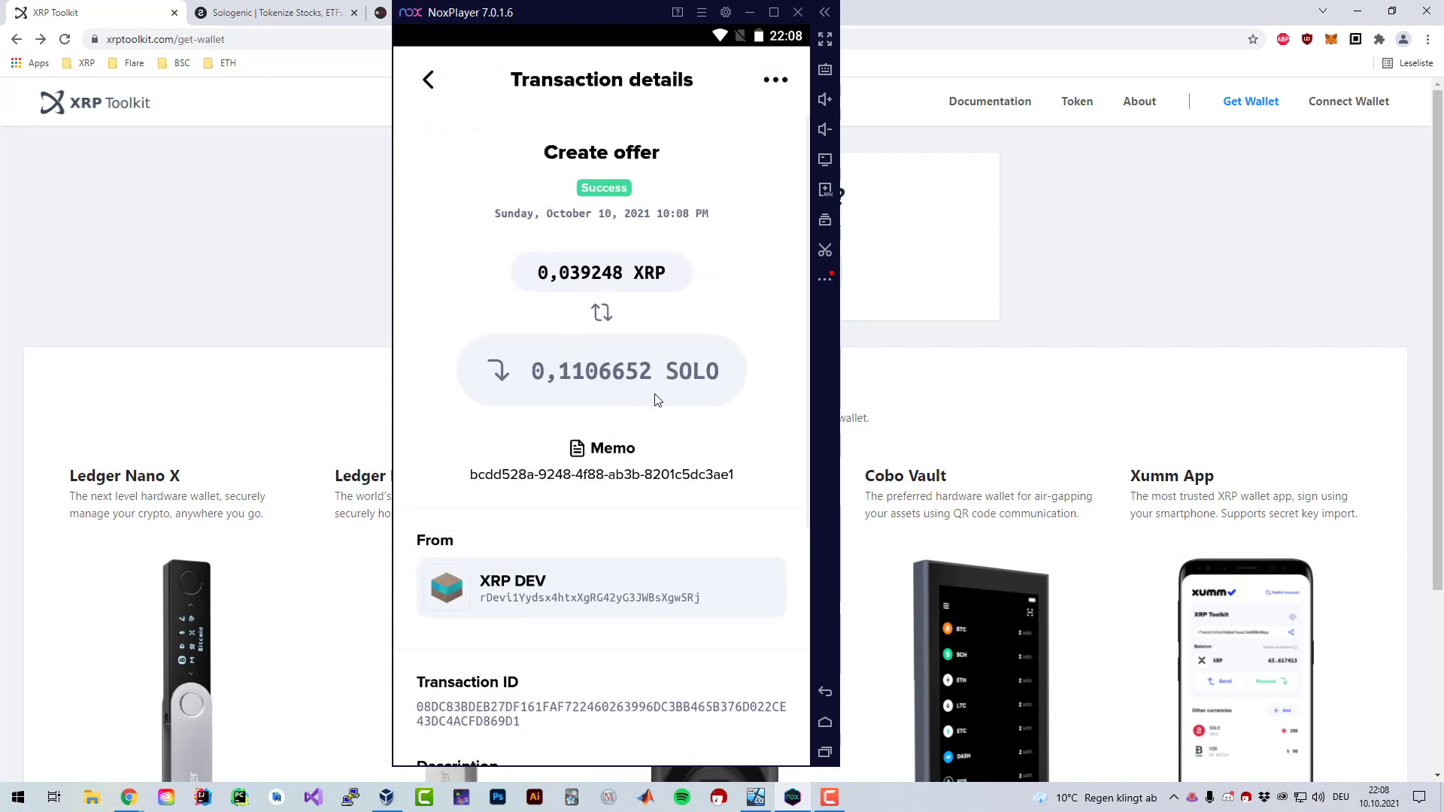
{"action": "scroll", "coordinate": [626, 397], "scroll_direction": "down", "scroll_amount": 1}
{"action": "scroll", "coordinate": [661, 579], "scroll_direction": "up", "scroll_amount": 1}
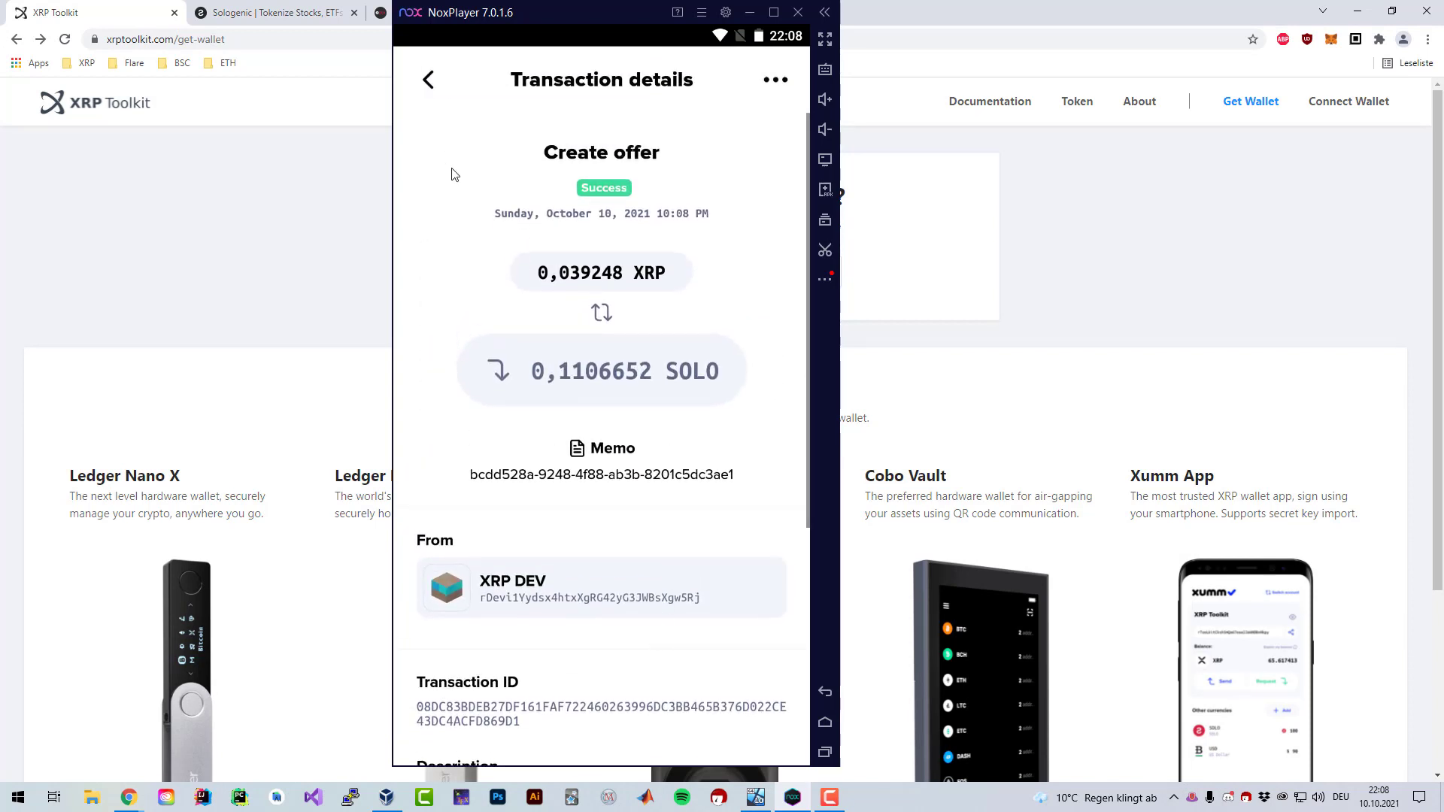
{"action": "left_click", "coordinate": [430, 80]}
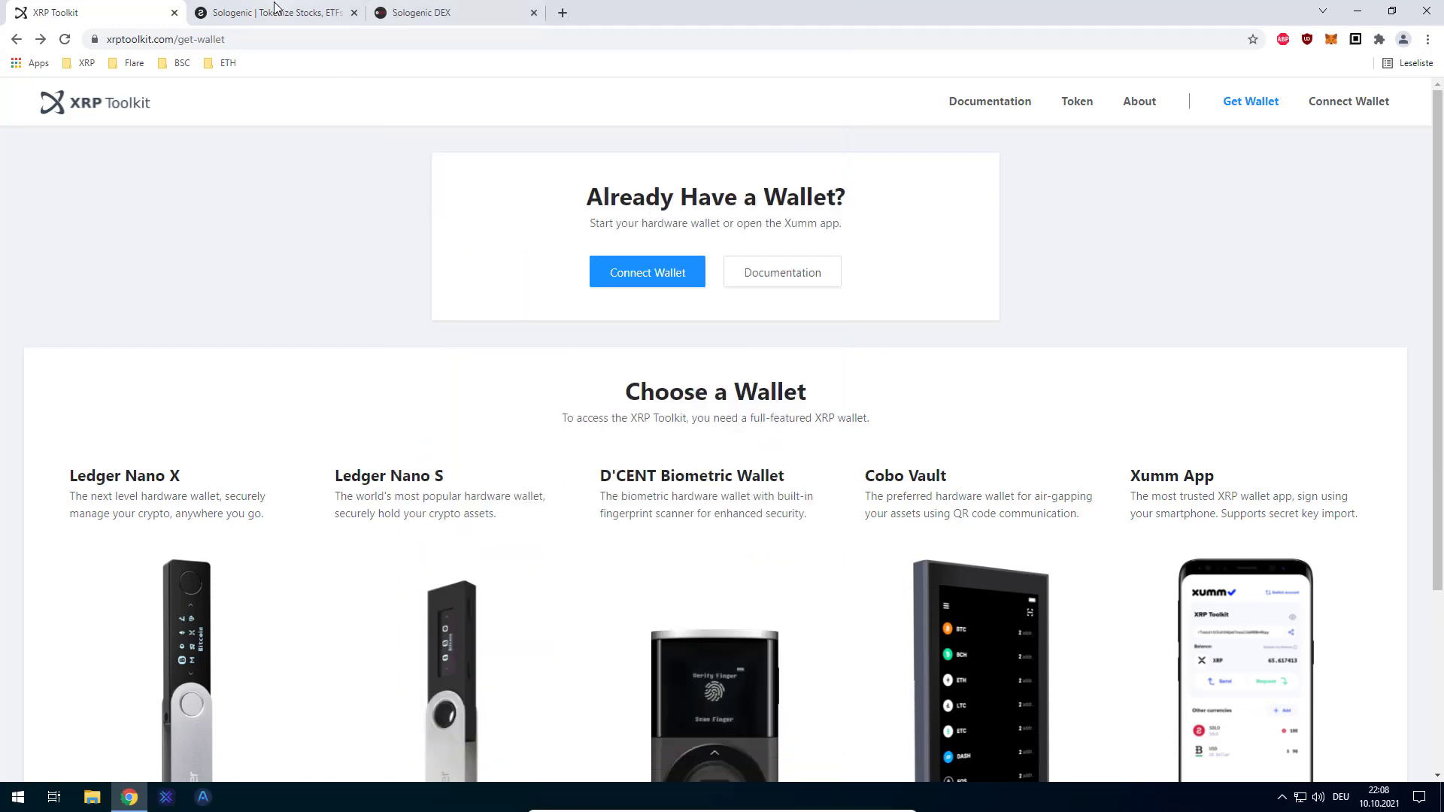
{"action": "left_click", "coordinate": [421, 13]}
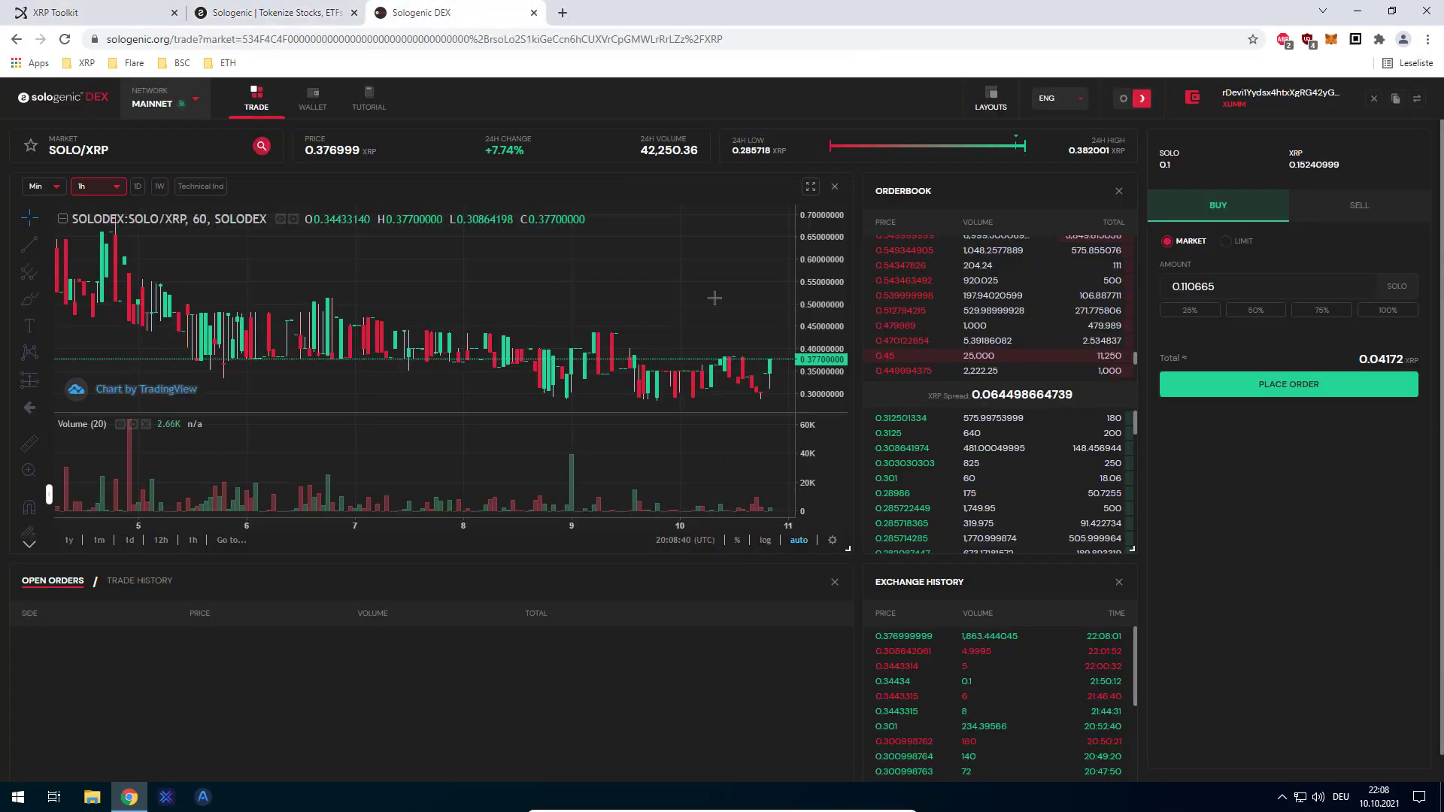
{"action": "left_click", "coordinate": [118, 581]}
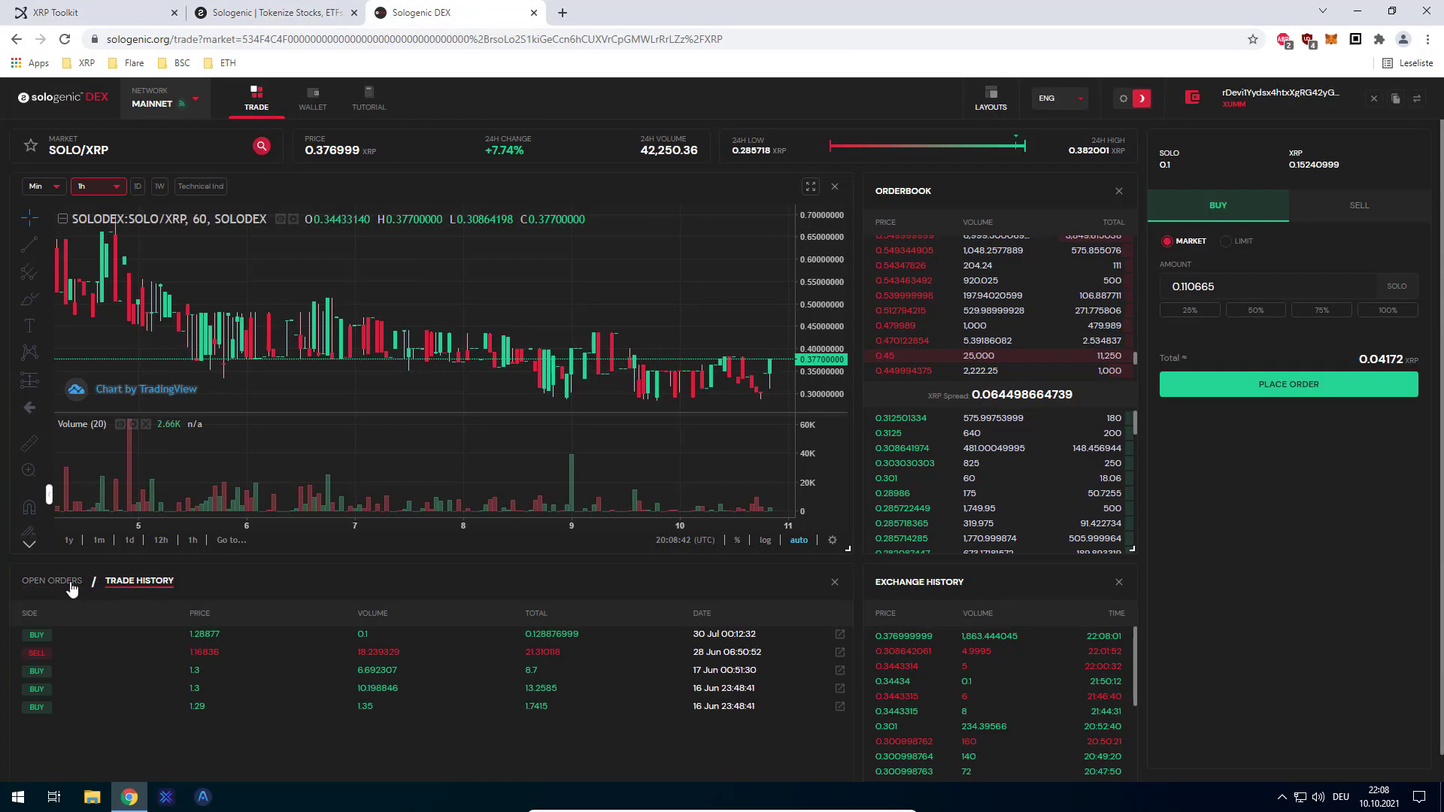
{"action": "left_click", "coordinate": [76, 584]}
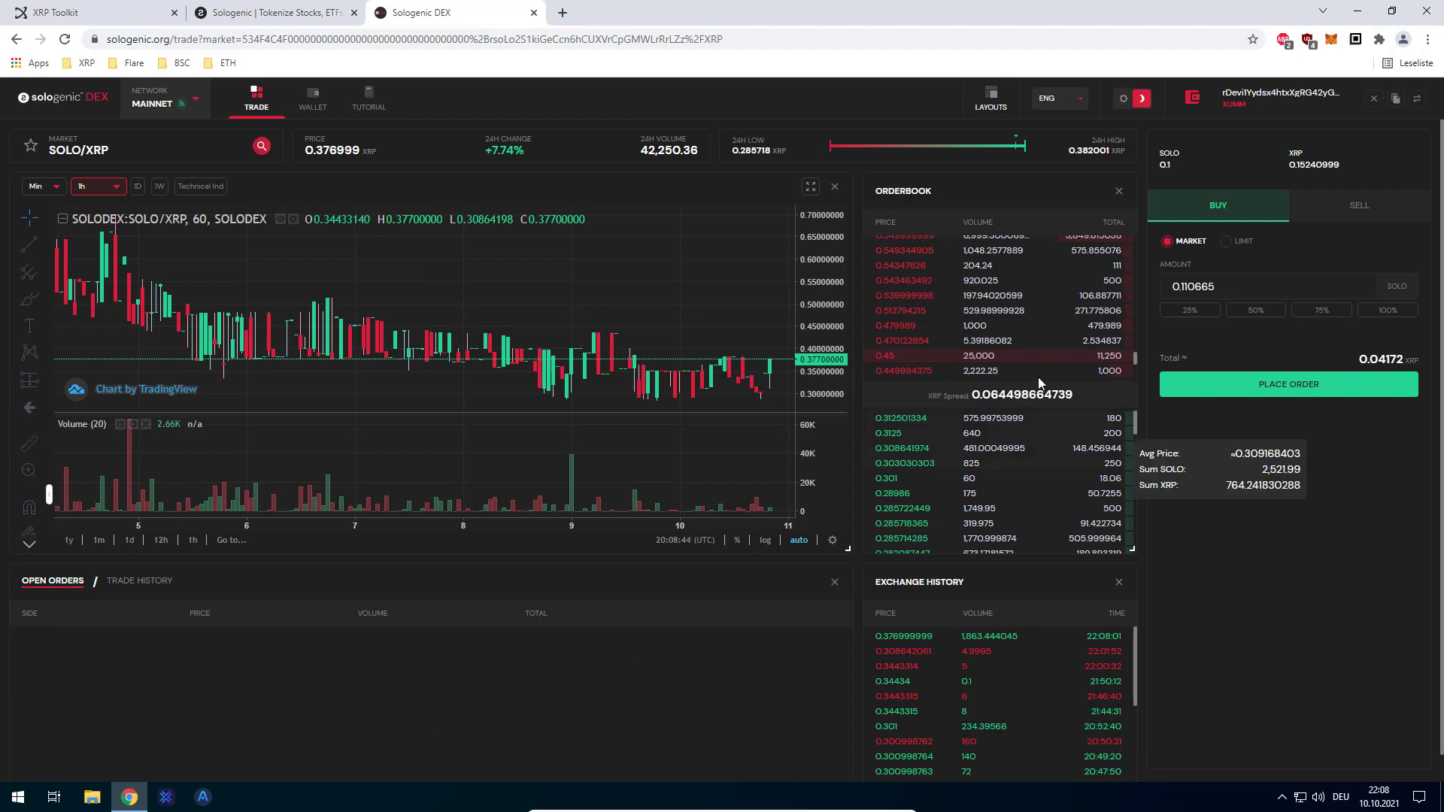
{"action": "left_click", "coordinate": [72, 594]}
{"action": "left_click", "coordinate": [121, 590]}
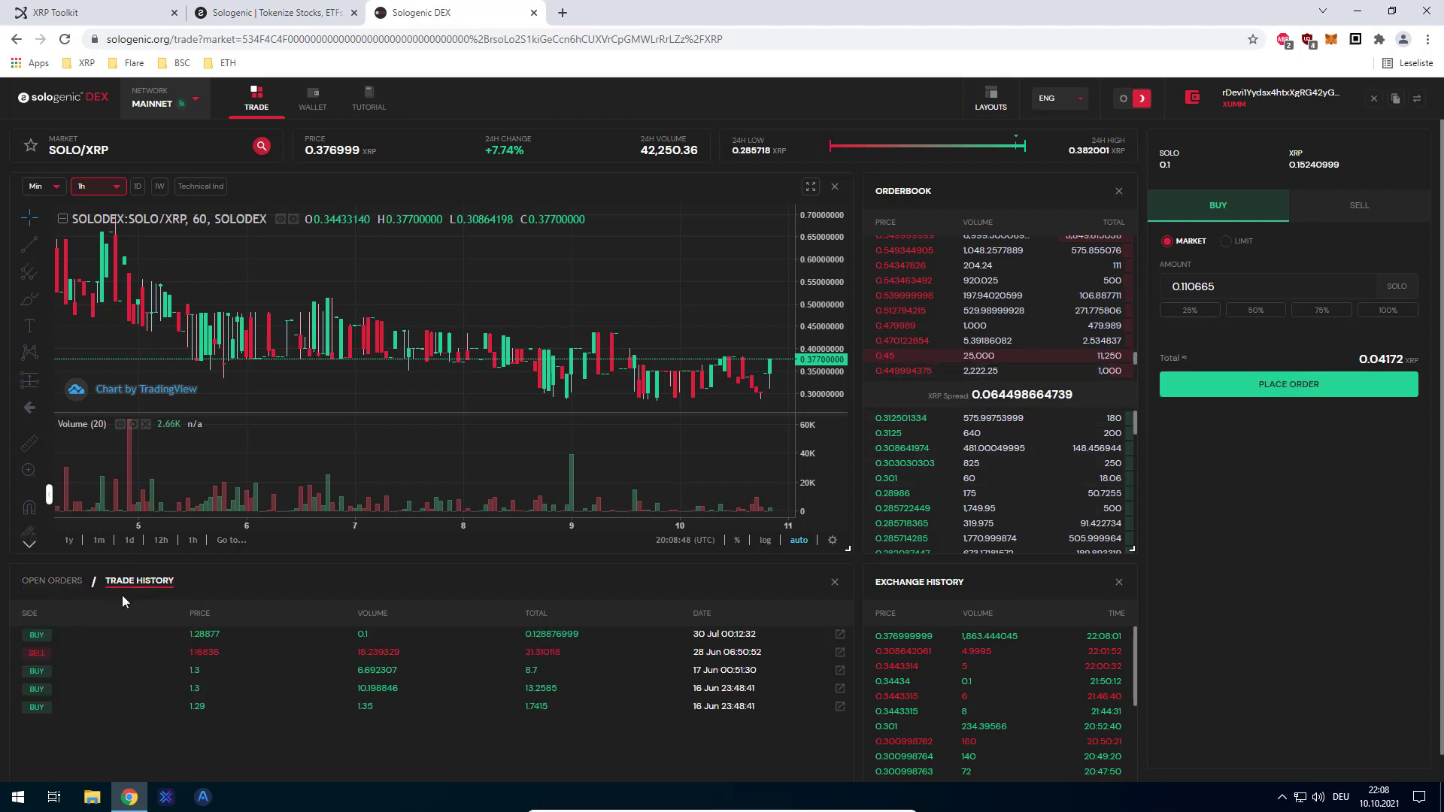
{"action": "left_click", "coordinate": [79, 584]}
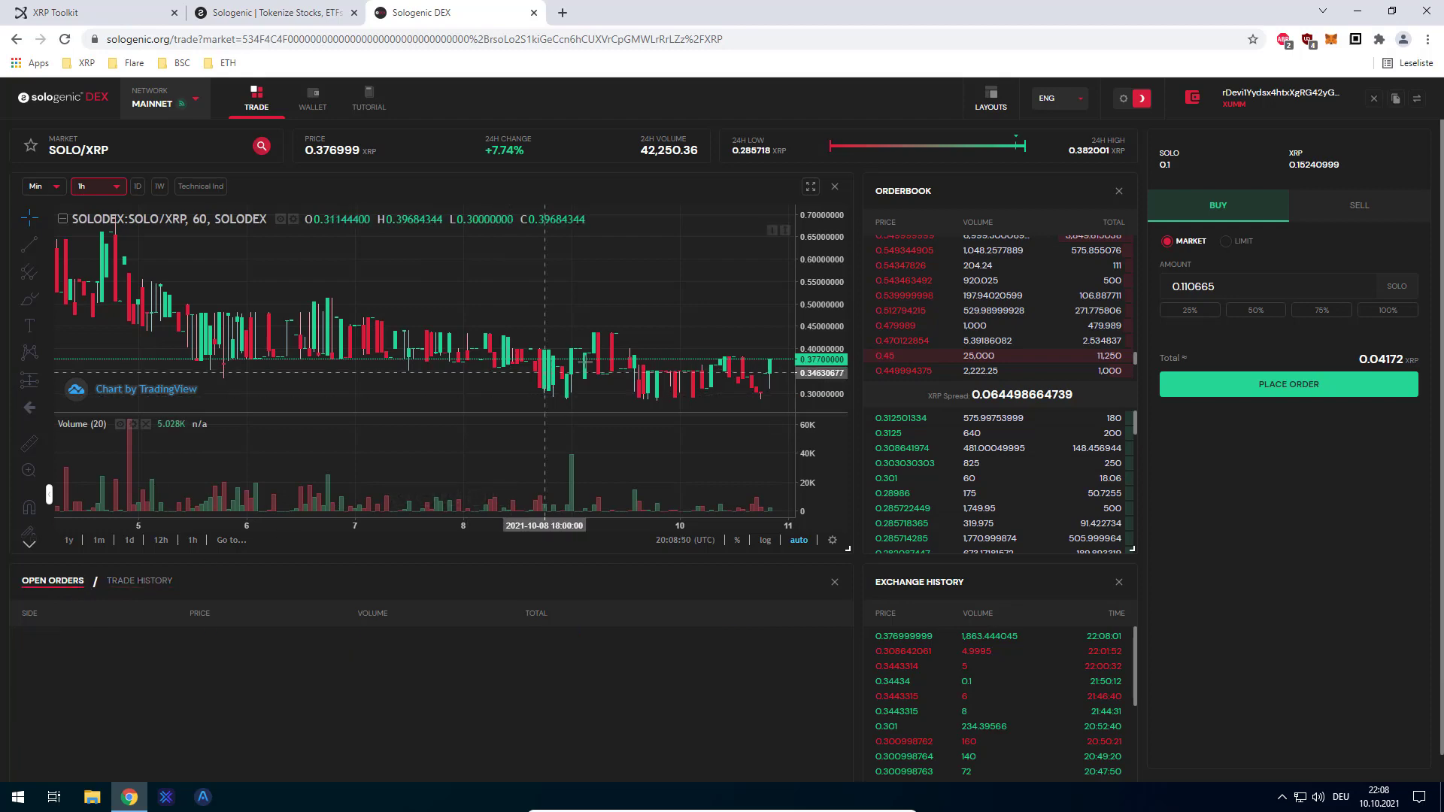
{"action": "left_click", "coordinate": [213, 147]}
{"action": "scroll", "coordinate": [158, 436], "scroll_direction": "down", "scroll_amount": 3}
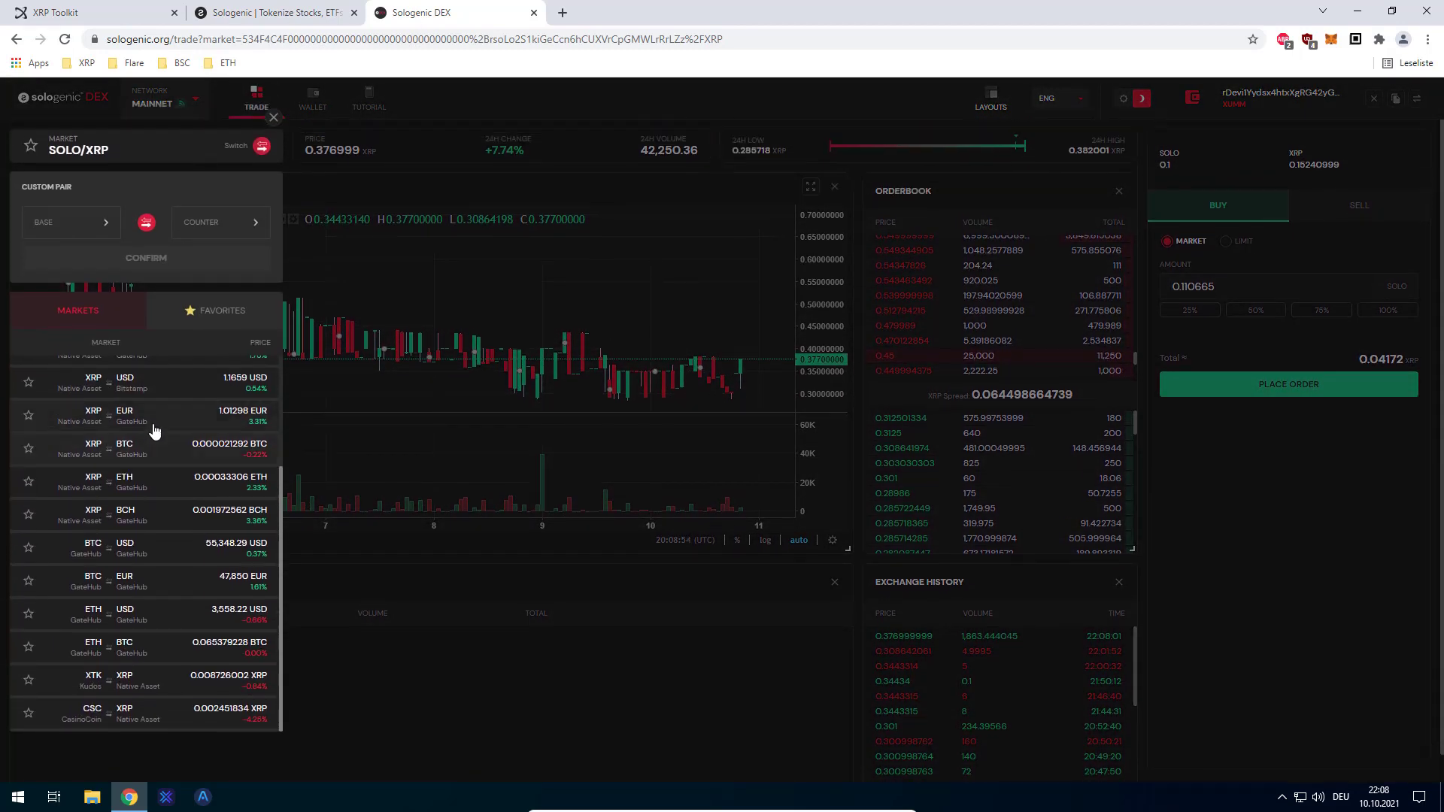
{"action": "scroll", "coordinate": [168, 381], "scroll_direction": "up", "scroll_amount": 3}
{"action": "scroll", "coordinate": [161, 435], "scroll_direction": "down", "scroll_amount": 3}
{"action": "left_click", "coordinate": [208, 161]}
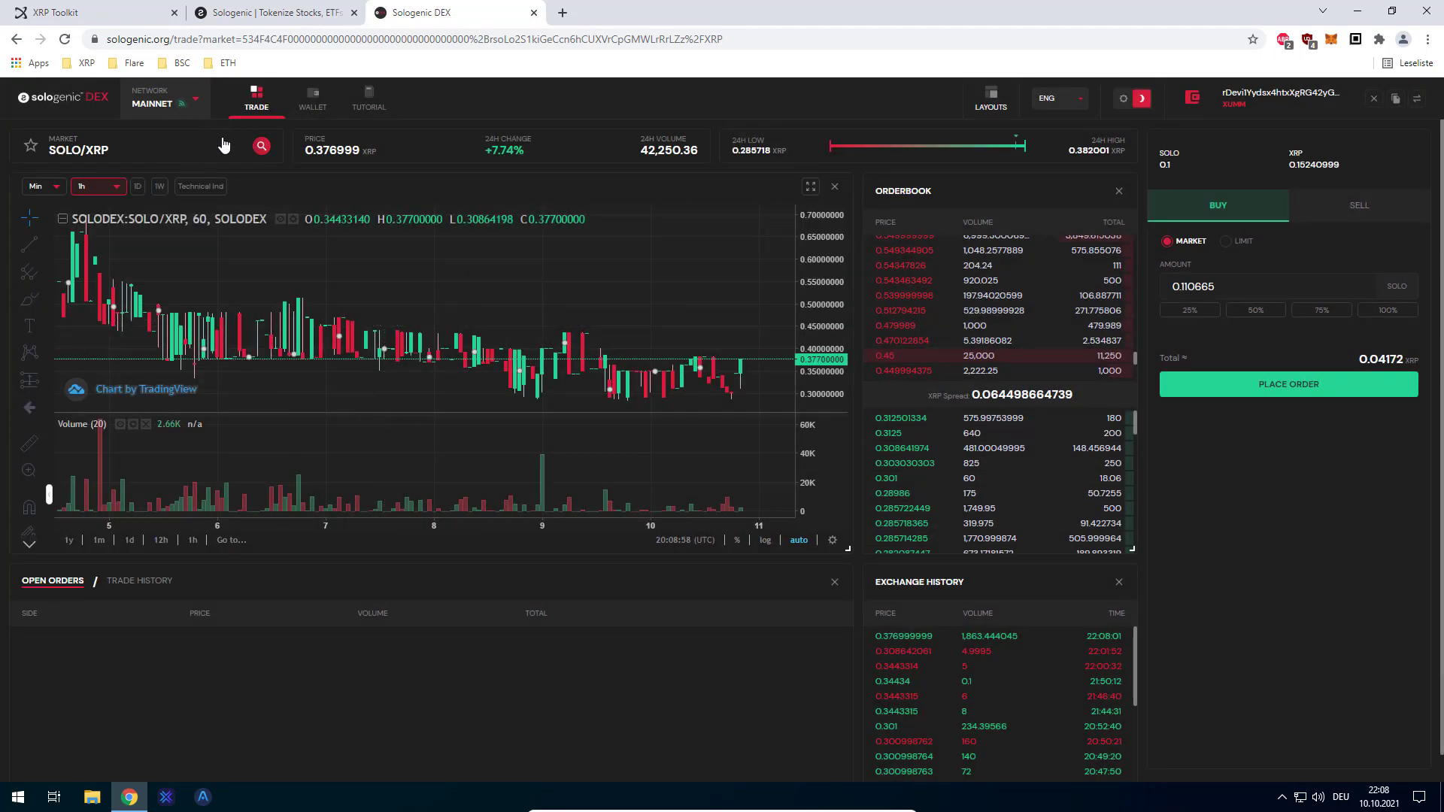
{"action": "left_click", "coordinate": [117, 153]}
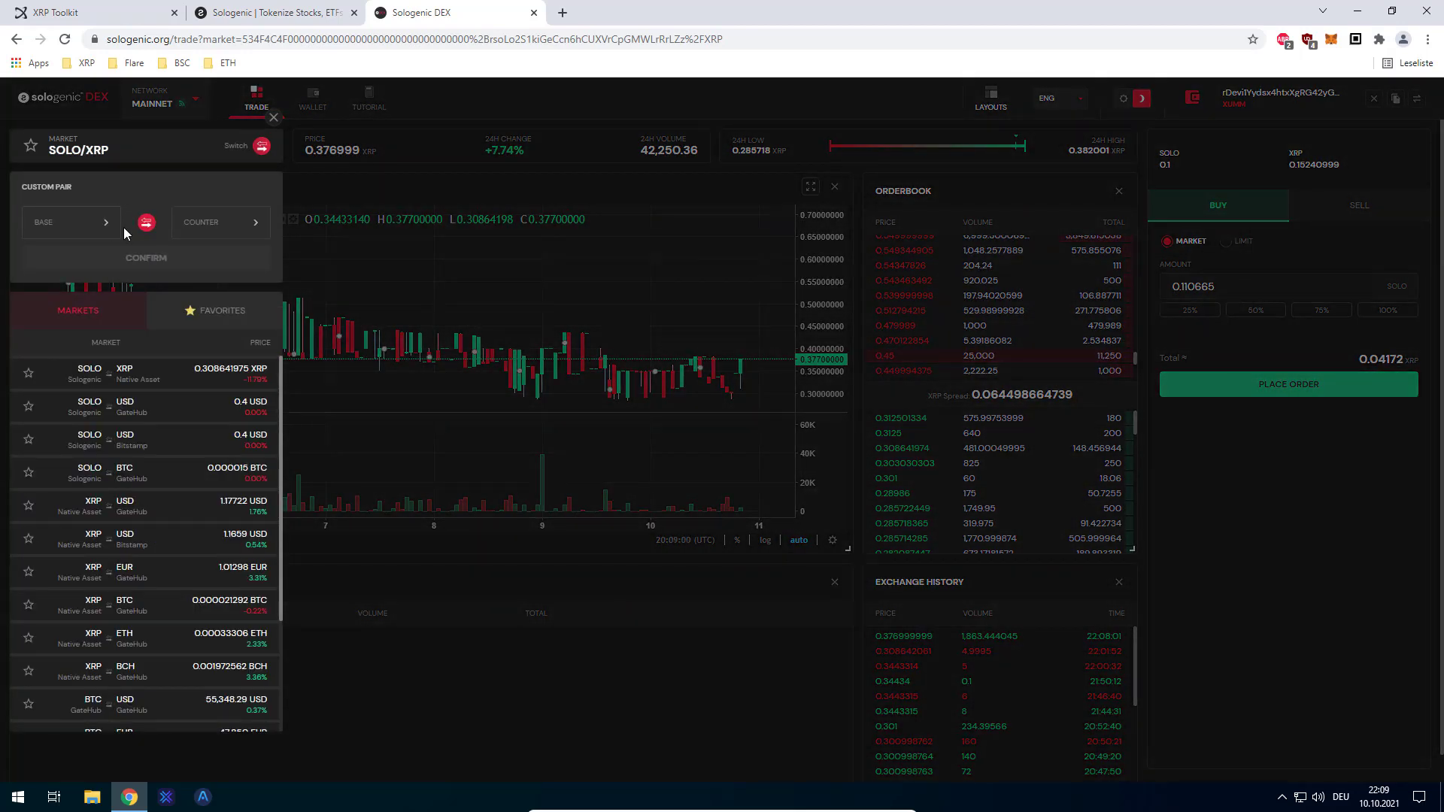
{"action": "left_click", "coordinate": [224, 229]}
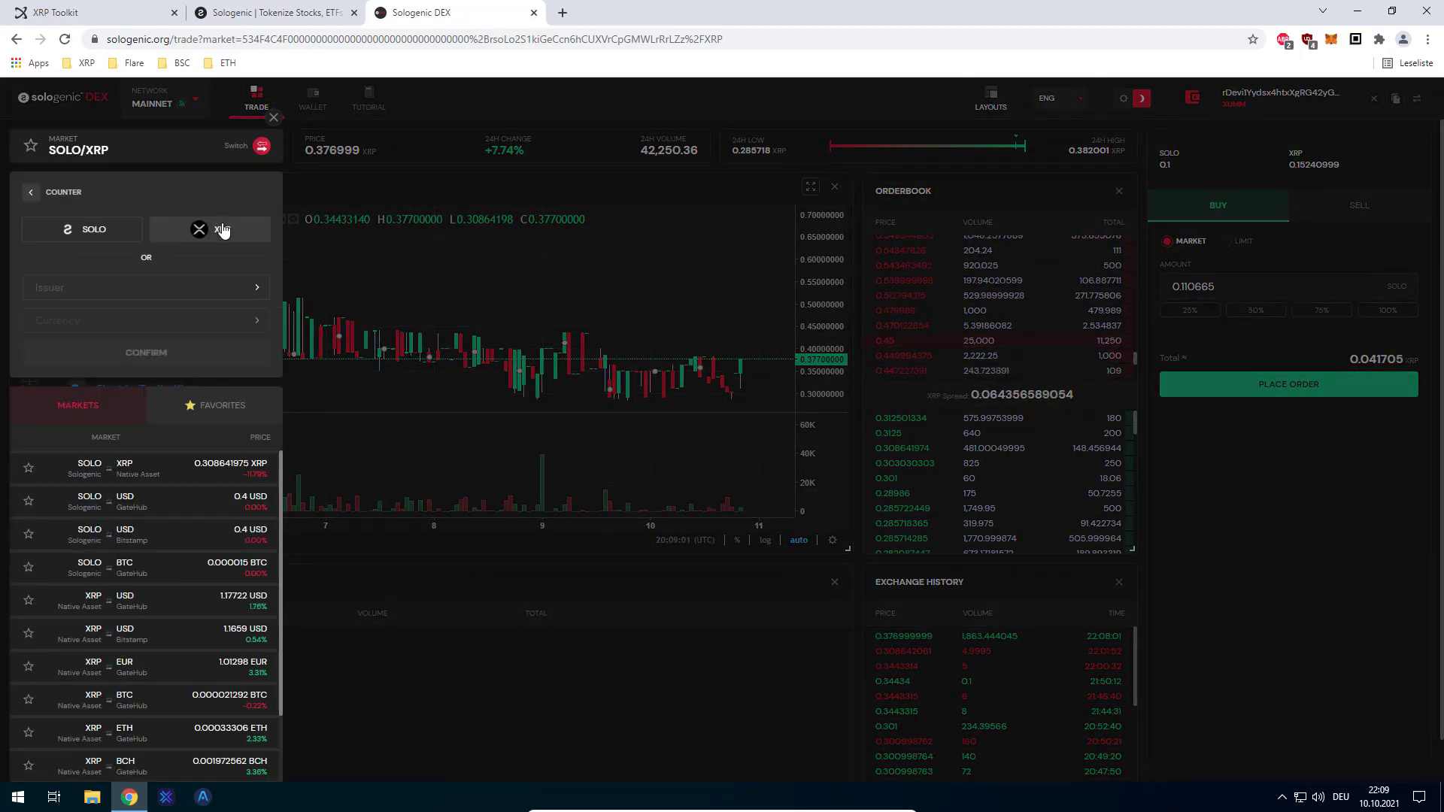
{"action": "left_click", "coordinate": [91, 289]}
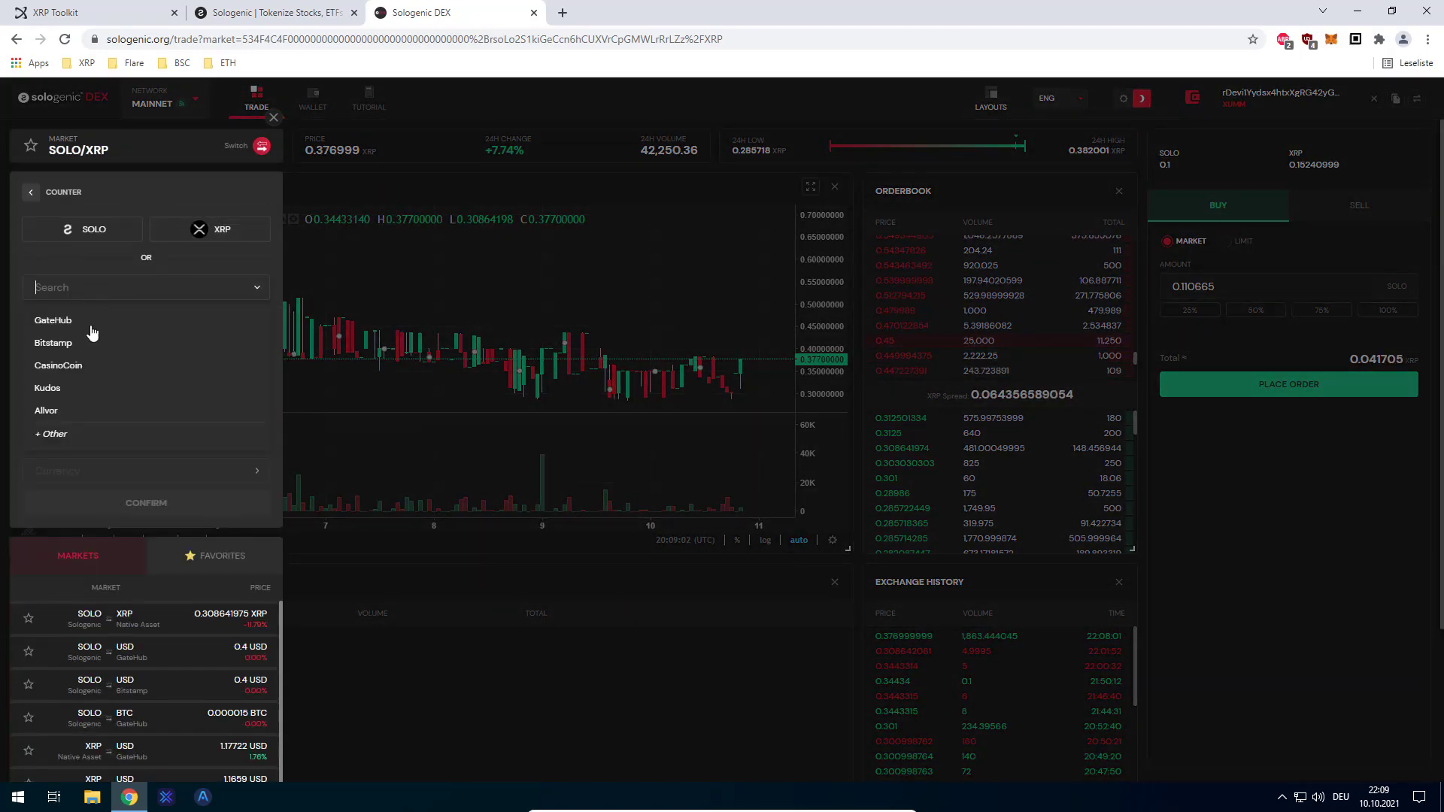
{"action": "left_click", "coordinate": [60, 435]}
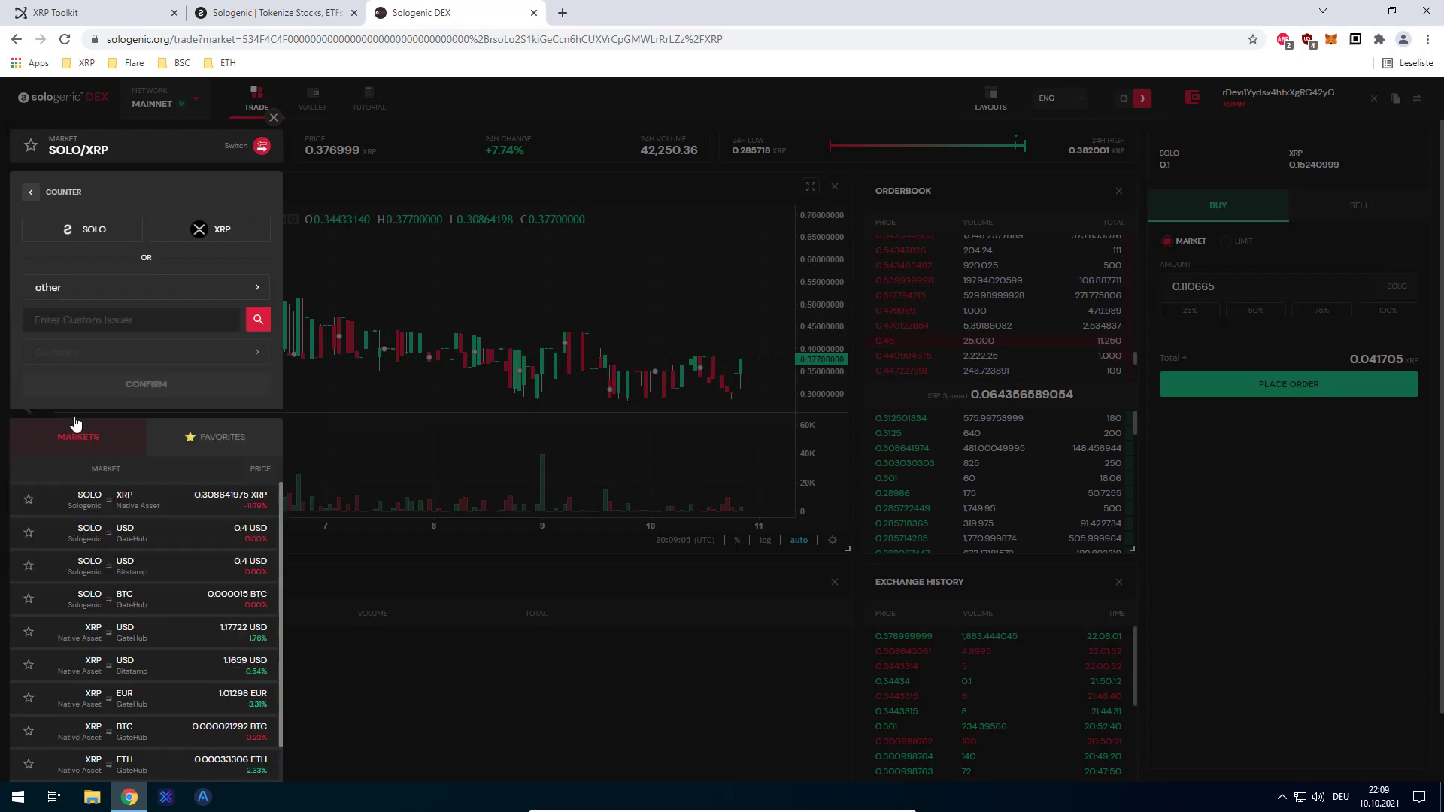
{"action": "left_click", "coordinate": [78, 324]}
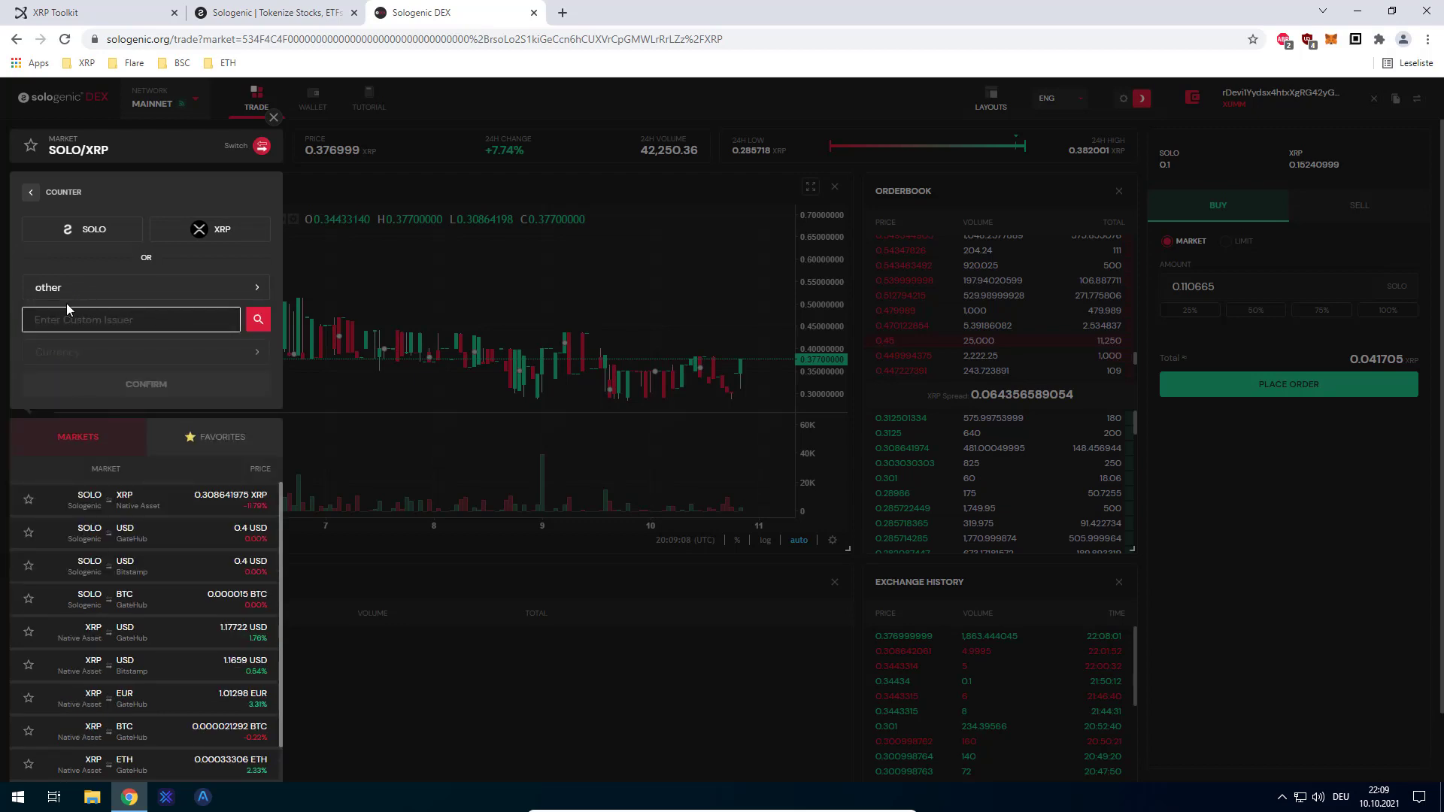
{"action": "left_click", "coordinate": [93, 363]}
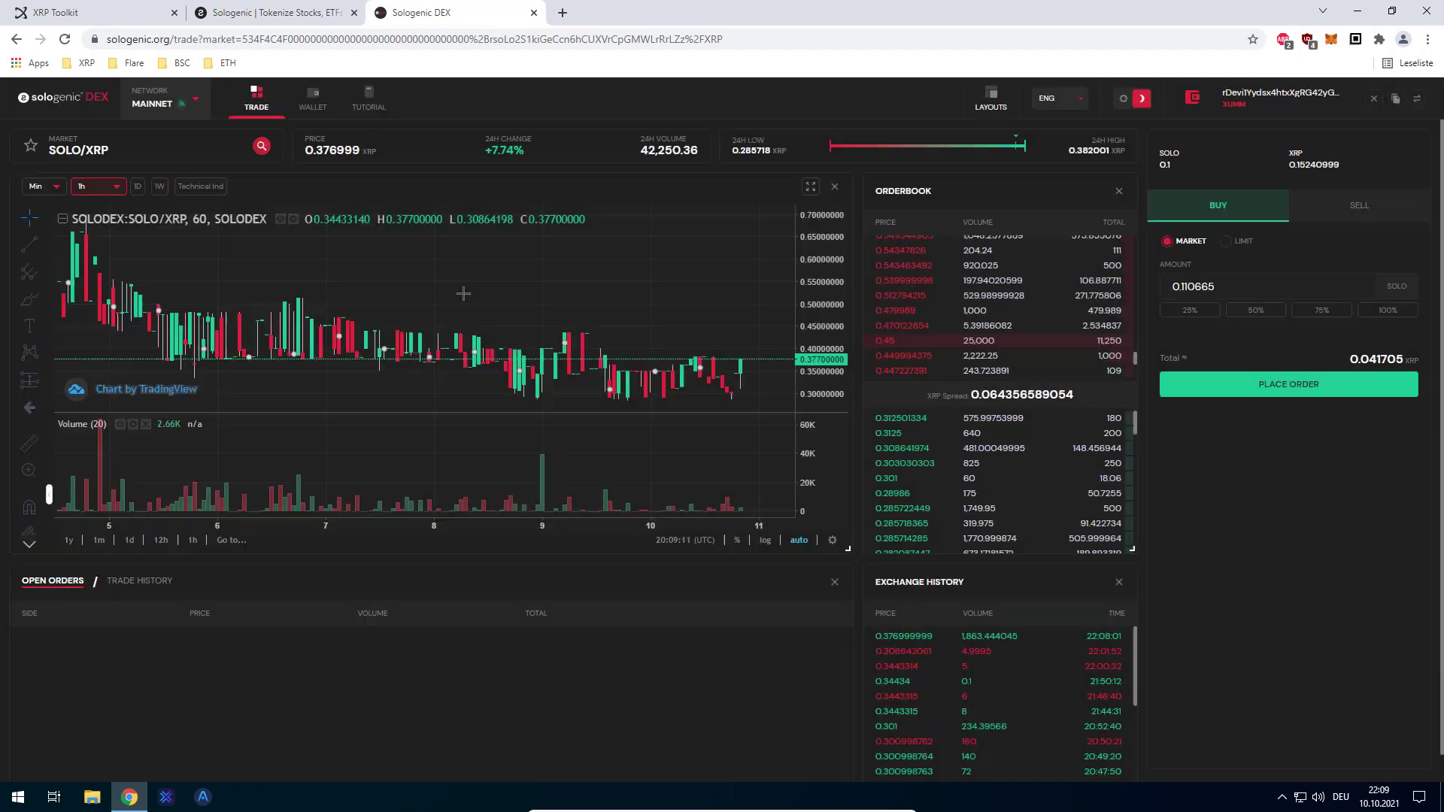
{"action": "left_click", "coordinate": [272, 118]}
{"action": "left_click", "coordinate": [79, 150]}
{"action": "scroll", "coordinate": [172, 512], "scroll_direction": "down", "scroll_amount": 10}
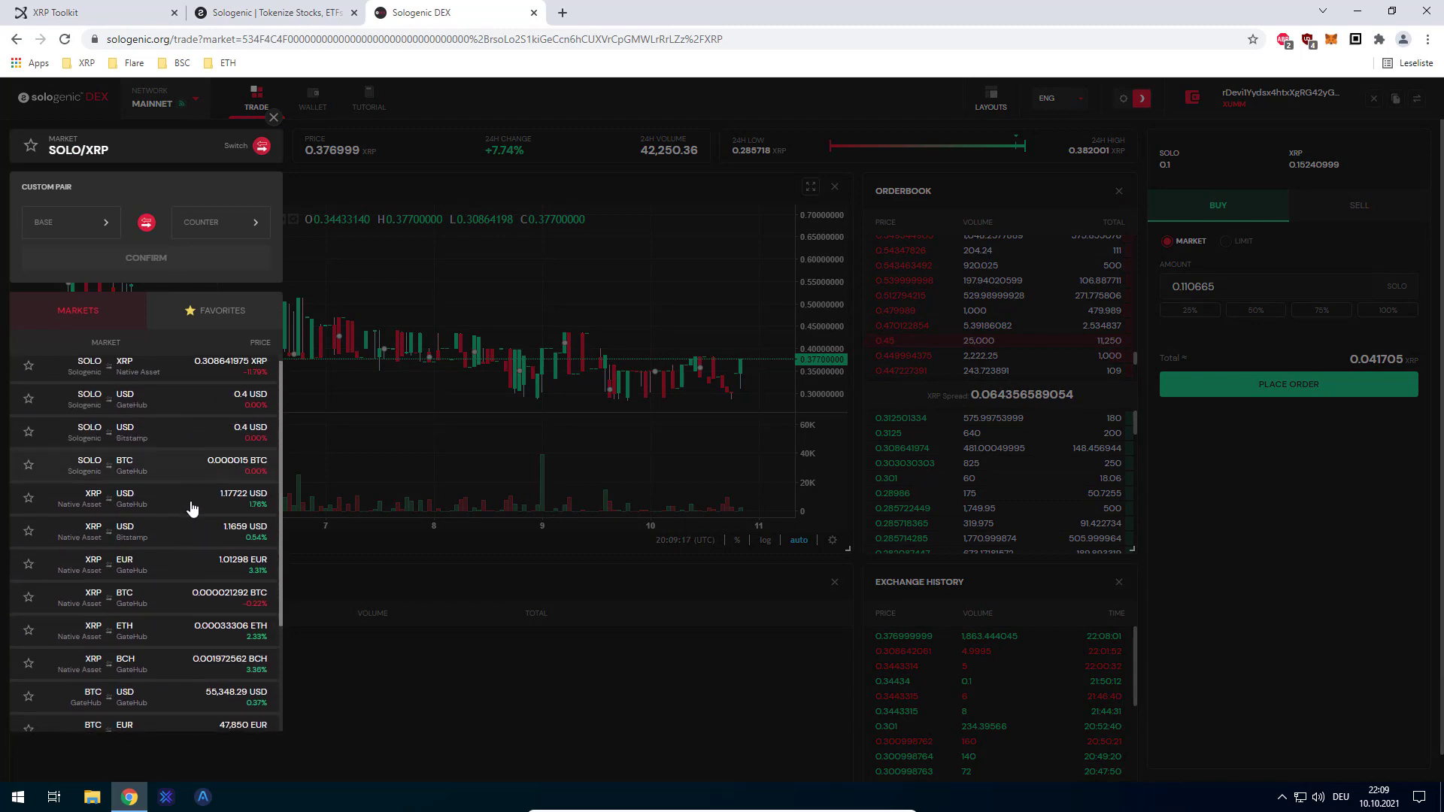
{"action": "scroll", "coordinate": [168, 431], "scroll_direction": "up", "scroll_amount": 3}
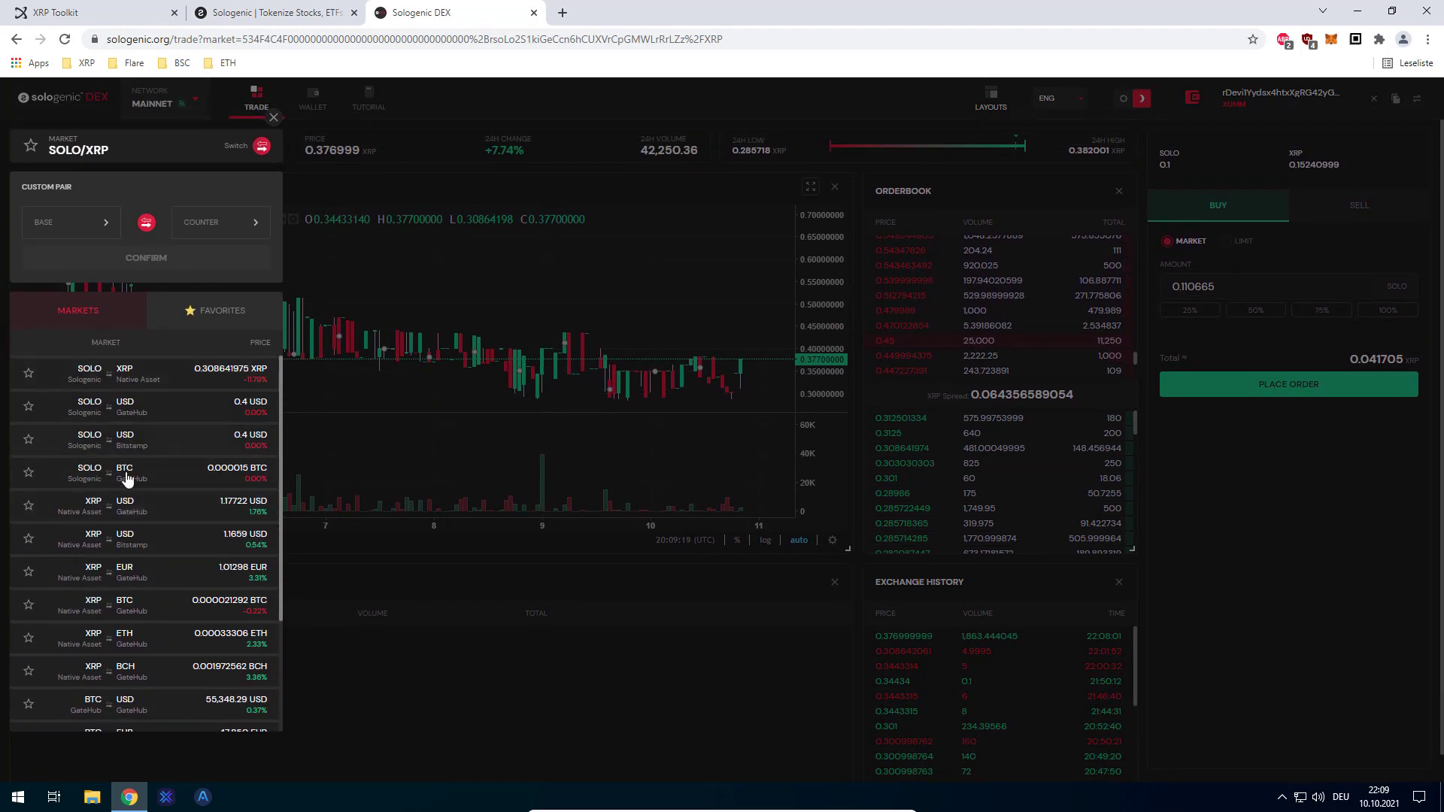
{"action": "scroll", "coordinate": [165, 485], "scroll_direction": "down", "scroll_amount": 1}
{"action": "scroll", "coordinate": [177, 466], "scroll_direction": "up", "scroll_amount": 5}
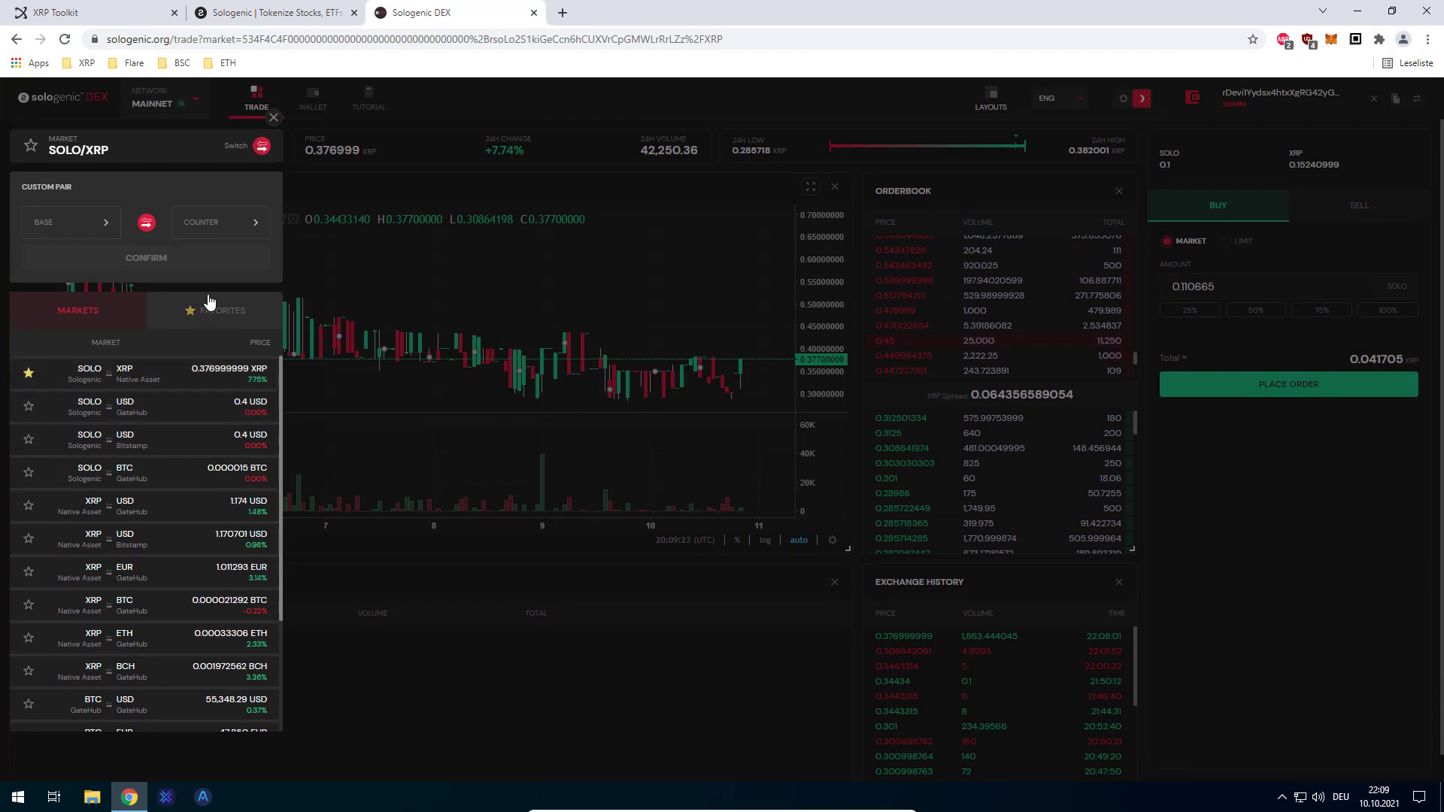
{"action": "left_click", "coordinate": [207, 308]}
{"action": "left_click", "coordinate": [93, 313]}
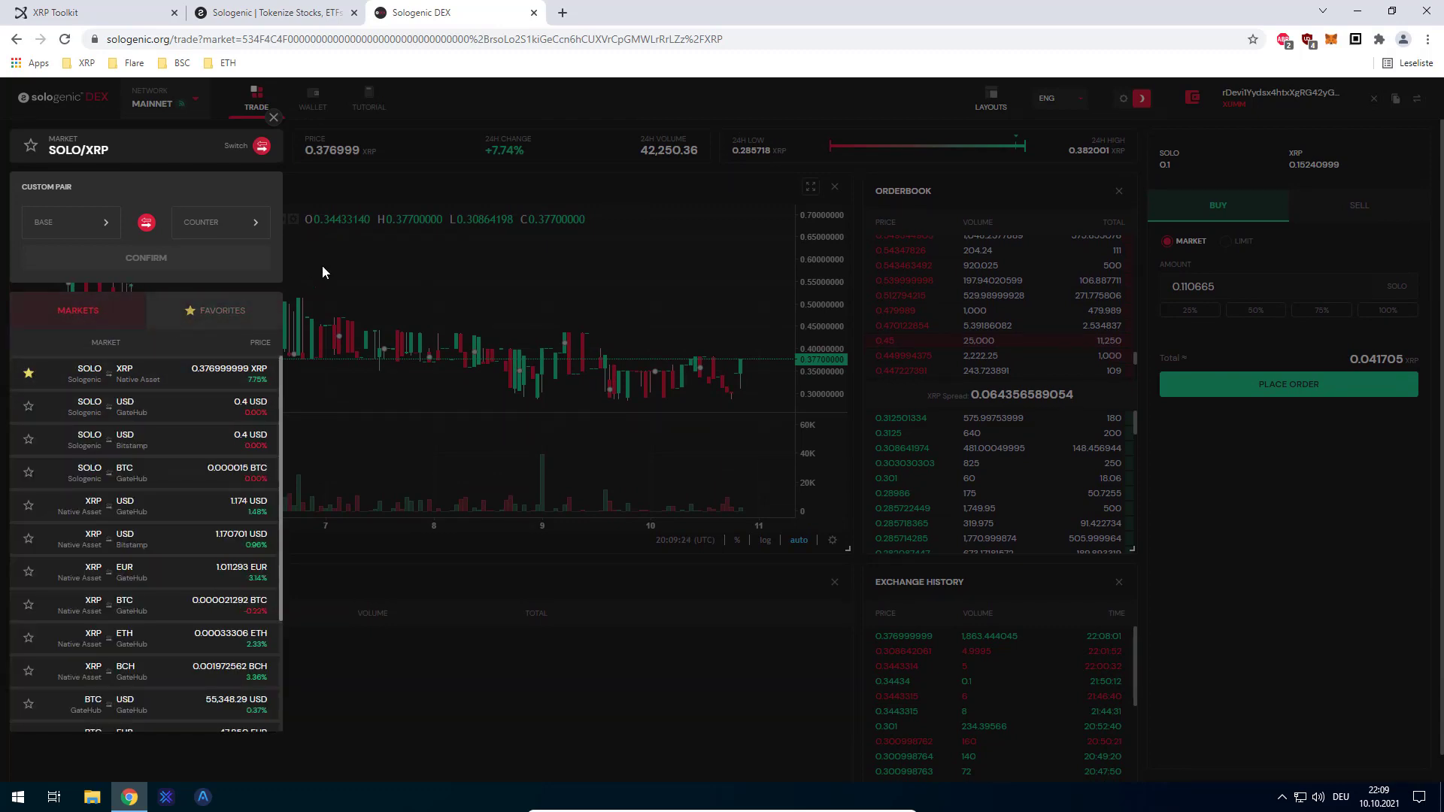
{"action": "left_click", "coordinate": [396, 218]}
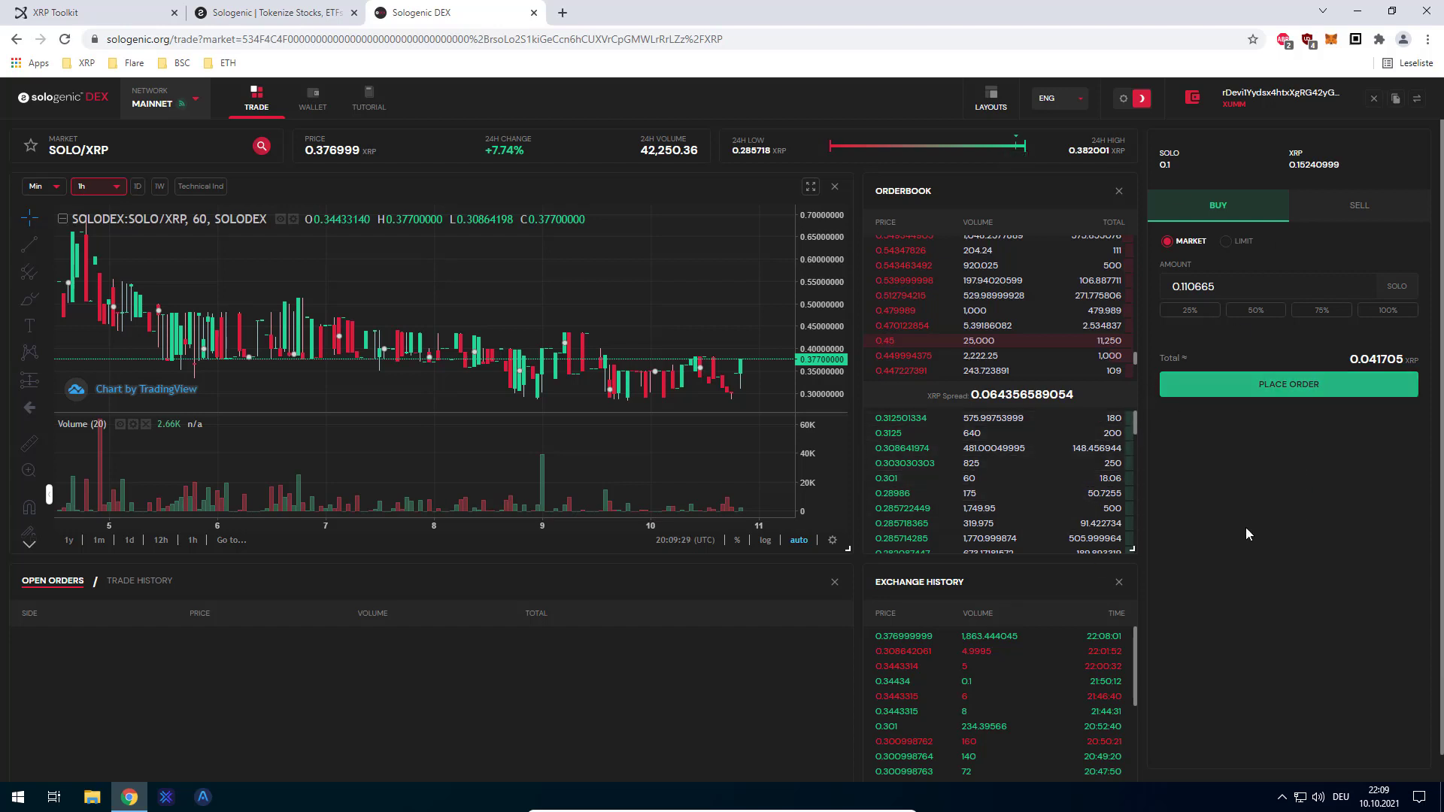
- Draw a five-point XABCD pattern on the SOLO/XRP chart
{"action": "left_click", "coordinate": [29, 352]}
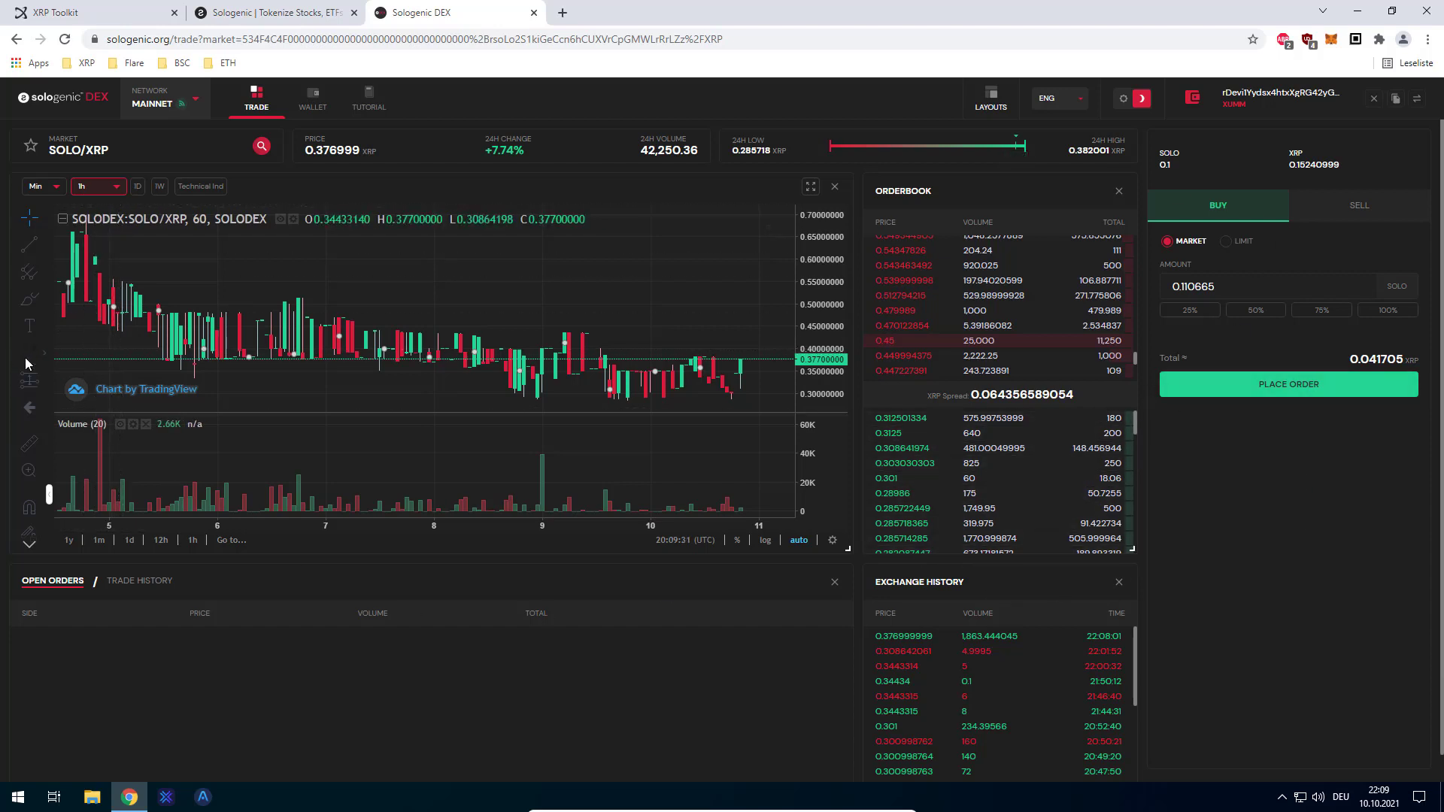
{"action": "left_click", "coordinate": [474, 270]}
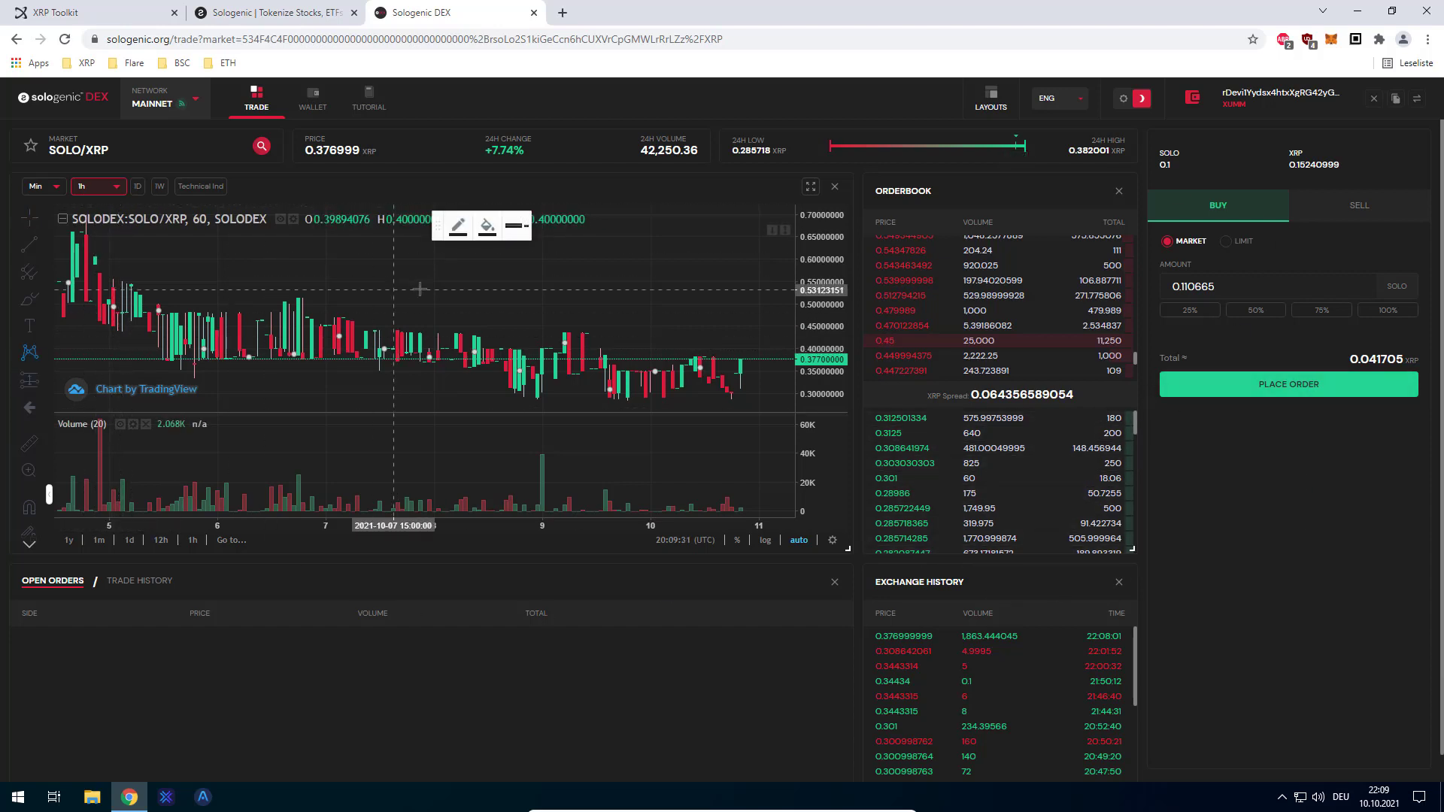
{"action": "left_click", "coordinate": [533, 318]}
{"action": "left_click", "coordinate": [663, 297]}
{"action": "left_click", "coordinate": [676, 442]}
{"action": "left_click", "coordinate": [726, 409]}
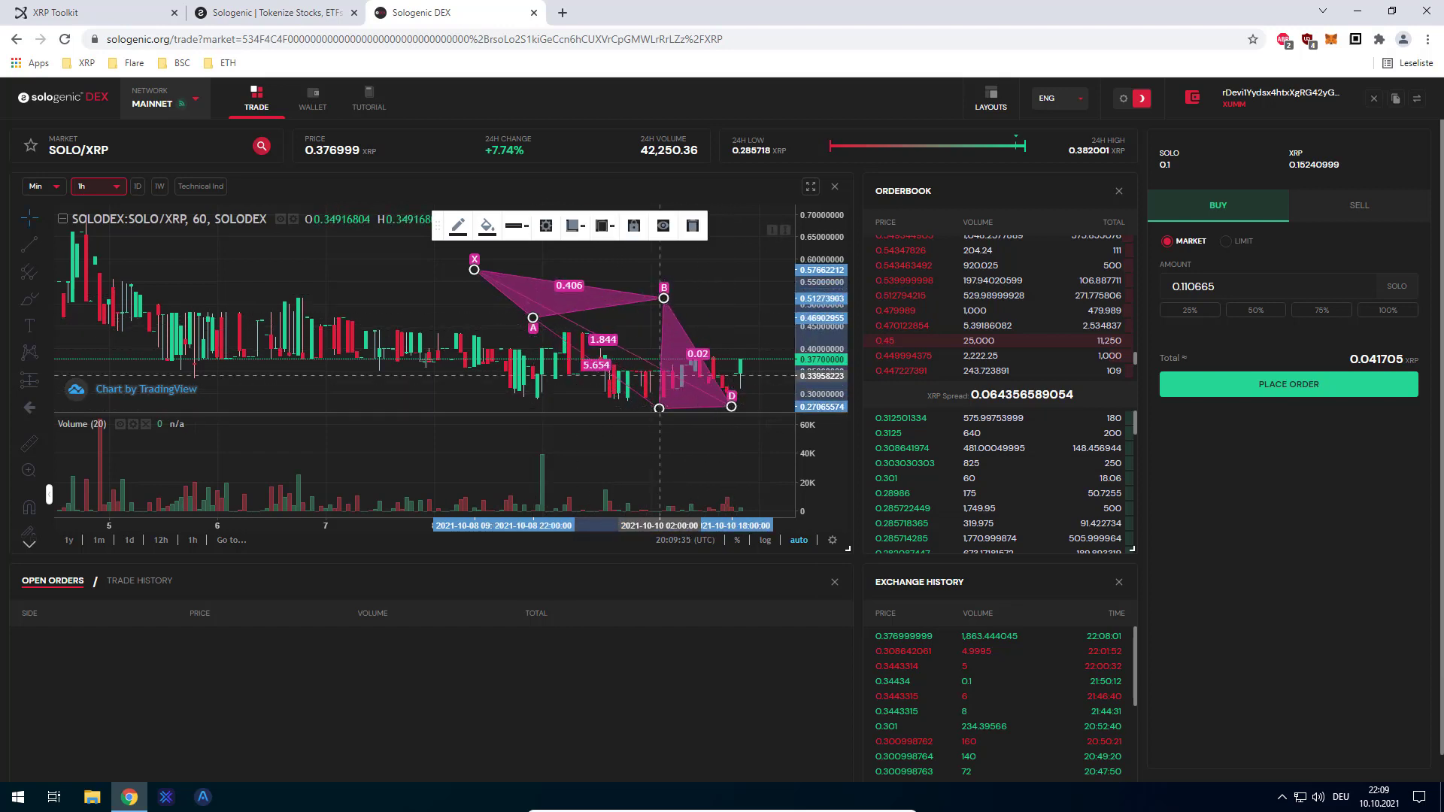
- Delete the XABCD pattern, then move the XRP Toolkit tab after Sologenic and open it
{"action": "mouse_move", "coordinate": [540, 339]}
{"action": "left_mouse_down"}
{"action": "mouse_move", "coordinate": [609, 339]}
{"action": "mouse_move", "coordinate": [451, 289]}
{"action": "left_mouse_up"}
{"action": "left_click", "coordinate": [448, 267]}
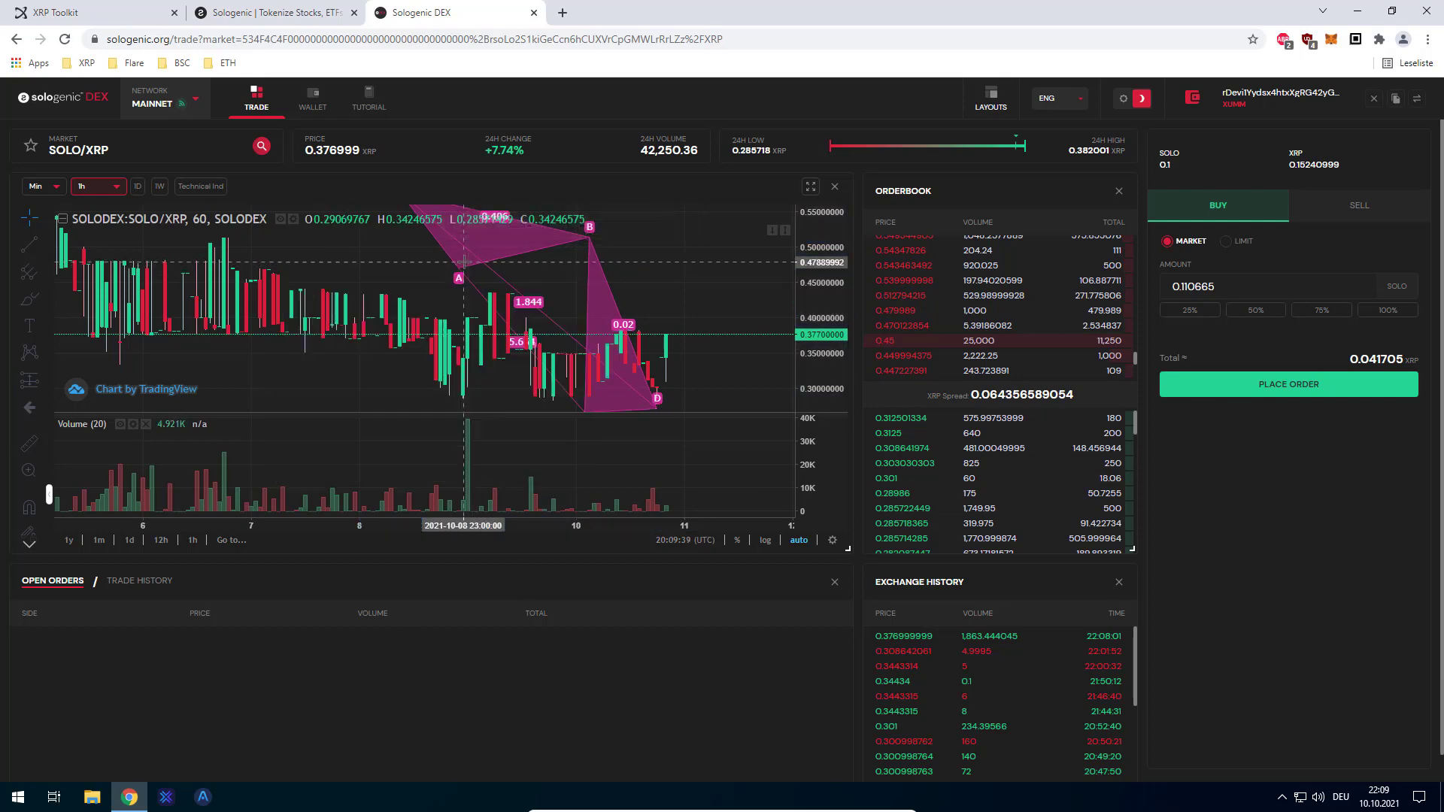
{"action": "key", "text": "Delete"}
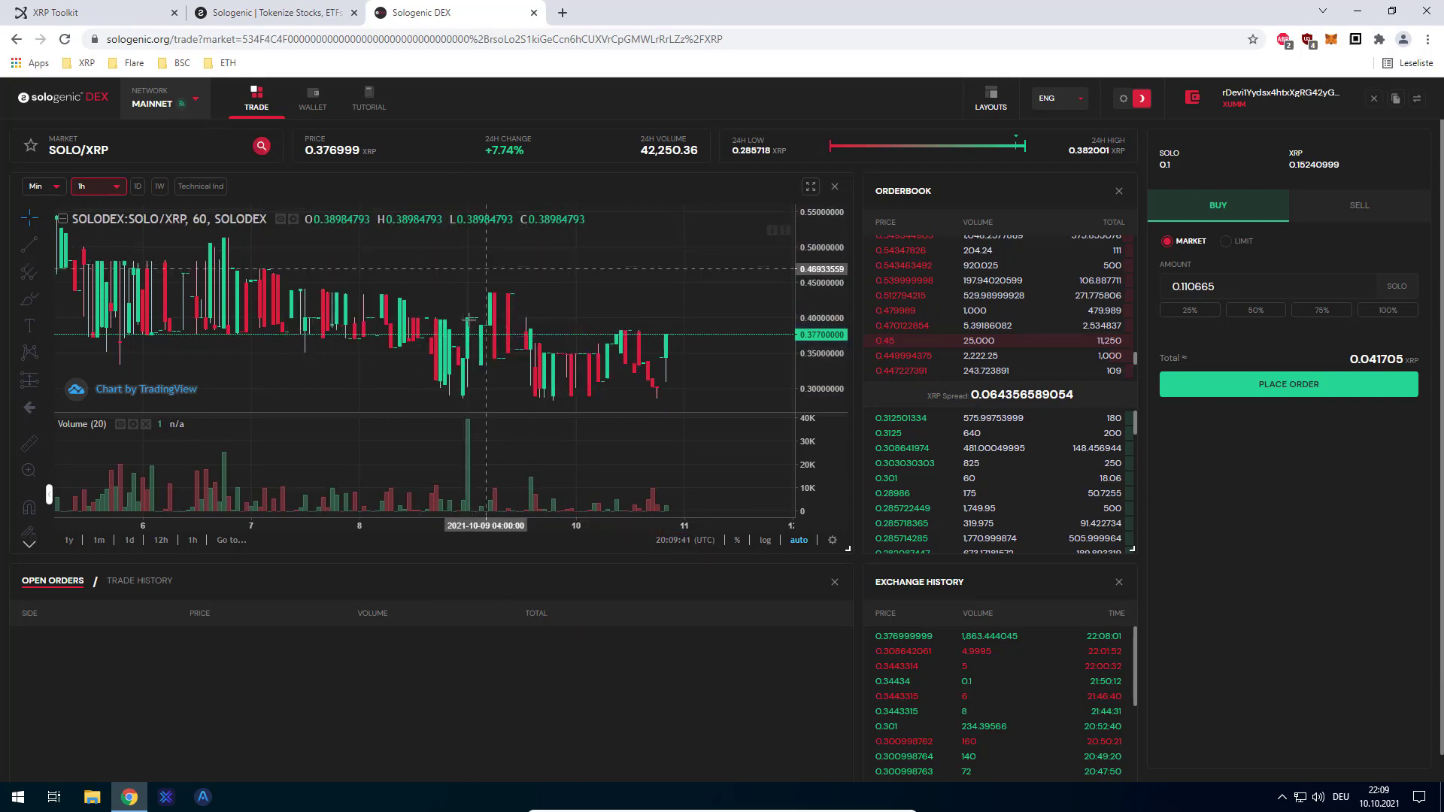
{"action": "left_click_drag", "start_coordinate": [500, 301], "coordinate": [650, 404]}
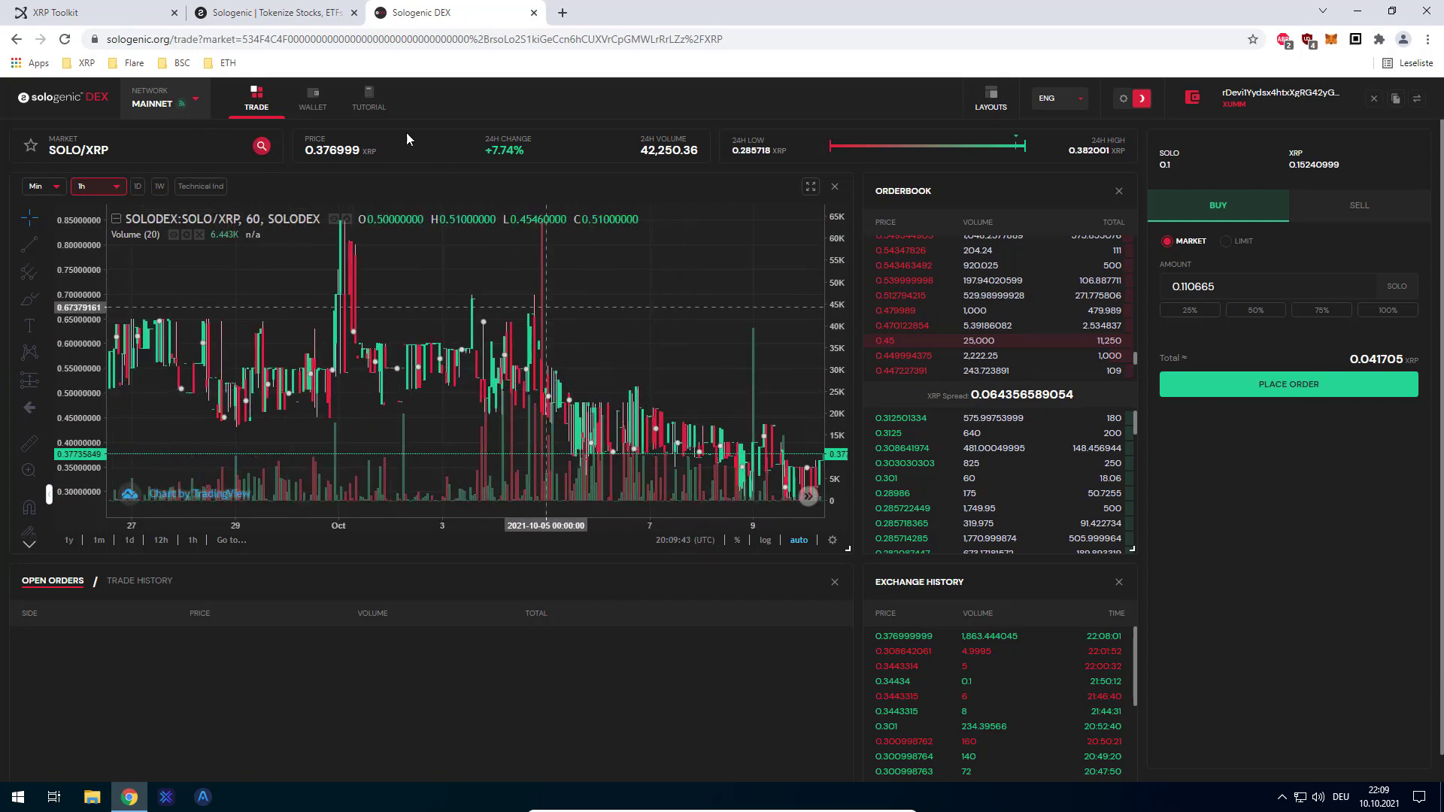
{"action": "left_click", "coordinate": [124, 7]}
{"action": "left_click_drag", "start_coordinate": [125, 8], "coordinate": [304, 8]}
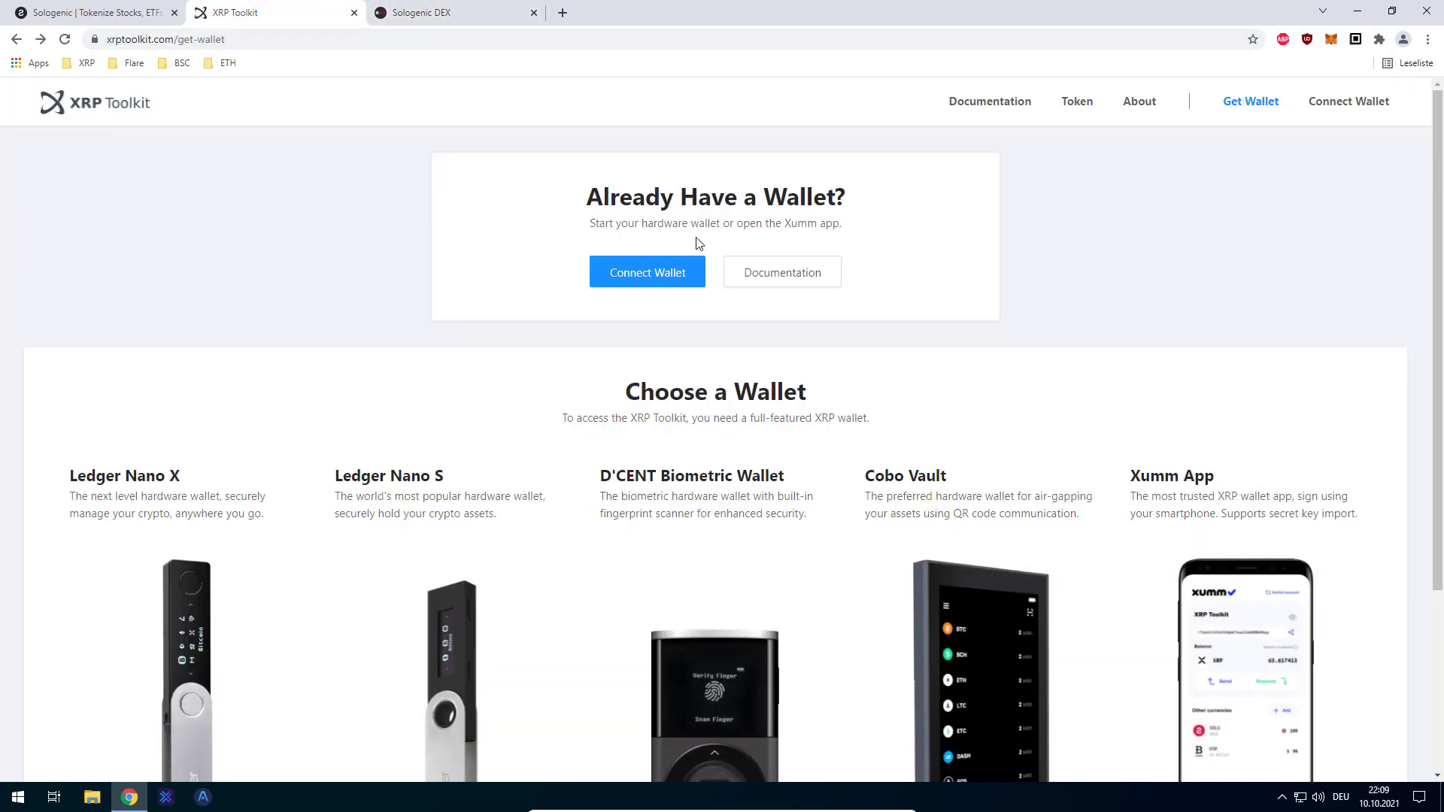
- Generate a Xumm sign-in QR code on the XRP Toolkit wallet page
{"action": "left_click", "coordinate": [645, 275]}
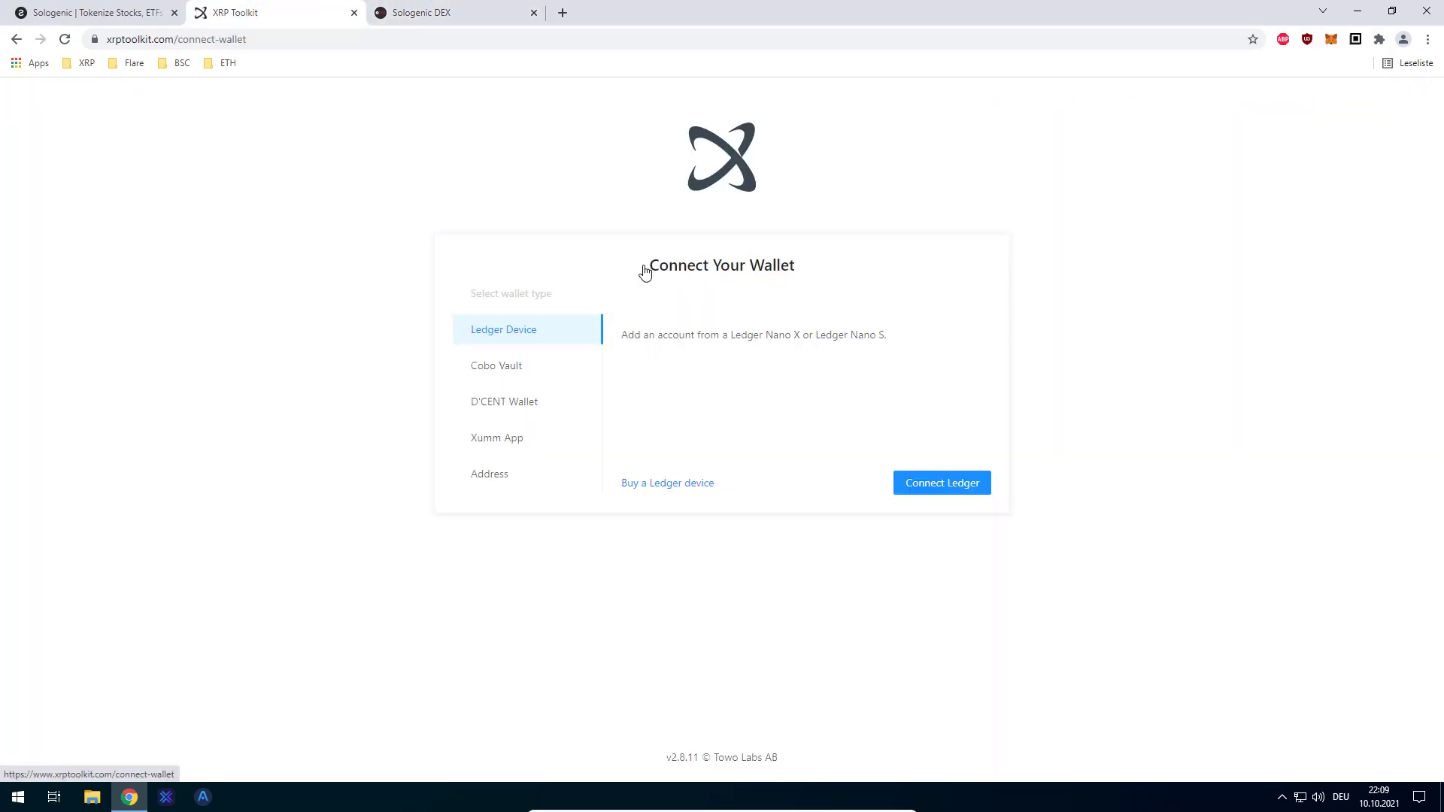
{"action": "left_click", "coordinate": [532, 441]}
{"action": "left_click", "coordinate": [943, 487]}
- Paste the QR image address into a new tab and strip its '_q.png' suffix
{"action": "right_click", "coordinate": [788, 433]}
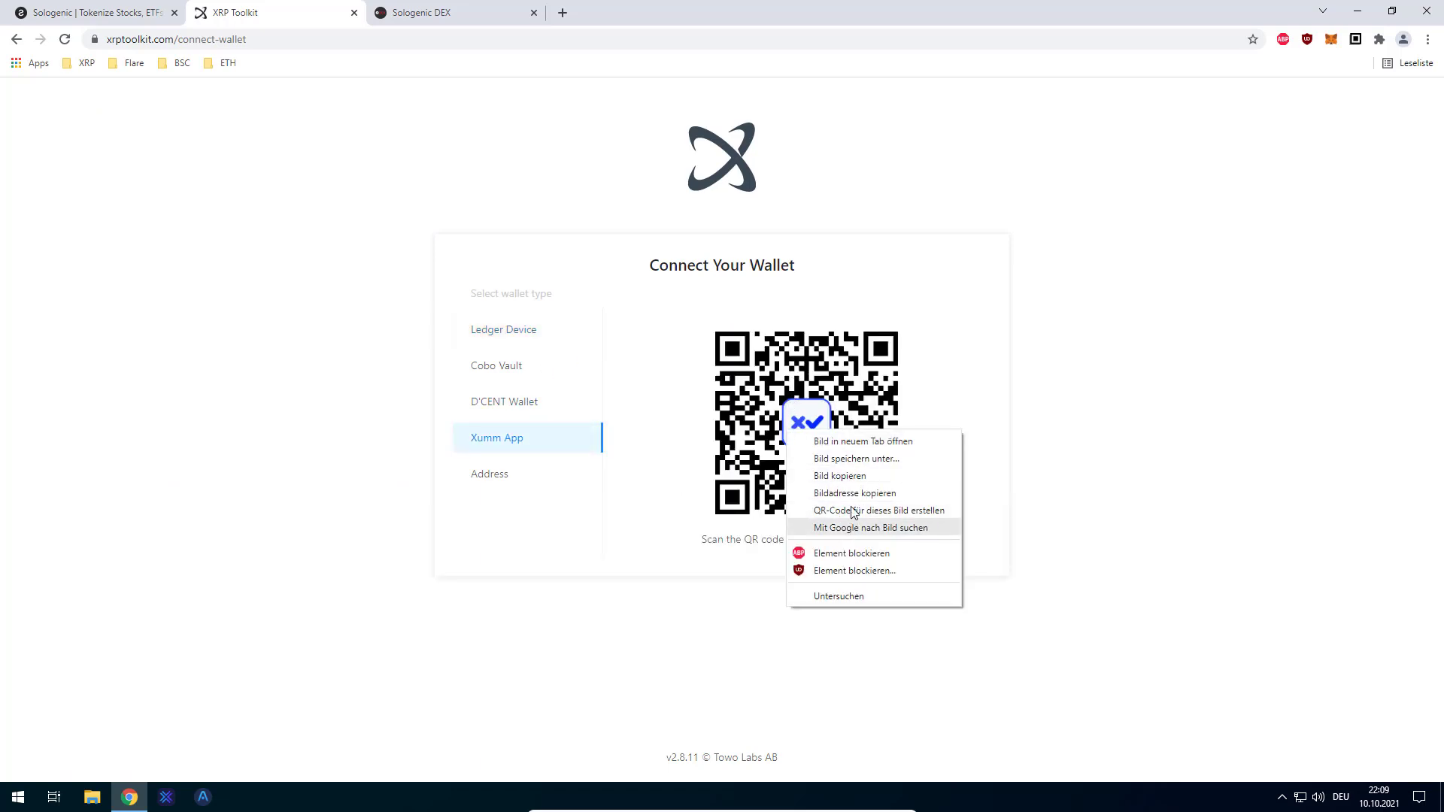
{"action": "left_click", "coordinate": [854, 495]}
{"action": "key", "text": "ctrl+t"}
{"action": "type", "text": "https://xumm.app/sign/81daa905-d06d-4456-bda8-786ca28cf08a_q.png"}
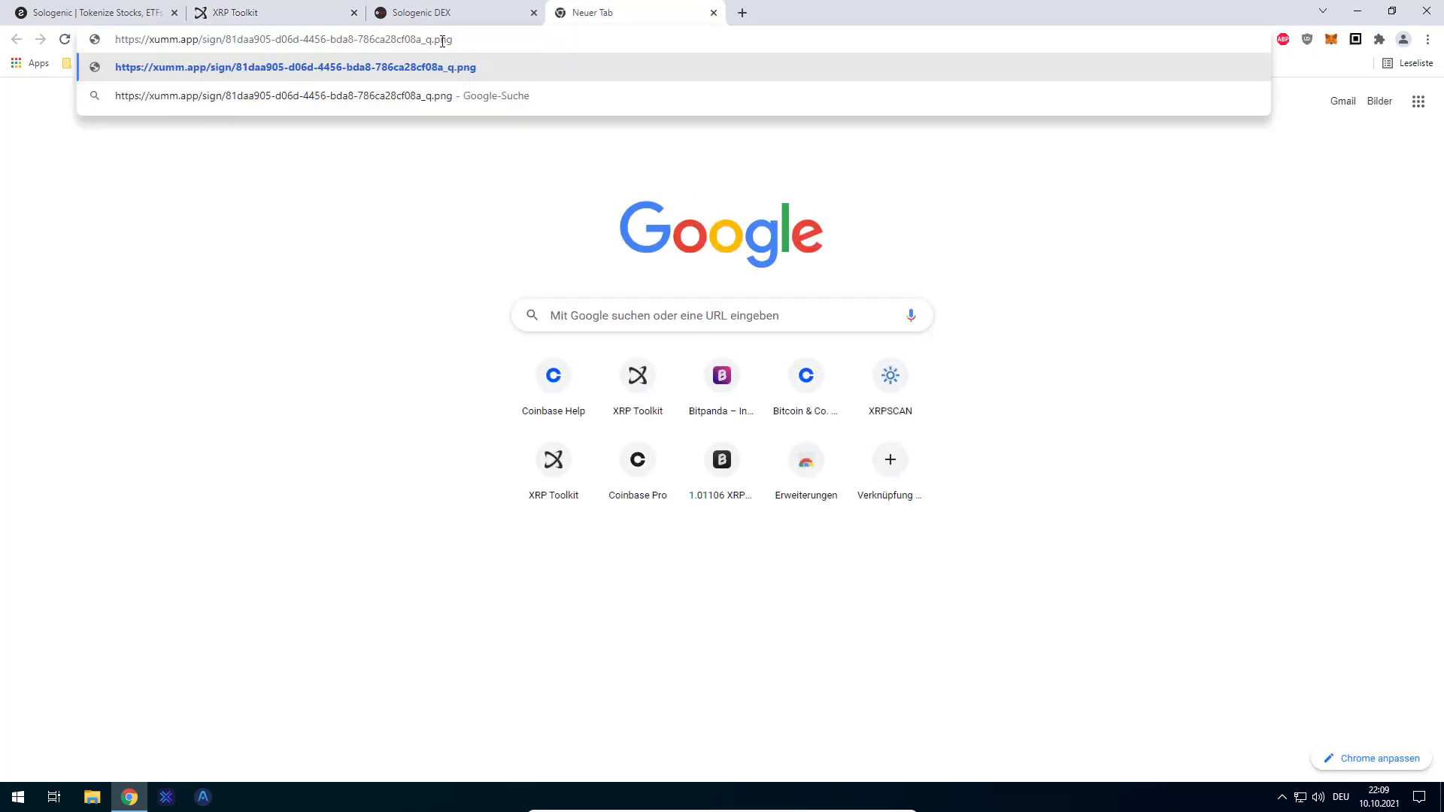
{"action": "left_click_drag", "start_coordinate": [467, 46], "coordinate": [115, 42]}
{"action": "key", "text": "ctrl+c"}
{"action": "key", "text": "BackSpace"}
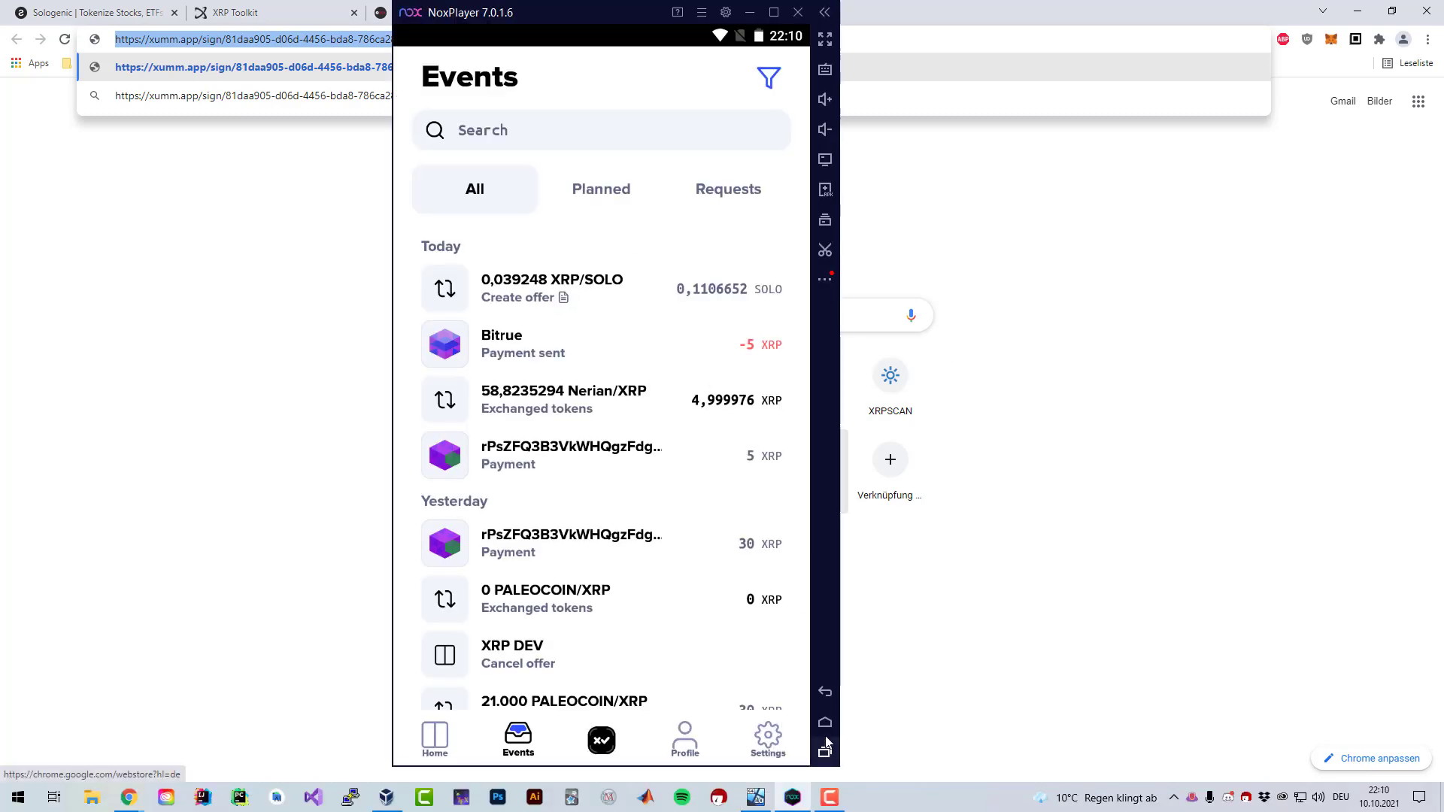
- Load the xumm sign URL in Nox's browser and open it in the Xumm app
{"action": "left_click", "coordinate": [435, 256]}
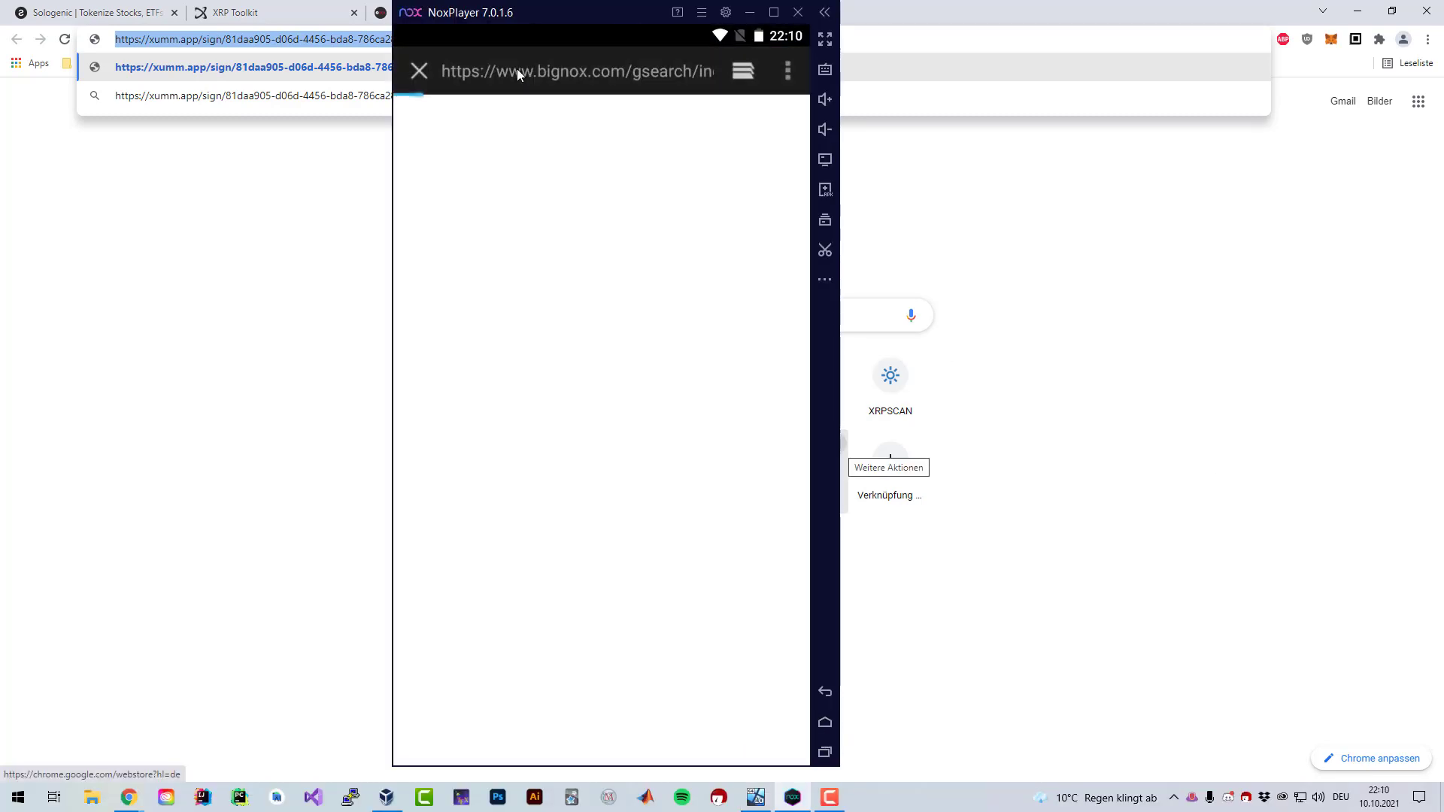
{"action": "left_click", "coordinate": [568, 67]}
{"action": "key", "text": "ctrl+v"}
{"action": "key", "text": "Return"}
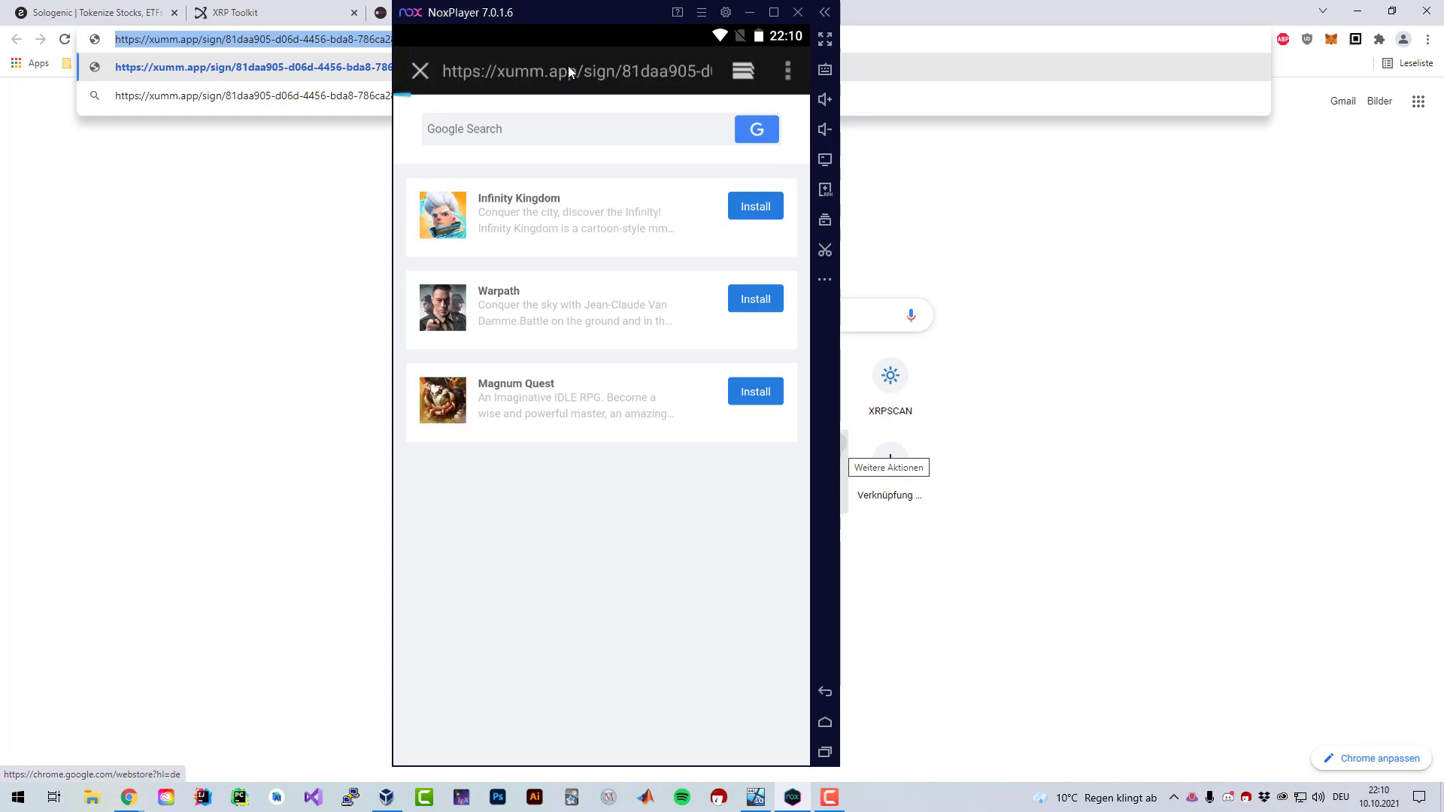
{"action": "left_click_drag", "start_coordinate": [560, 10], "coordinate": [811, 24]}
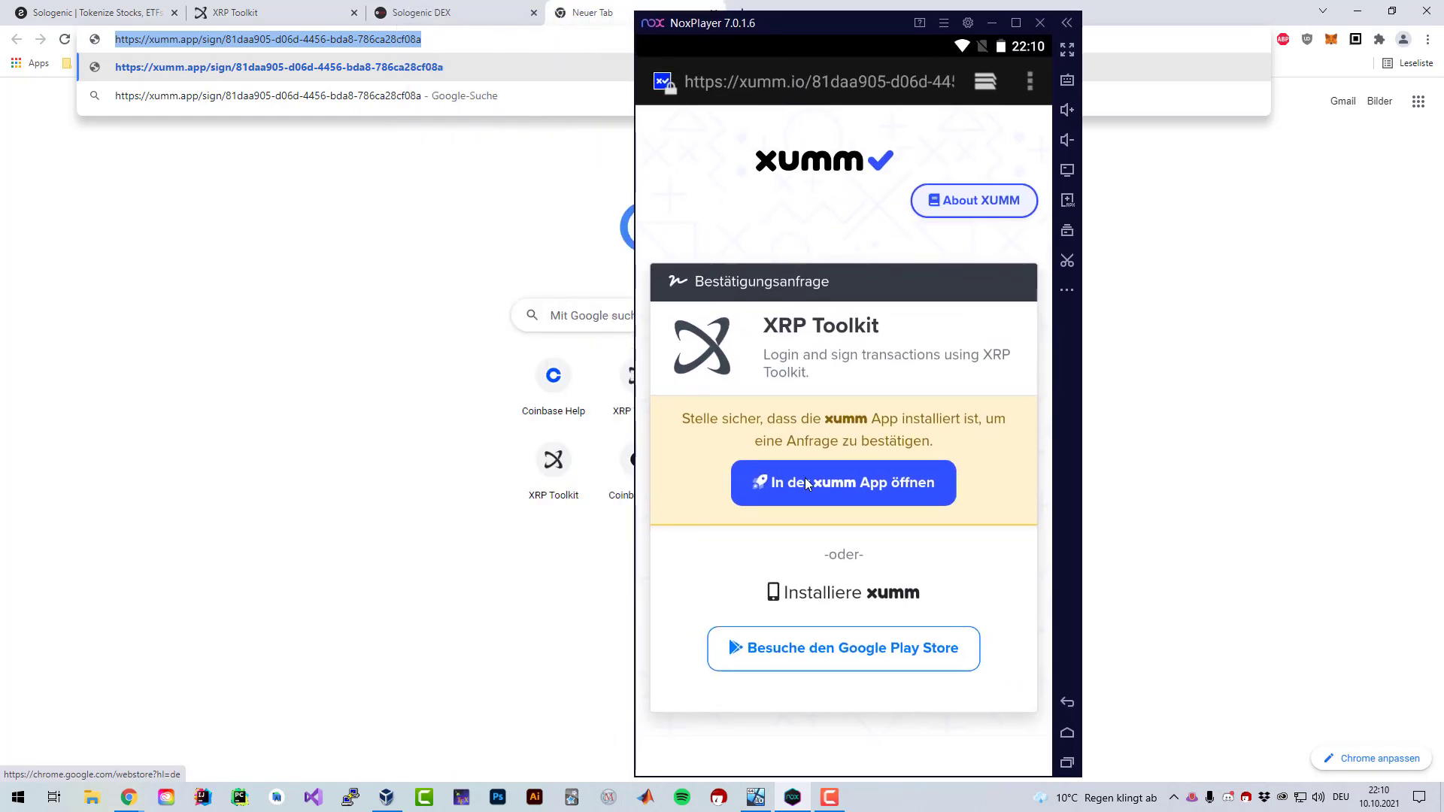
{"action": "left_click", "coordinate": [844, 481]}
- Enter the Xumm passcode, accept and sign the XRP Toolkit sign-in, then close Nox
{"action": "left_click", "coordinate": [765, 499]}
{"action": "left_click", "coordinate": [965, 496]}
{"action": "left_click", "coordinate": [754, 585]}
{"action": "left_click", "coordinate": [844, 575]}
{"action": "left_click", "coordinate": [1025, 574]}
{"action": "left_click", "coordinate": [1025, 573]}
{"action": "left_click_drag", "start_coordinate": [674, 711], "coordinate": [981, 715]}
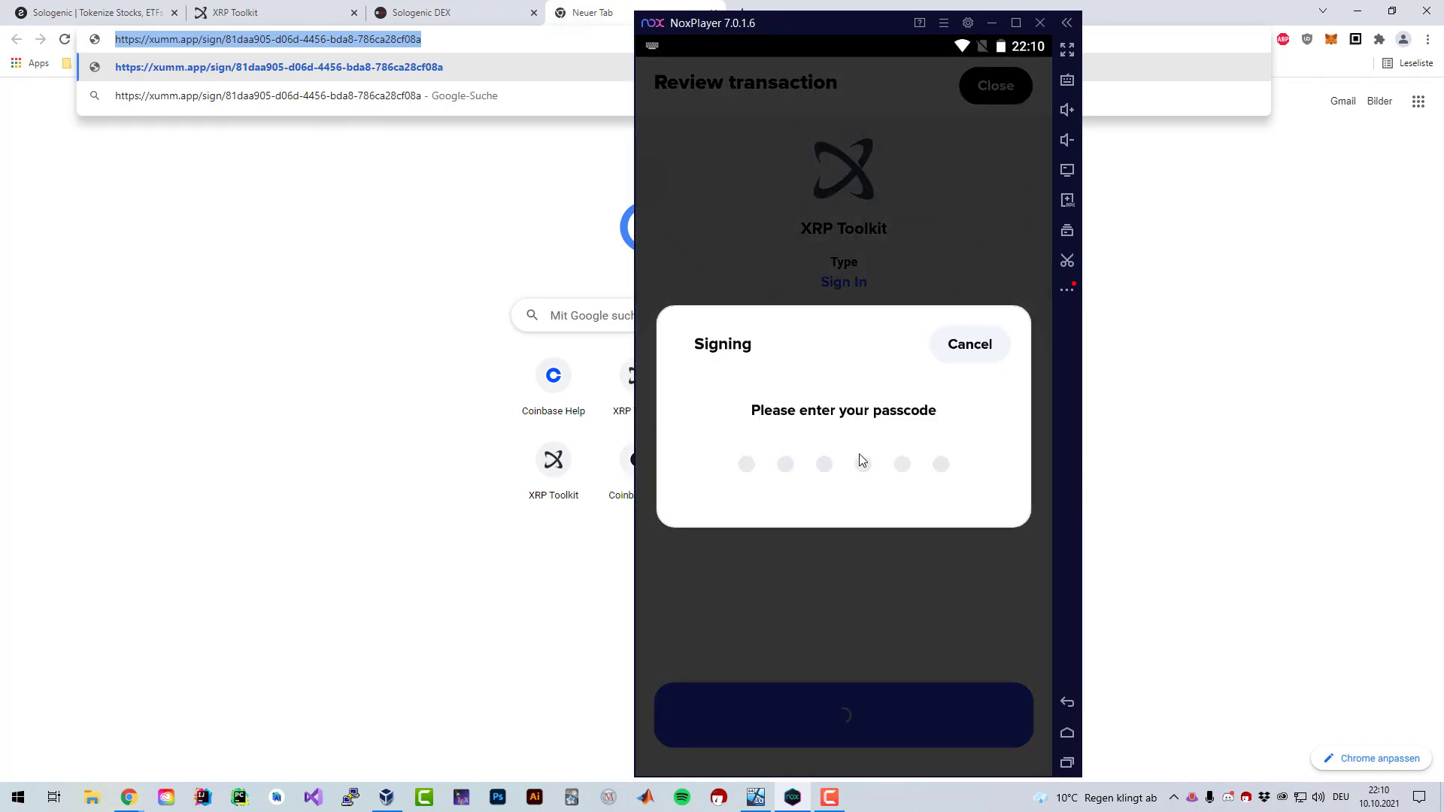
{"action": "left_click", "coordinate": [805, 727]}
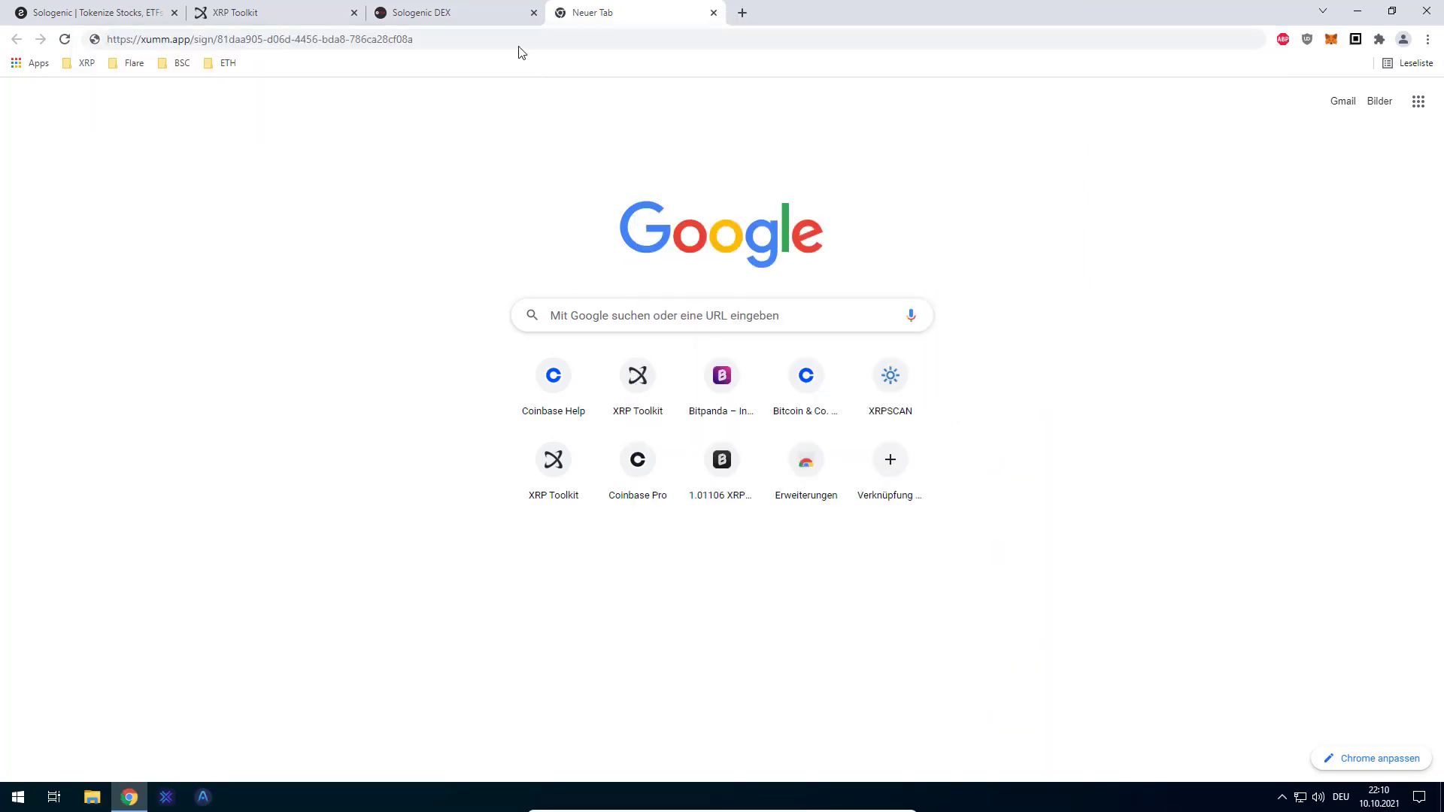
{"action": "left_click", "coordinate": [437, 13]}
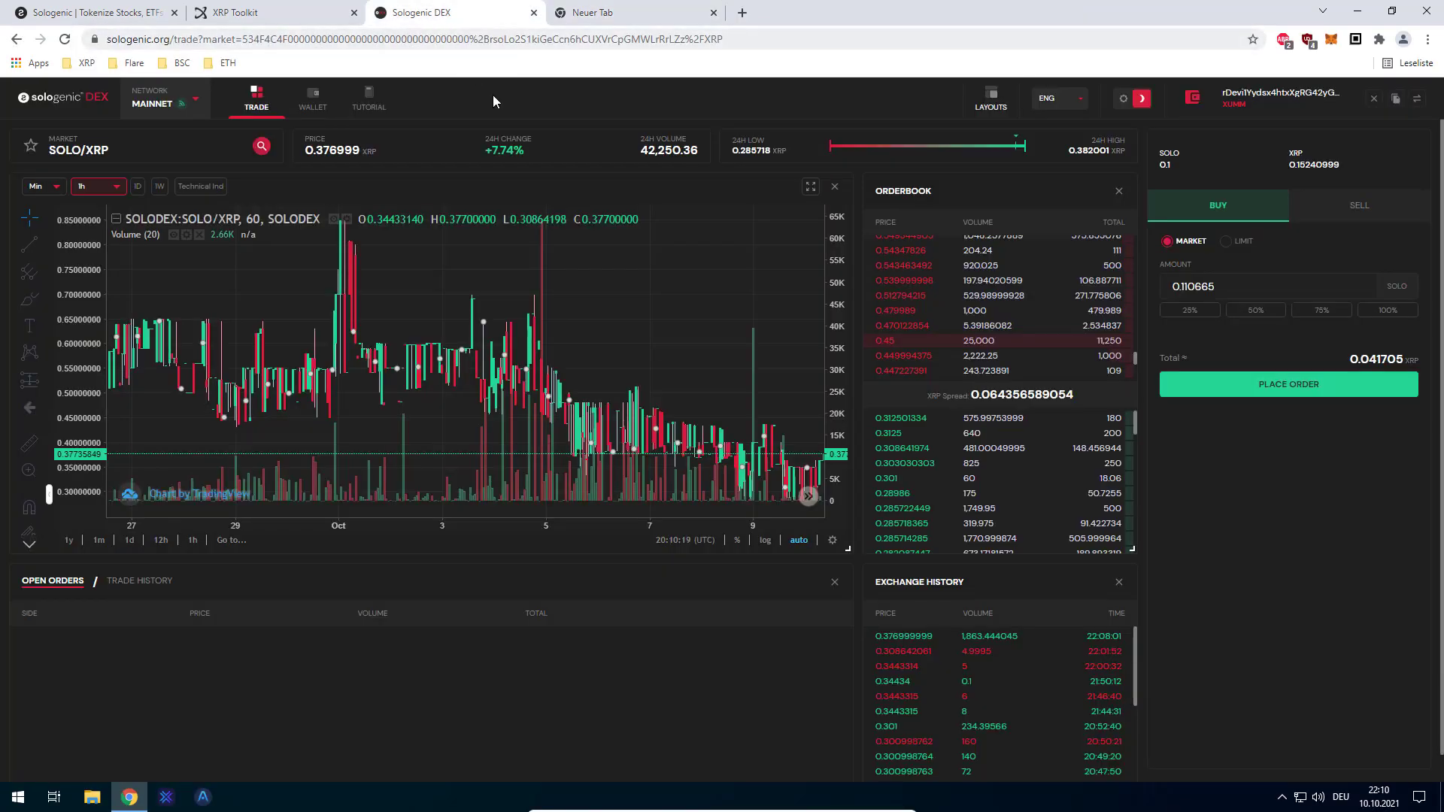
- Switch to XRP Toolkit and scroll the account overview showing 50.15 XRP and the SOLO offer
{"action": "left_click", "coordinate": [312, 9]}
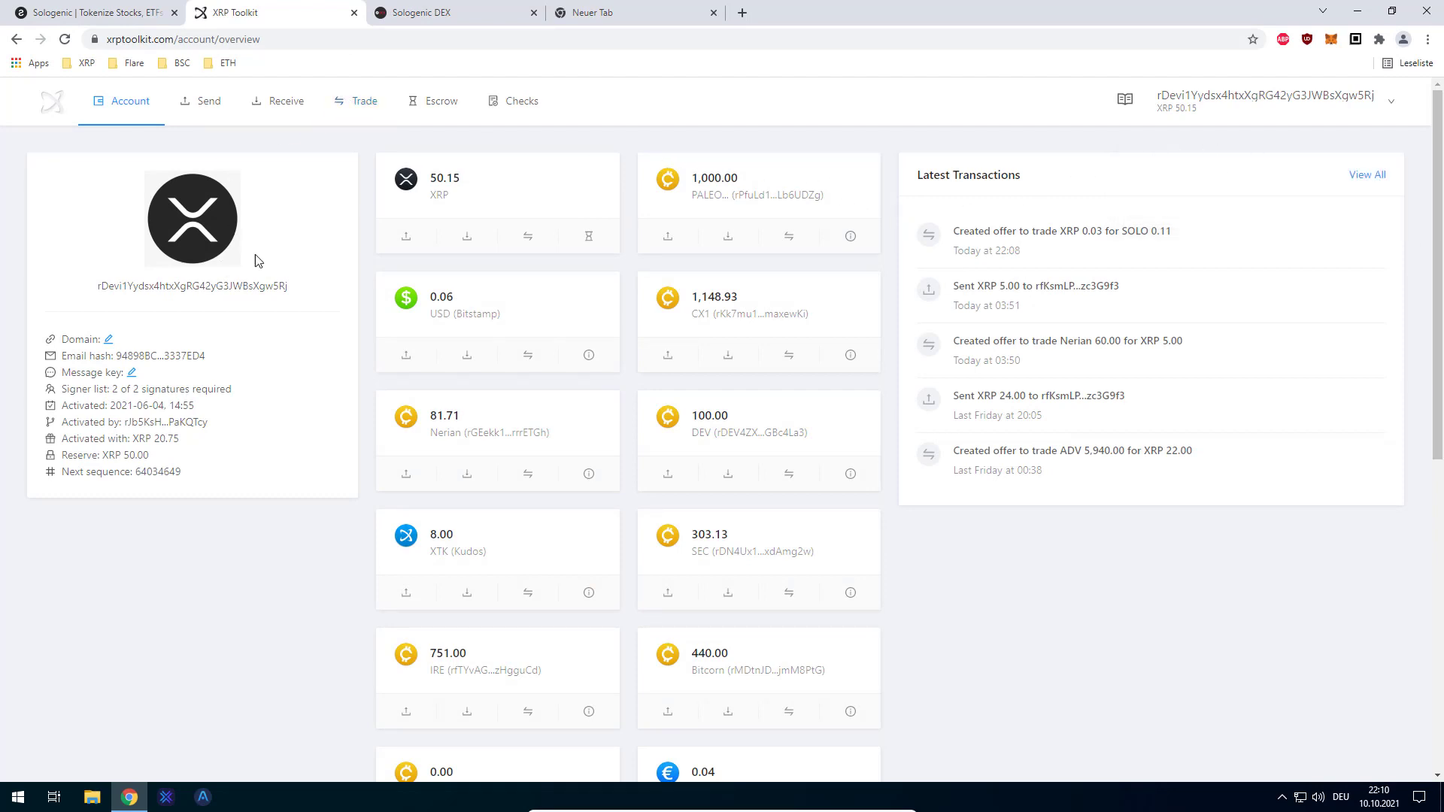
{"action": "scroll", "coordinate": [546, 288], "scroll_direction": "down", "scroll_amount": 1}
{"action": "scroll", "coordinate": [461, 207], "scroll_direction": "up", "scroll_amount": 1}
{"action": "scroll", "coordinate": [554, 318], "scroll_direction": "down", "scroll_amount": 8}
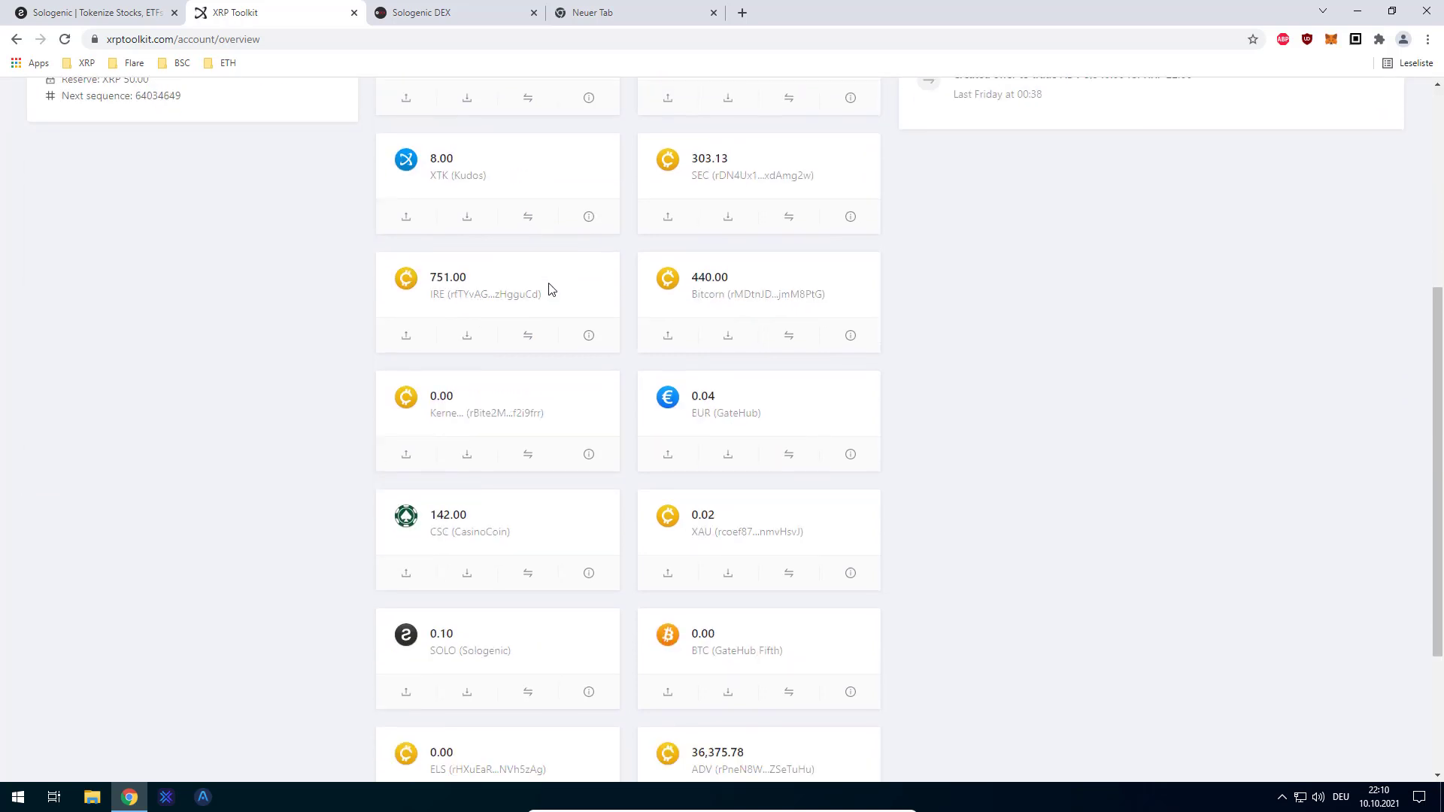
- Browse the list of assets available to add on the trusted assets page without adding one
{"action": "left_click", "coordinate": [569, 673]}
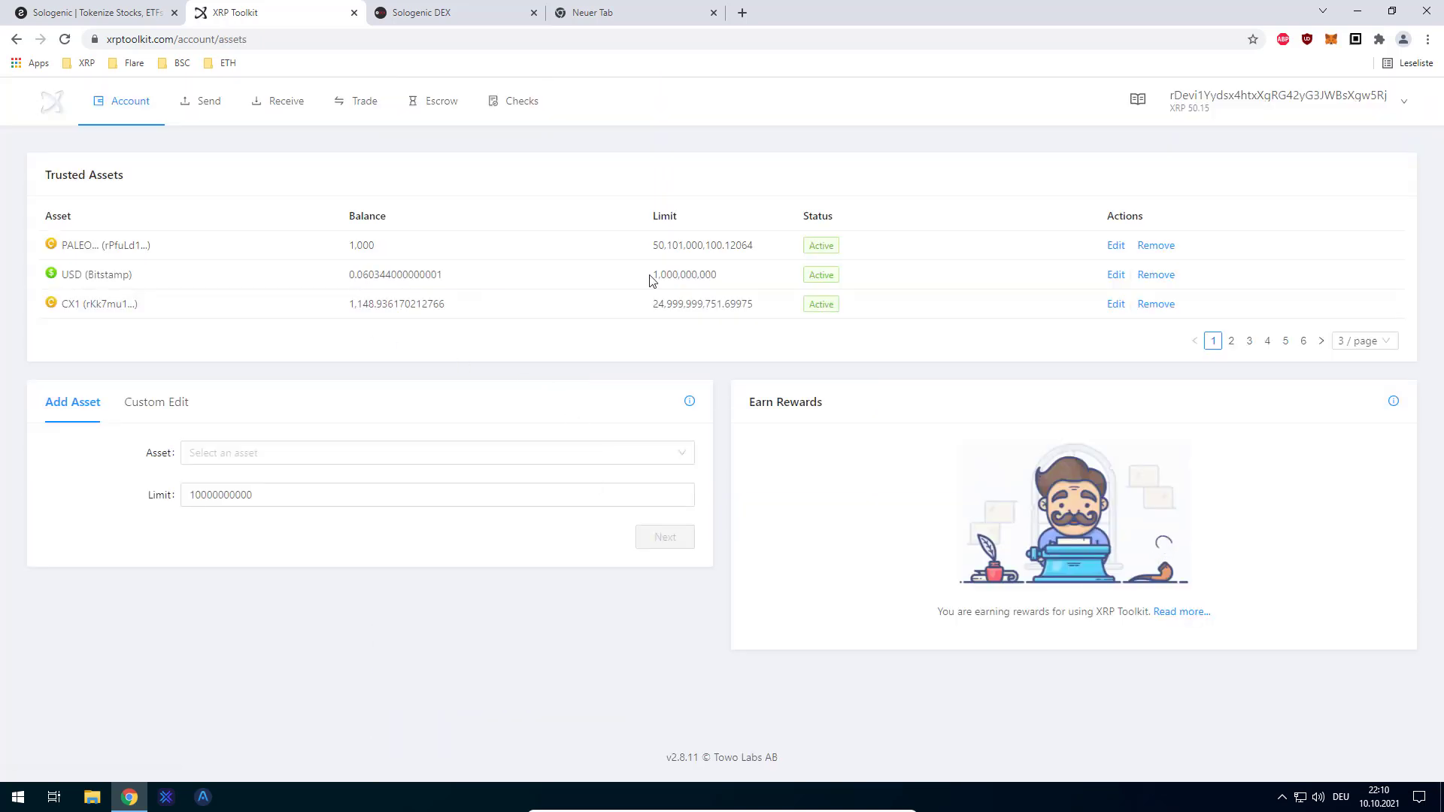
{"action": "left_click", "coordinate": [245, 453]}
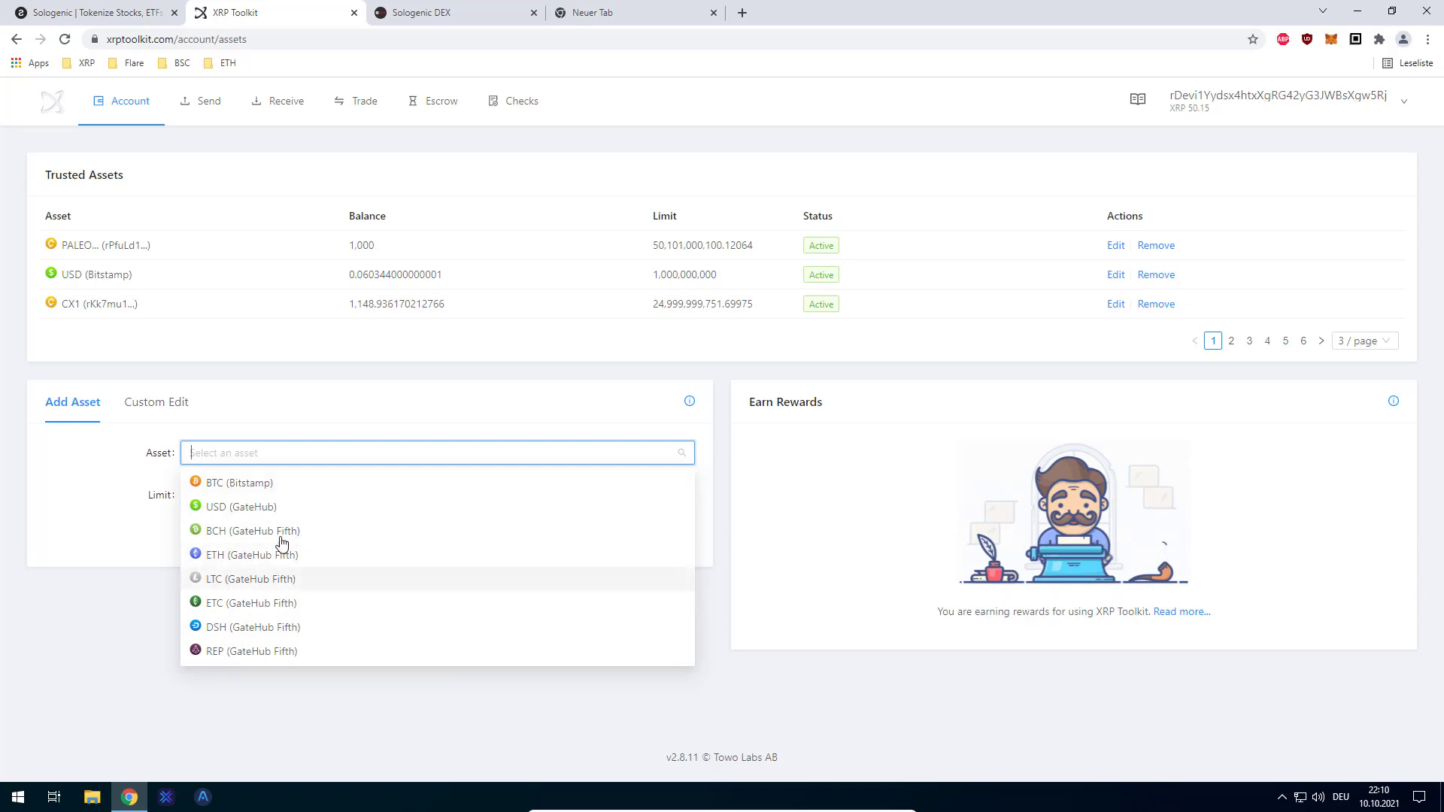
{"action": "left_click", "coordinate": [105, 519]}
- Open the Trade page and change the quote currency from USD to EUR (GateHub)
{"action": "left_click", "coordinate": [128, 143]}
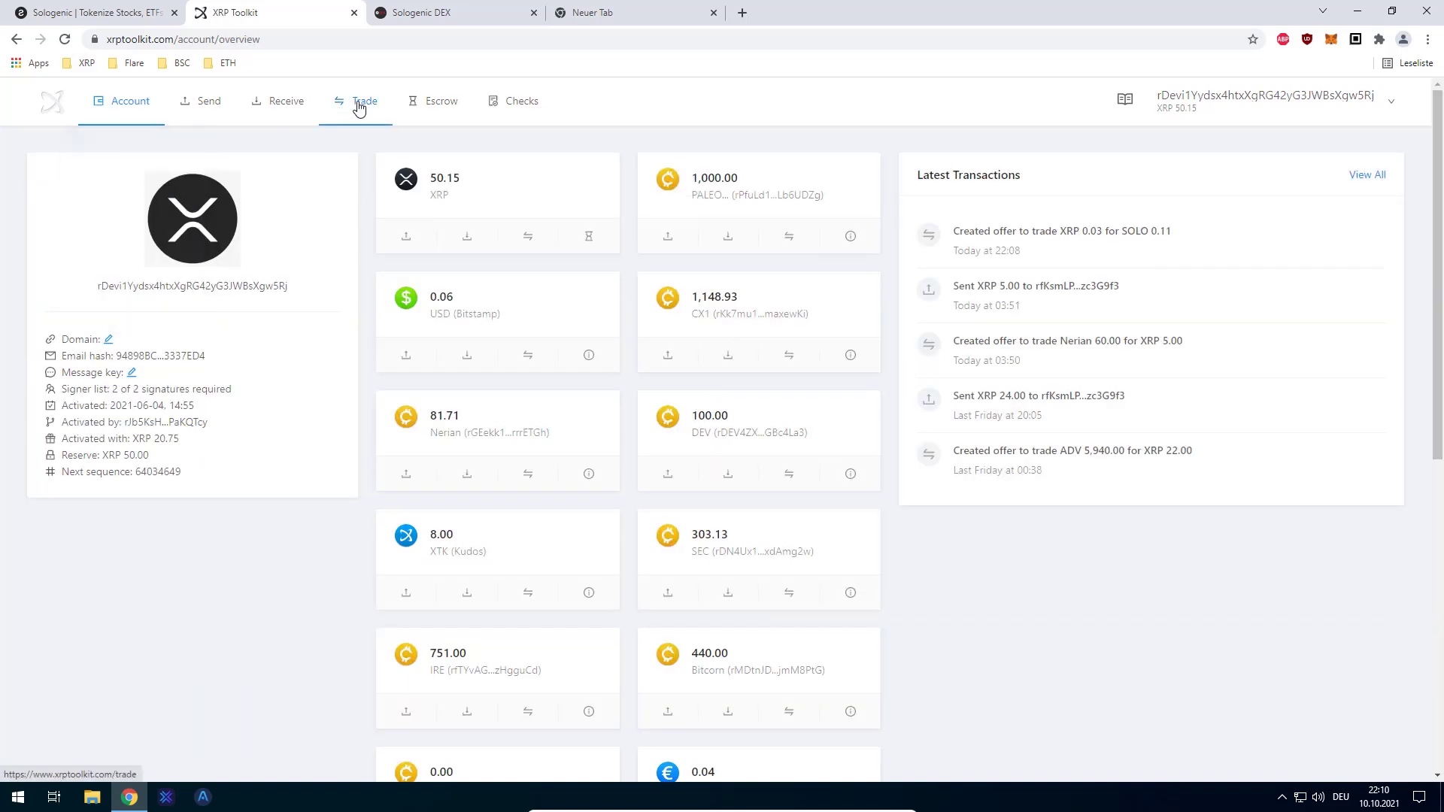
{"action": "left_click", "coordinate": [339, 110]}
{"action": "left_click", "coordinate": [111, 187]}
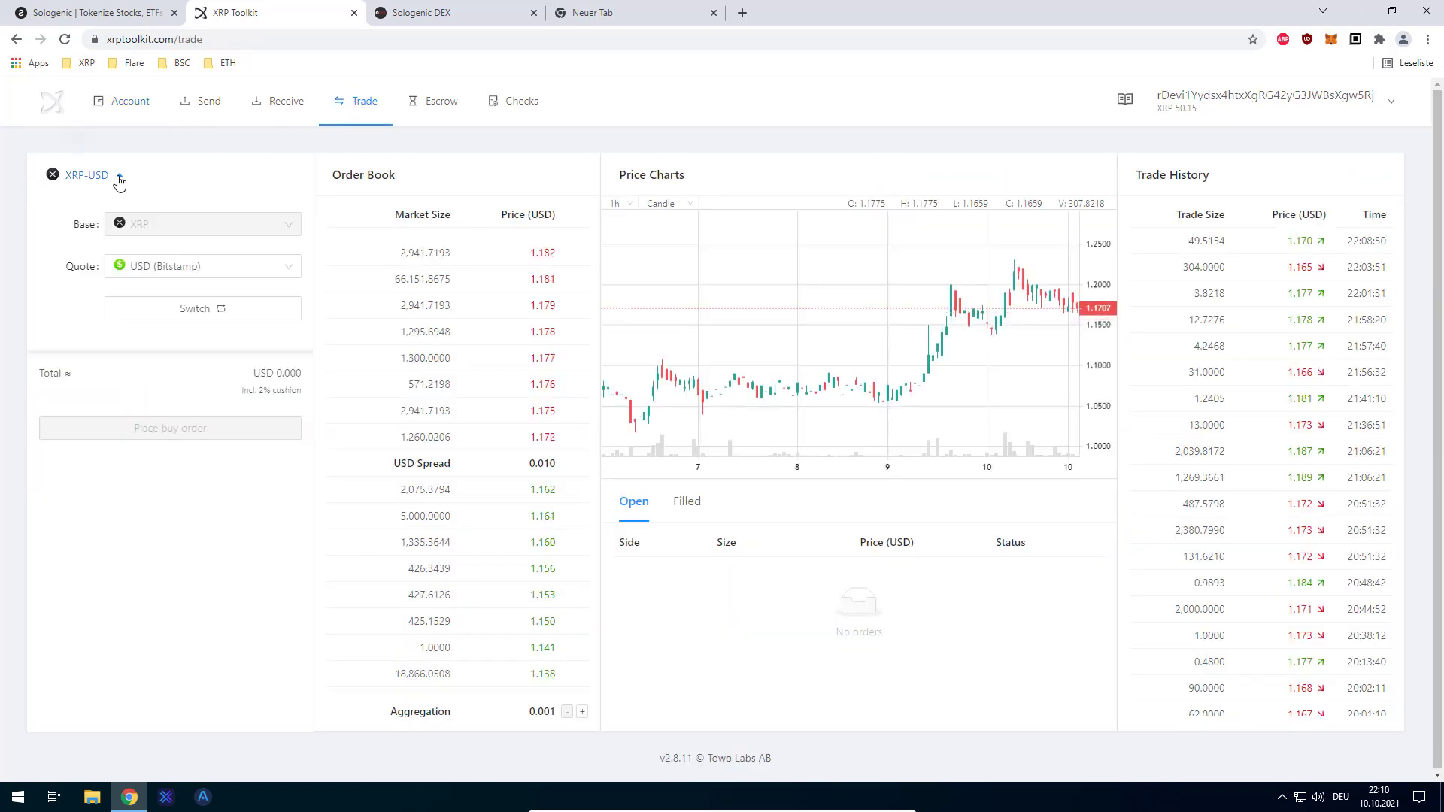
{"action": "left_click", "coordinate": [119, 179]}
{"action": "left_click", "coordinate": [118, 175]}
{"action": "left_click", "coordinate": [150, 268]}
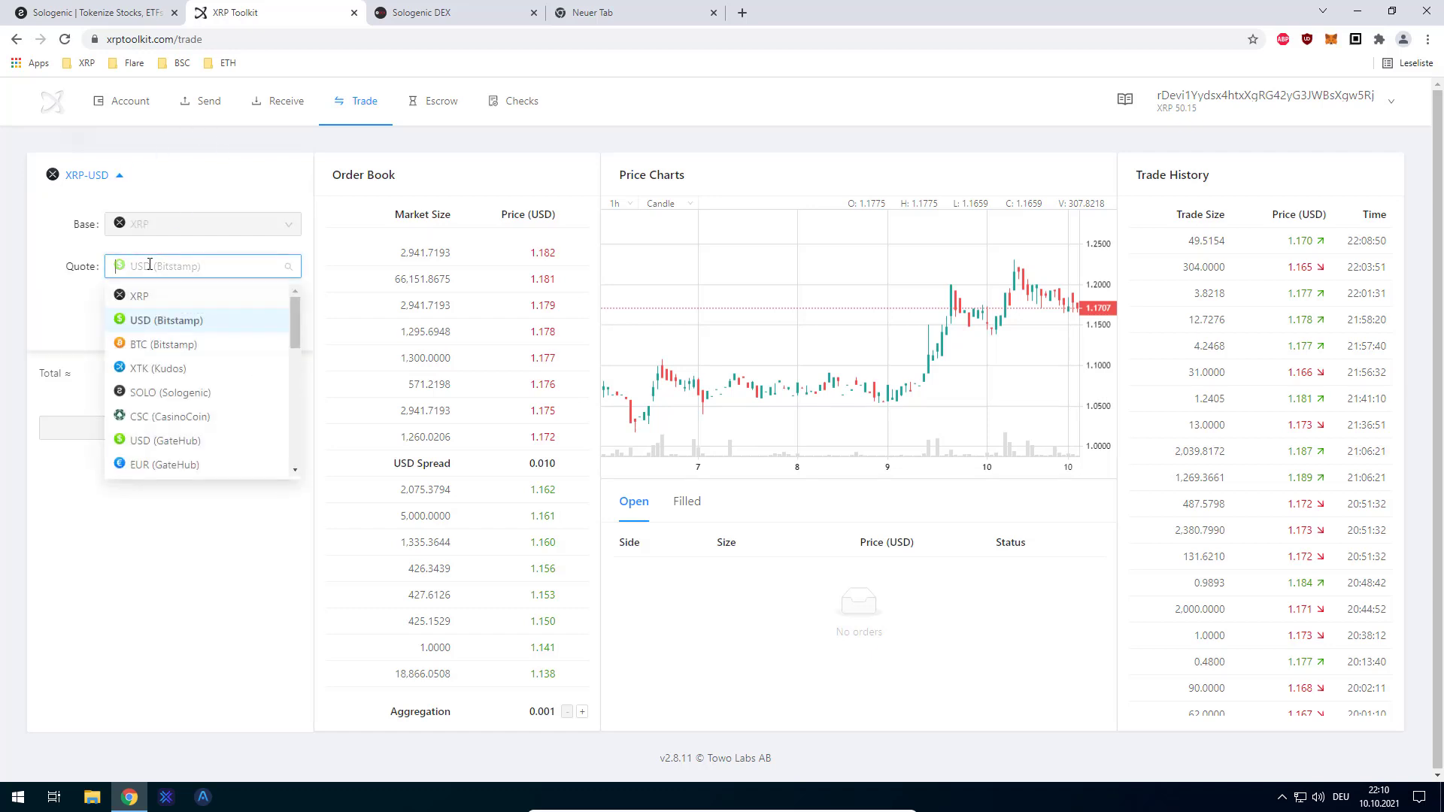
{"action": "mouse_move", "coordinate": [172, 330]}
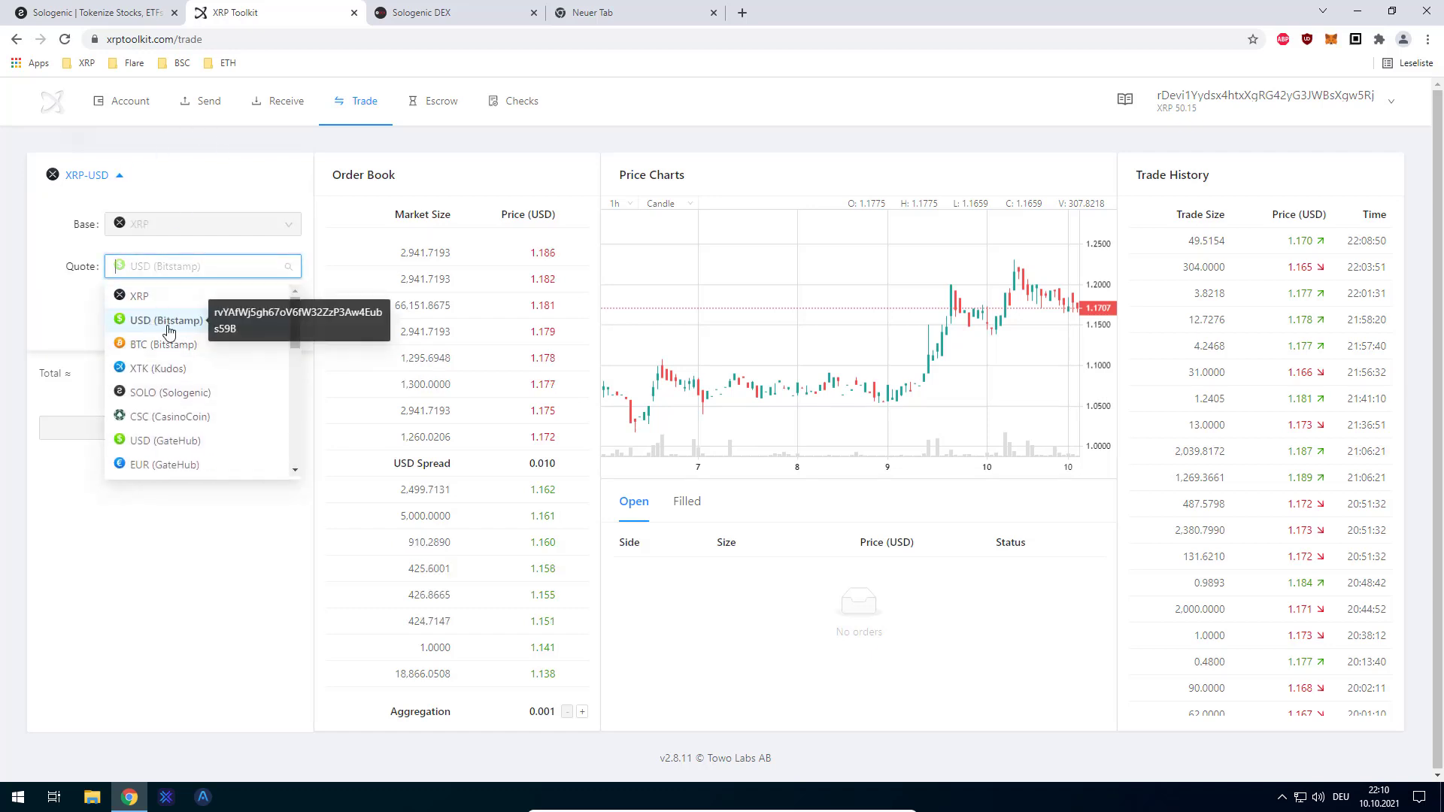
{"action": "scroll", "coordinate": [165, 410], "scroll_direction": "down", "scroll_amount": 1}
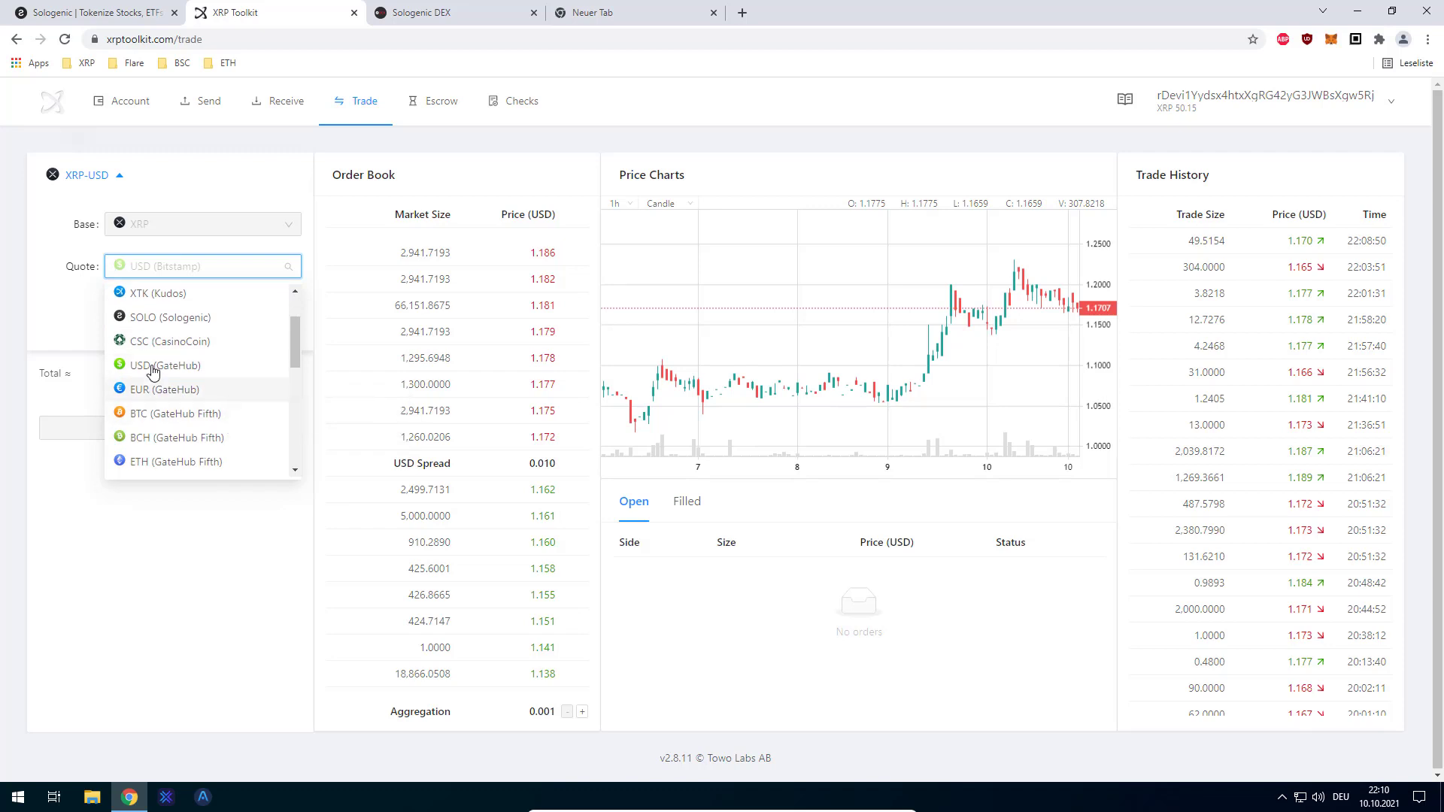
{"action": "left_click", "coordinate": [154, 389]}
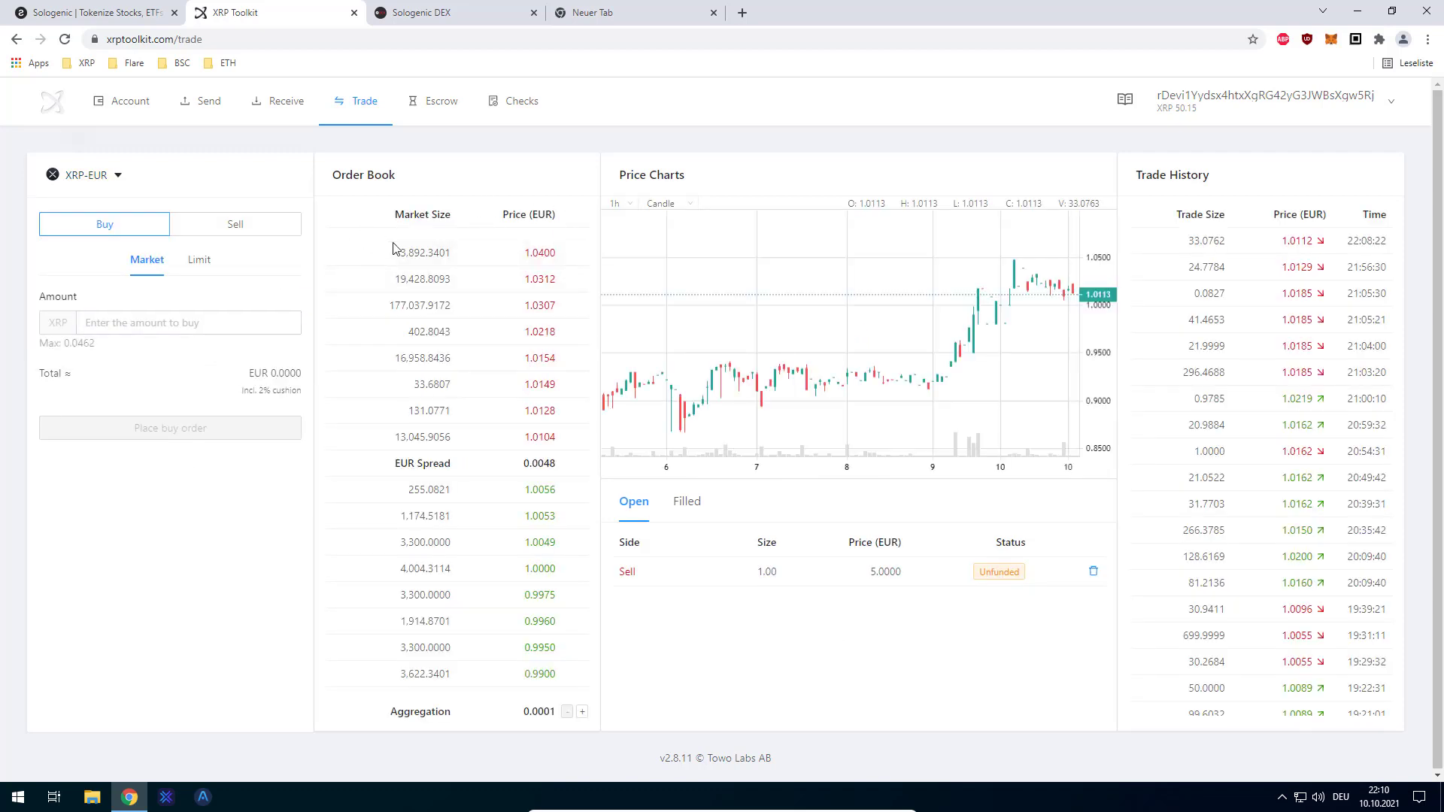
{"action": "mouse_move", "coordinate": [413, 248]}
{"action": "left_mouse_down"}
{"action": "mouse_move", "coordinate": [541, 462]}
{"action": "mouse_move", "coordinate": [542, 384]}
{"action": "mouse_move", "coordinate": [416, 245]}
{"action": "left_mouse_up"}
{"action": "left_click", "coordinate": [416, 249]}
{"action": "triple_click", "coordinate": [459, 256]}
{"action": "left_click", "coordinate": [461, 258]}
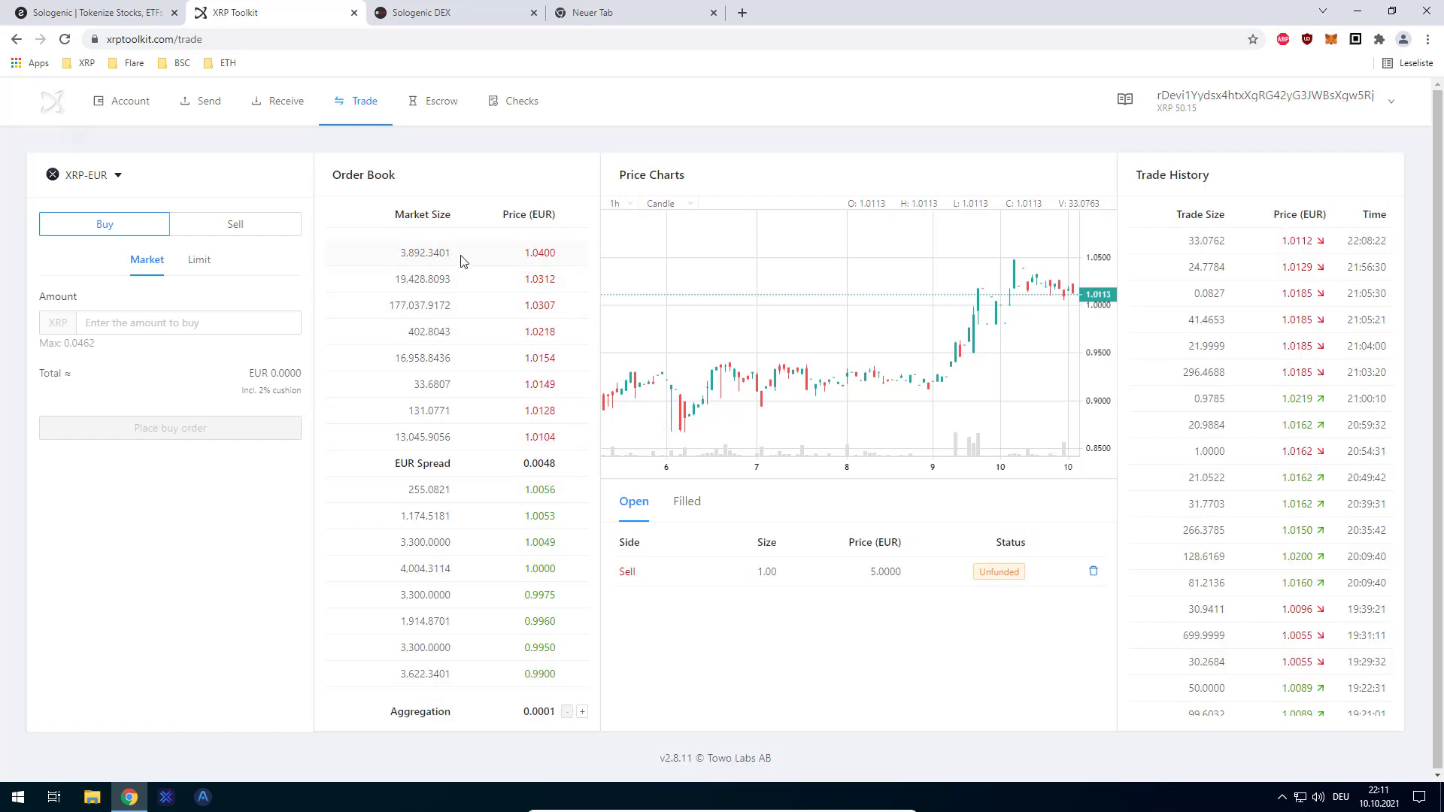
{"action": "double_click", "coordinate": [404, 251]}
{"action": "left_click", "coordinate": [411, 256]}
{"action": "double_click", "coordinate": [532, 252]}
{"action": "left_click", "coordinate": [427, 489]}
{"action": "double_click", "coordinate": [421, 489]}
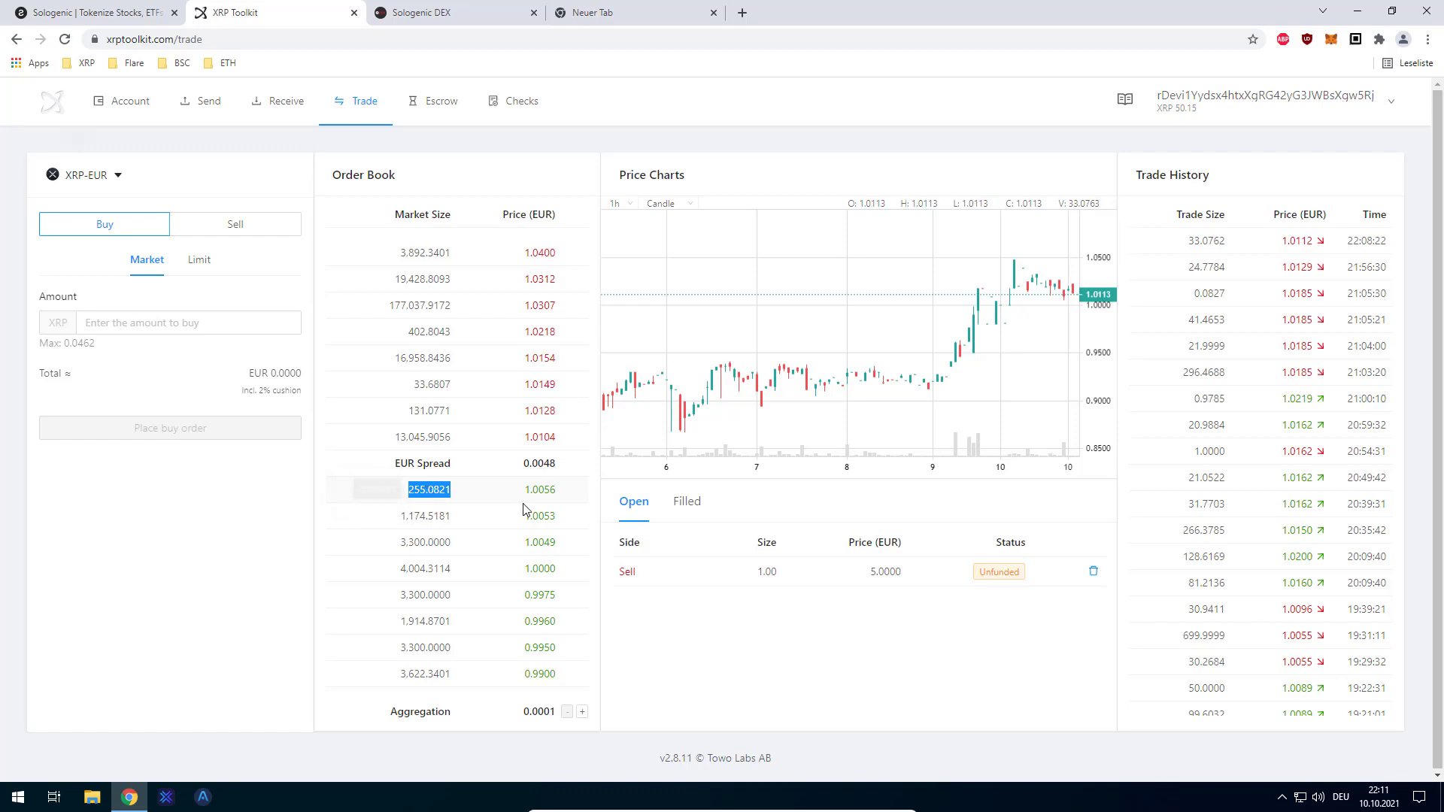
{"action": "left_click_drag", "start_coordinate": [527, 503], "coordinate": [547, 502]}
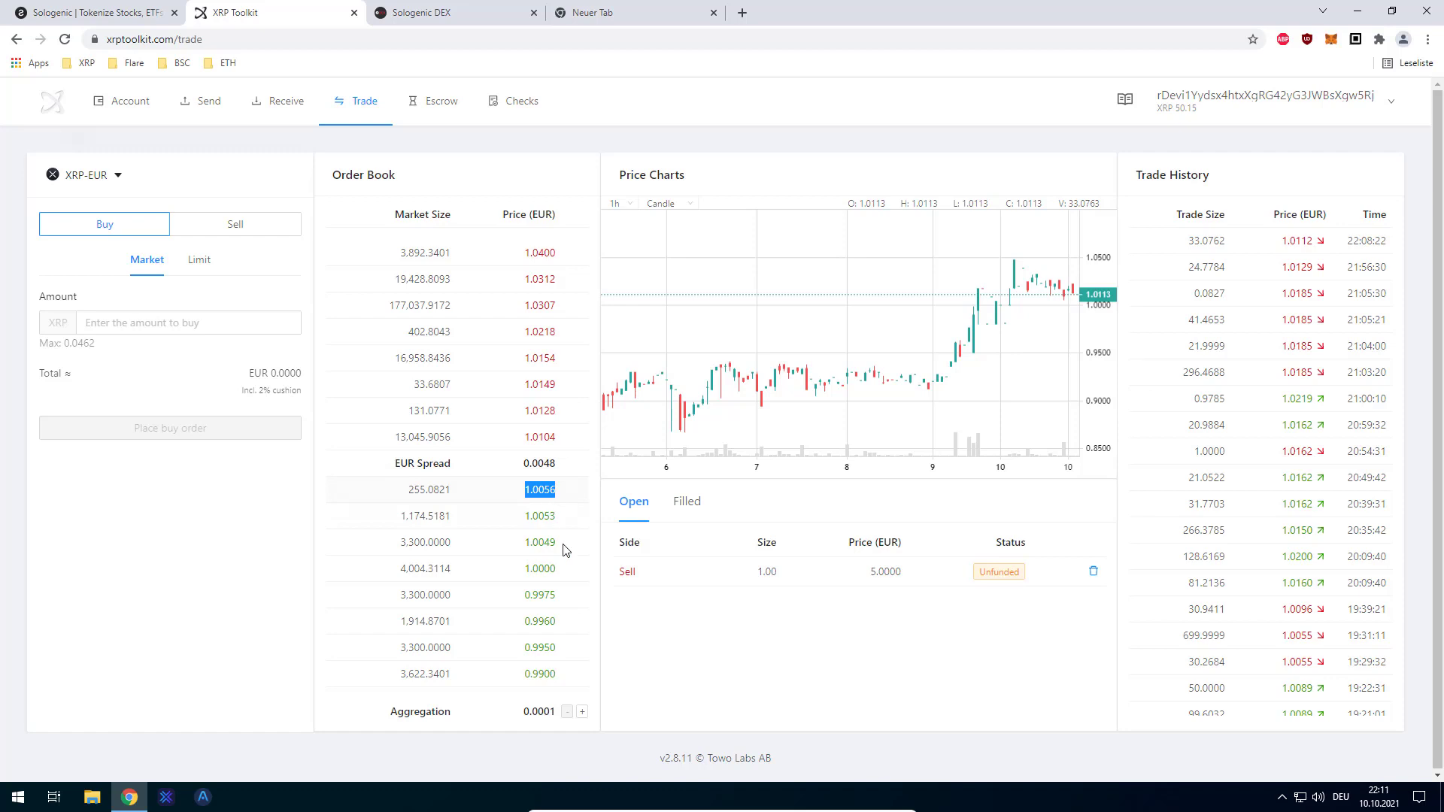
{"action": "left_click_drag", "start_coordinate": [558, 439], "coordinate": [528, 440]}
{"action": "double_click", "coordinate": [534, 442]}
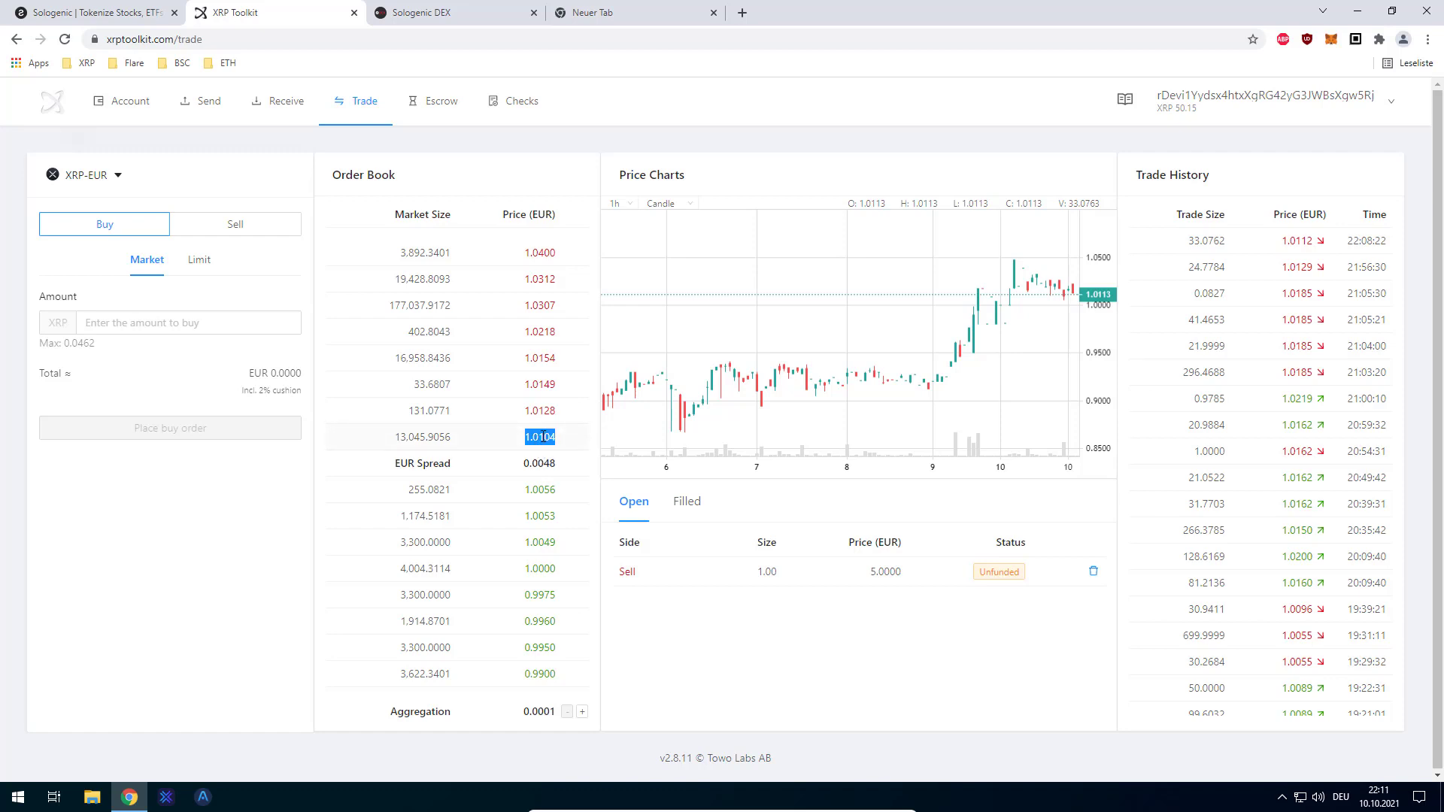
{"action": "double_click", "coordinate": [539, 490]}
{"action": "double_click", "coordinate": [544, 464]}
{"action": "double_click", "coordinate": [534, 437]}
{"action": "left_click_drag", "start_coordinate": [526, 437], "coordinate": [539, 437]}
{"action": "left_click_drag", "start_coordinate": [524, 498], "coordinate": [560, 495]}
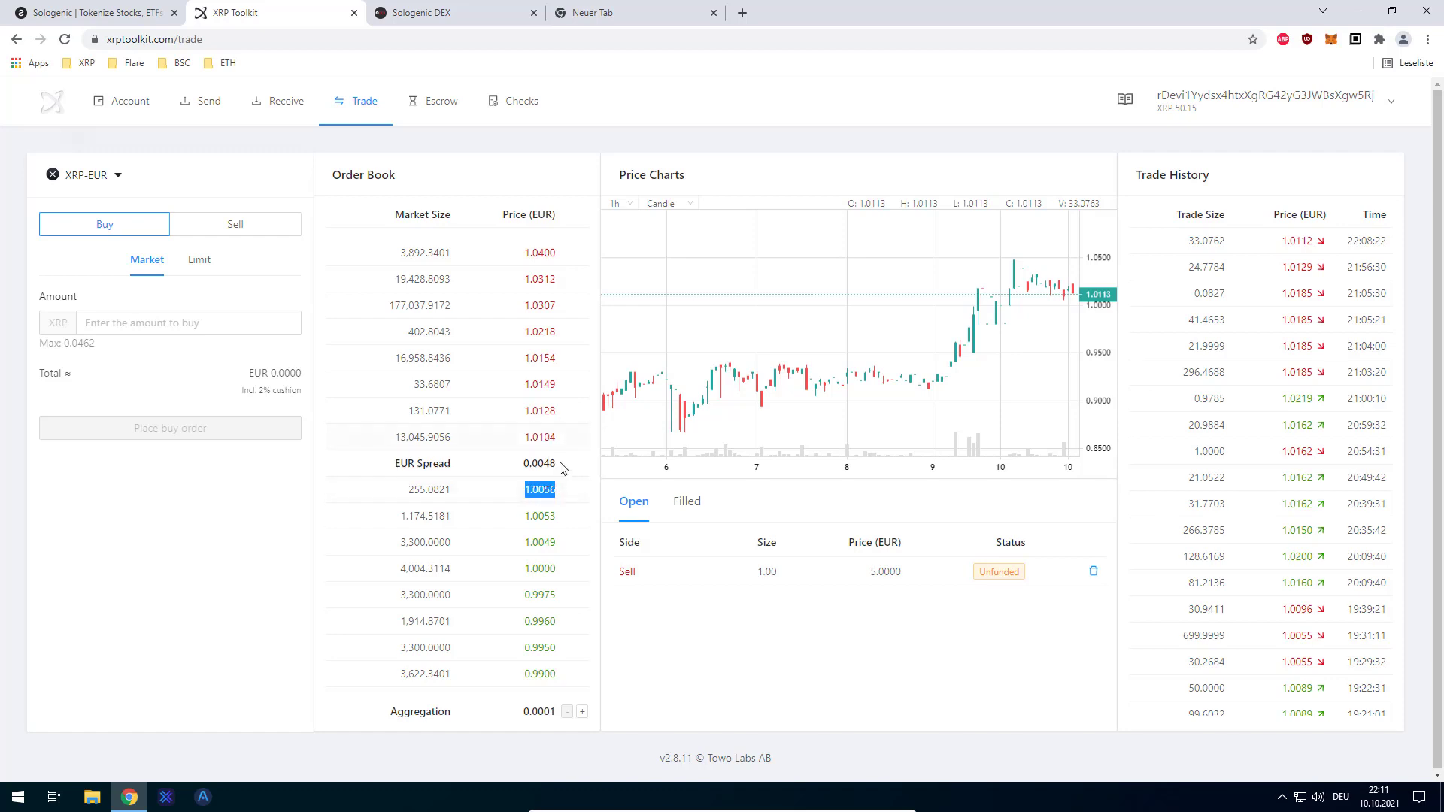
{"action": "left_click_drag", "start_coordinate": [563, 460], "coordinate": [531, 463]}
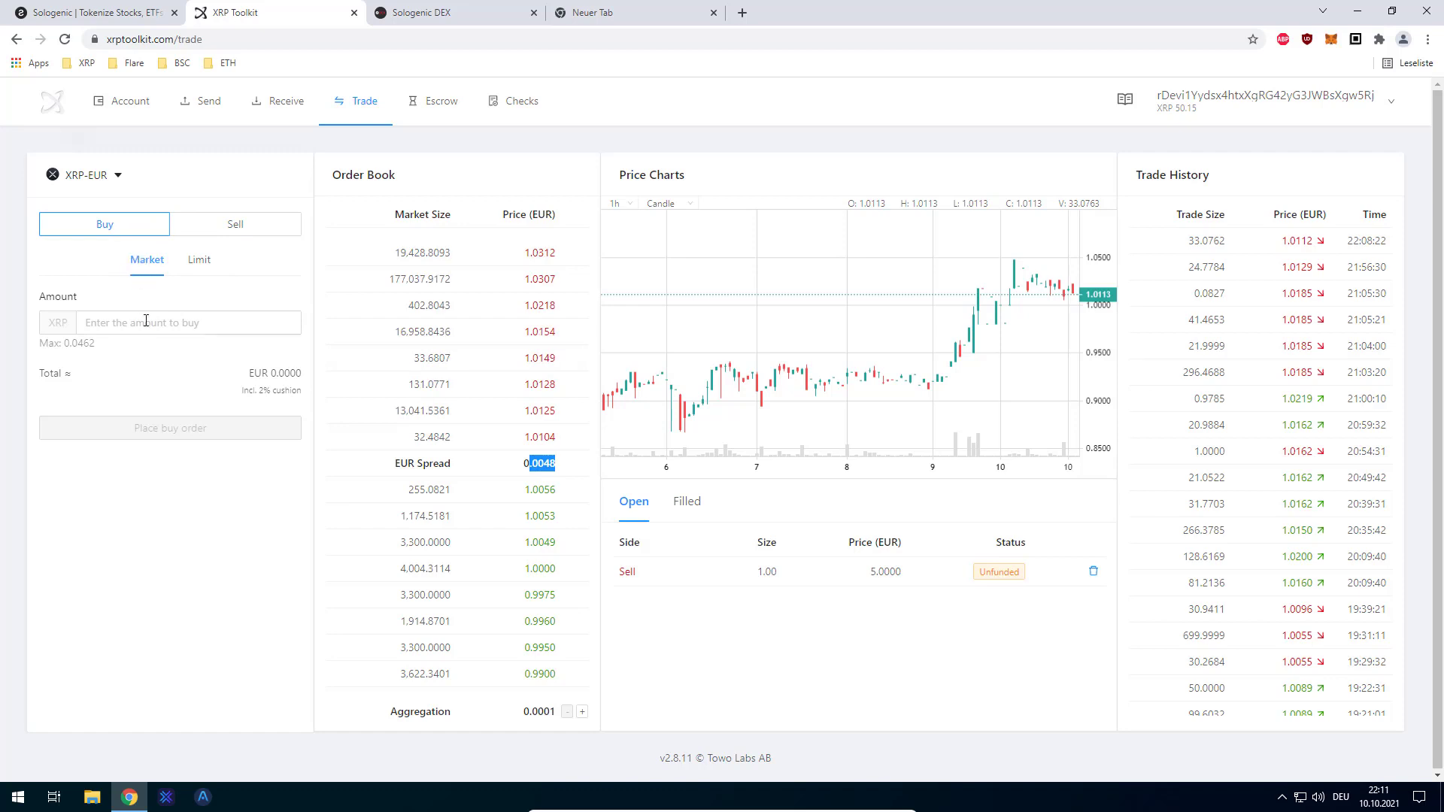
- Switch the order form to selling, set the amount to 0.15 XRP and place the market sell order
{"action": "left_click", "coordinate": [220, 329]}
{"action": "type", "text": "0."}
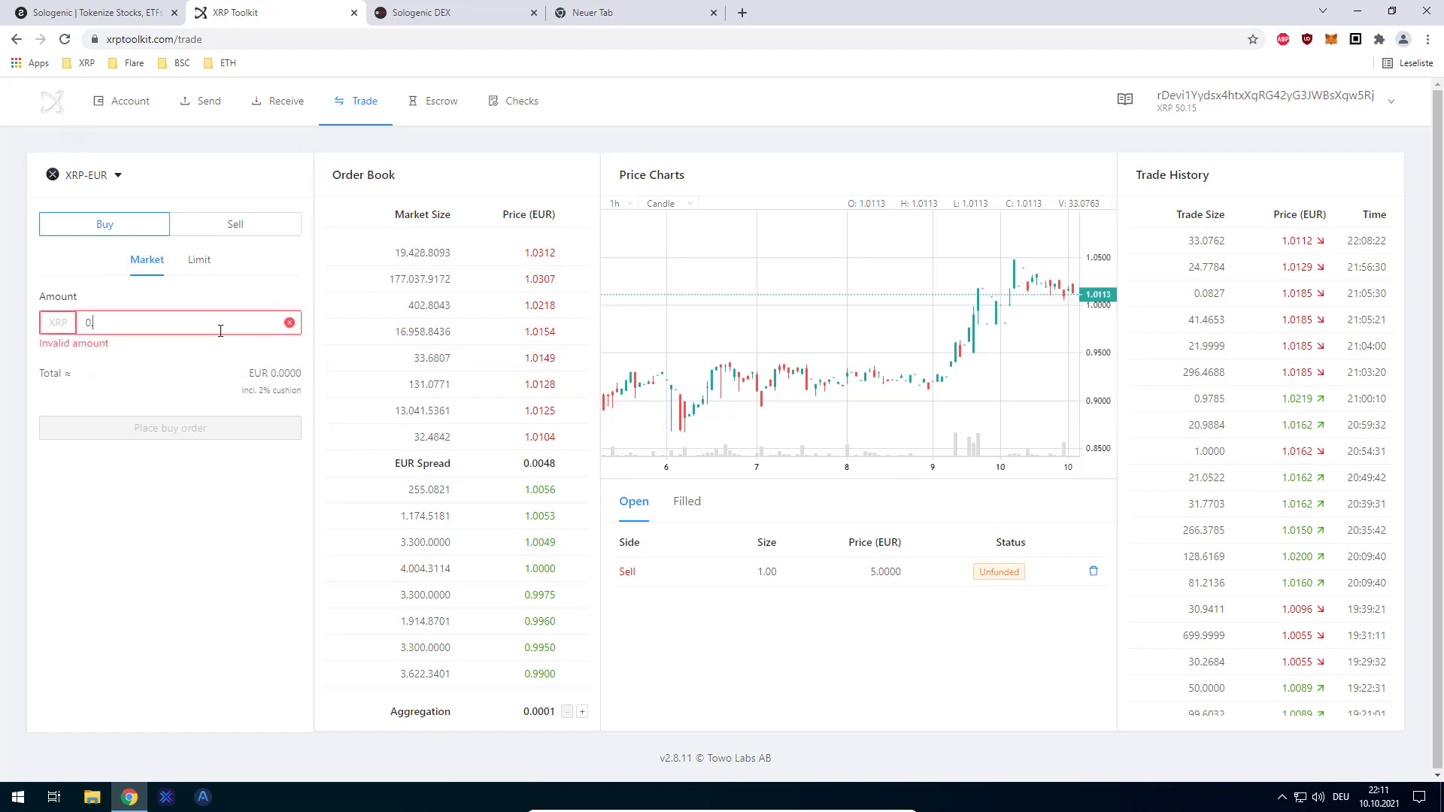
{"action": "type", "text": "04"}
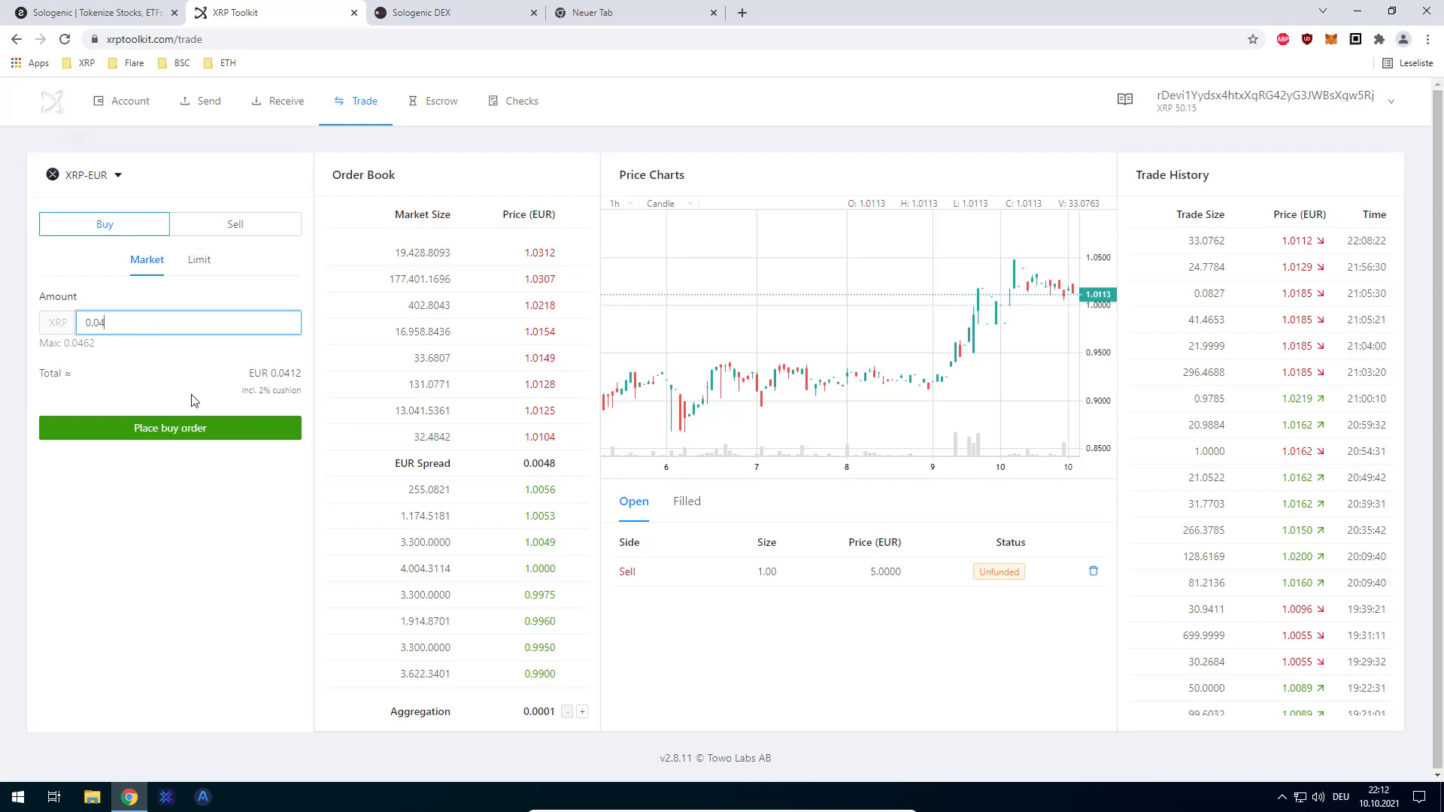
{"action": "left_click", "coordinate": [212, 230]}
{"action": "left_click", "coordinate": [173, 333]}
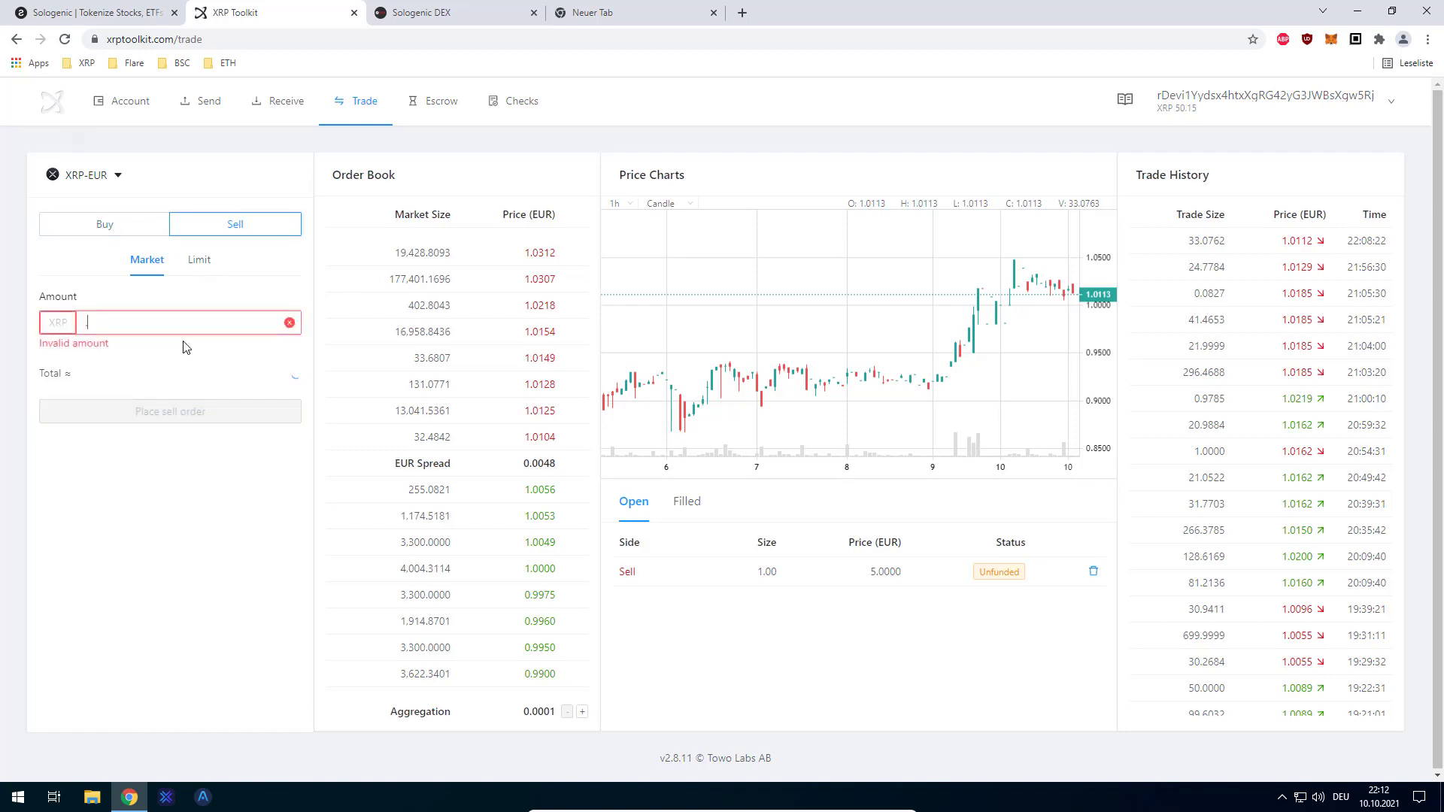
{"action": "type", "text": "15"}
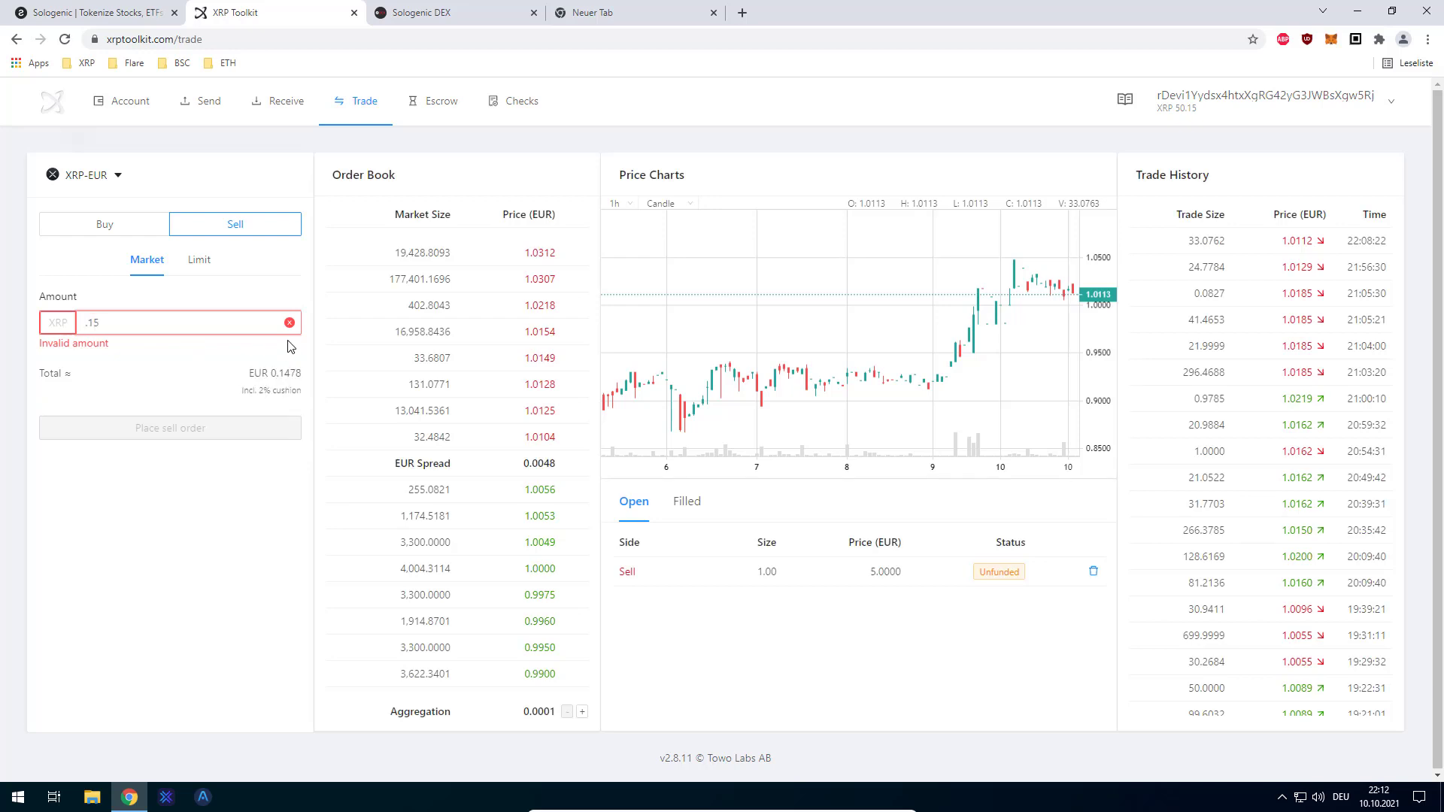
{"action": "key", "text": "BackSpace"}
{"action": "key", "text": "BackSpace"}
{"action": "key", "text": "BackSpace"}
{"action": "type", "text": "0.15"}
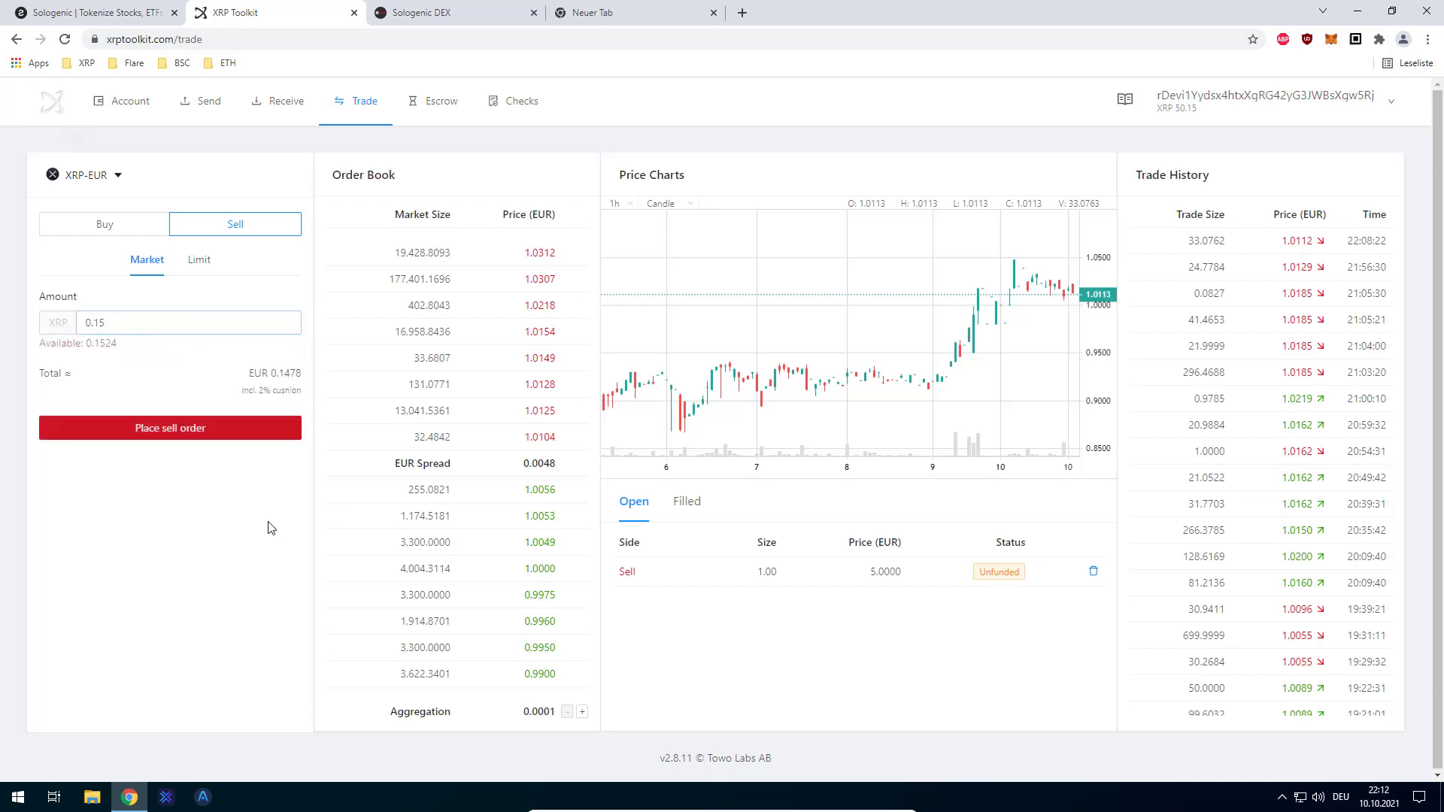
{"action": "left_click", "coordinate": [256, 433]}
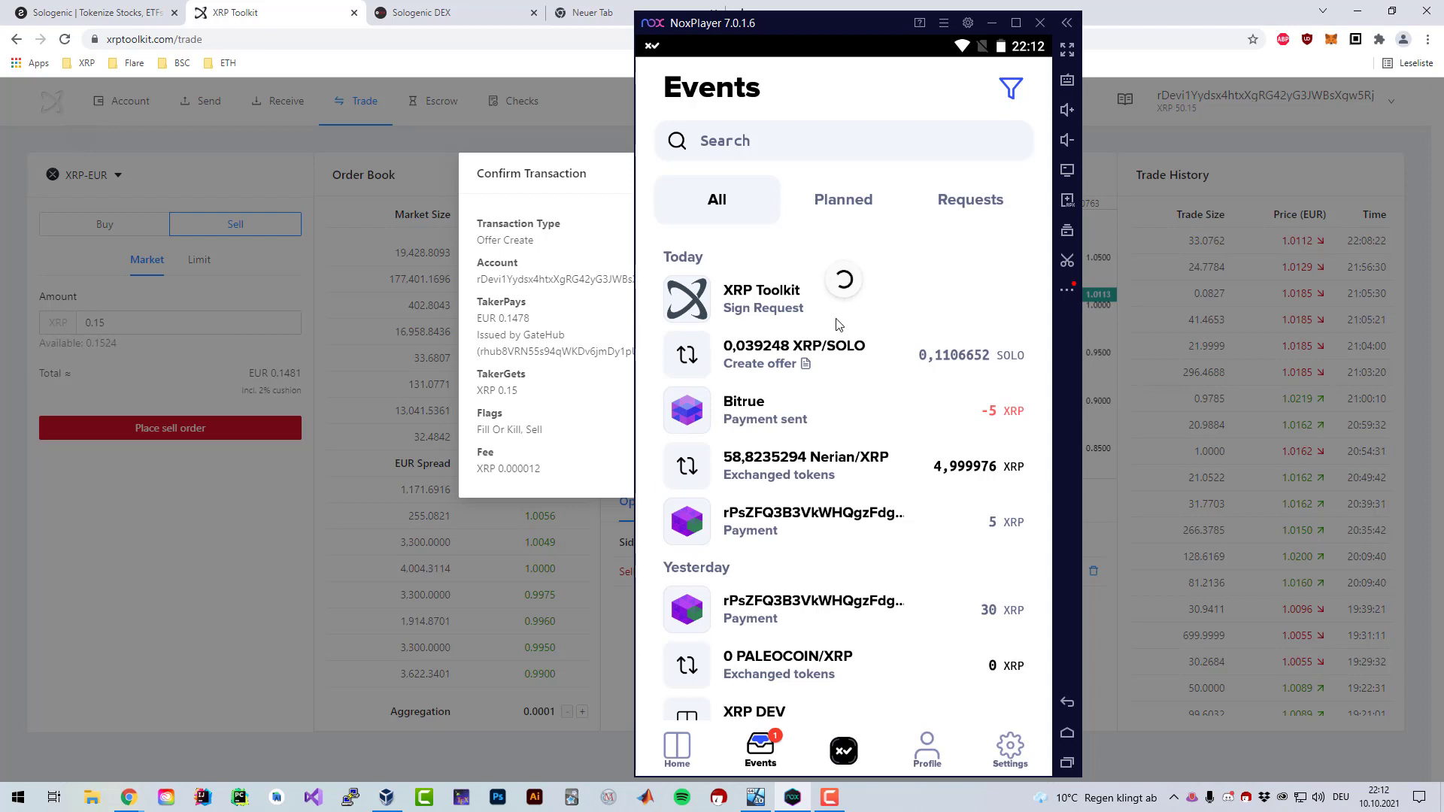
- Review the XRP Toolkit sign request for 0.15 XRP at 0.1478 EUR and slide to accept
{"action": "left_click", "coordinate": [780, 301]}
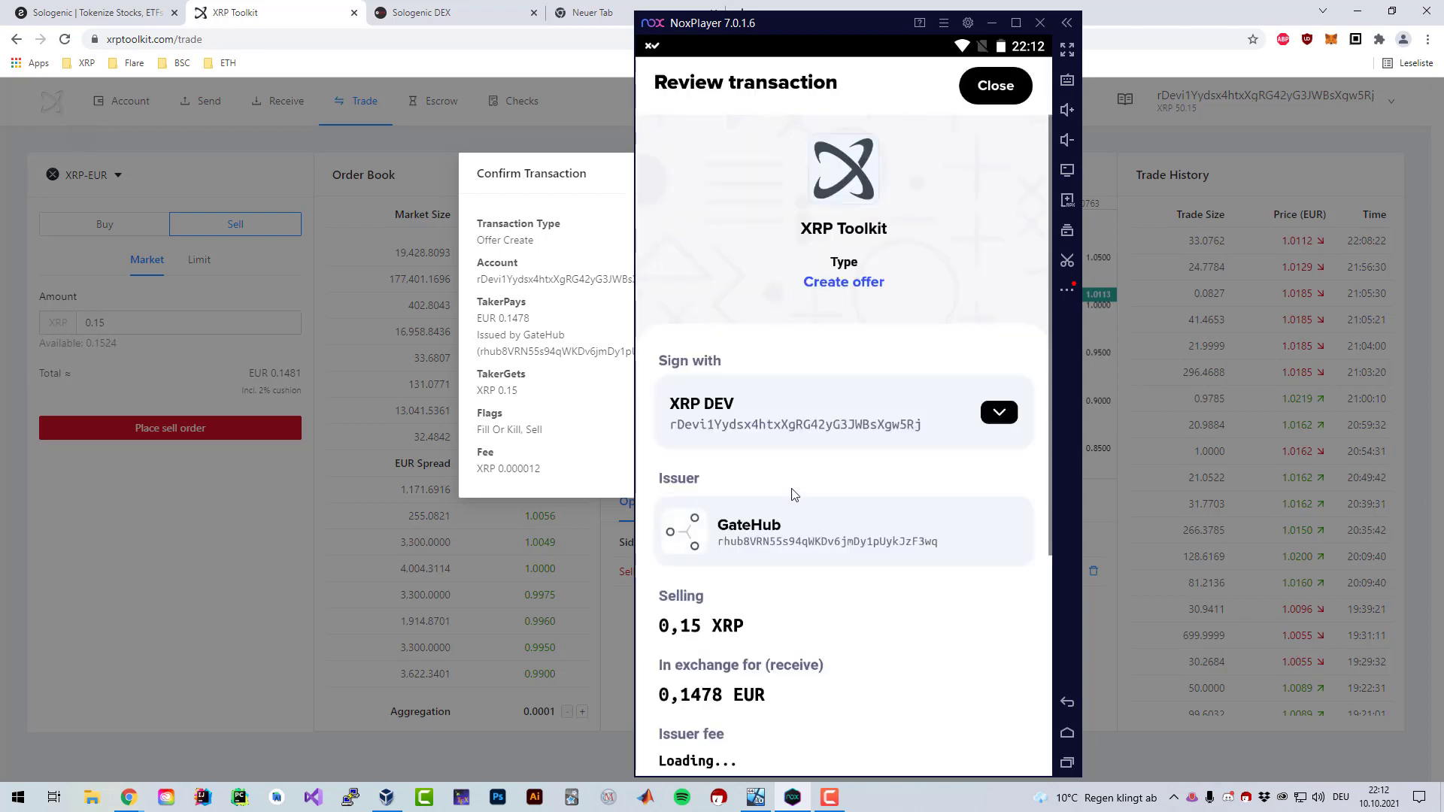
{"action": "scroll", "coordinate": [794, 499], "scroll_direction": "down", "scroll_amount": 3}
{"action": "scroll", "coordinate": [752, 489], "scroll_direction": "down", "scroll_amount": 1}
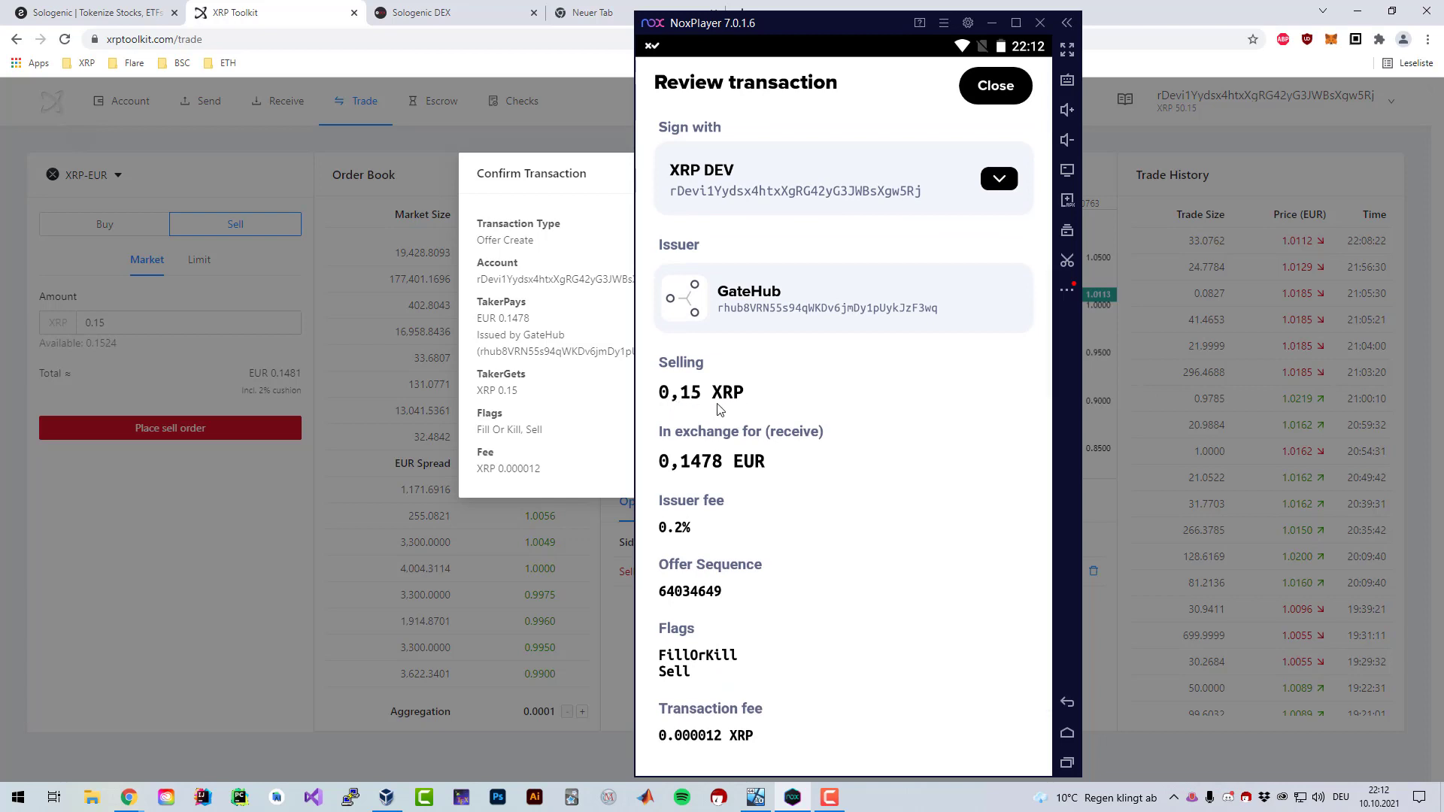
{"action": "scroll", "coordinate": [720, 409], "scroll_direction": "down", "scroll_amount": 2}
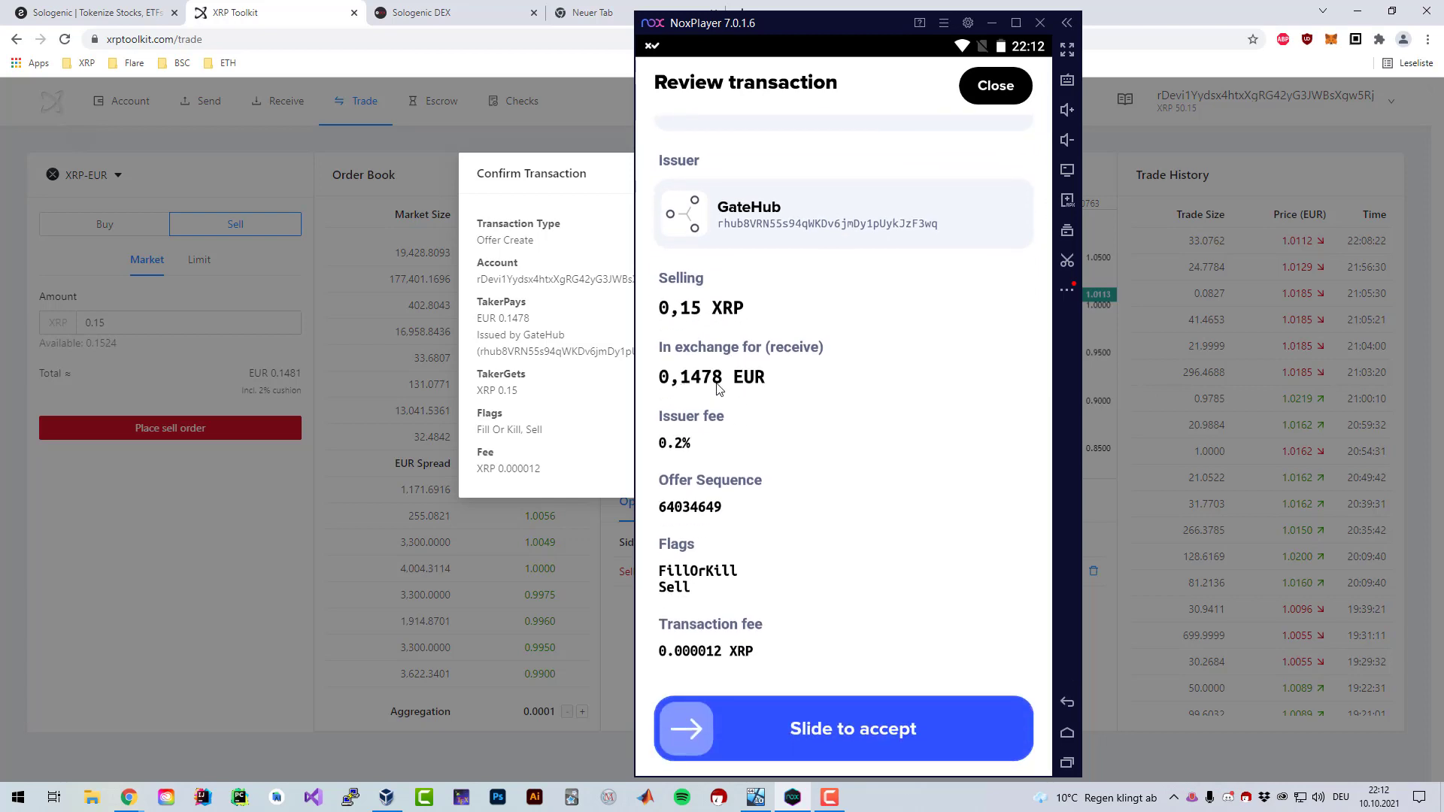
{"action": "scroll", "coordinate": [714, 395], "scroll_direction": "down", "scroll_amount": 1}
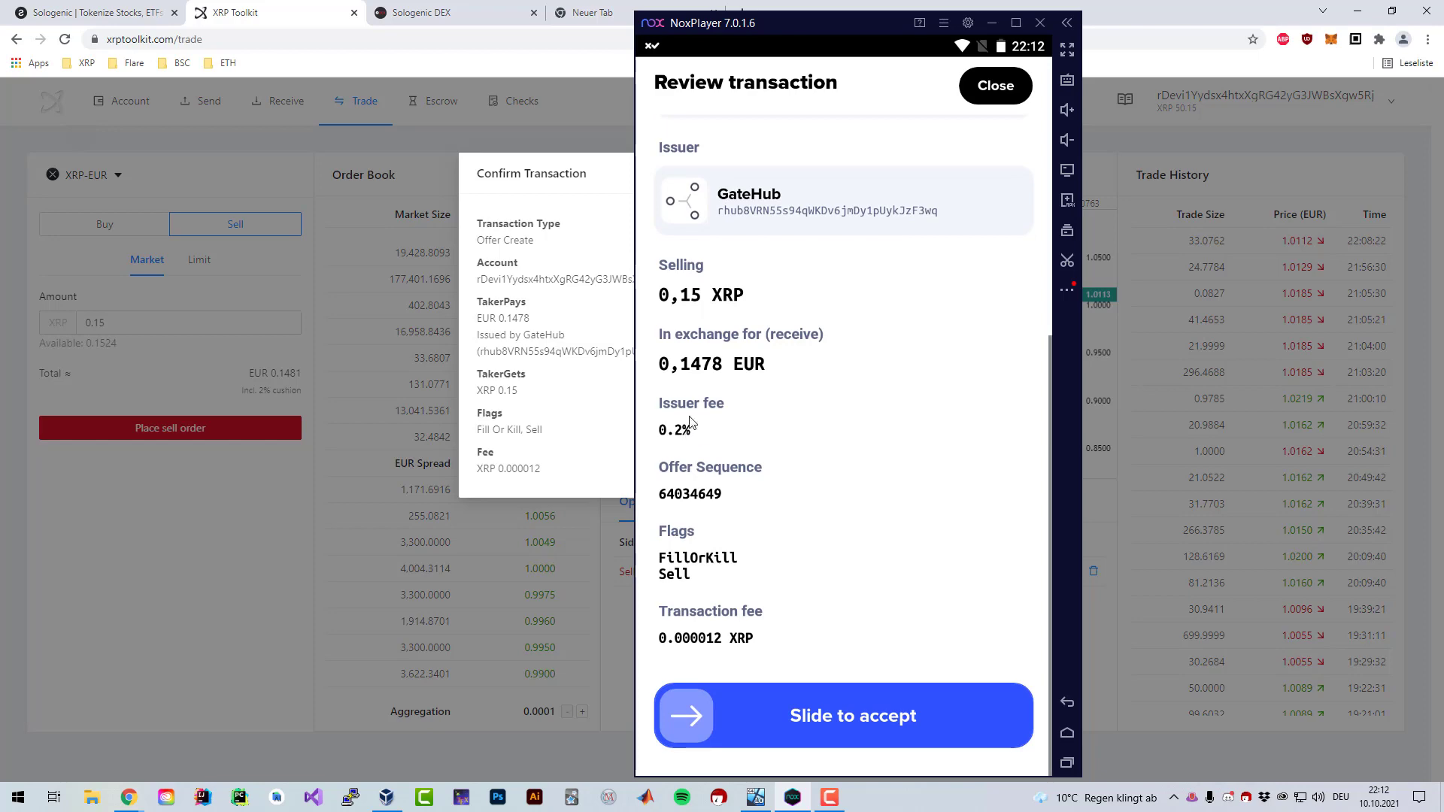
{"action": "left_click_drag", "start_coordinate": [697, 711], "coordinate": [1004, 714]}
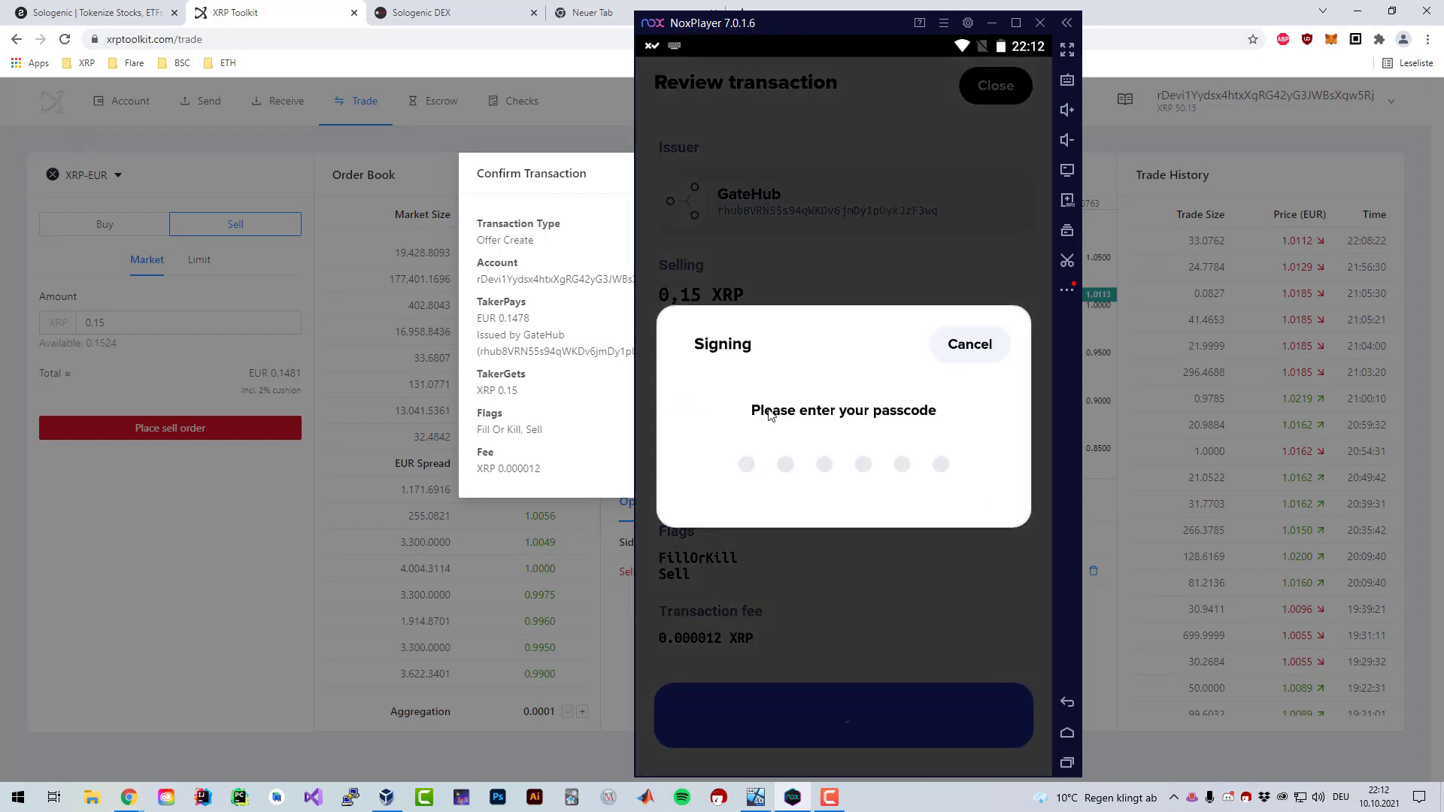
- Enter the passcode to finish signing, then inspect the XRP/EUR exchange and XRP/SOLO offer details
{"action": "type", "text": "000000"}
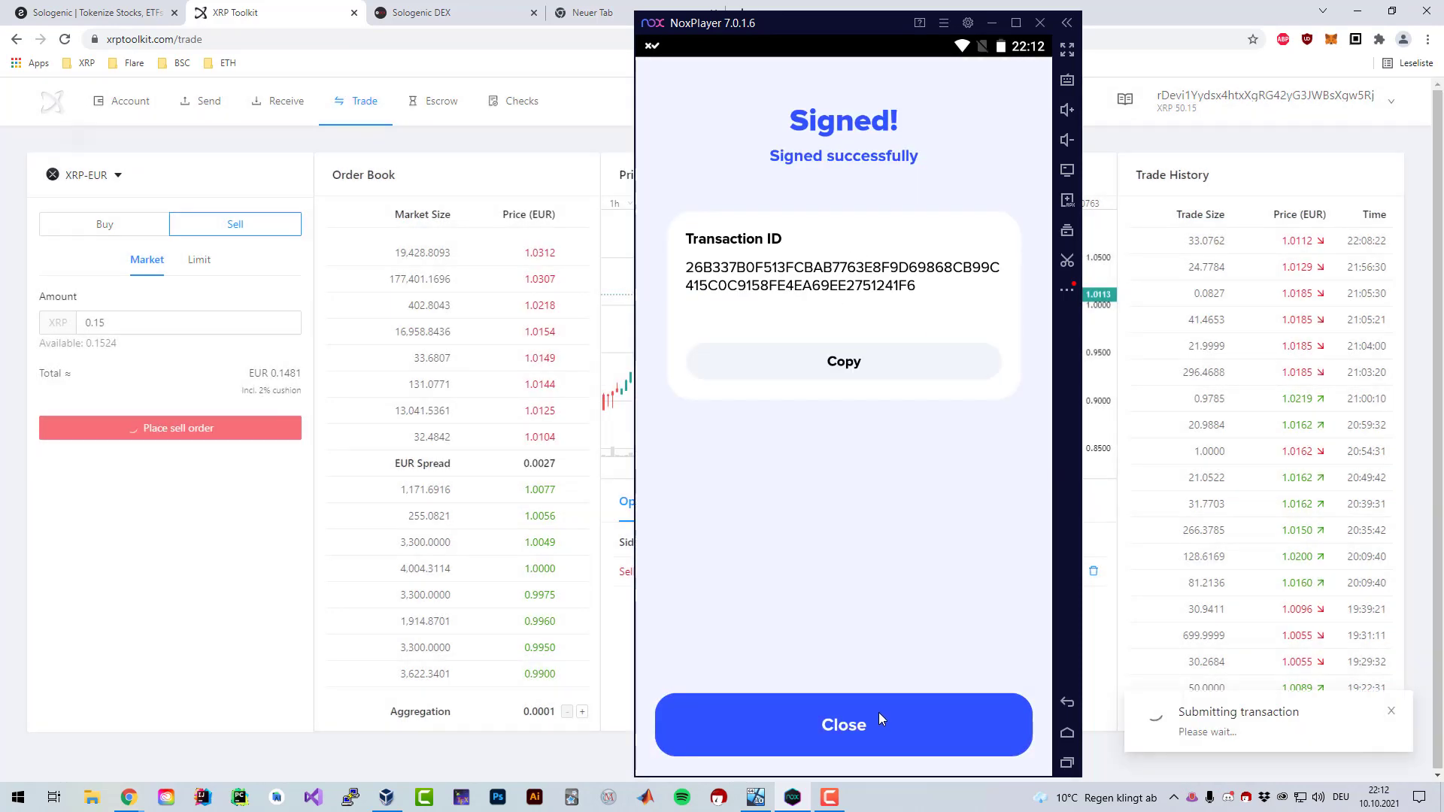
{"action": "left_click", "coordinate": [879, 713]}
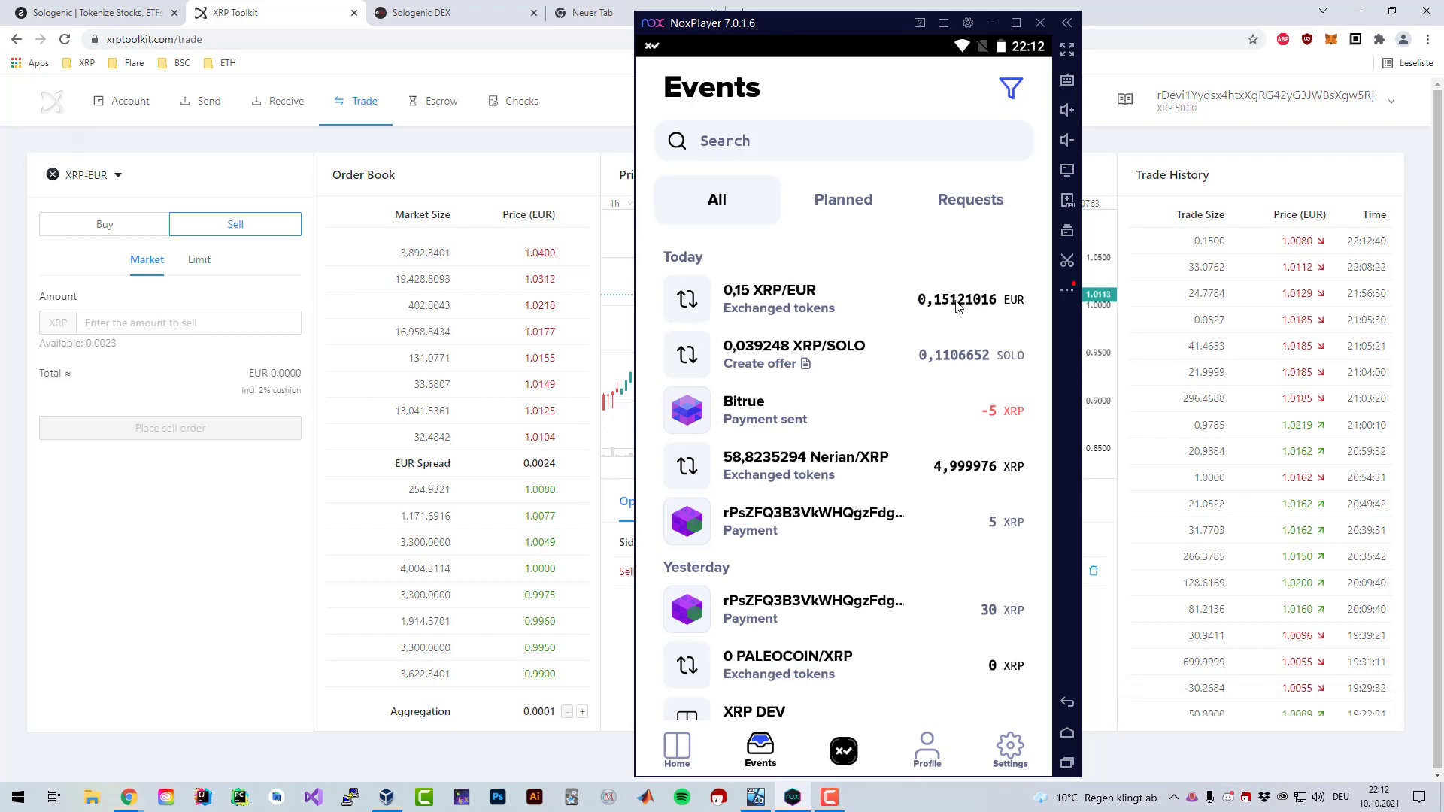
{"action": "left_click", "coordinate": [731, 299]}
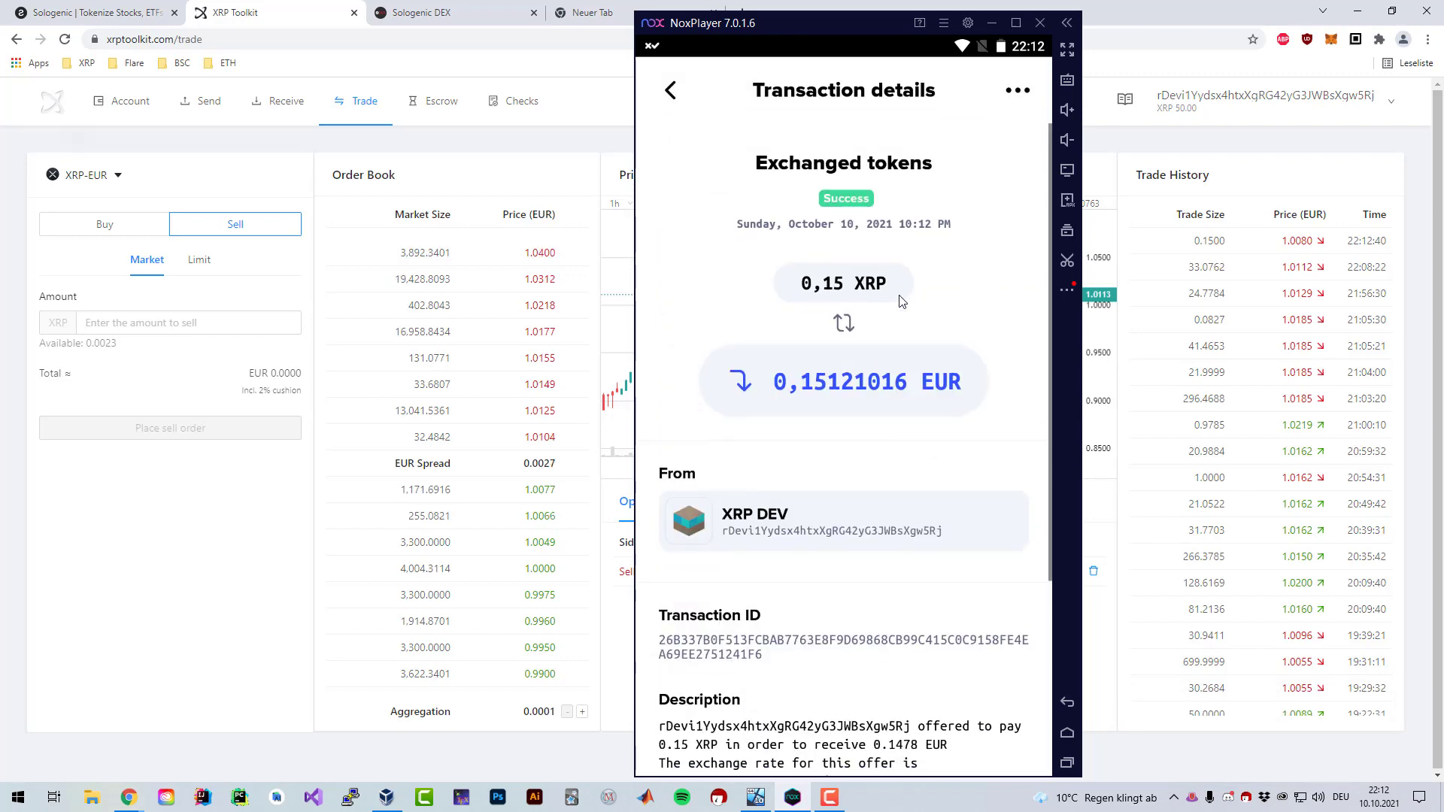
{"action": "left_click", "coordinate": [671, 93]}
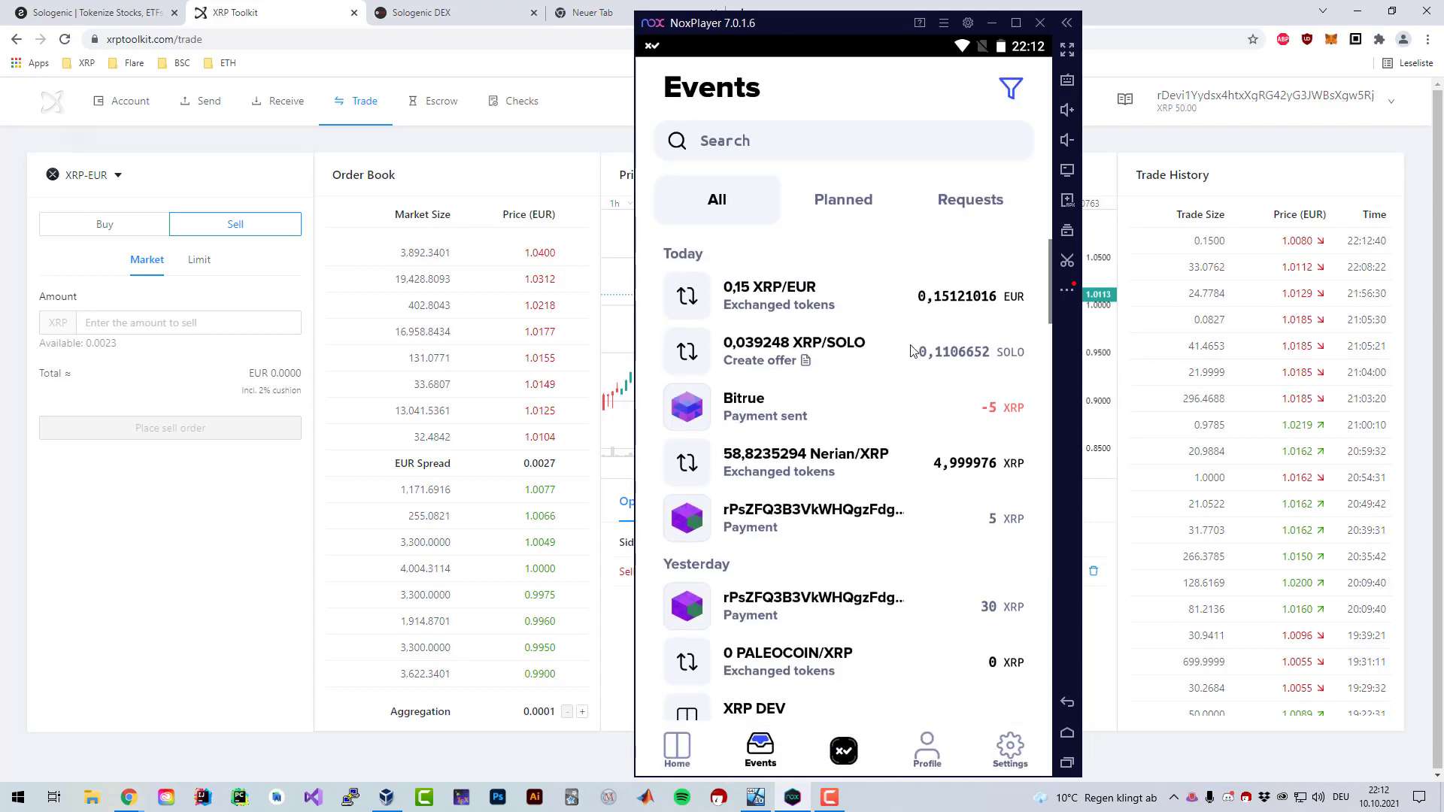
{"action": "left_click", "coordinate": [946, 365]}
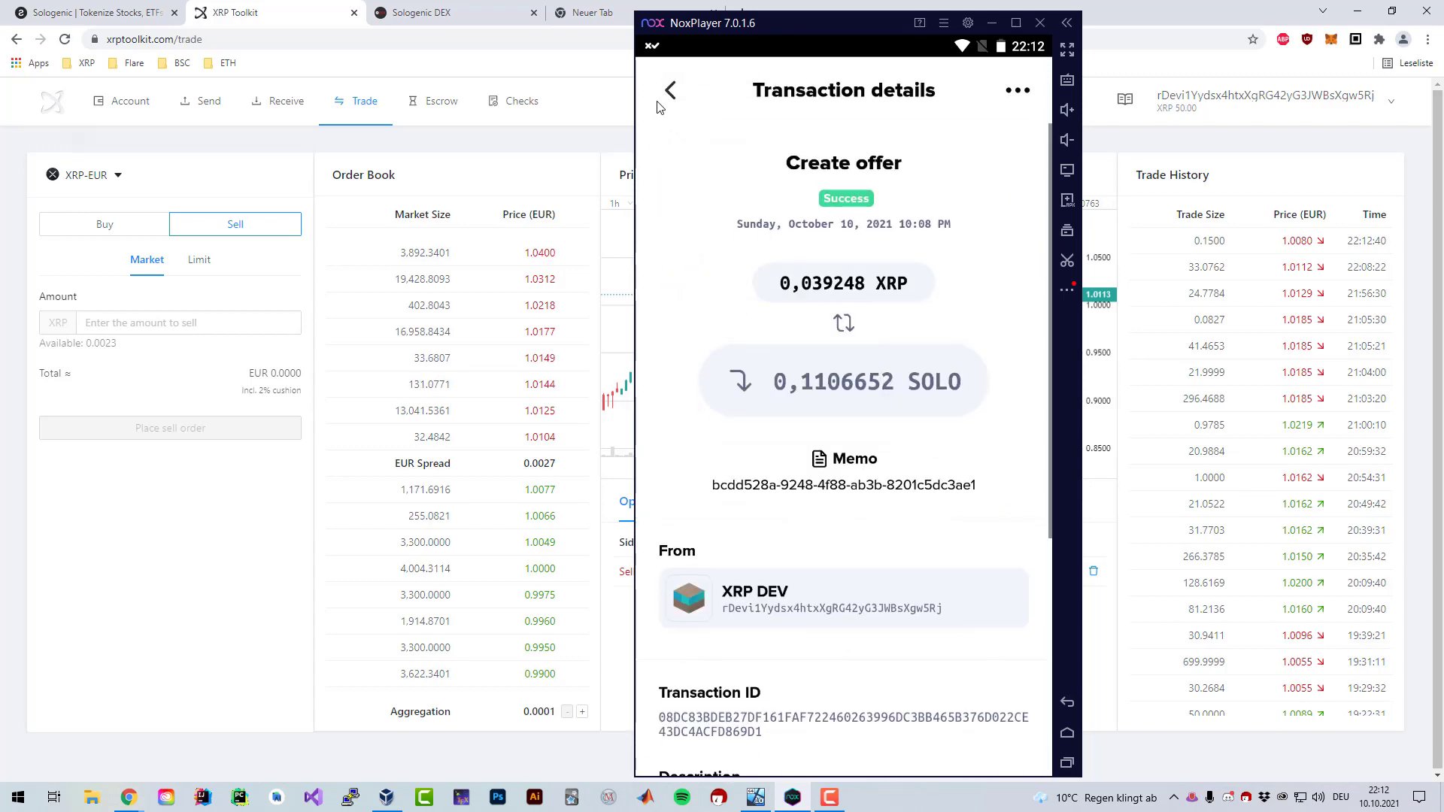
{"action": "left_click", "coordinate": [663, 104]}
- Check the Home account balance and tokens, then return to the Events list
{"action": "left_click", "coordinate": [677, 747]}
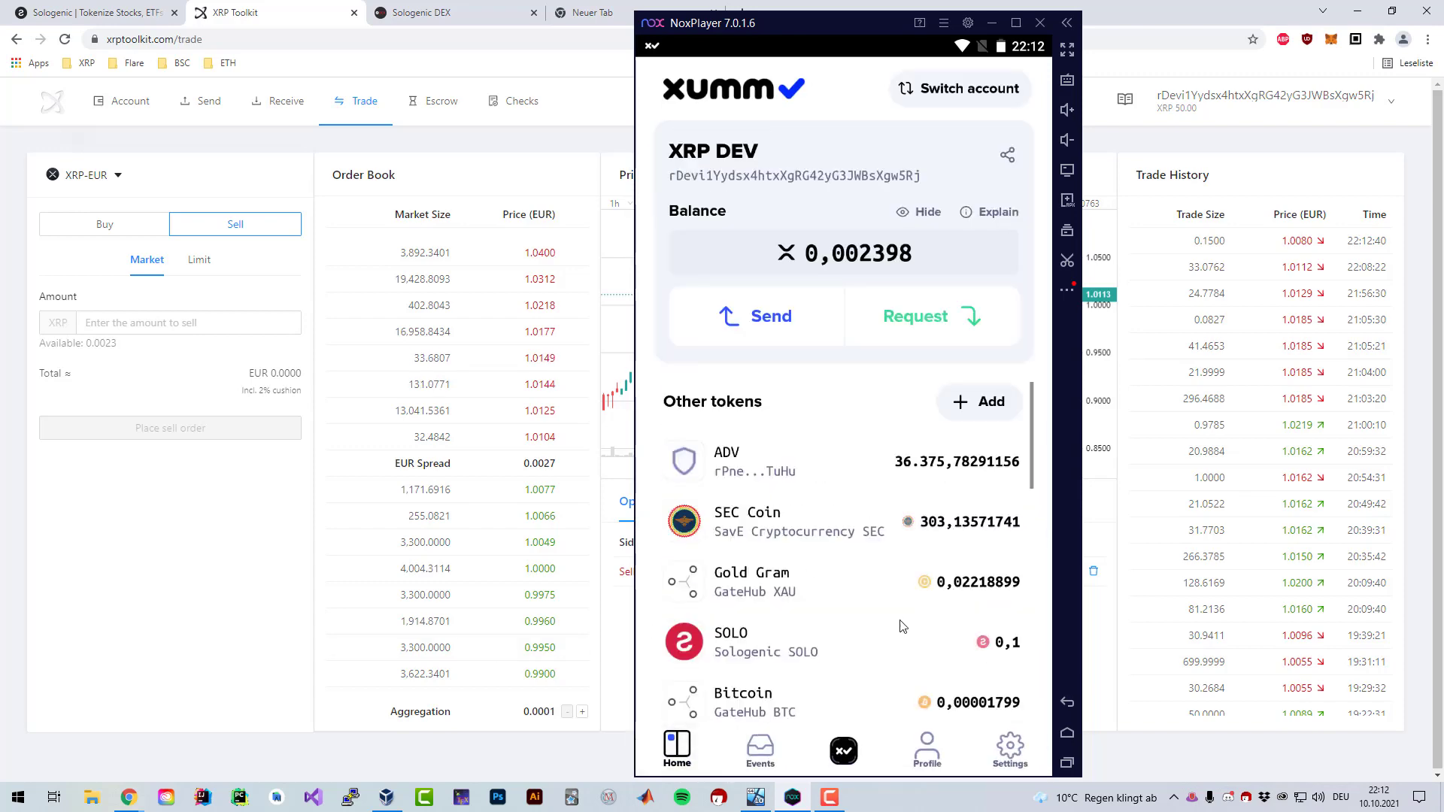
{"action": "left_click", "coordinate": [759, 749]}
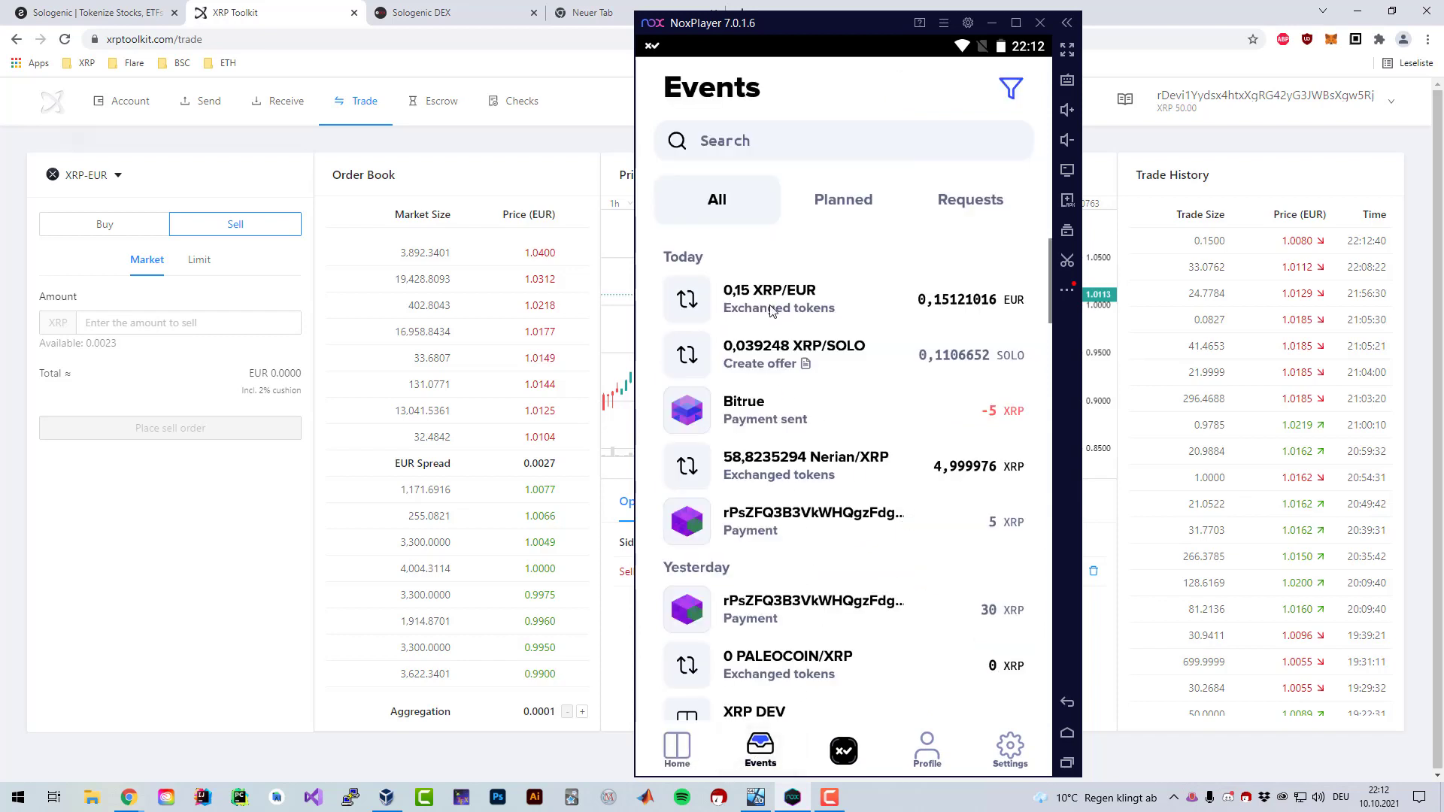
{"action": "scroll", "coordinate": [842, 421], "scroll_direction": "down", "scroll_amount": 5}
{"action": "scroll", "coordinate": [840, 445], "scroll_direction": "down", "scroll_amount": 7}
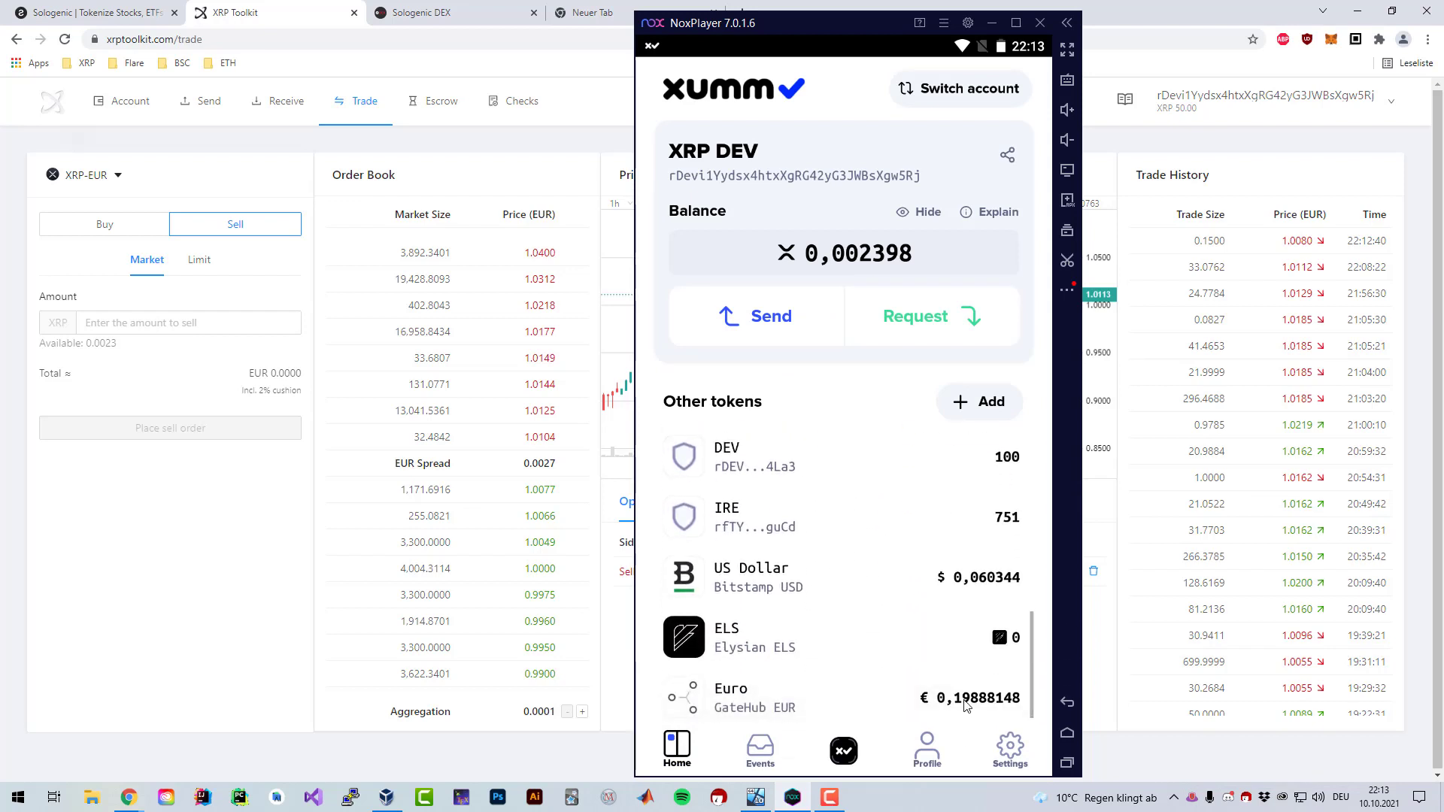
{"action": "scroll", "coordinate": [961, 707], "scroll_direction": "up", "scroll_amount": 8}
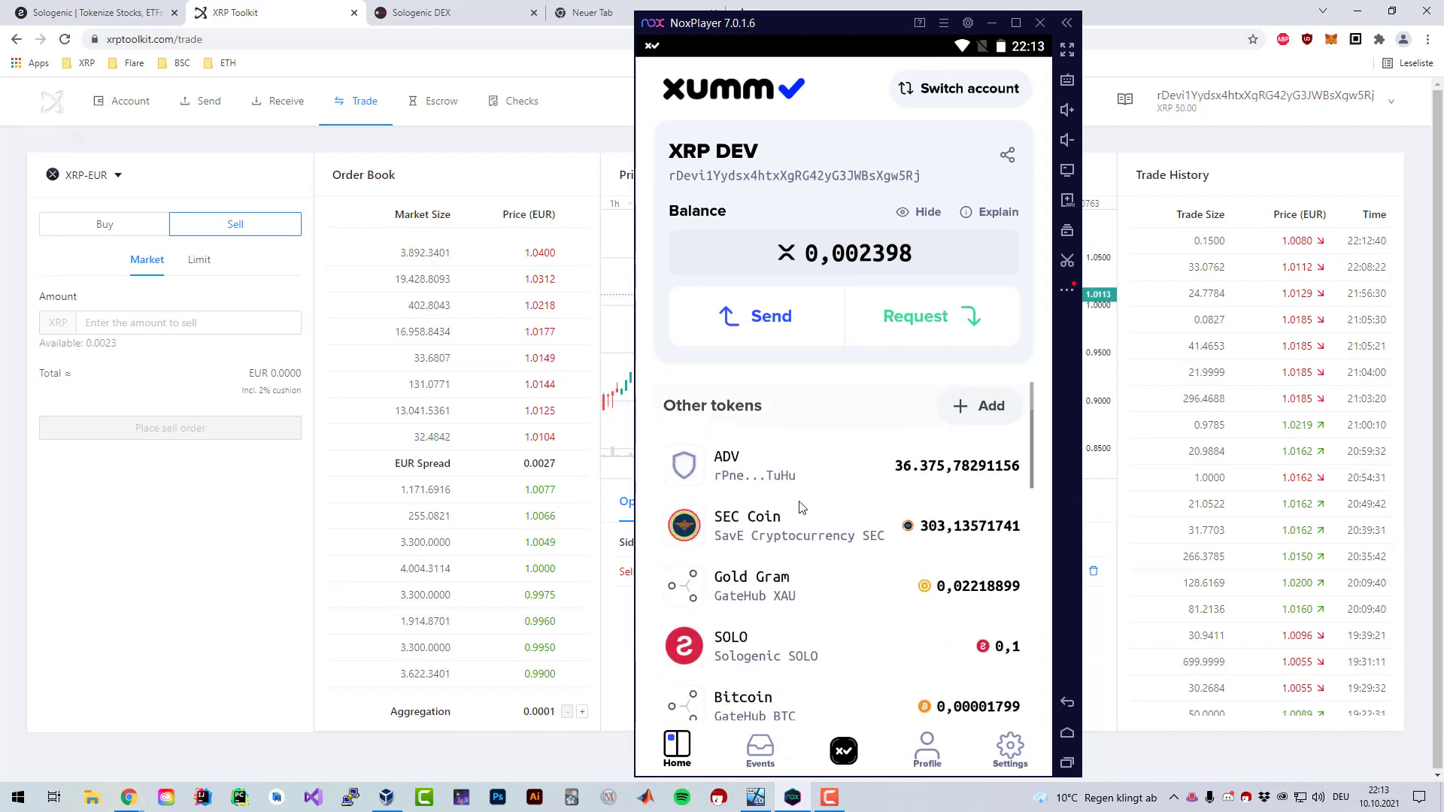
{"action": "left_click", "coordinate": [760, 748]}
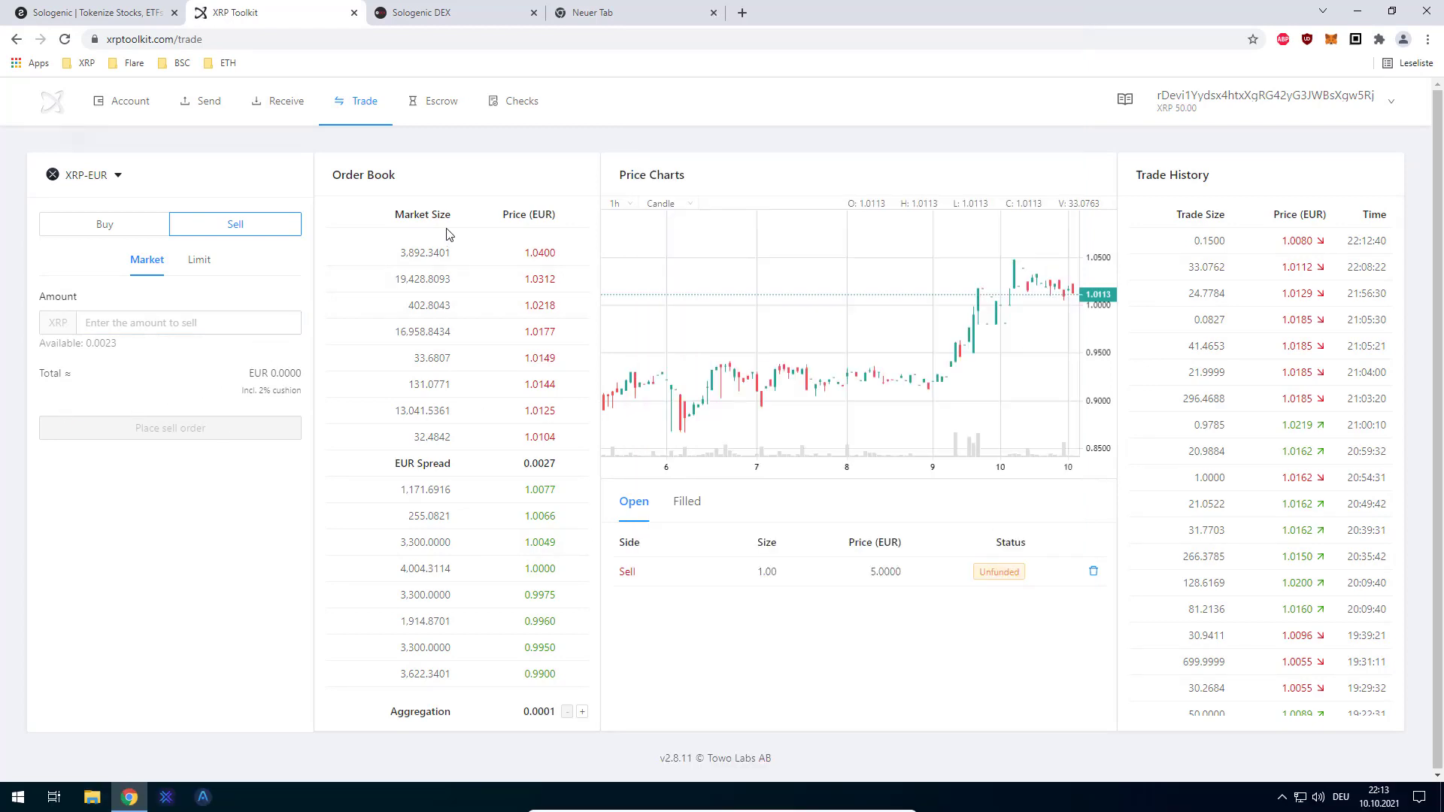
- Check the Filled orders list and the pair selector, leaving the XRP-EUR pair unchanged
{"action": "left_click", "coordinate": [686, 502]}
{"action": "left_click", "coordinate": [643, 509]}
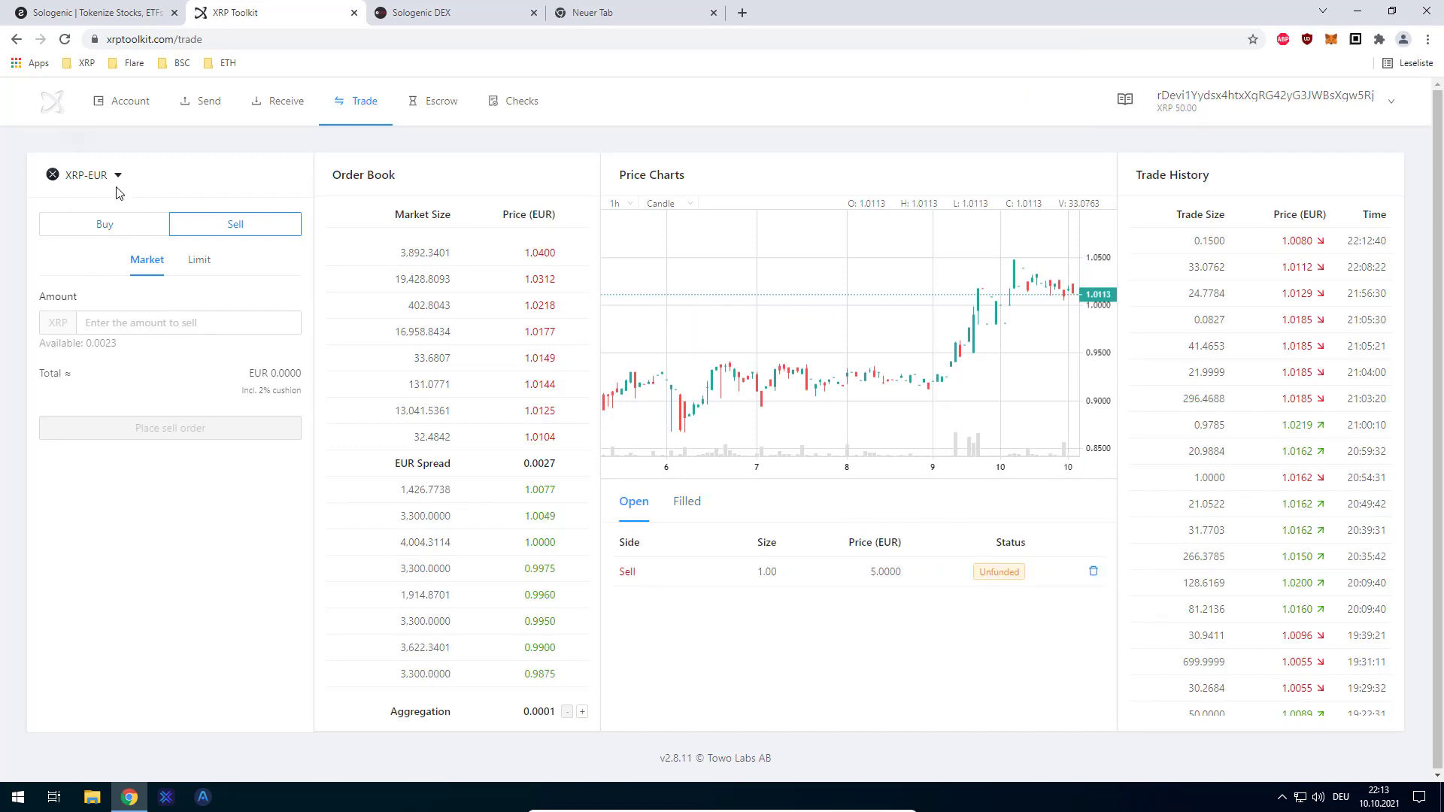
{"action": "left_click", "coordinate": [94, 175]}
{"action": "left_click", "coordinate": [186, 267]}
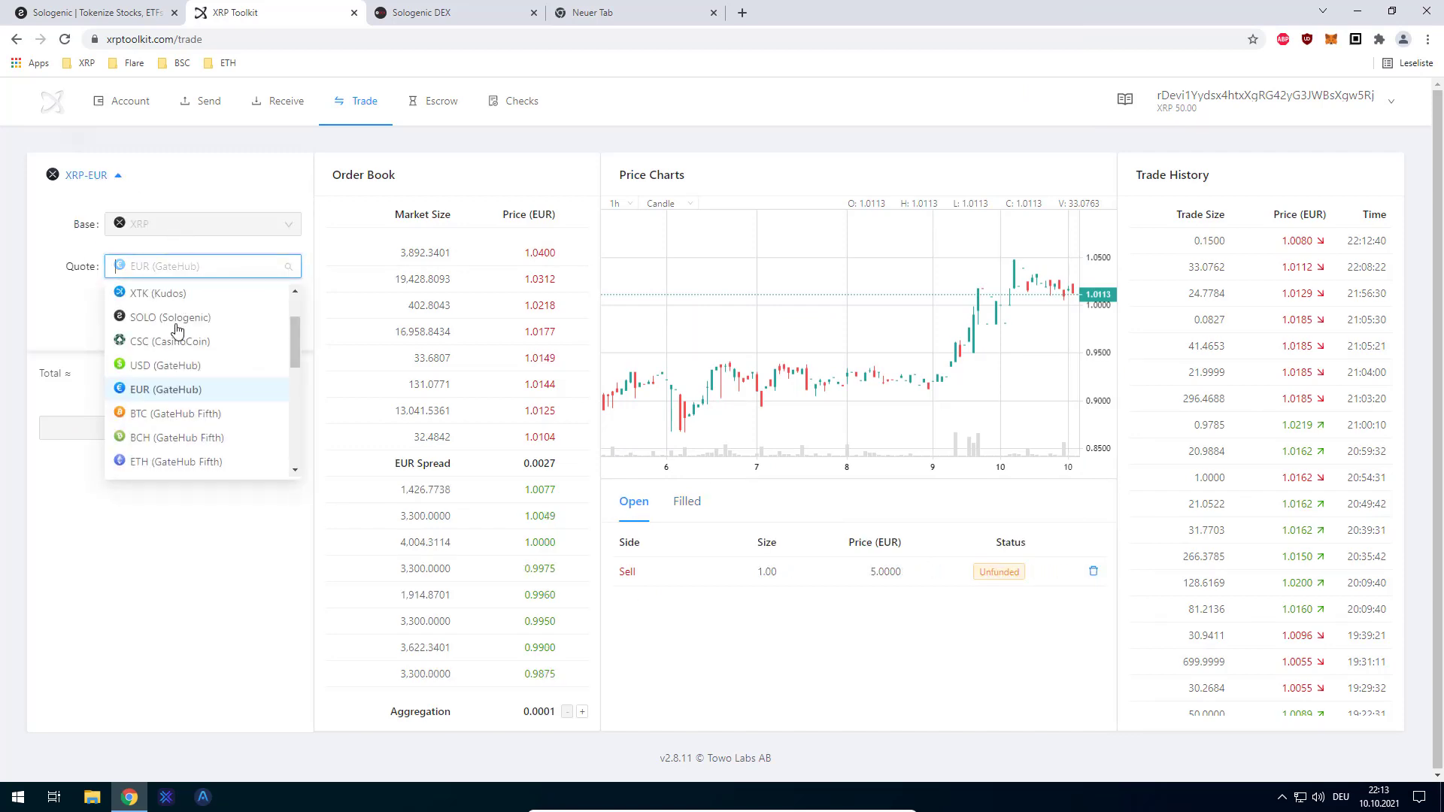
{"action": "left_click", "coordinate": [184, 509]}
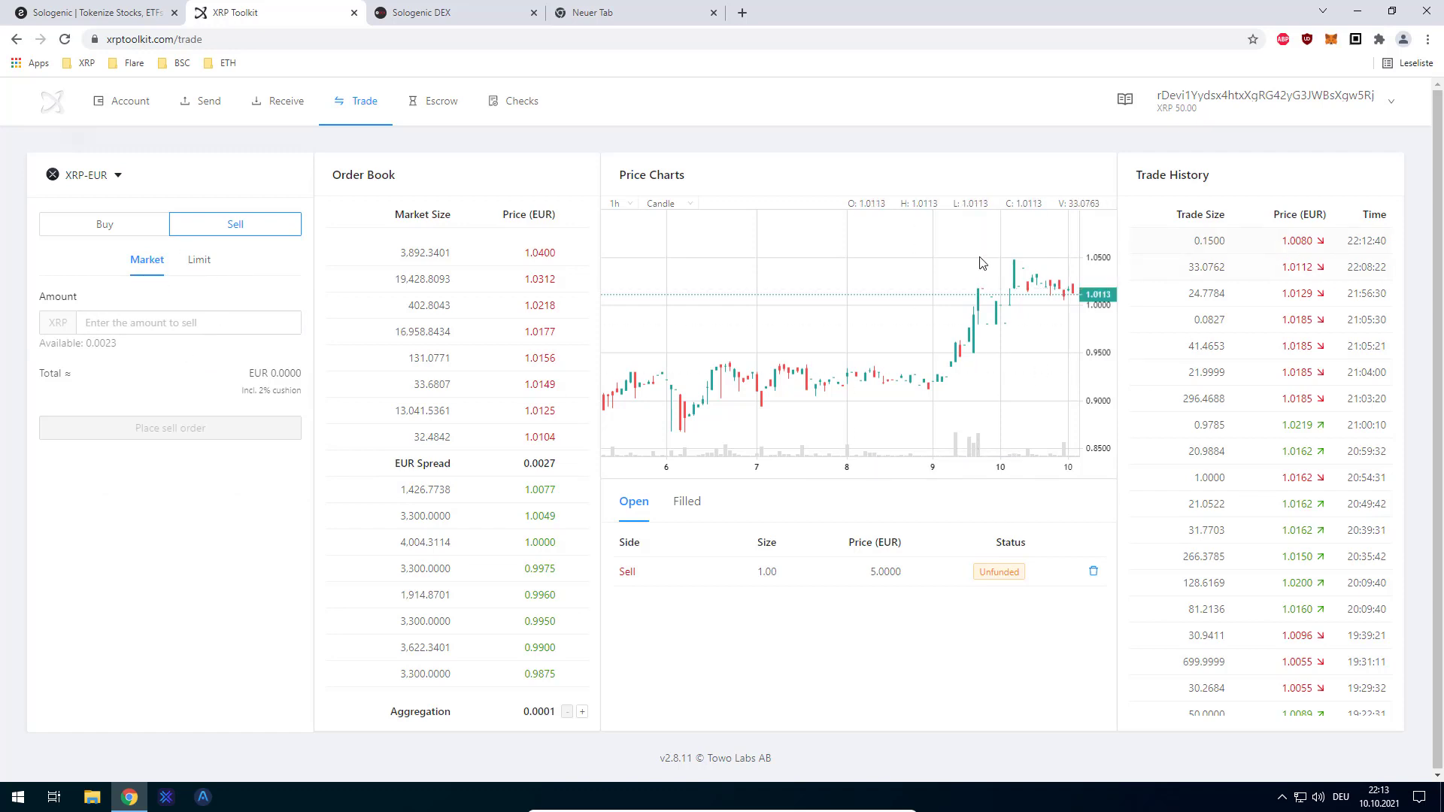
- Fill a limit sell order with Amount 10 XRP and Price 1 EUR, totalling EUR 10.0000
{"action": "left_click", "coordinate": [148, 326]}
{"action": "left_click", "coordinate": [148, 326]}
{"action": "type", "text": "0.2"}
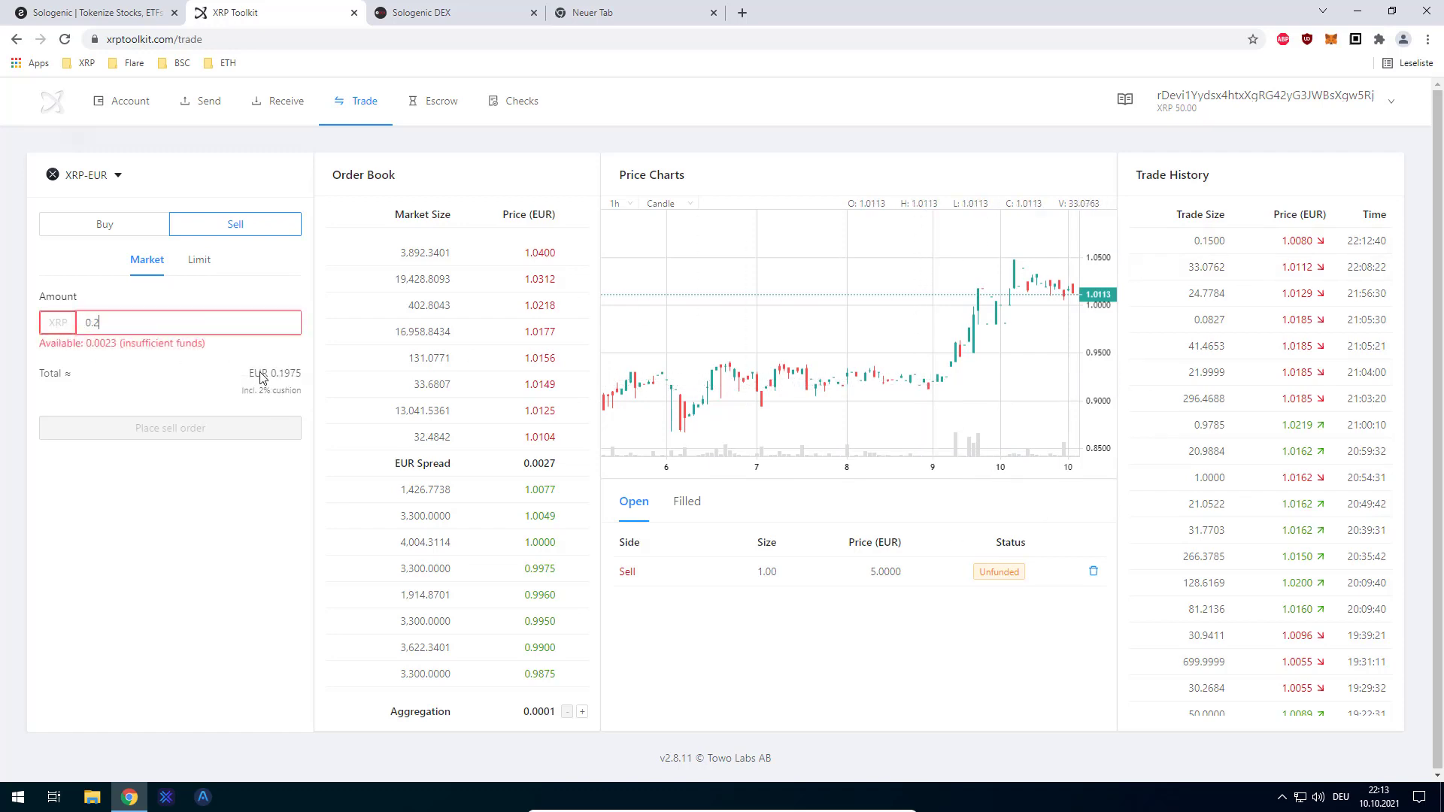
{"action": "key", "text": "ctrl+a"}
{"action": "left_click", "coordinate": [202, 261]}
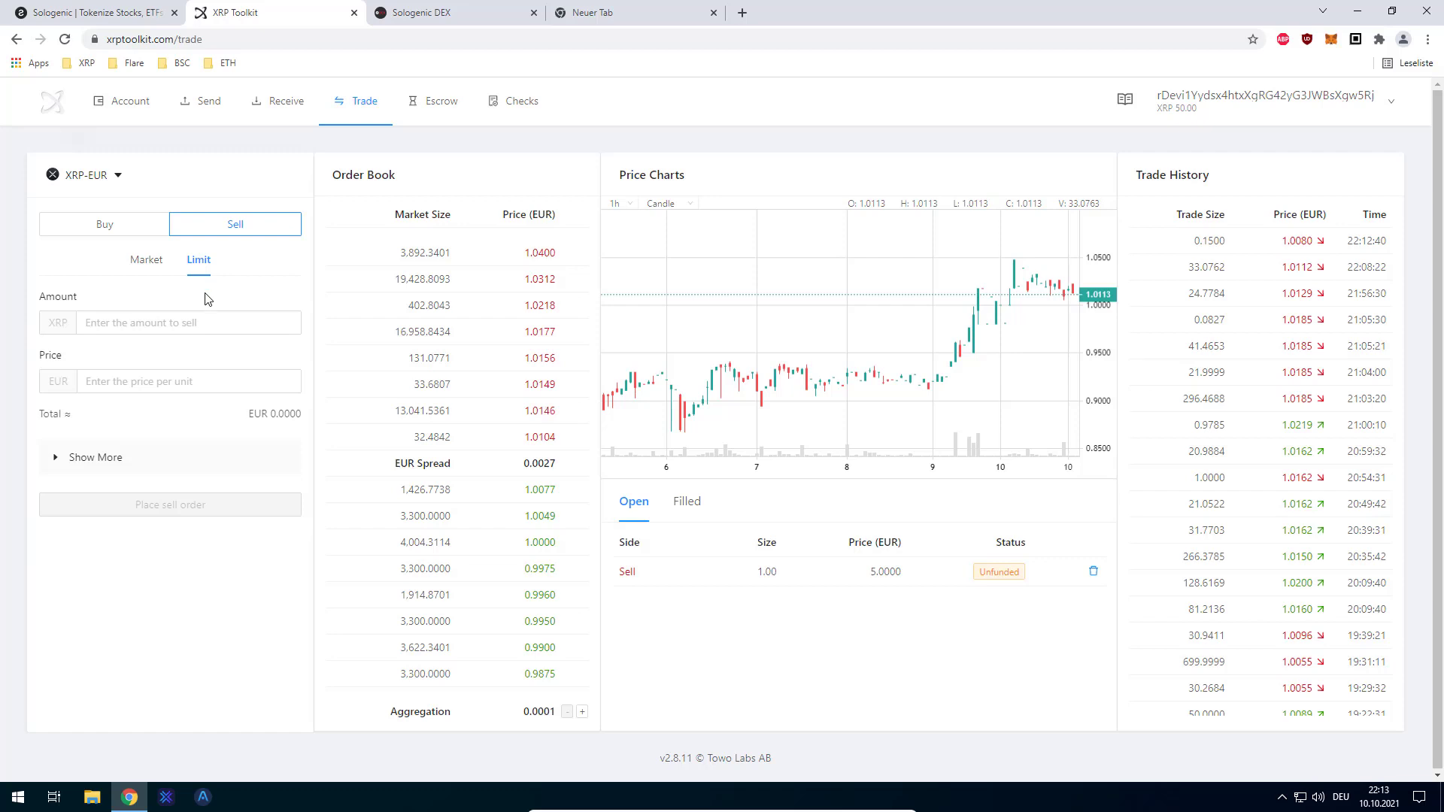
{"action": "left_click", "coordinate": [143, 322]}
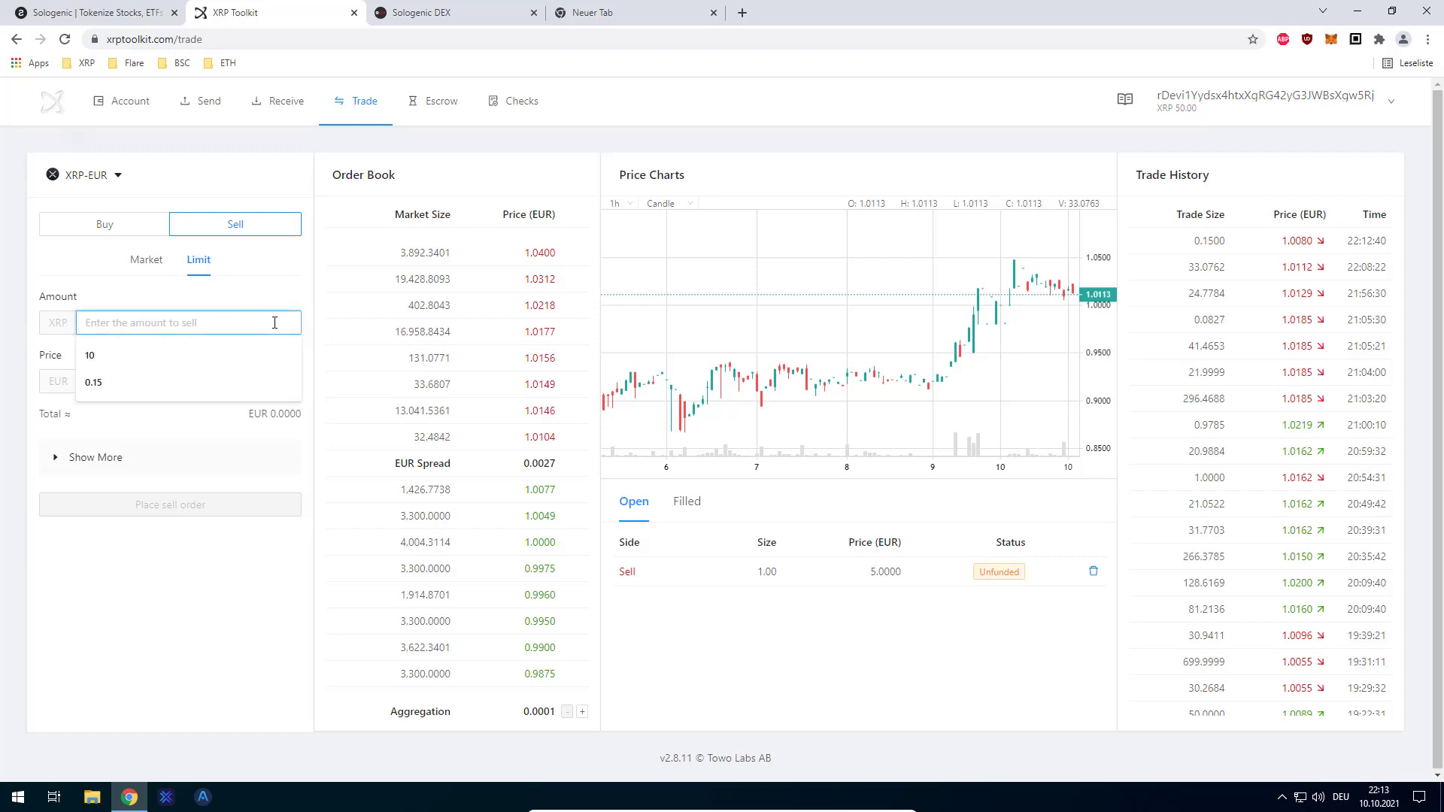
{"action": "type", "text": "10"}
{"action": "key", "text": "Tab"}
{"action": "type", "text": "1"}
{"action": "key", "text": "BackSpace"}
{"action": "type", "text": "1"}
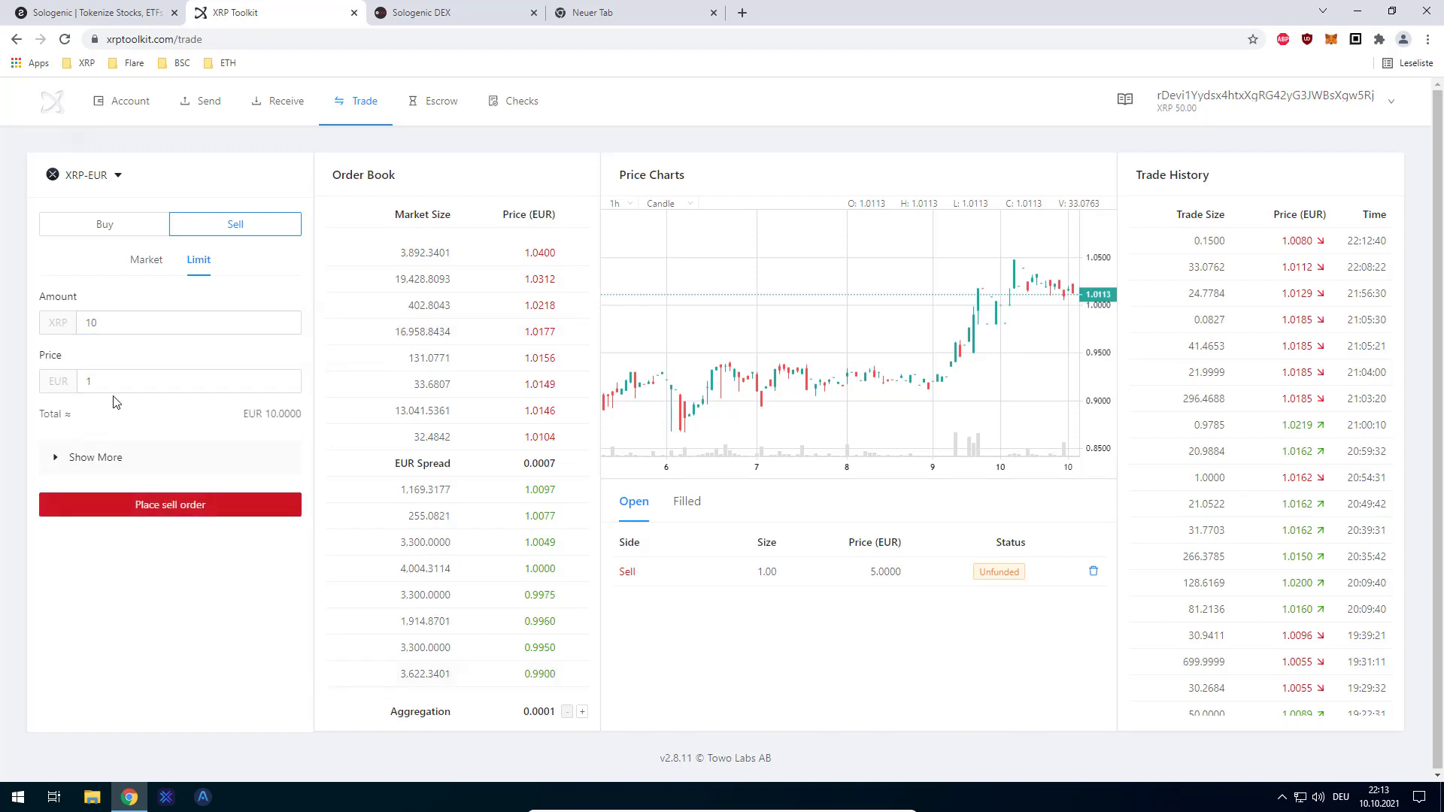
{"action": "left_click", "coordinate": [130, 332]}
{"action": "left_click_drag", "start_coordinate": [110, 324], "coordinate": [40, 330]}
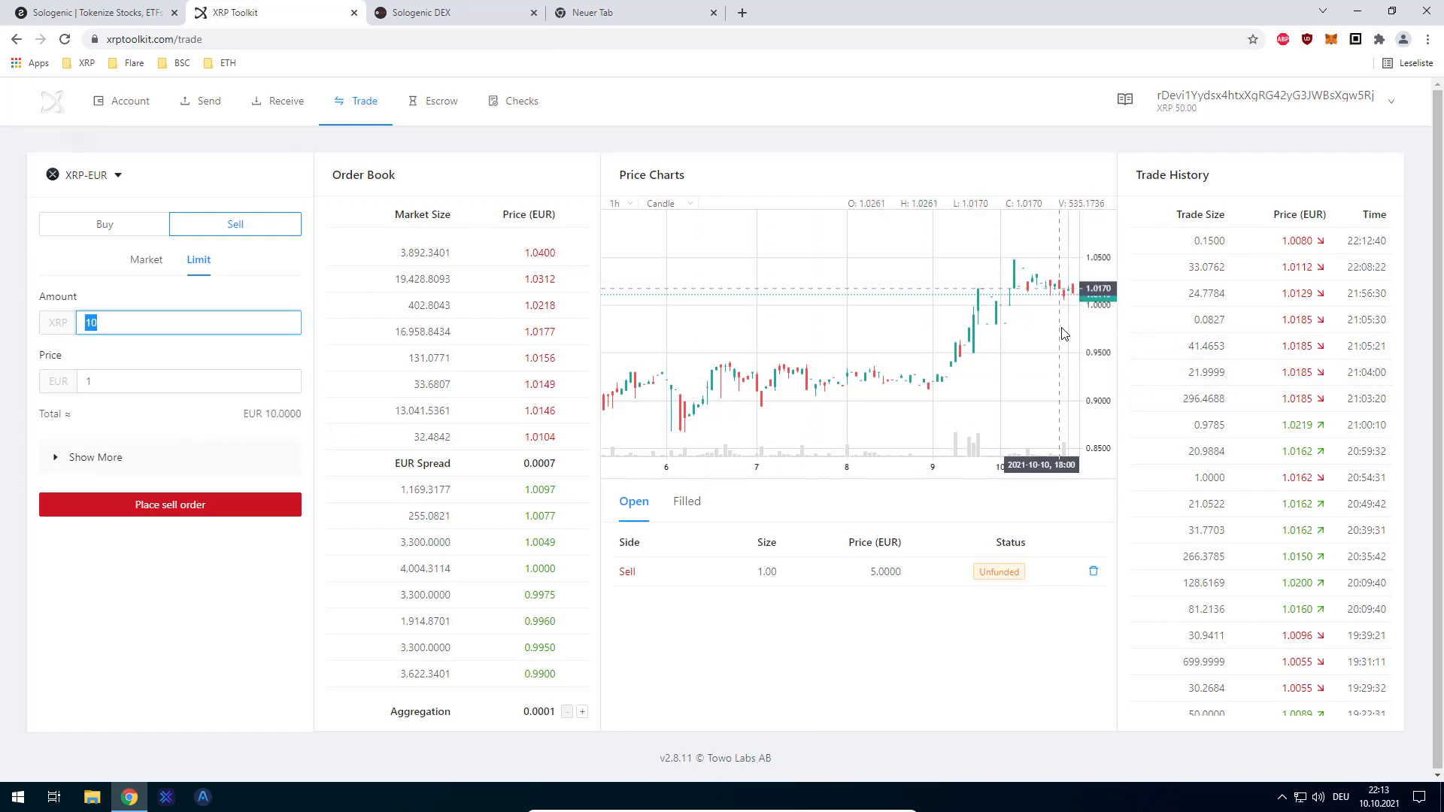
{"action": "left_click_drag", "start_coordinate": [1061, 320], "coordinate": [951, 325]}
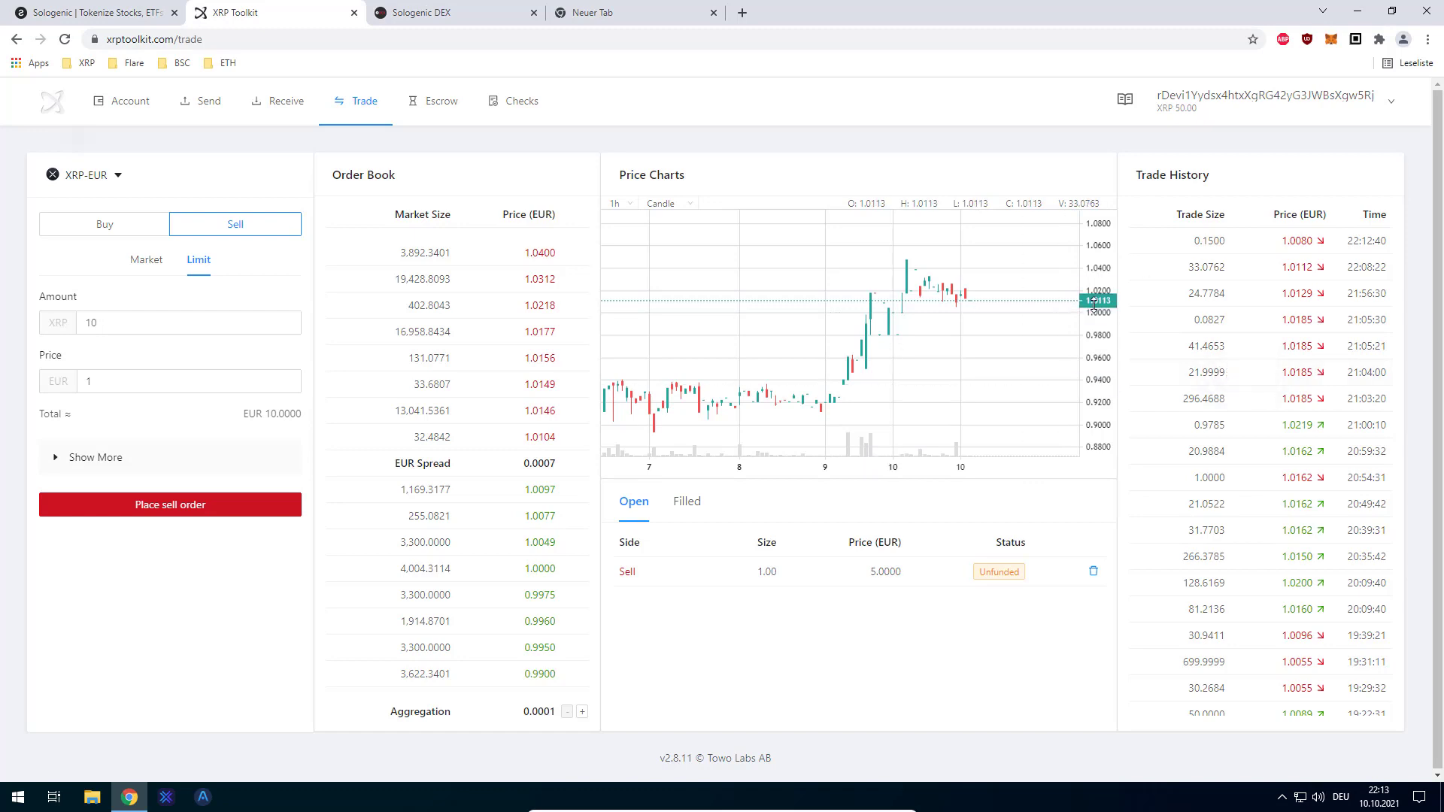
{"action": "double_click", "coordinate": [1190, 246]}
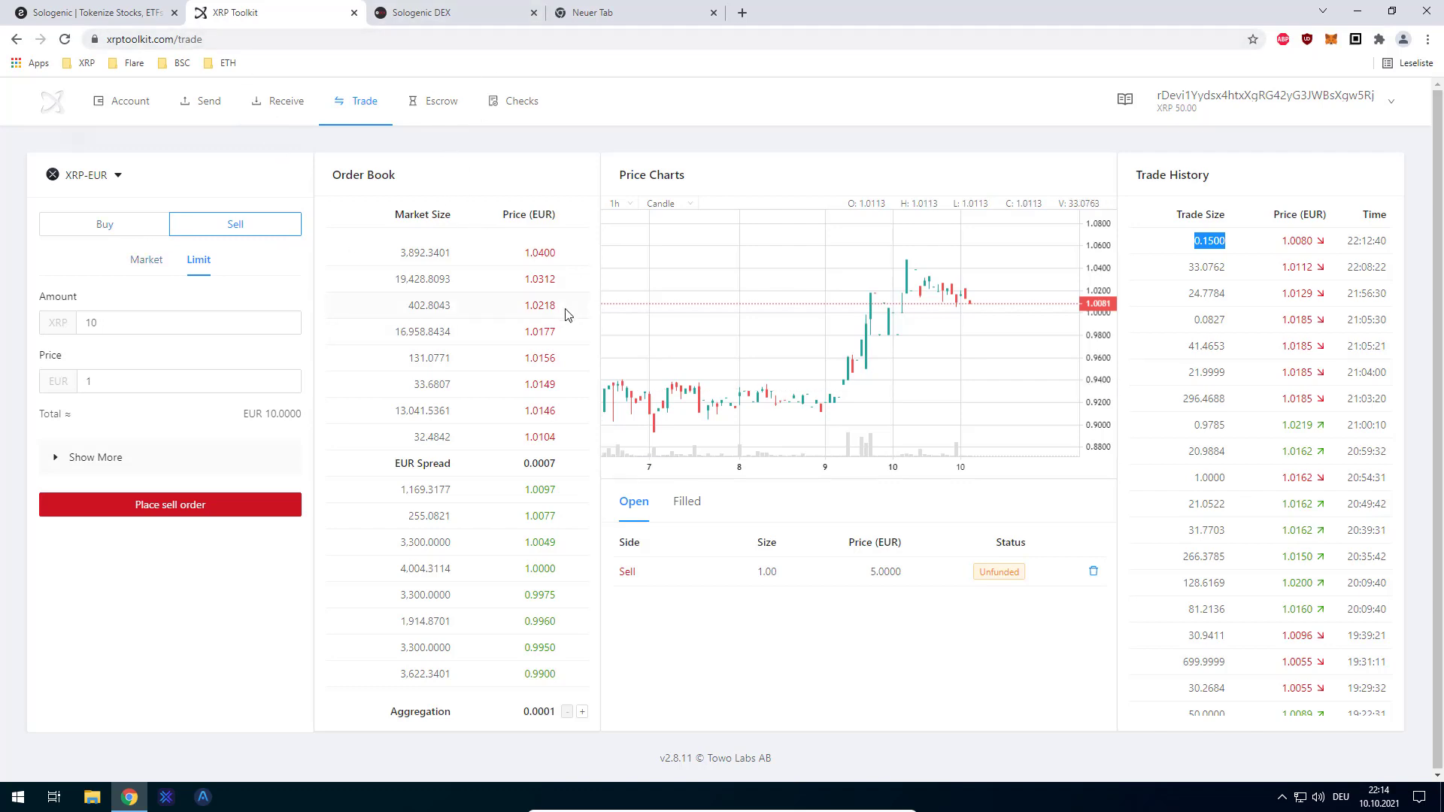
{"action": "left_click_drag", "start_coordinate": [572, 197], "coordinate": [578, 724]}
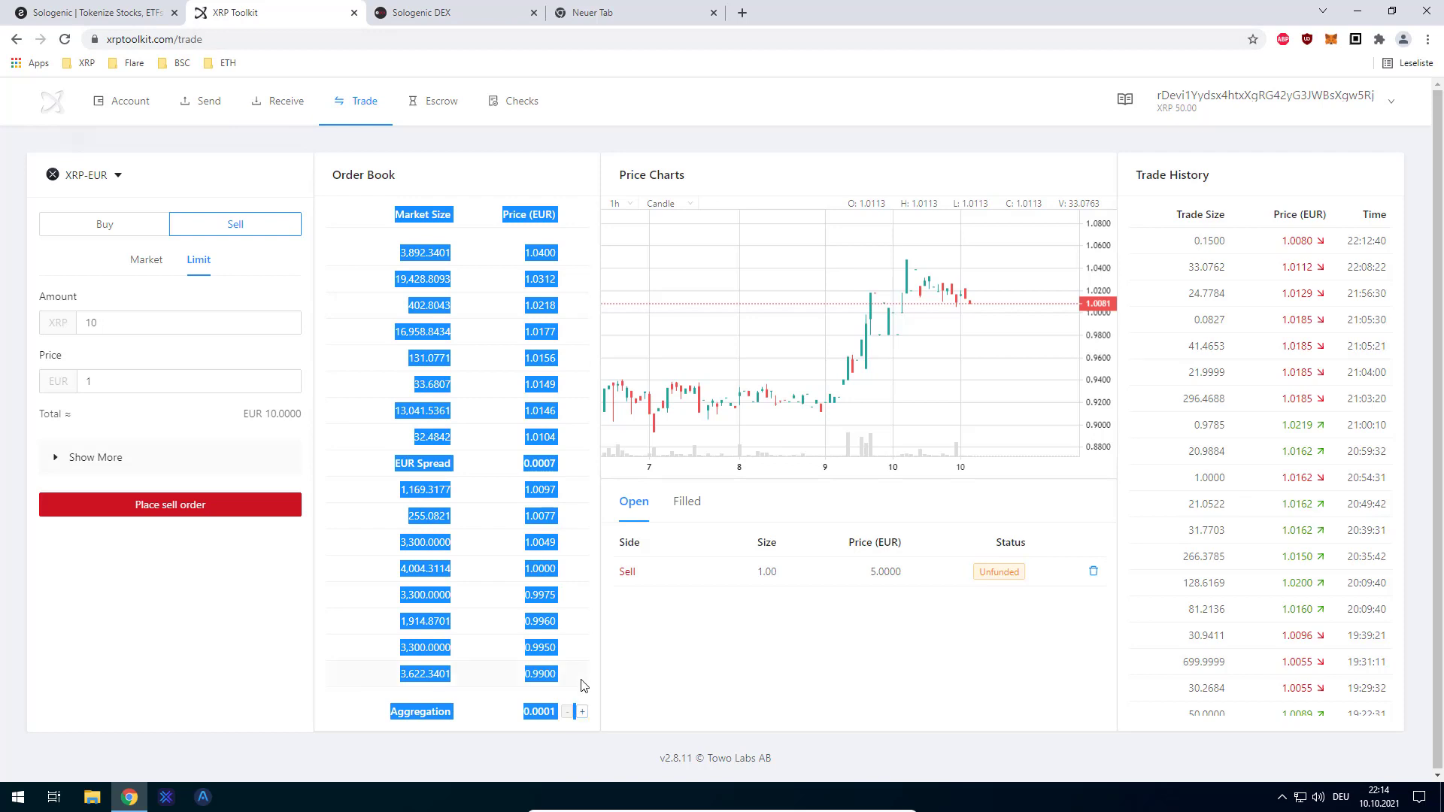
{"action": "left_click", "coordinate": [577, 709]}
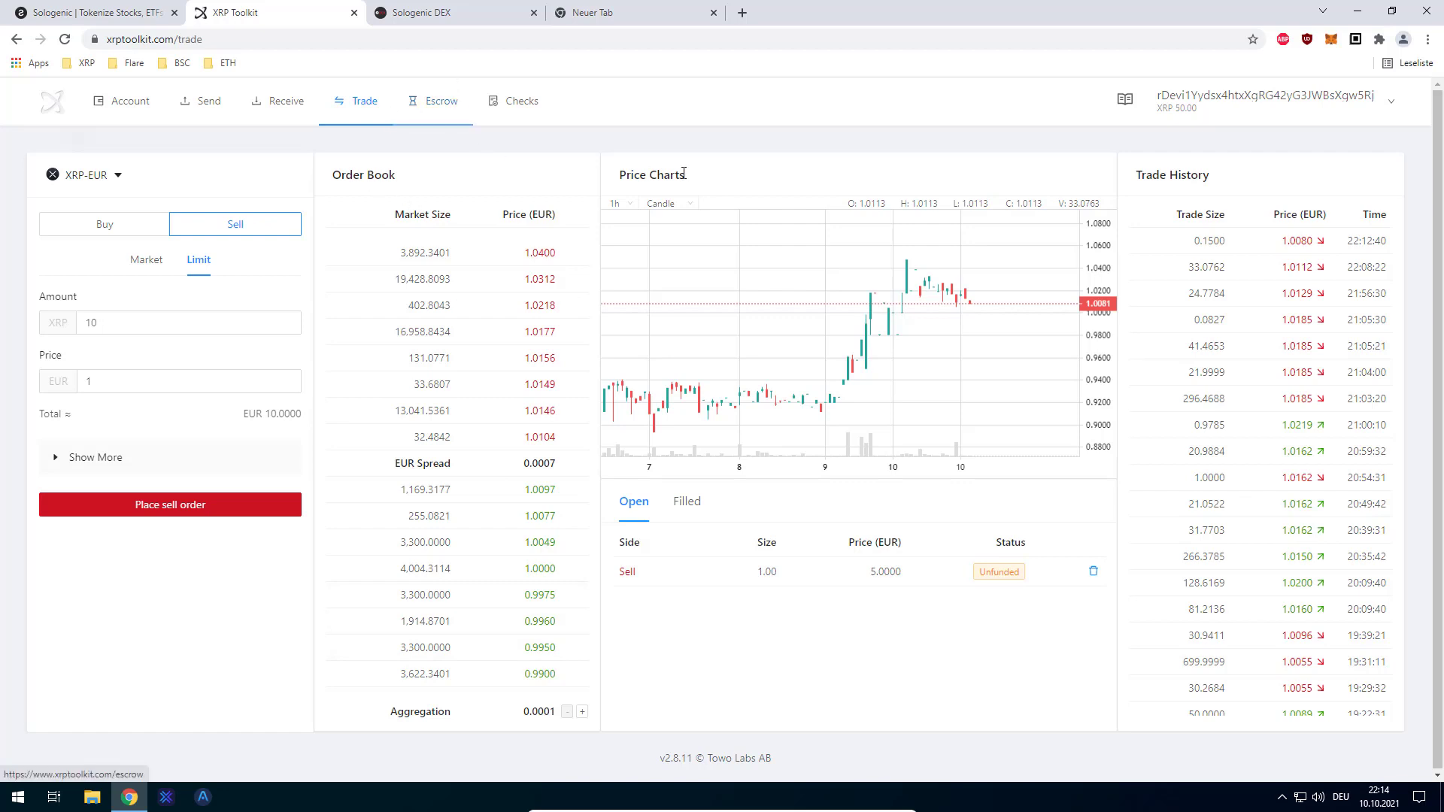
{"action": "left_click_drag", "start_coordinate": [959, 292], "coordinate": [860, 289]}
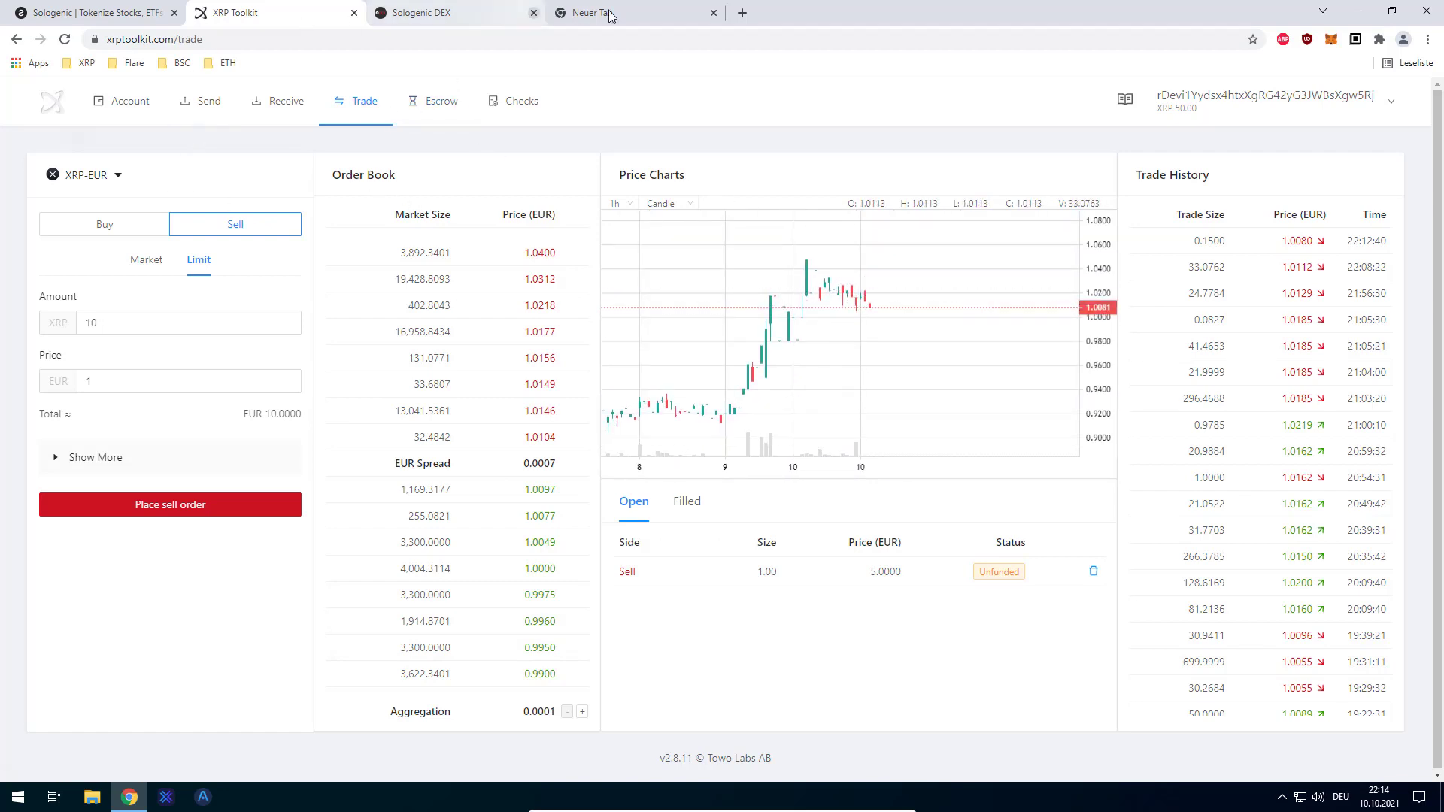
- Search Google for 'ripple charts' in the empty new tab
{"action": "left_click", "coordinate": [673, 7]}
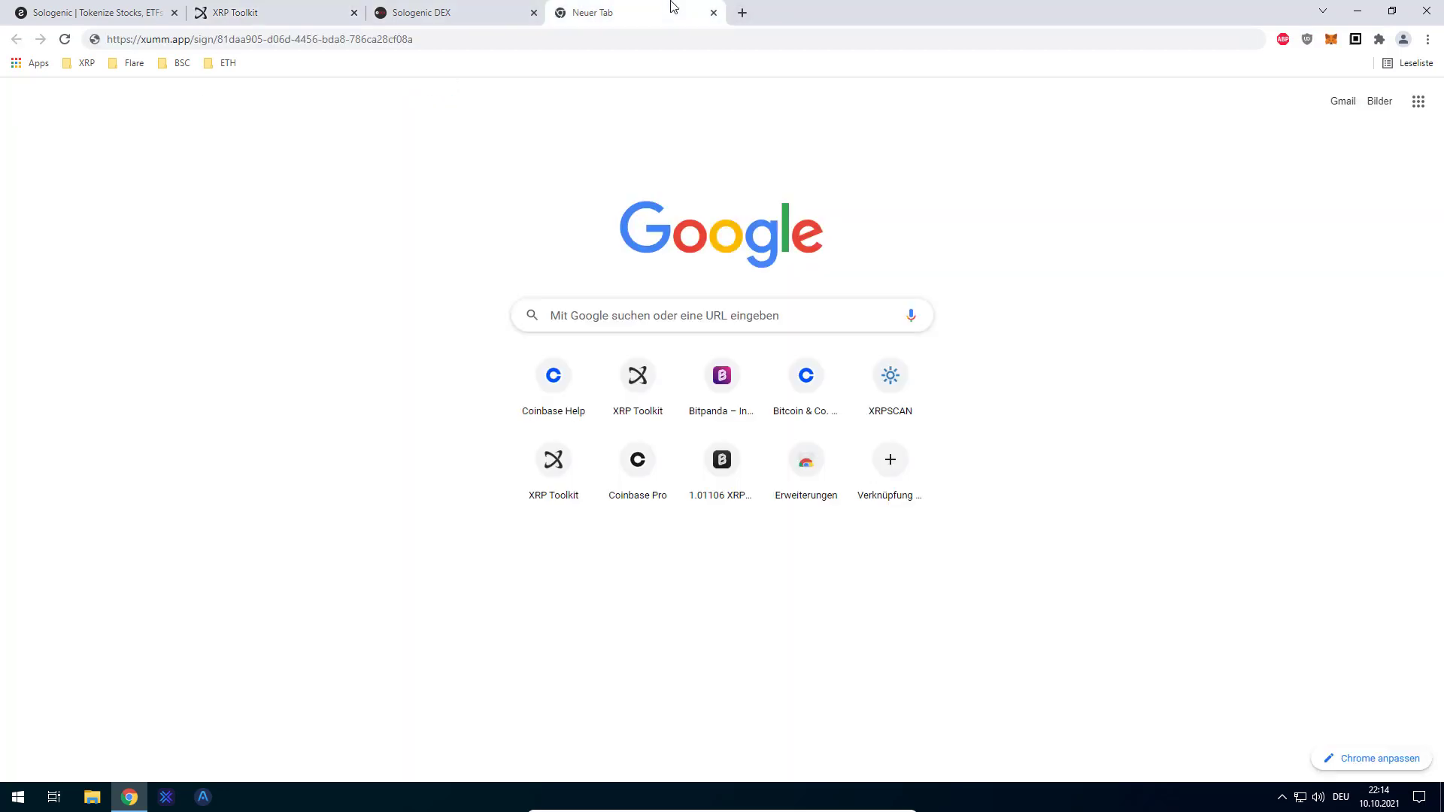
{"action": "type", "text": "ripple ca"}
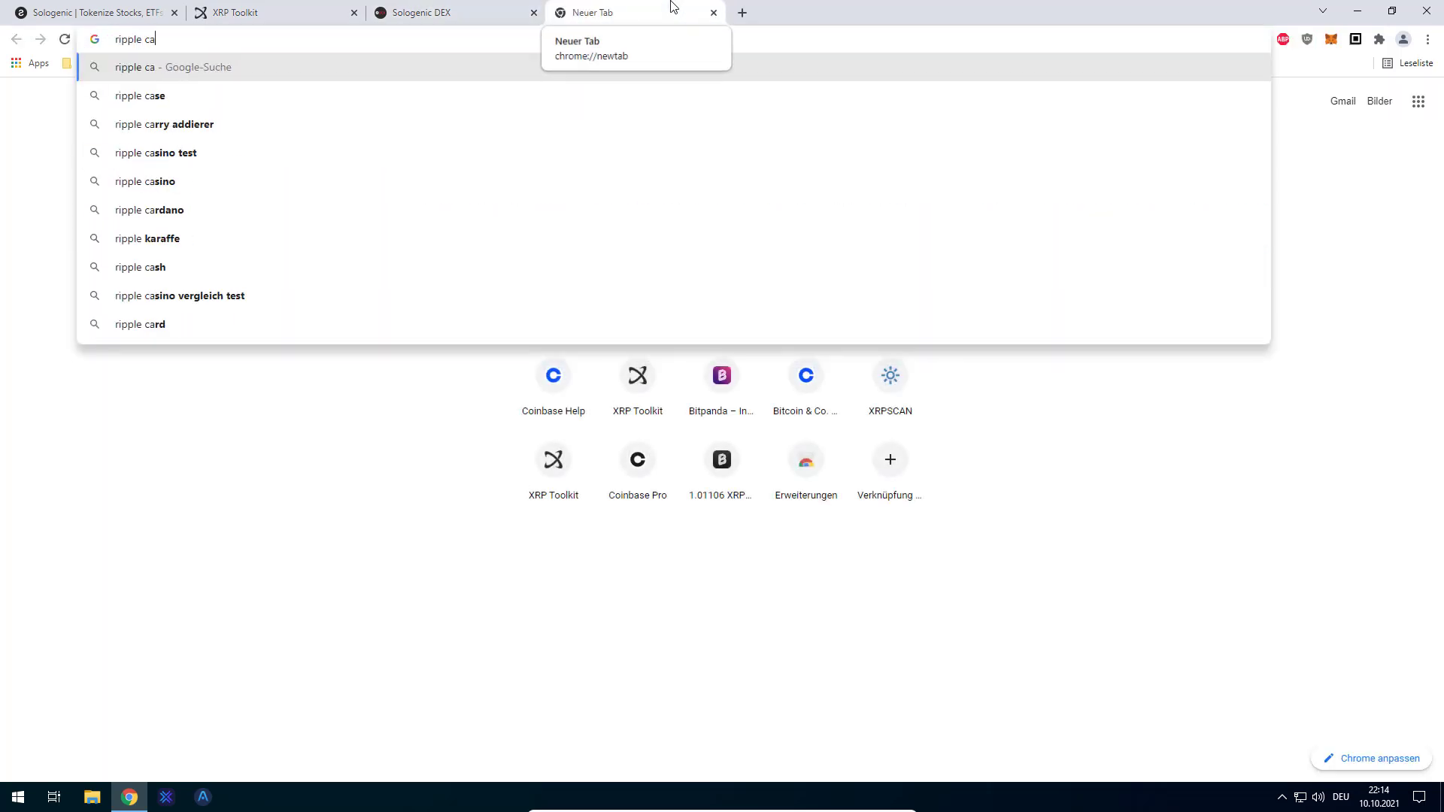
{"action": "type", "text": "harts"}
{"action": "key", "text": "Return"}
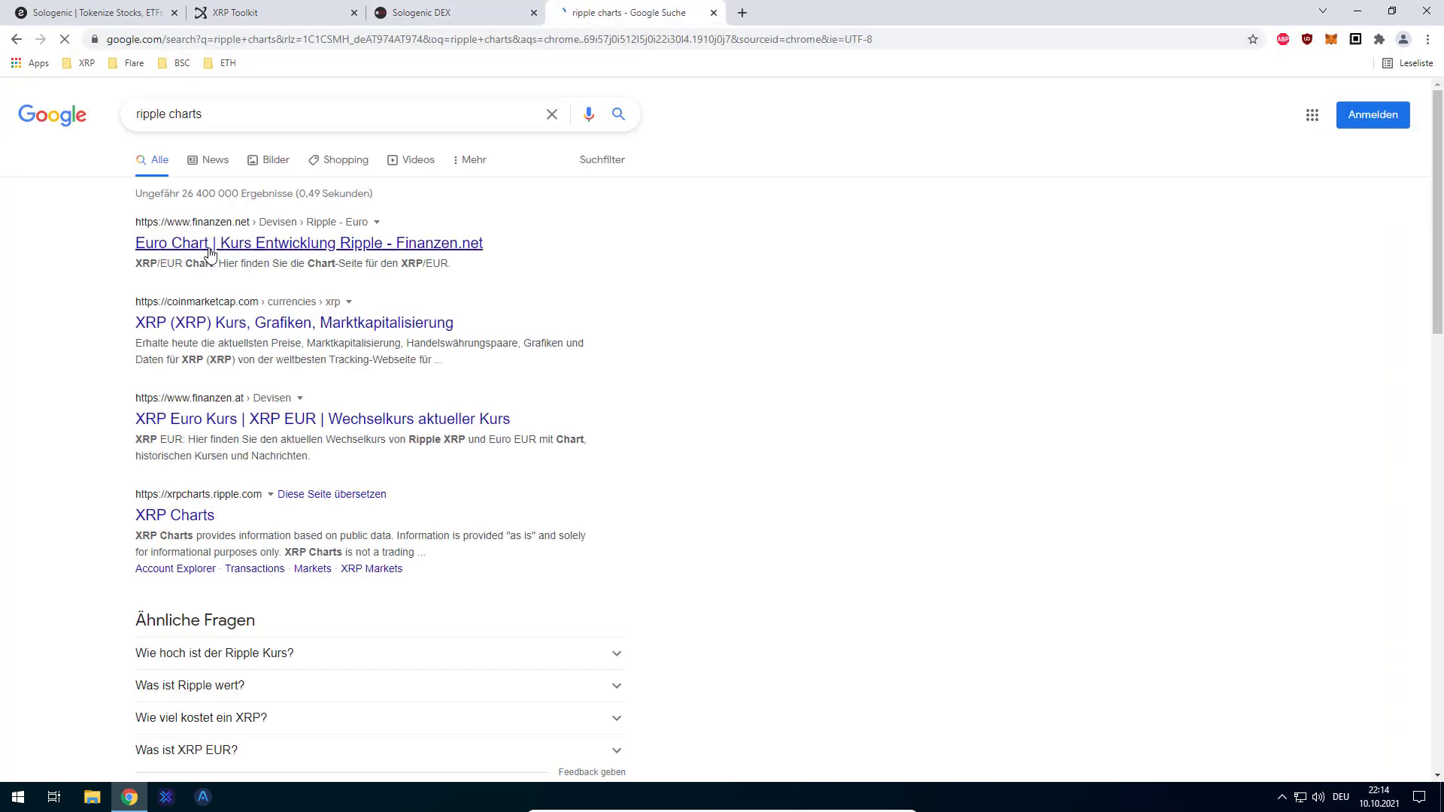
- Open XRP Charts from the results and show XRP Ledger trade volume split by trading pair
{"action": "left_click", "coordinate": [201, 518]}
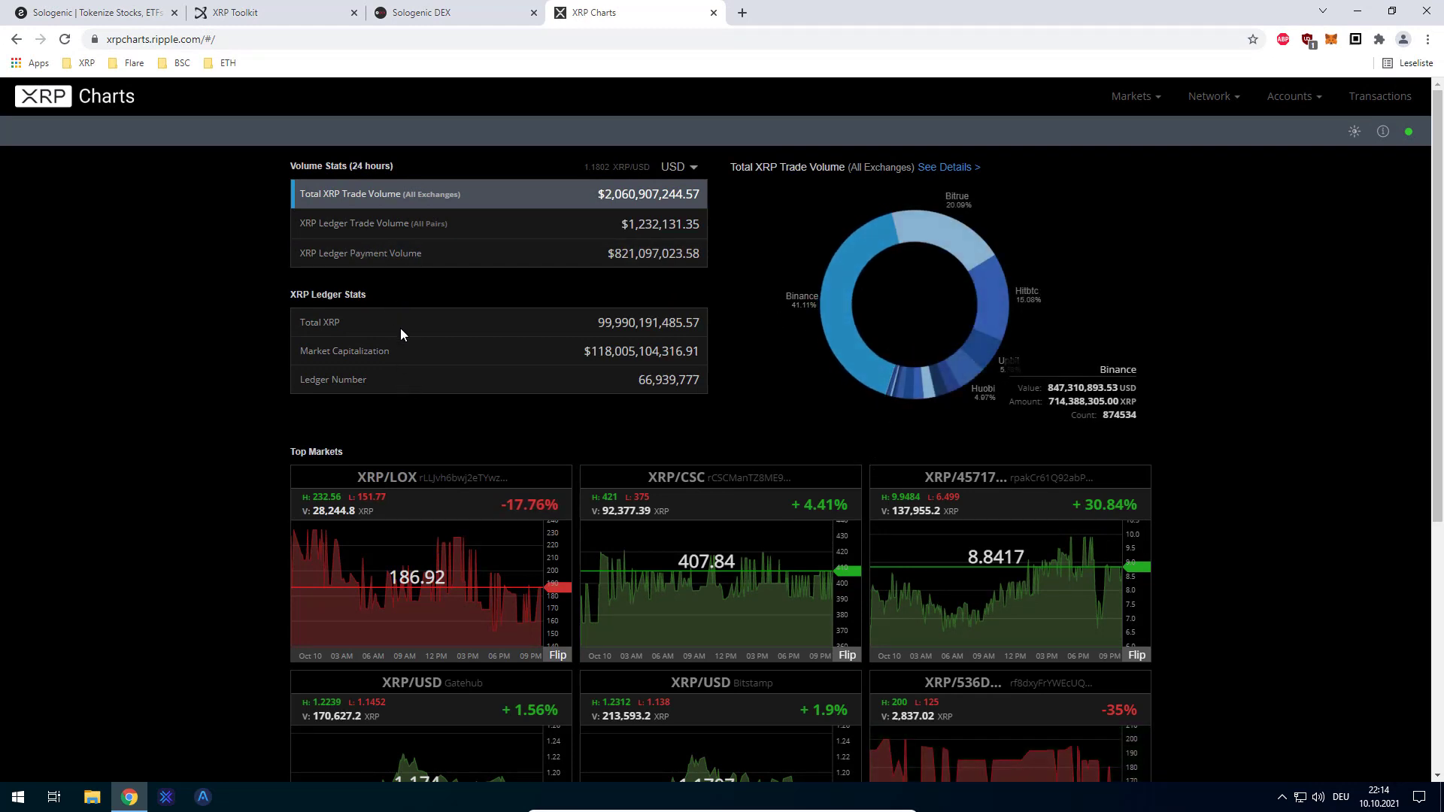
{"action": "left_click", "coordinate": [424, 227]}
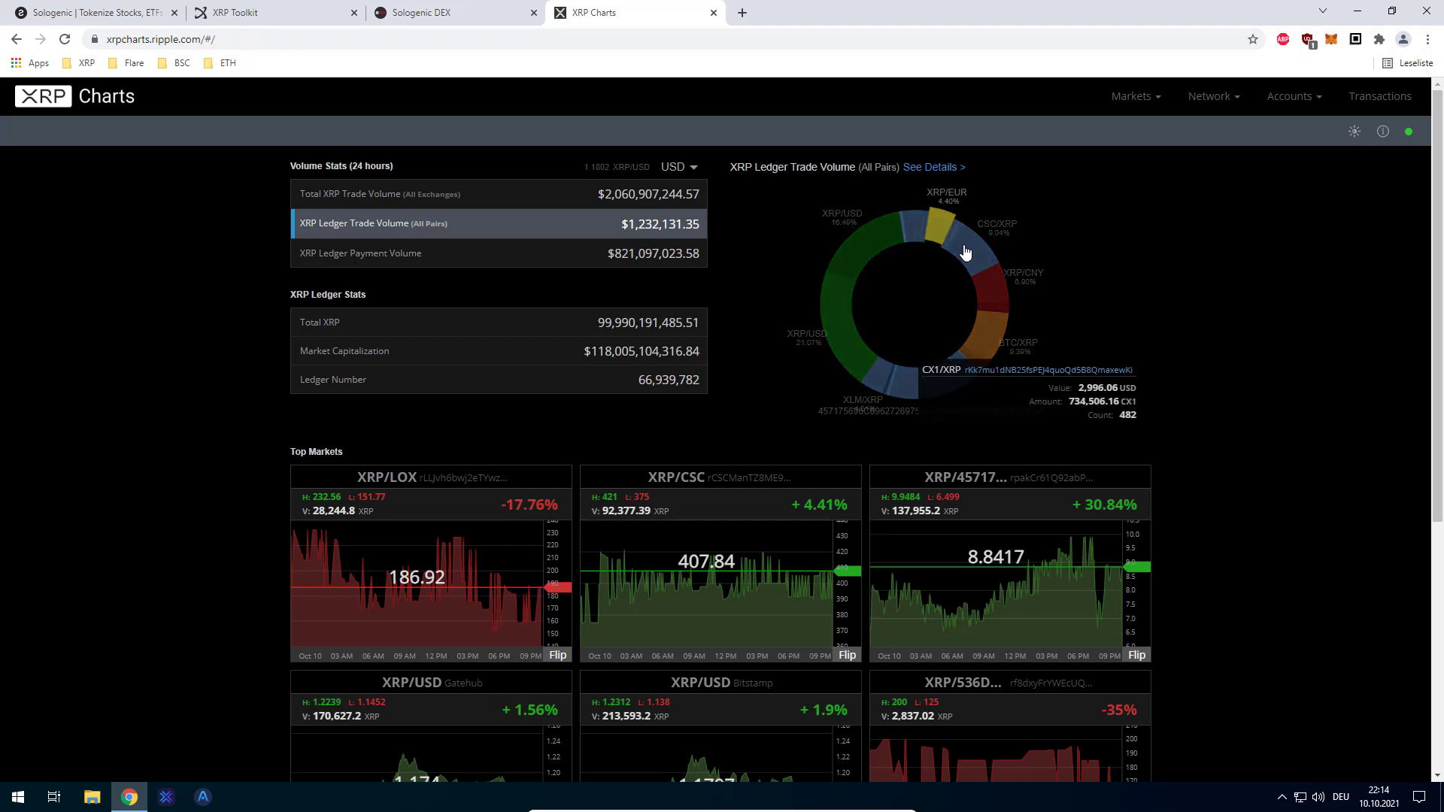
- Note the 0.0007 EUR spread, switch the quote to USD (Bitstamp), and note the new USD spread
{"action": "left_click", "coordinate": [240, 13]}
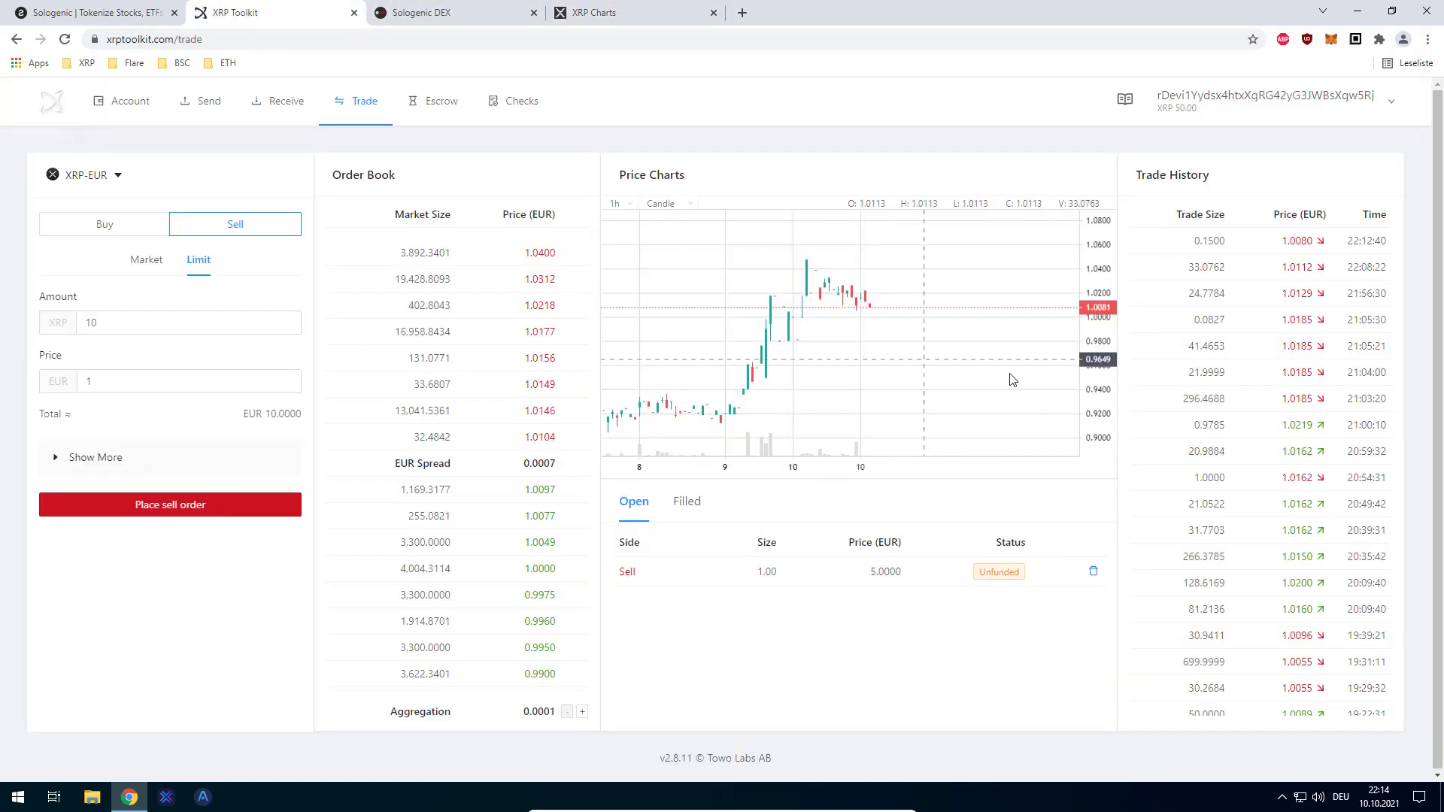
{"action": "double_click", "coordinate": [536, 464]}
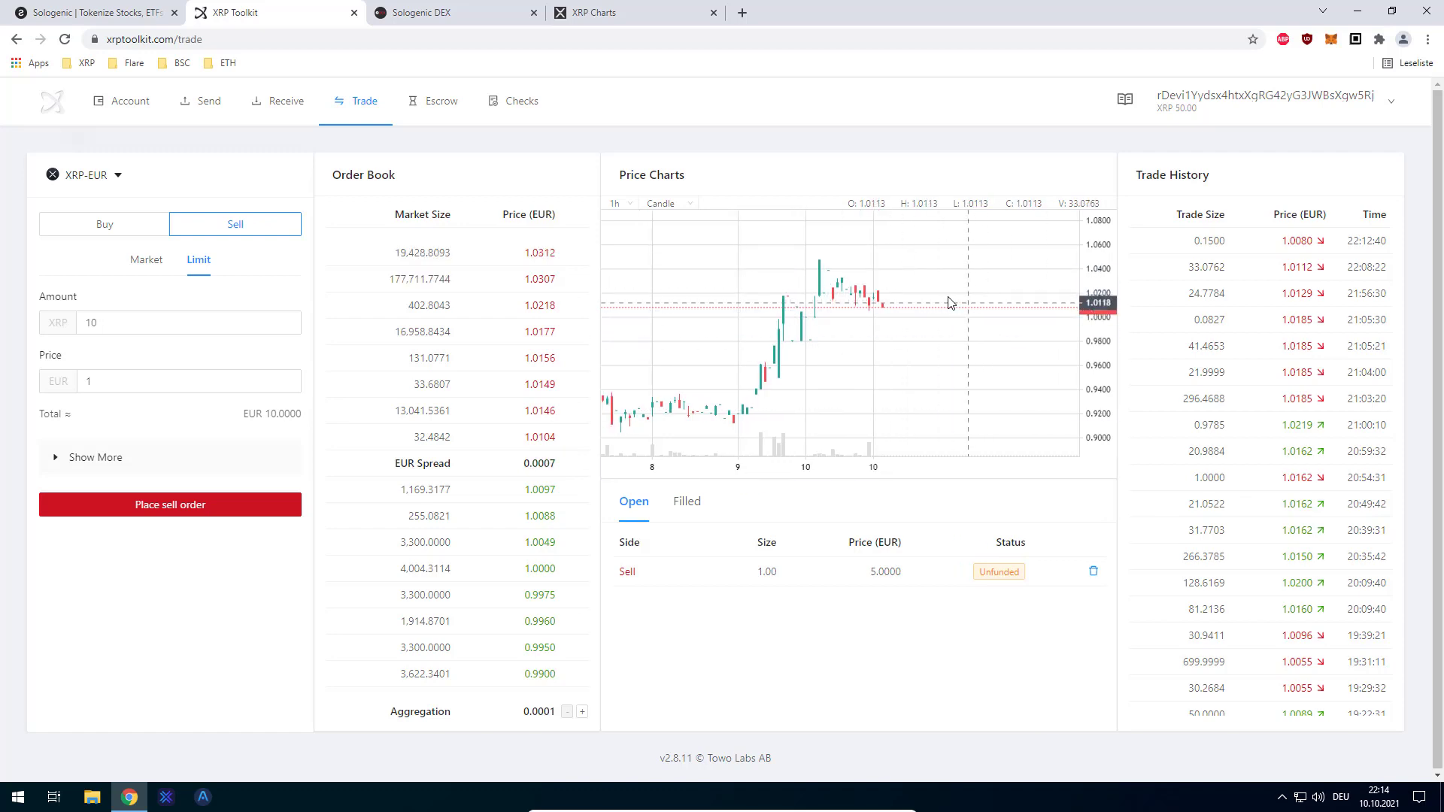
{"action": "left_click", "coordinate": [72, 177]}
{"action": "left_click", "coordinate": [153, 269]}
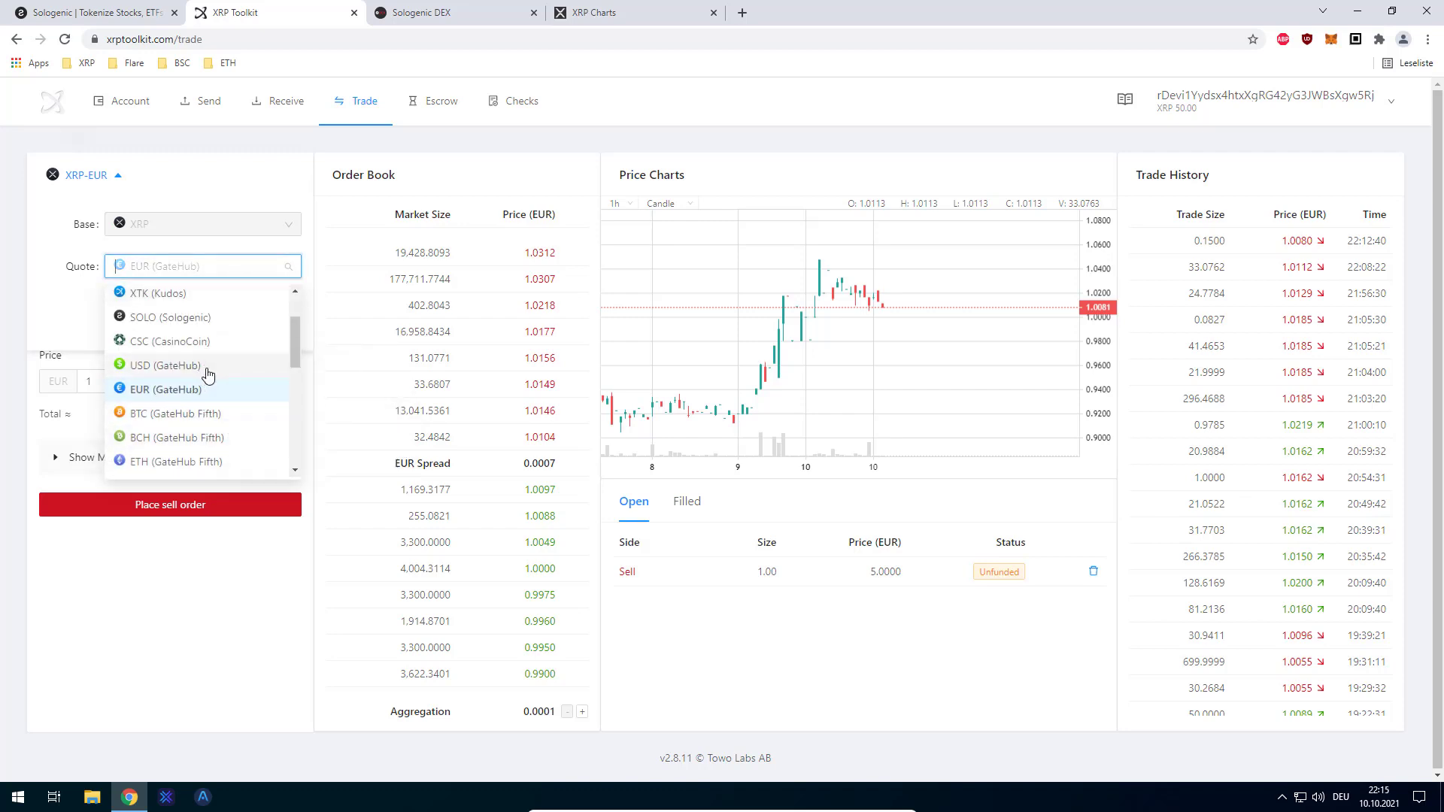
{"action": "type", "text": "uas"}
{"action": "key", "text": "BackSpace"}
{"action": "type", "text": "sd"}
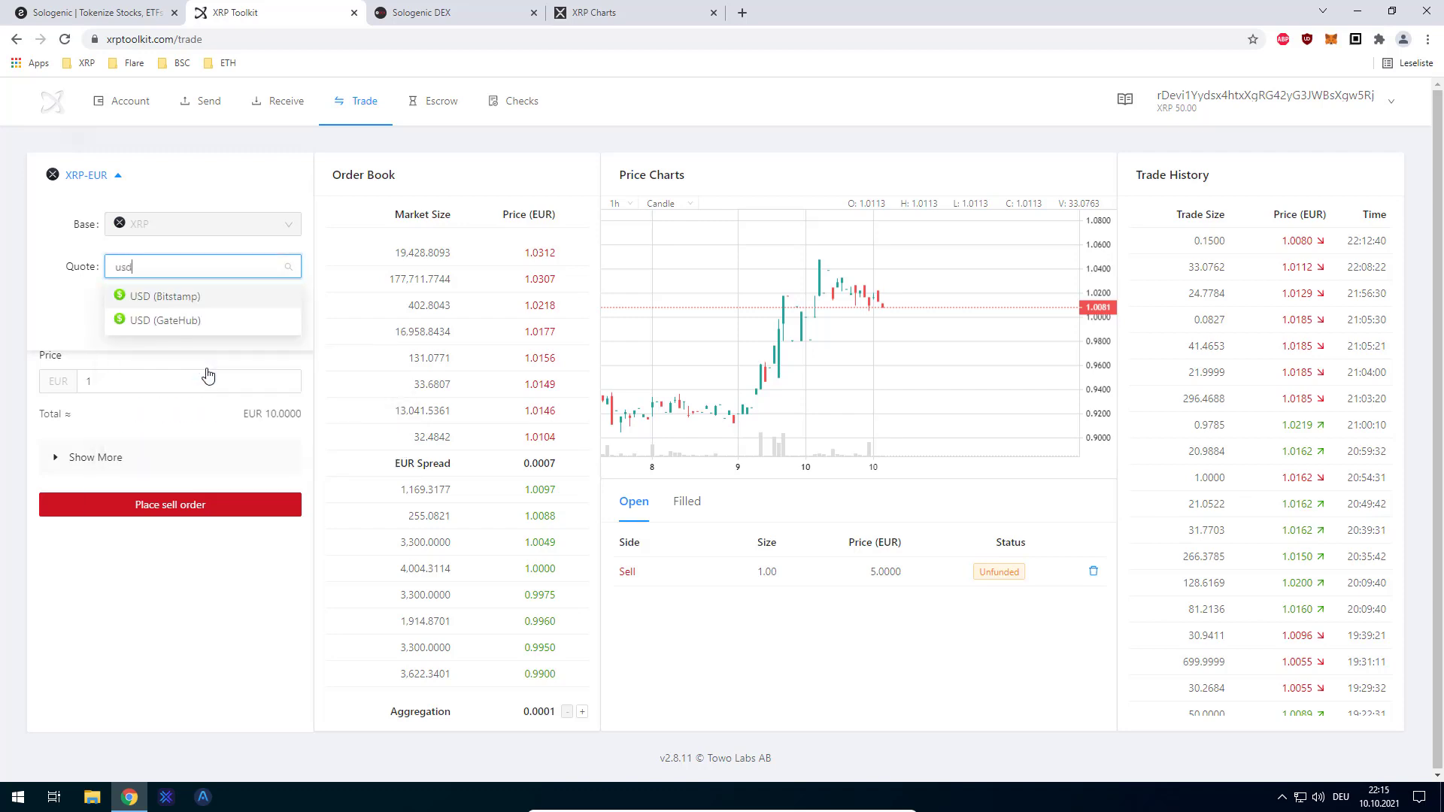
{"action": "left_click", "coordinate": [198, 299]}
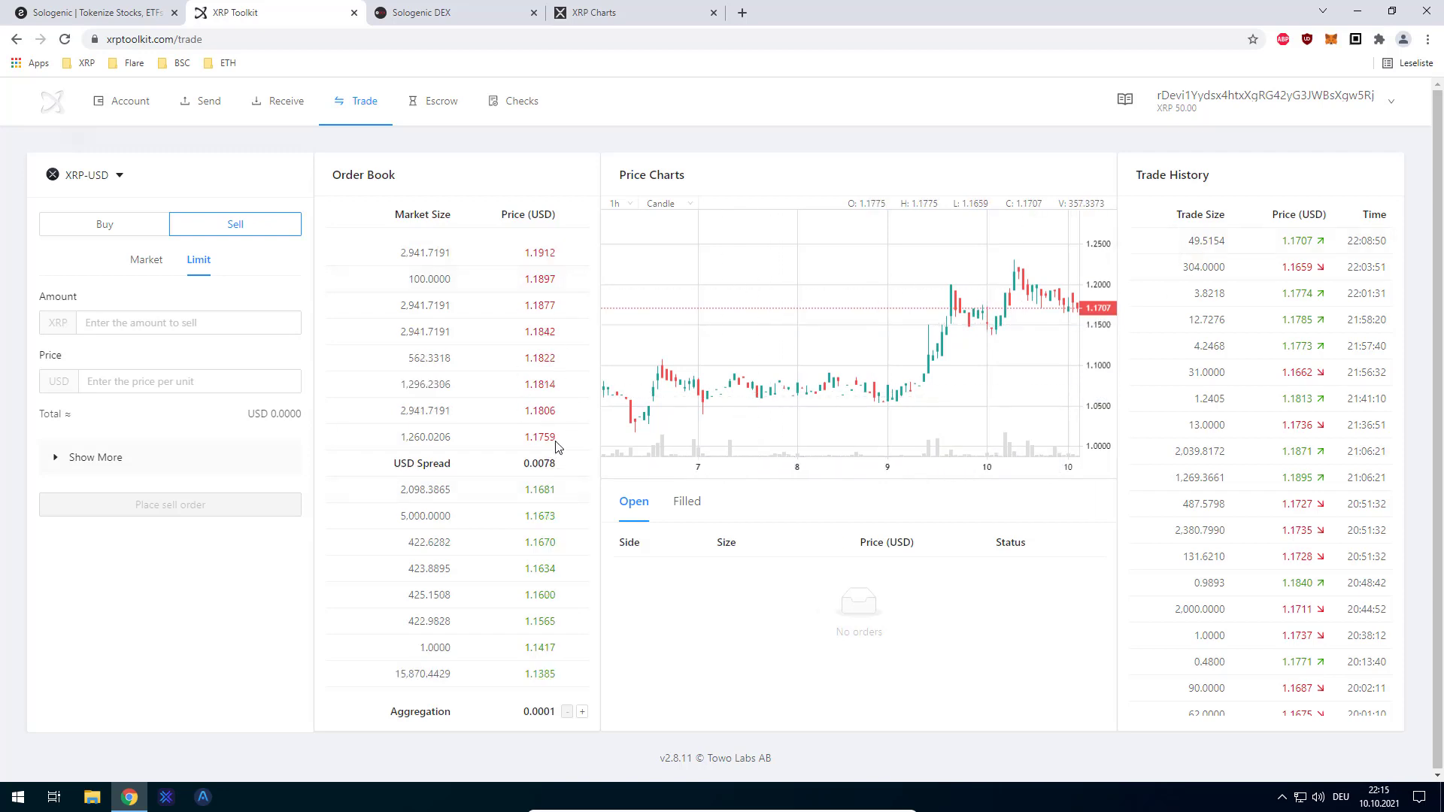
{"action": "double_click", "coordinate": [539, 464]}
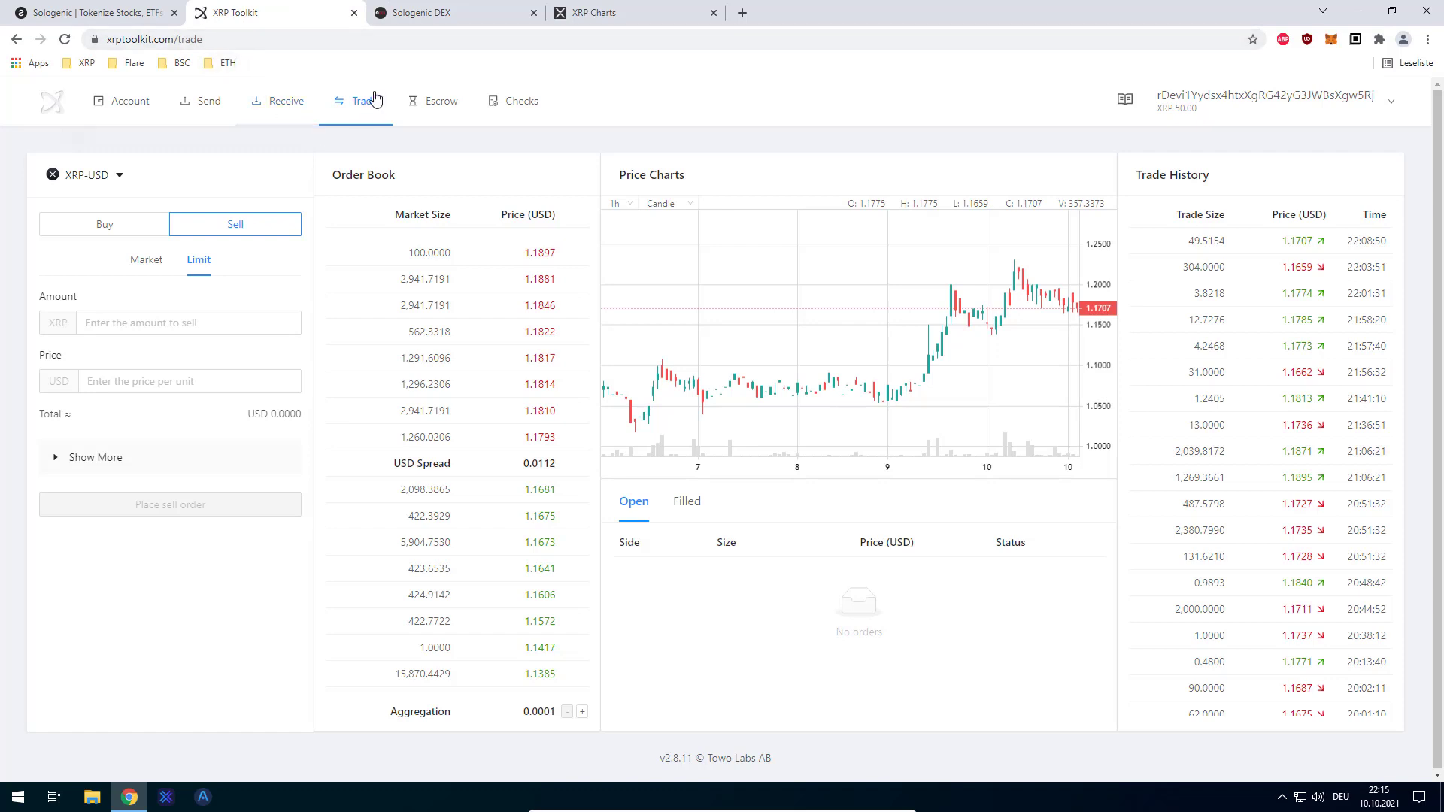
- On Sologenic DEX's SOLO/XRP page, keep a market order and zoom the chart to 1d, then 1h
{"action": "left_click", "coordinate": [497, 9]}
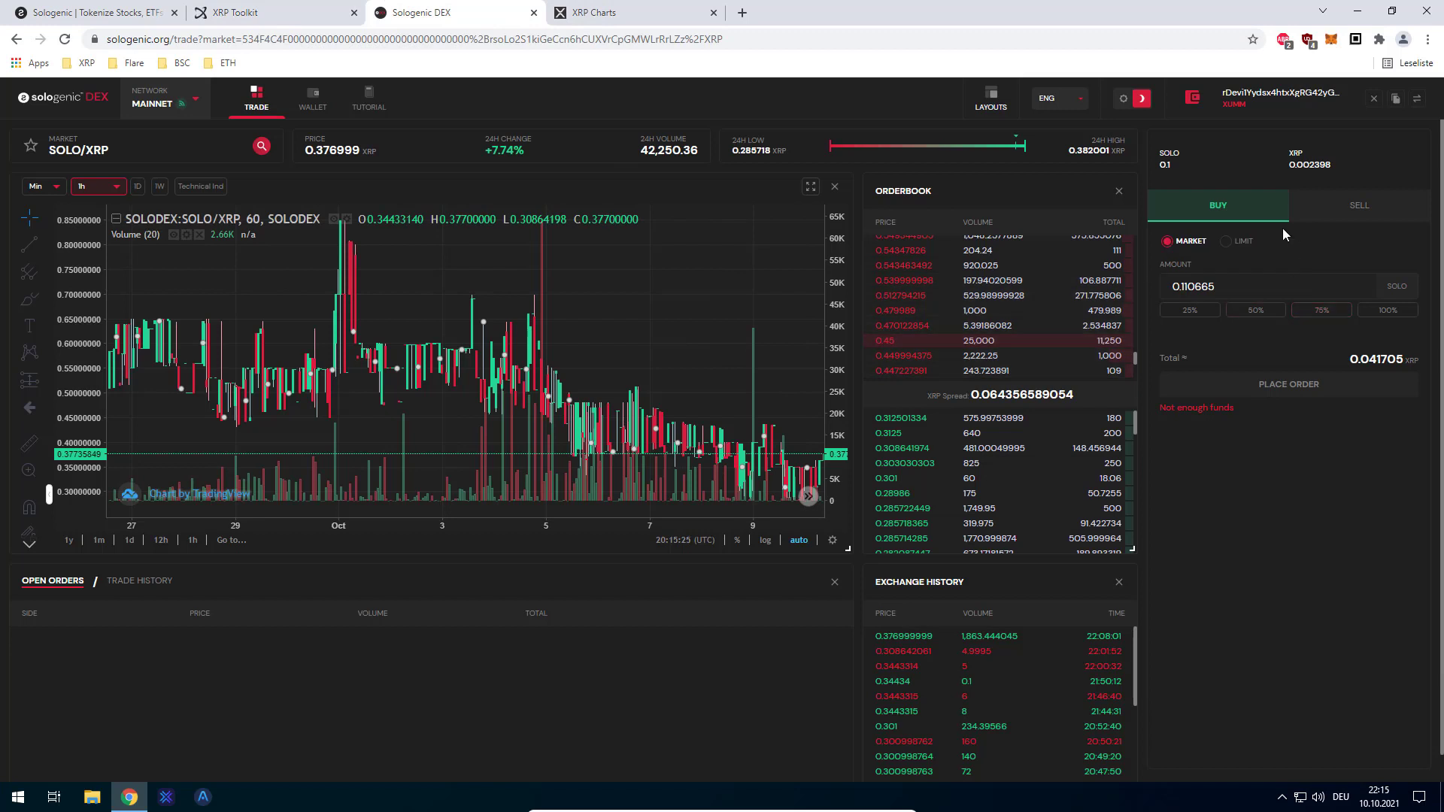
{"action": "double_click", "coordinate": [1196, 242]}
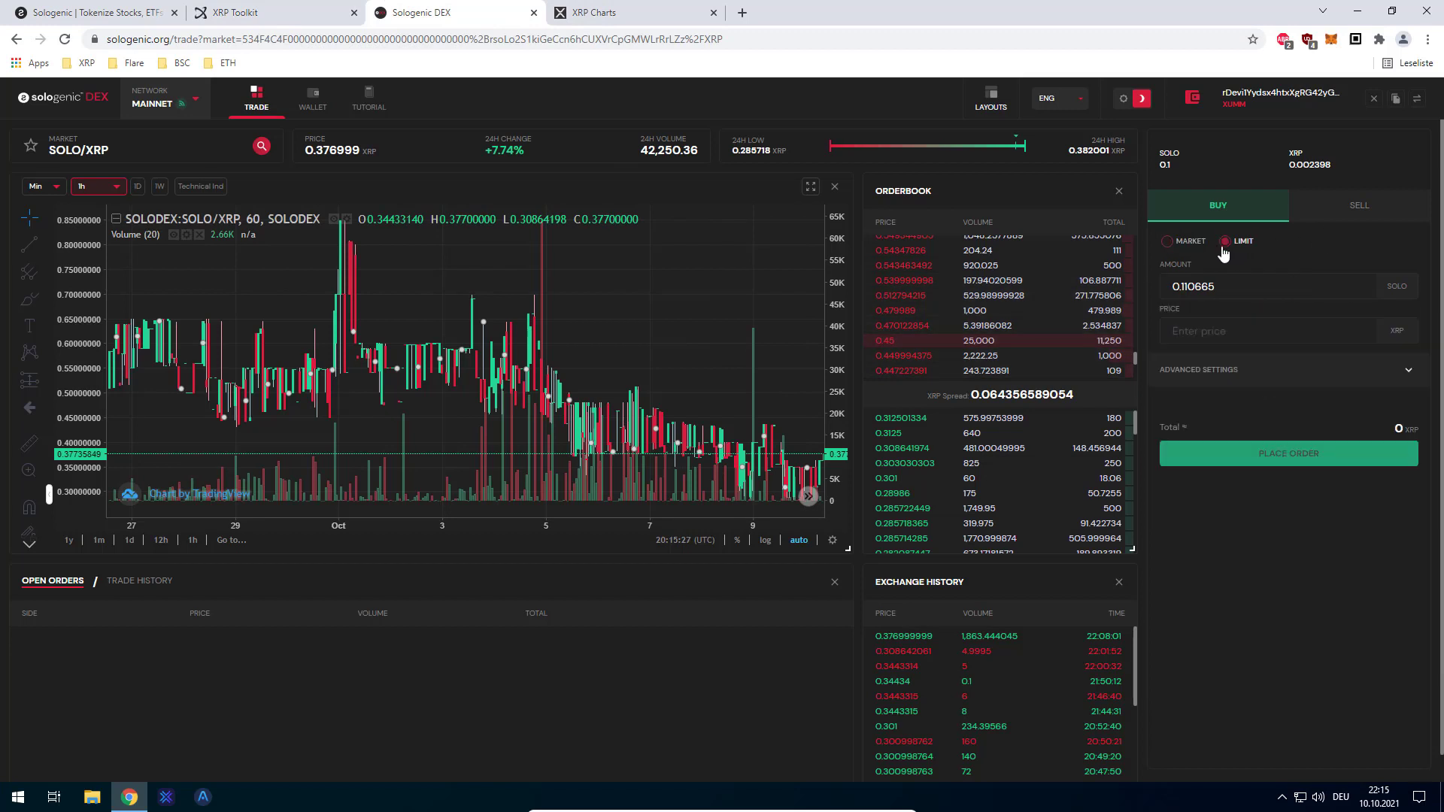
{"action": "left_click", "coordinate": [1220, 244]}
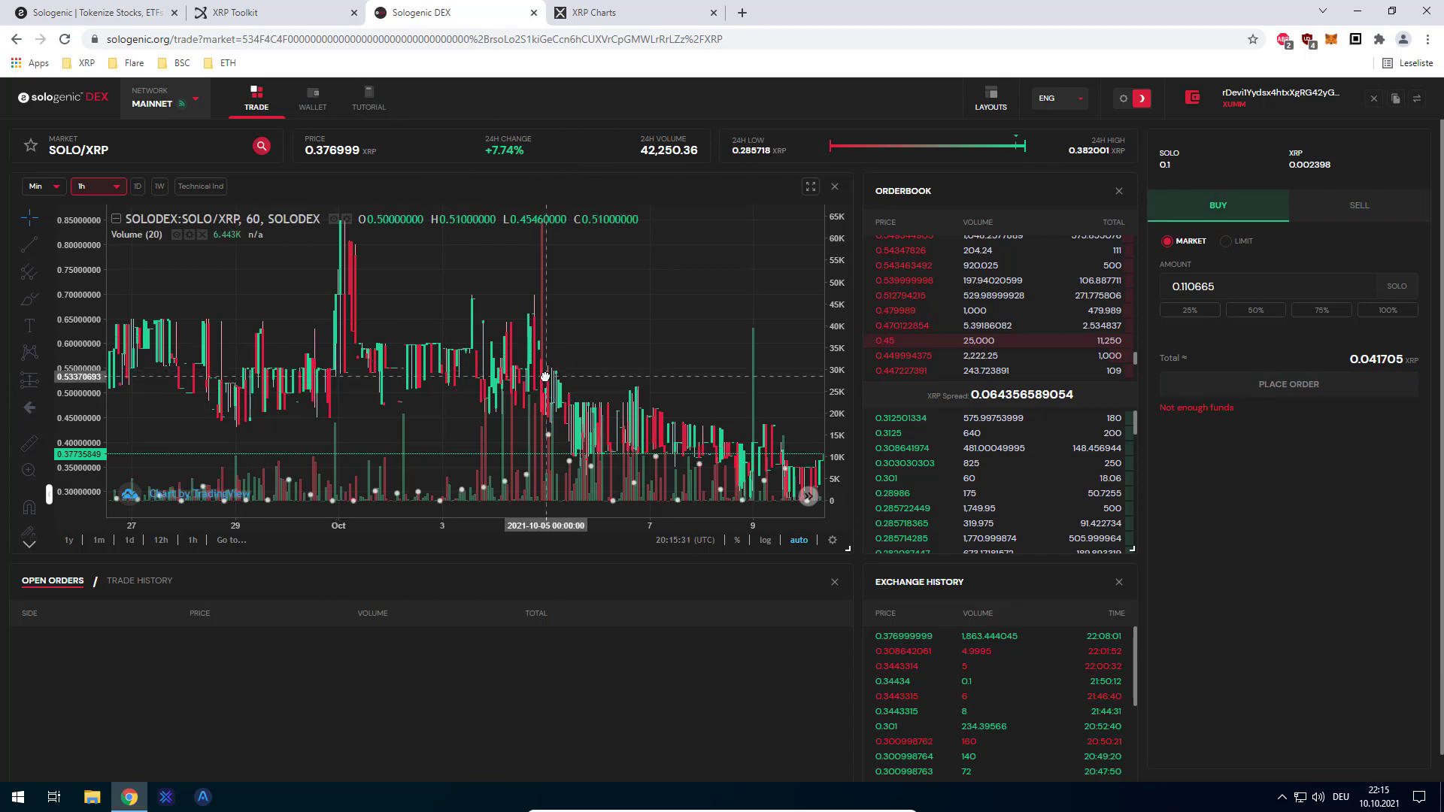
{"action": "left_click_drag", "start_coordinate": [542, 361], "coordinate": [150, 452]}
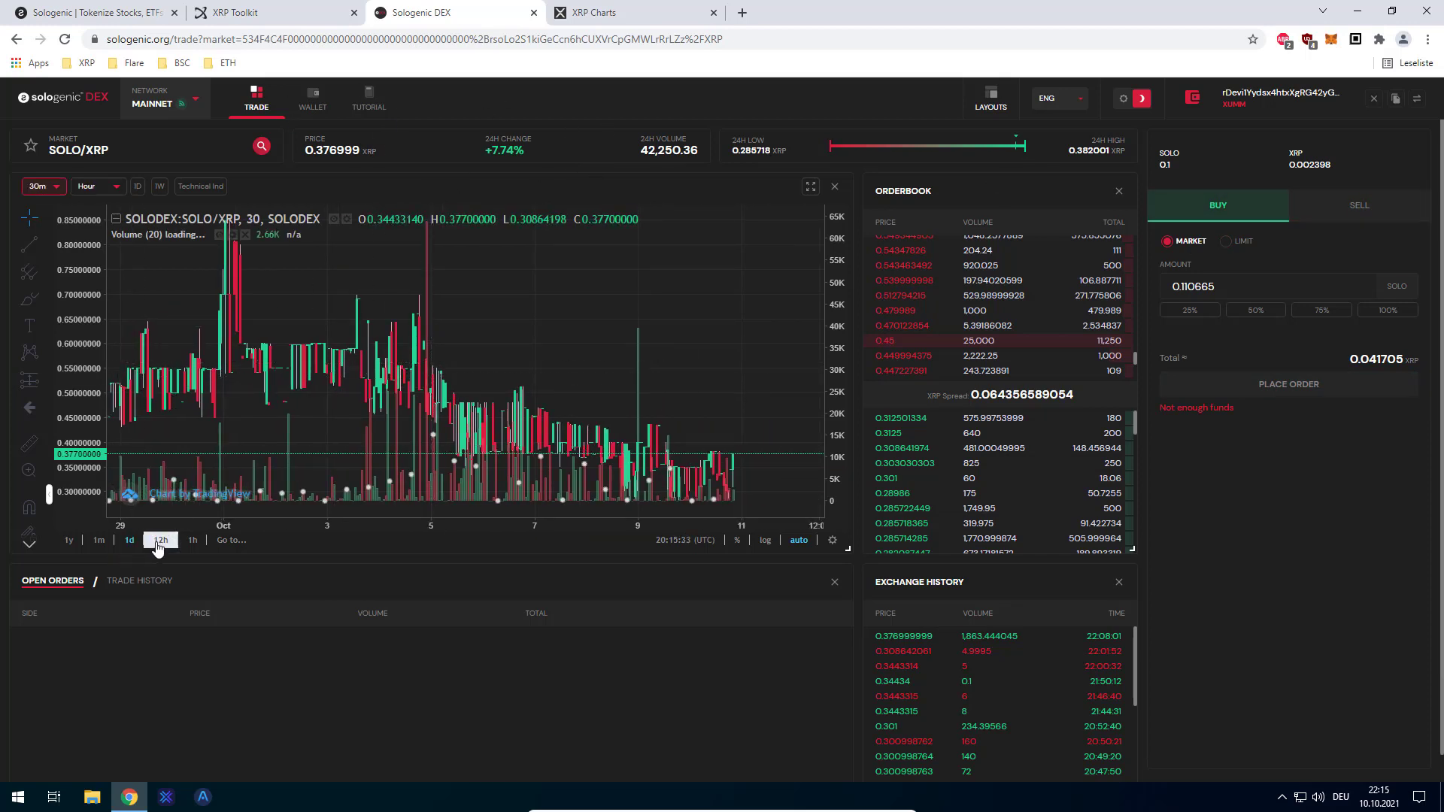
{"action": "left_click", "coordinate": [134, 540]}
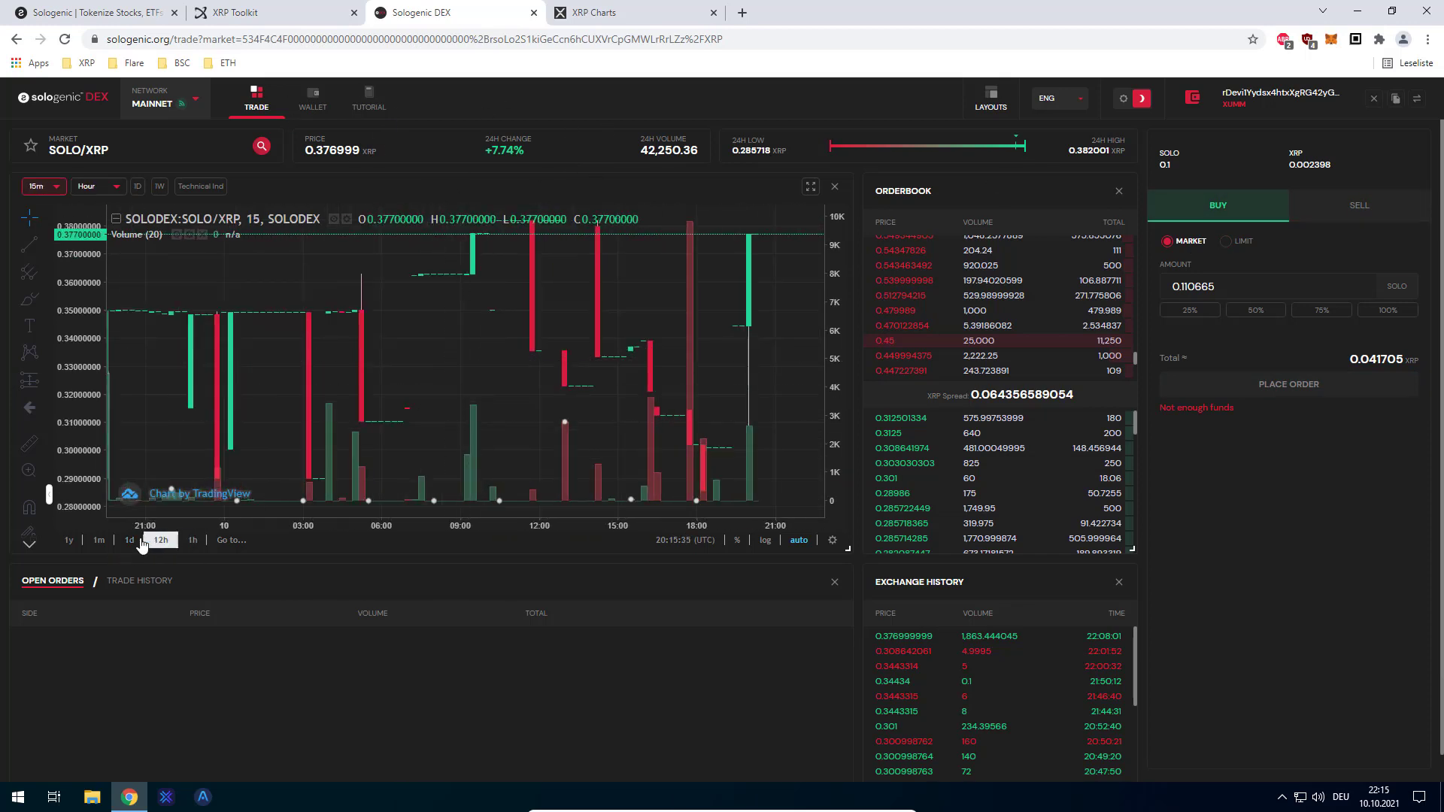
{"action": "left_click", "coordinate": [192, 540]}
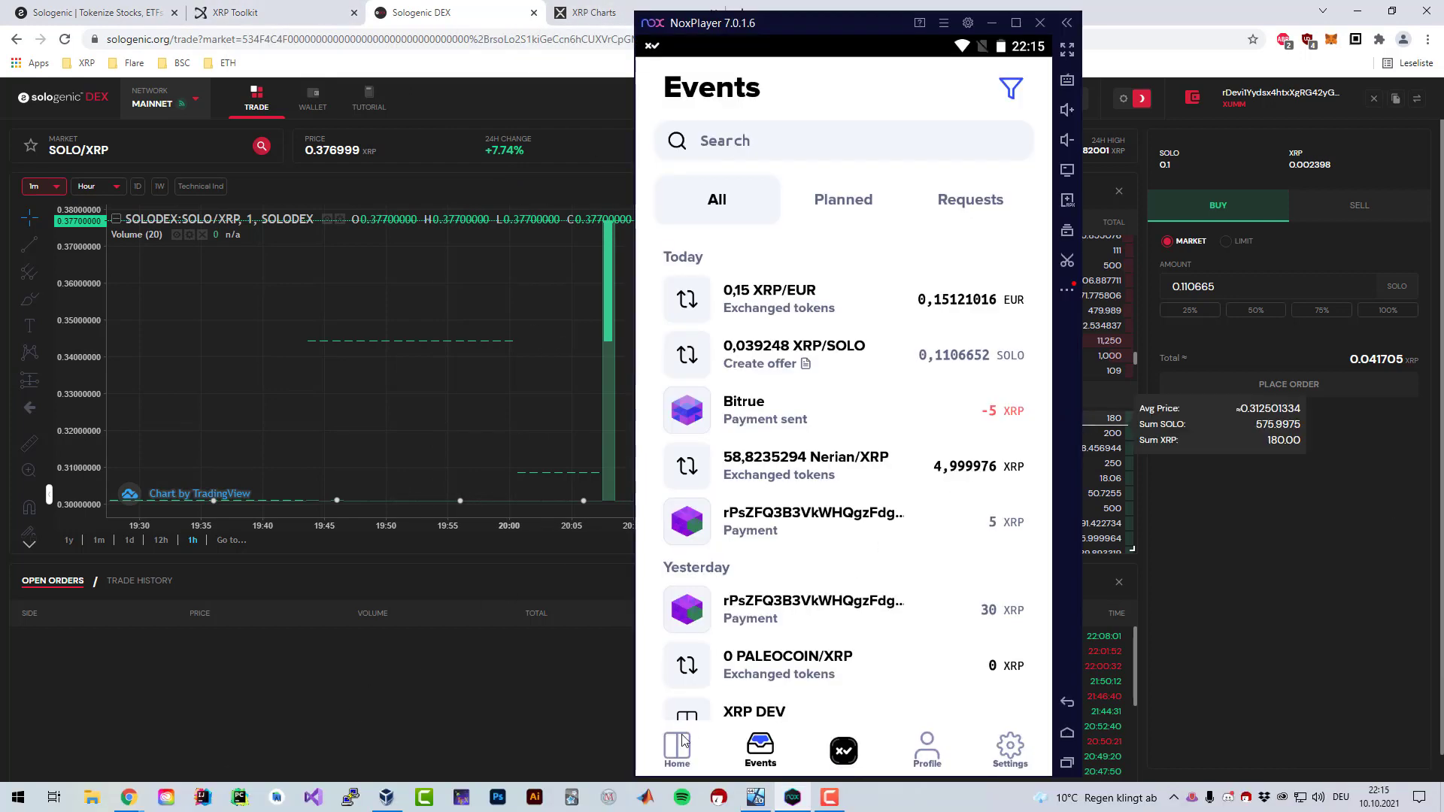
- Start an exchange spending 0,19 GateHub Euro for XRP, then abandon it
{"action": "left_click", "coordinate": [680, 745]}
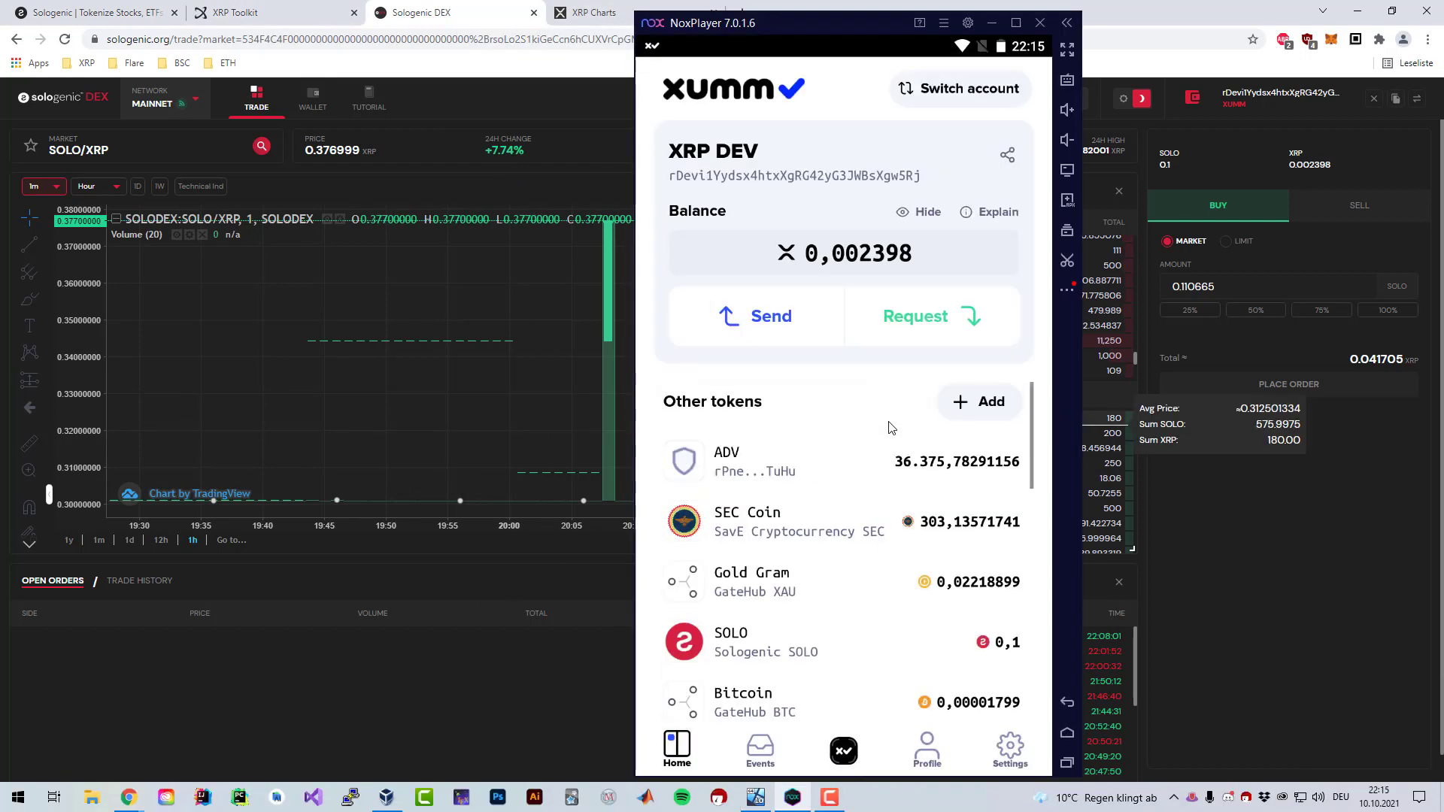
{"action": "scroll", "coordinate": [894, 451], "scroll_direction": "down", "scroll_amount": 2}
{"action": "scroll", "coordinate": [860, 540], "scroll_direction": "down", "scroll_amount": 6}
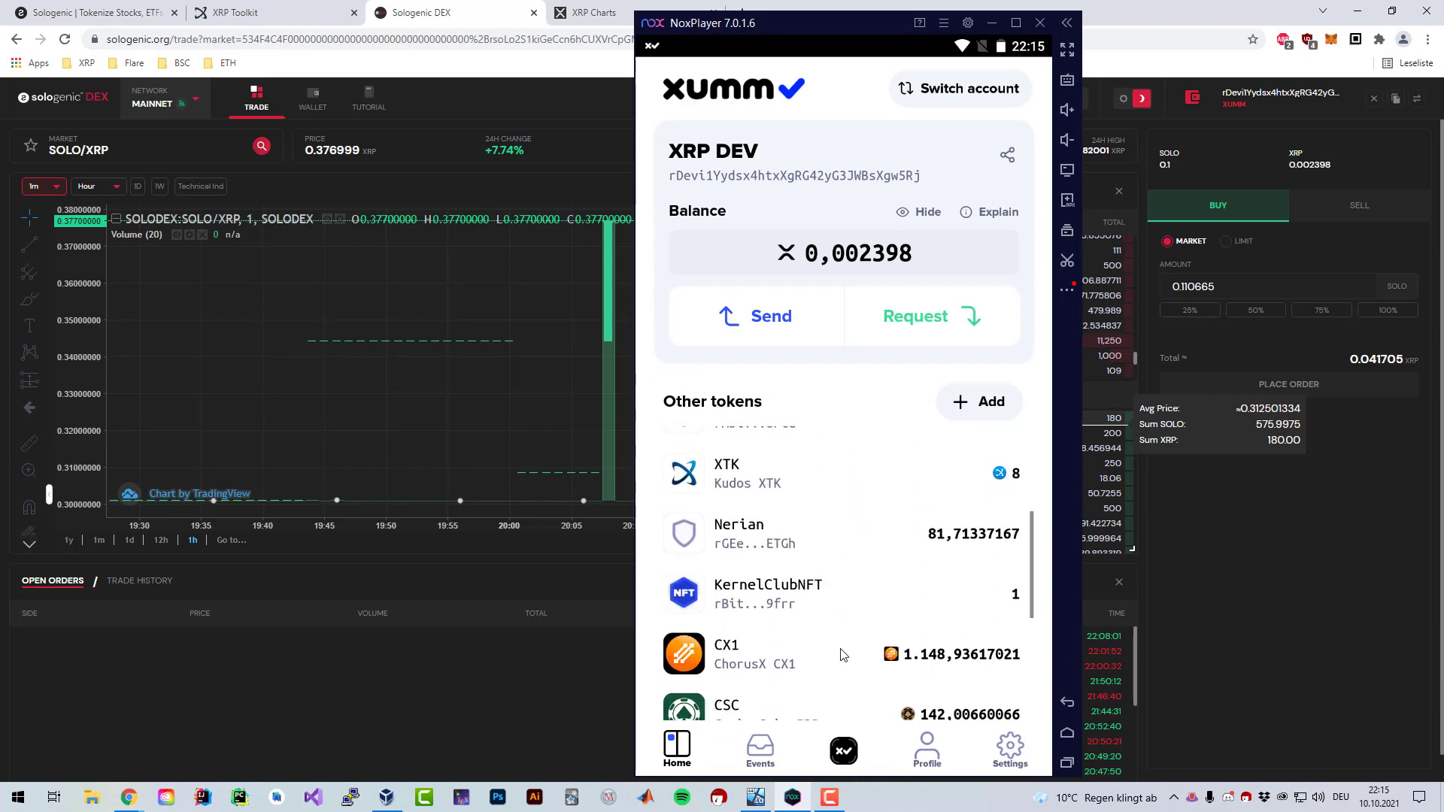
{"action": "left_click", "coordinate": [778, 700]}
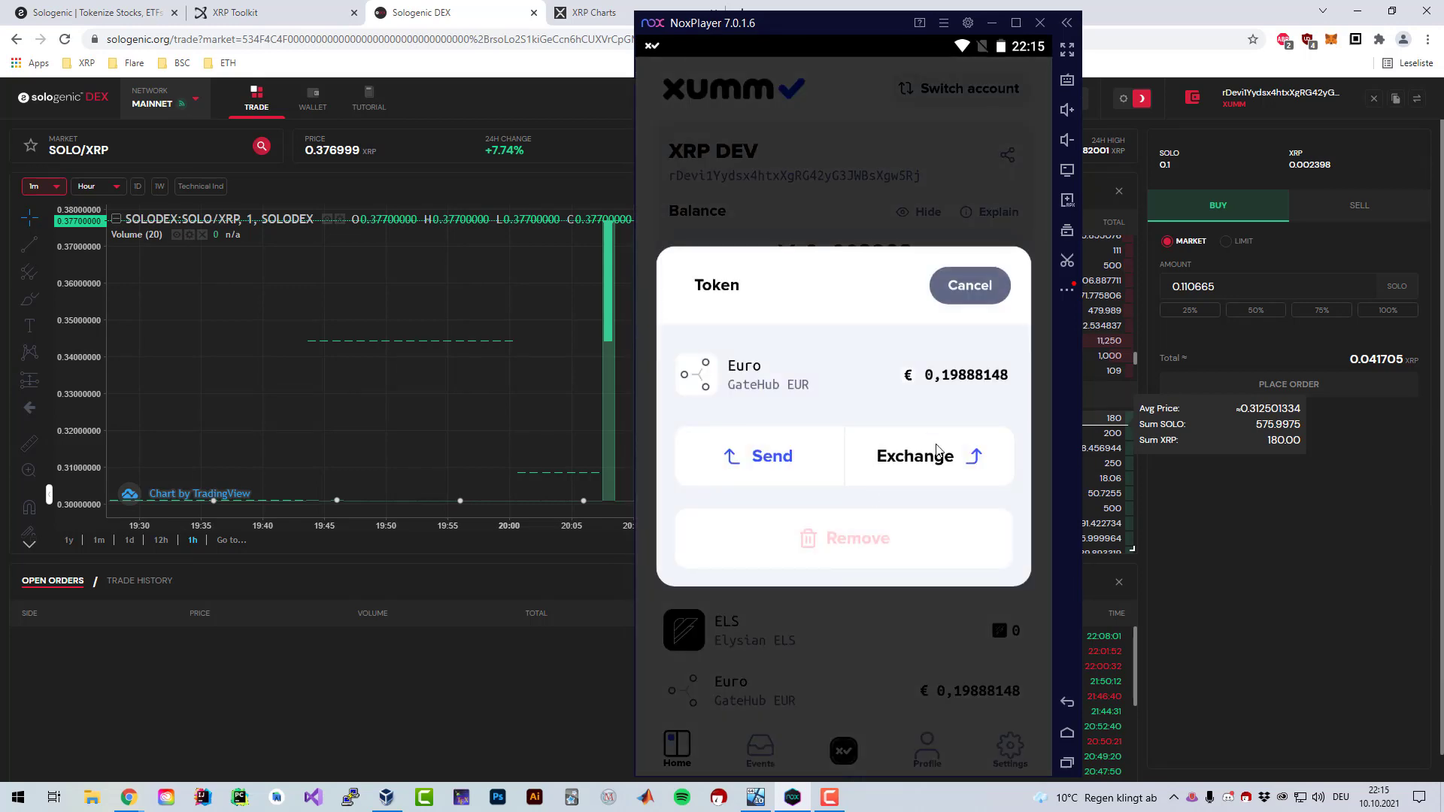
{"action": "left_click", "coordinate": [924, 455]}
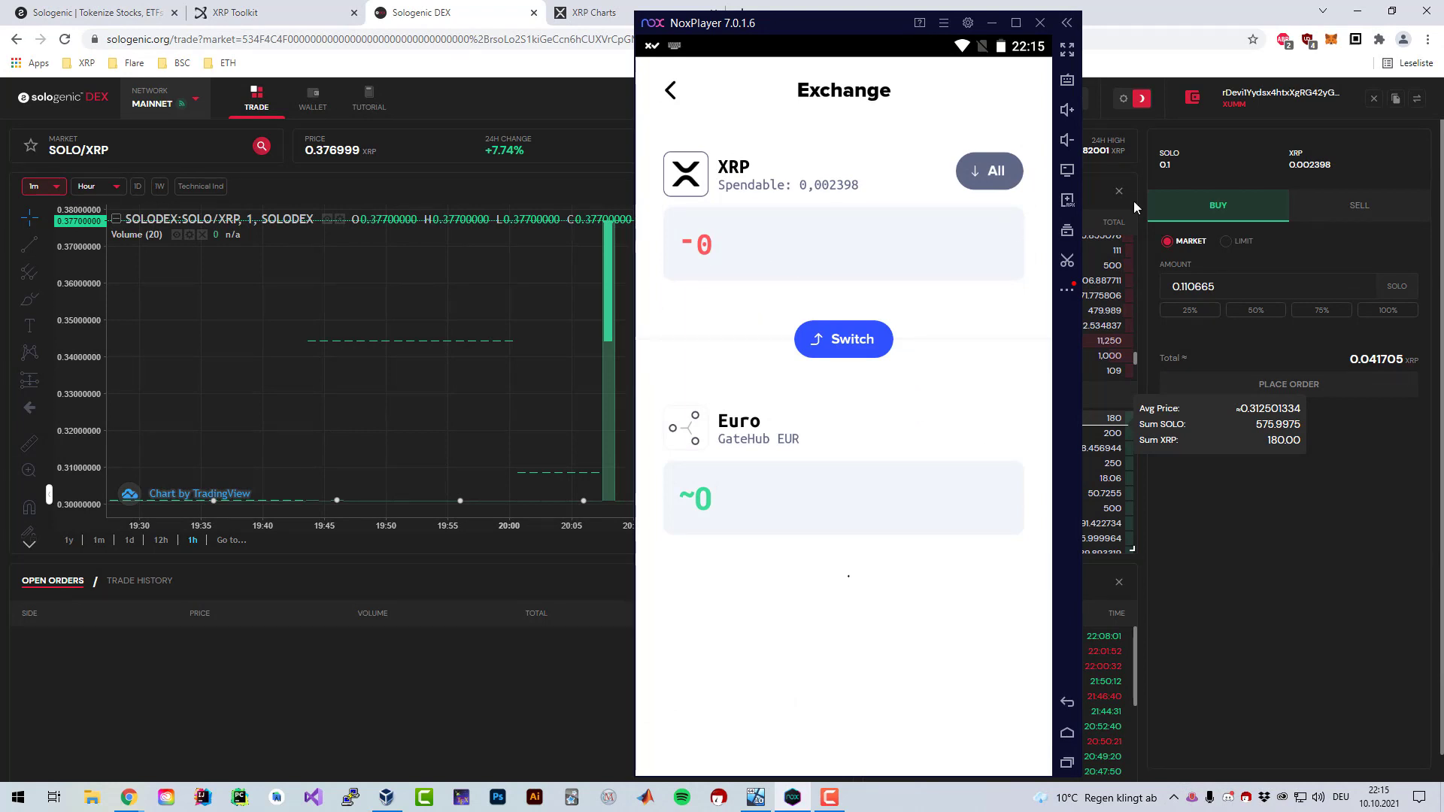
{"action": "left_click", "coordinate": [855, 340]}
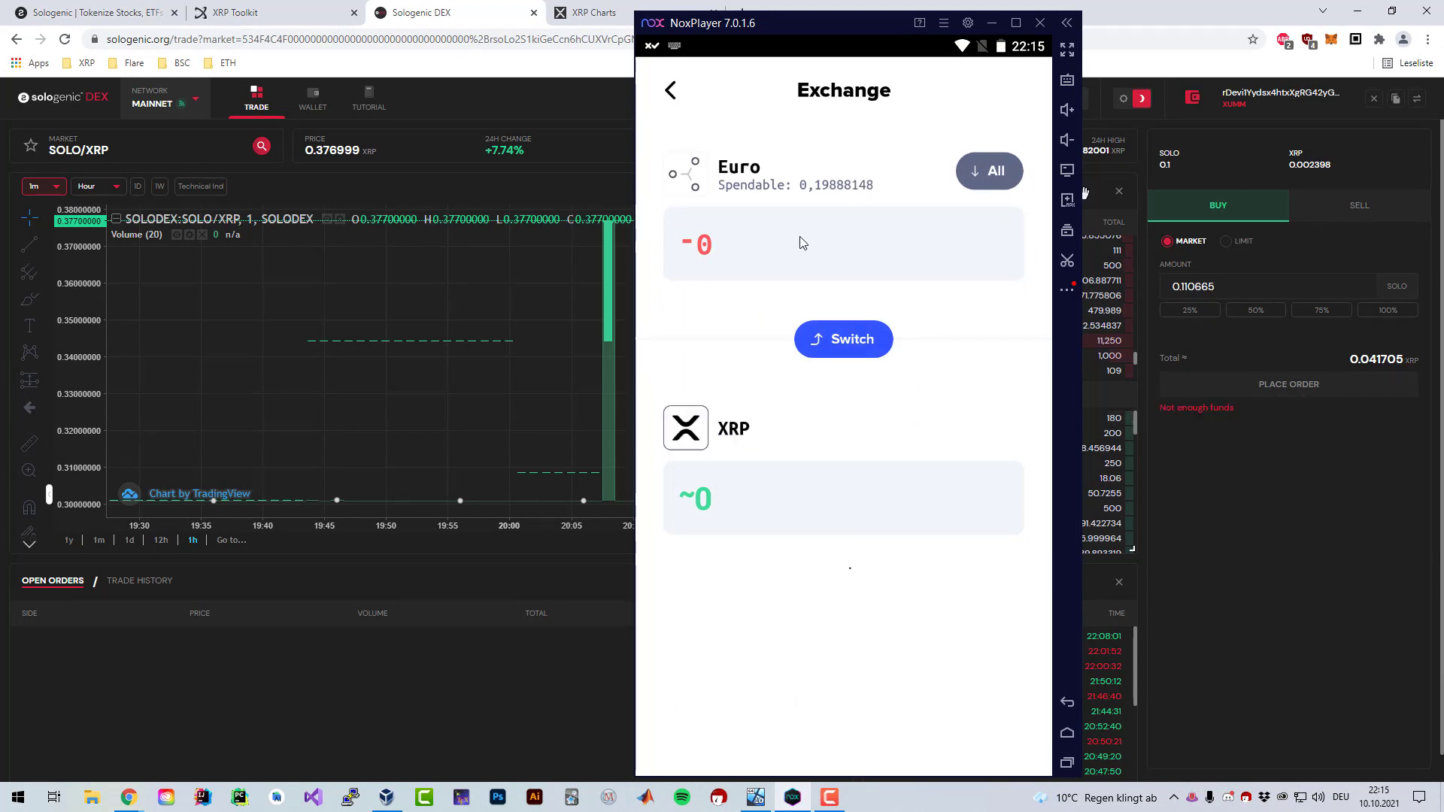
{"action": "type", "text": ",19"}
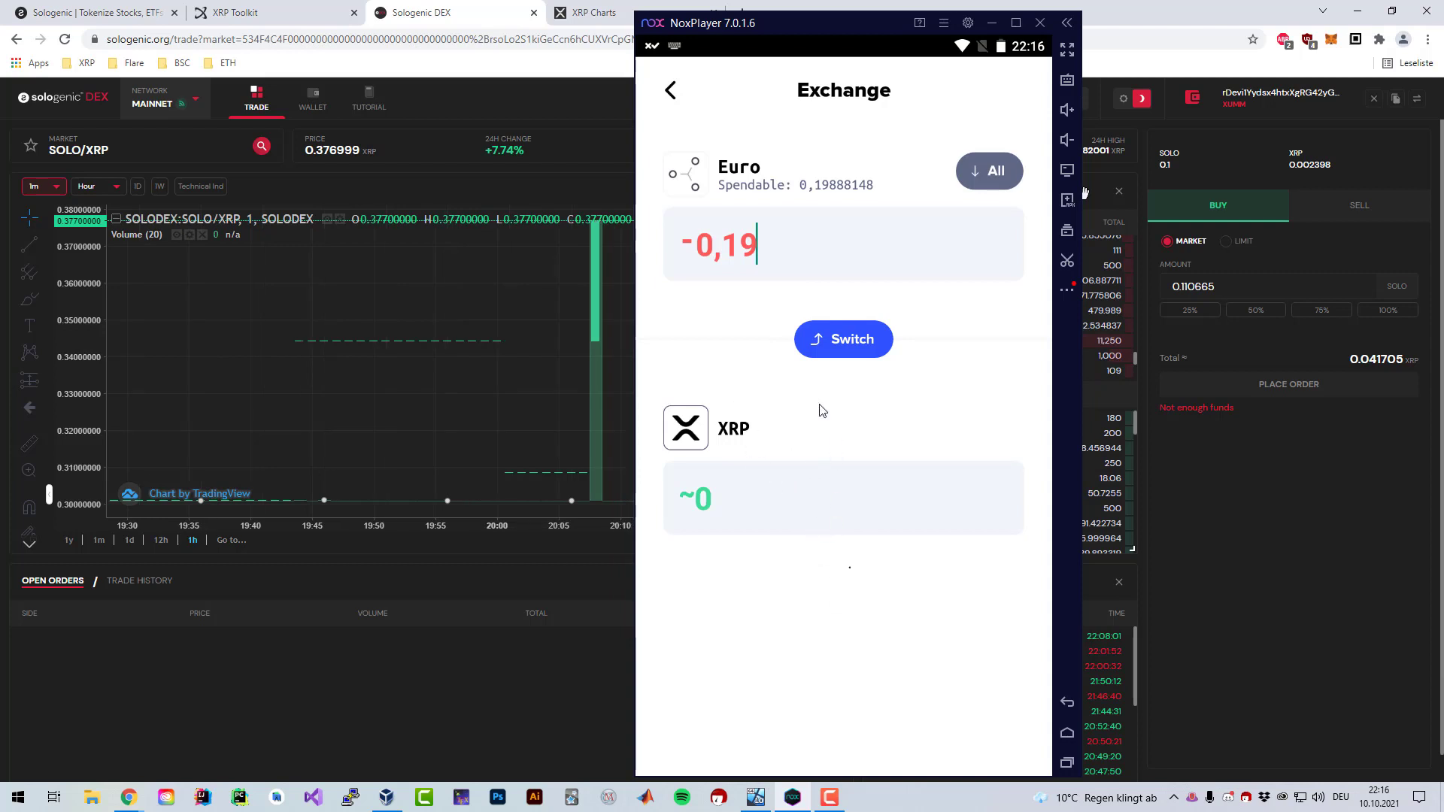
{"action": "left_click", "coordinate": [671, 90]}
- Set up a new exchange spending 0,13 GateHub EUR for XRP
{"action": "scroll", "coordinate": [868, 566], "scroll_direction": "up", "scroll_amount": 3}
{"action": "scroll", "coordinate": [869, 565], "scroll_direction": "down", "scroll_amount": 3}
{"action": "left_click", "coordinate": [775, 721]}
{"action": "left_click", "coordinate": [920, 470]}
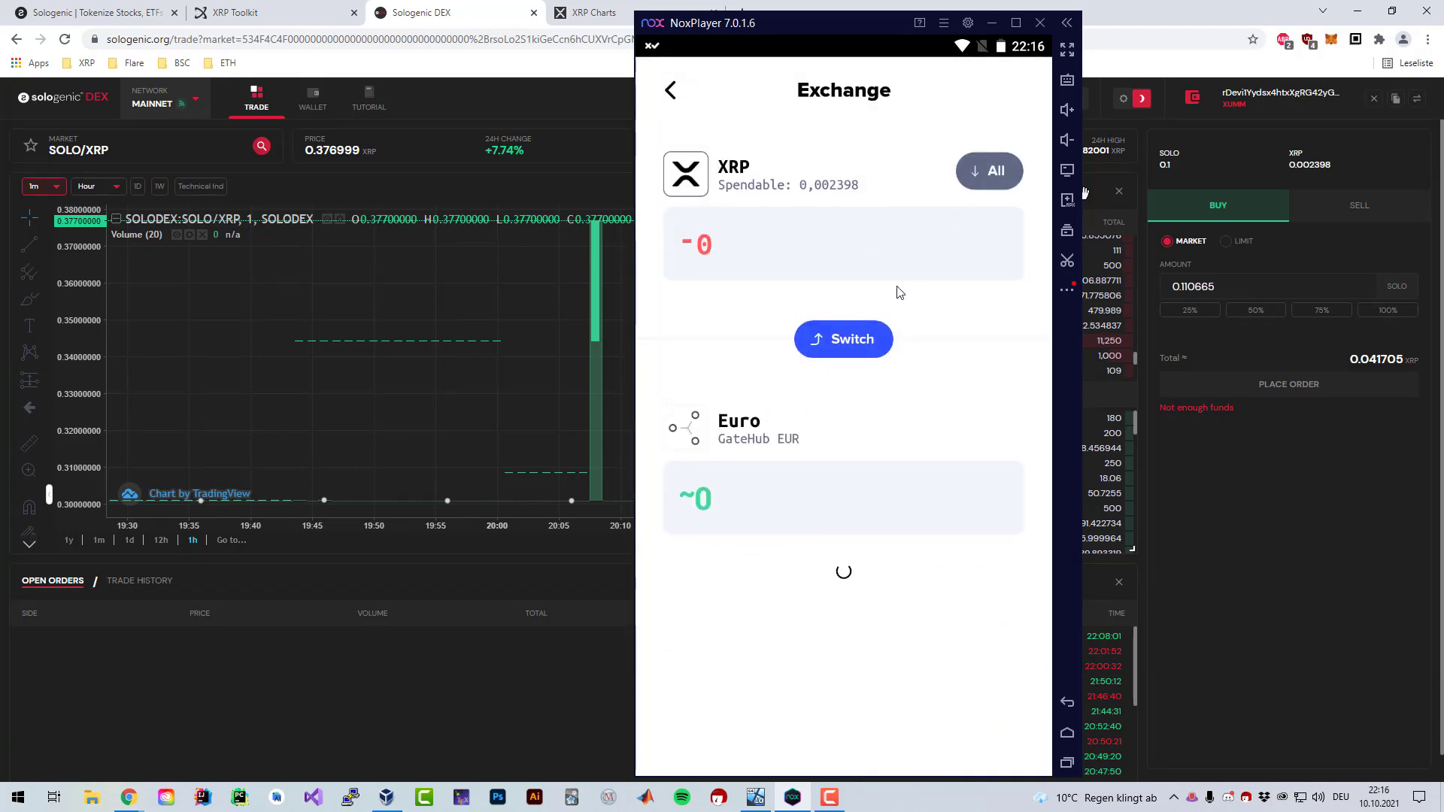
{"action": "left_click", "coordinate": [854, 344]}
{"action": "left_click", "coordinate": [737, 249]}
{"action": "type", "text": ",13"}
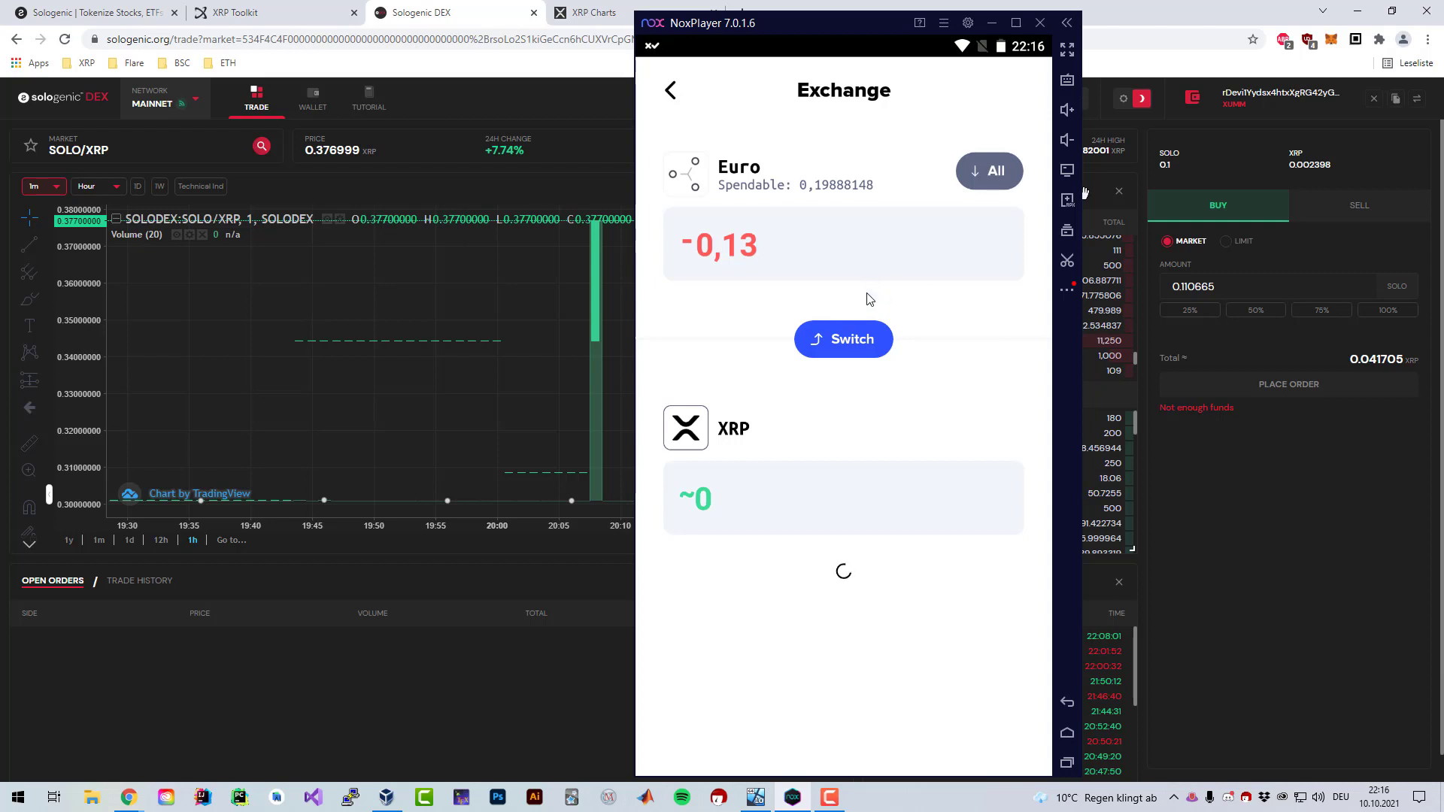
- Drop the Euro exchange and start an XRP–Gold Gram exchange instead
{"action": "left_click", "coordinate": [846, 339]}
{"action": "left_click", "coordinate": [671, 91]}
{"action": "scroll", "coordinate": [807, 540], "scroll_direction": "up", "scroll_amount": 10}
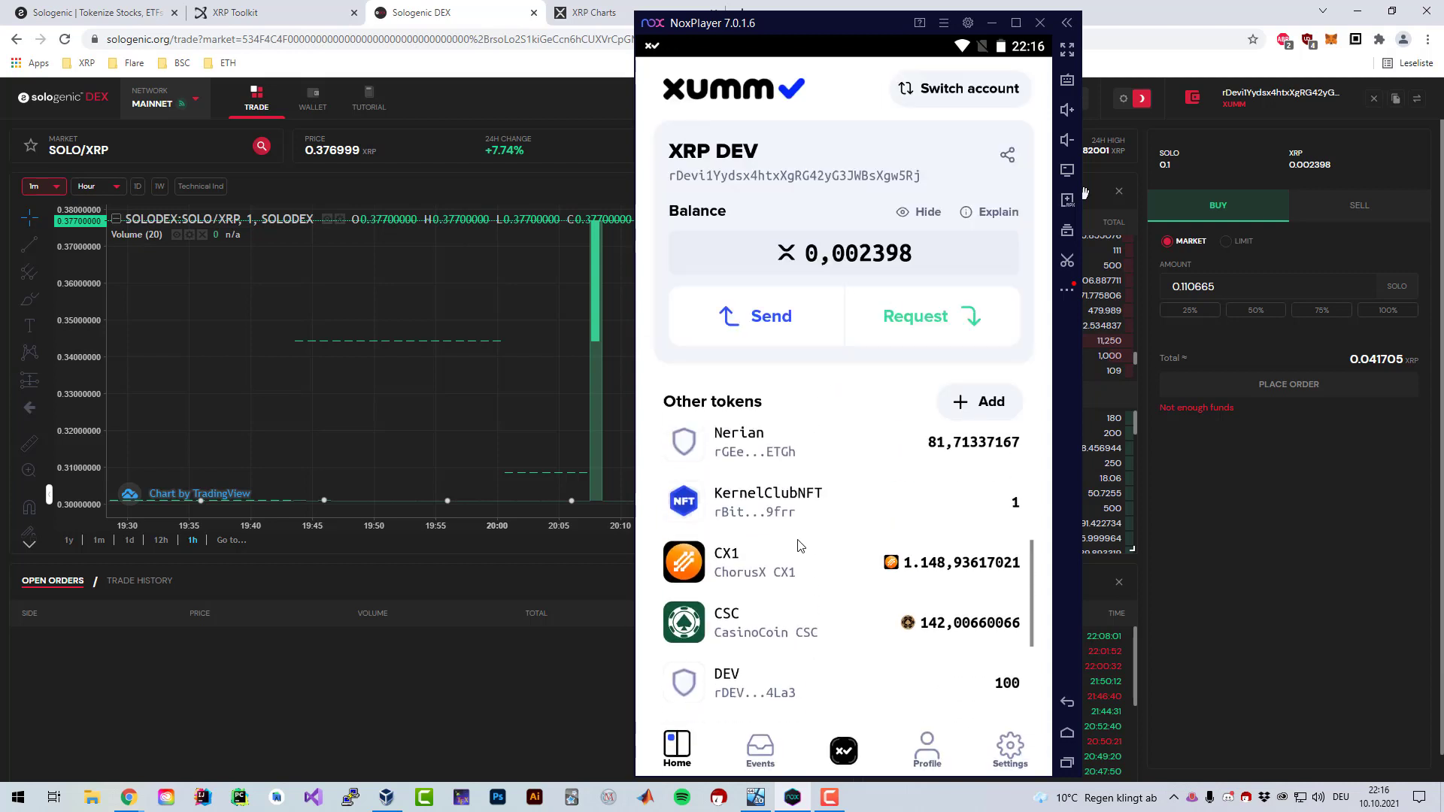
{"action": "scroll", "coordinate": [807, 540], "scroll_direction": "up", "scroll_amount": 3}
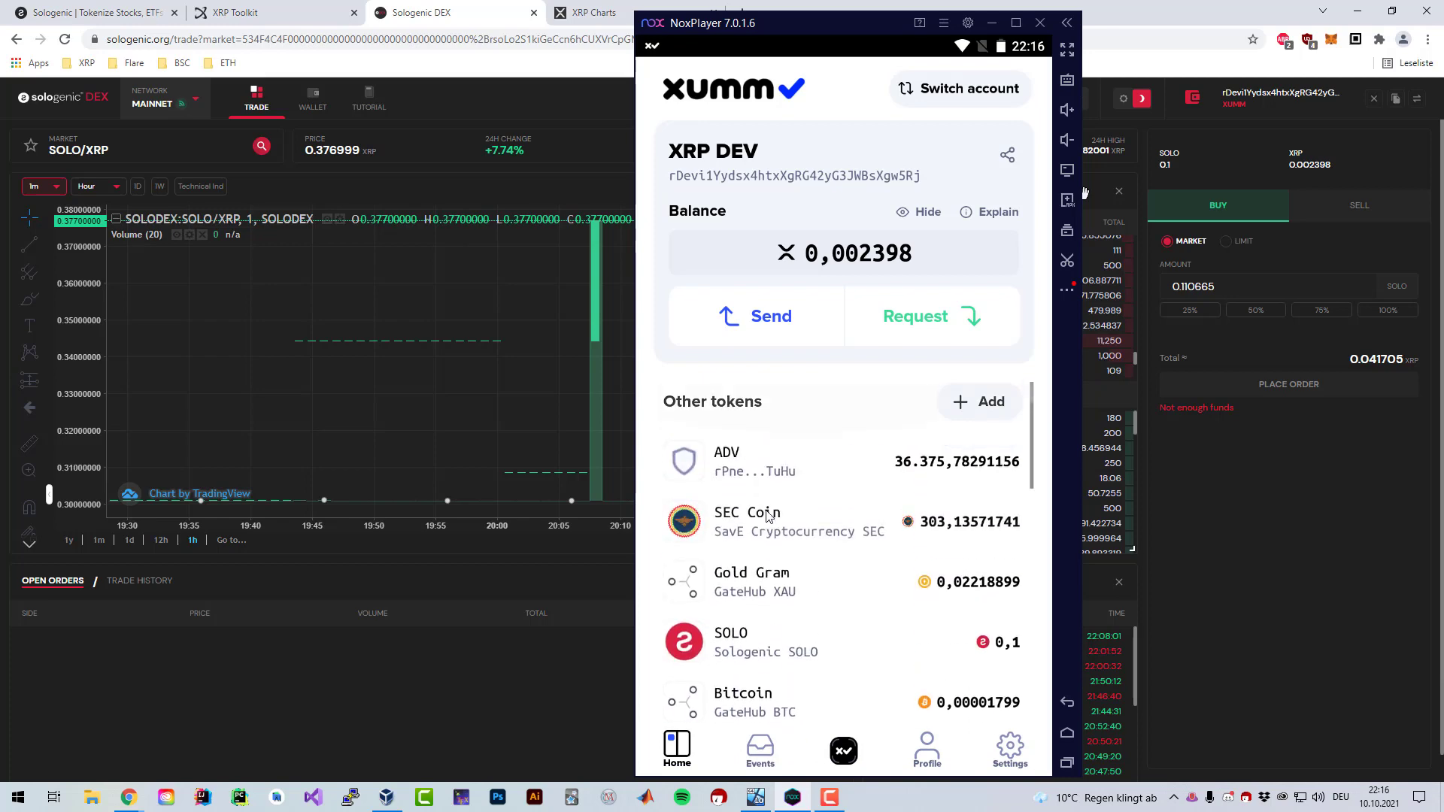
{"action": "left_click", "coordinate": [767, 583]}
{"action": "left_click", "coordinate": [895, 454]}
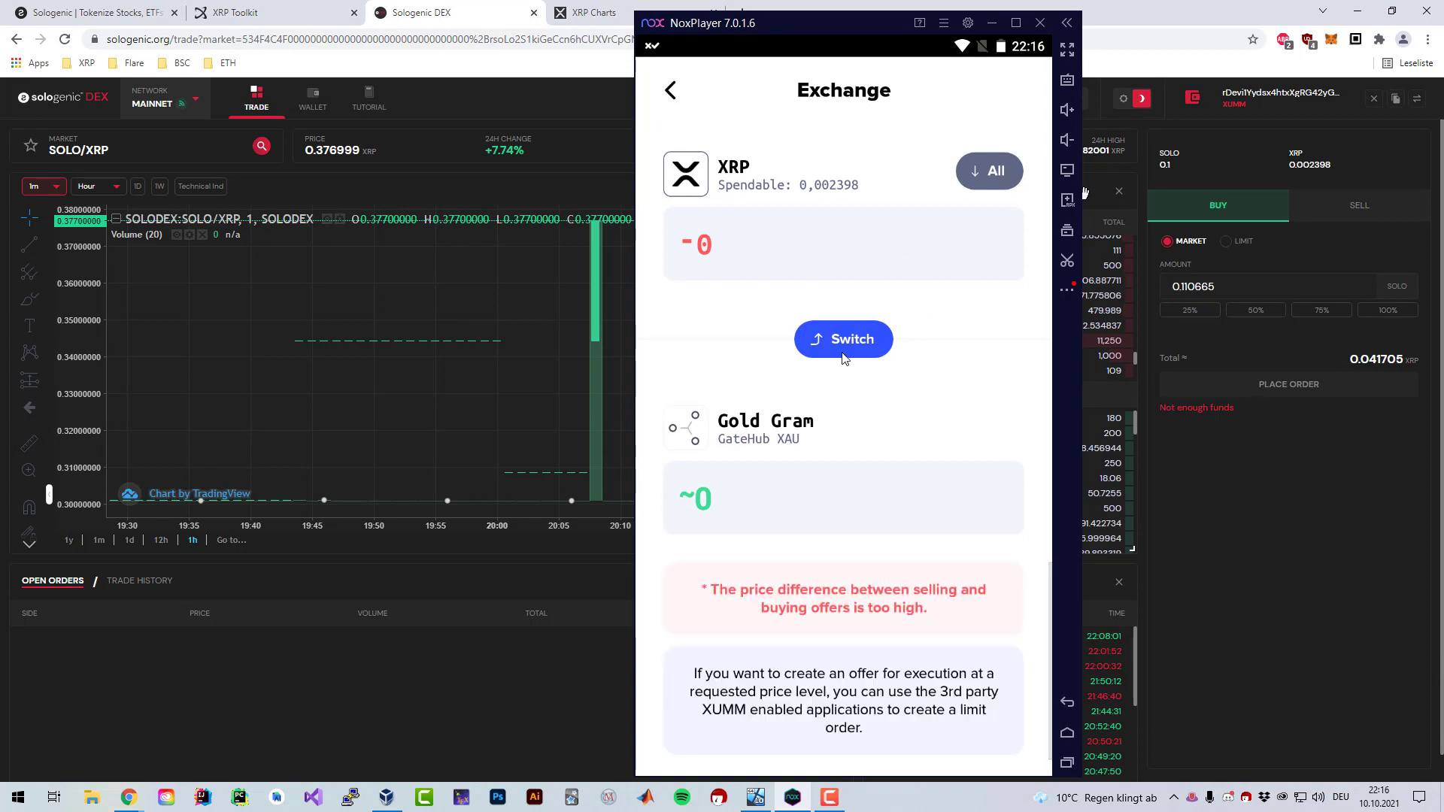
- Reverse the swap to spend 0,002 Gold Gram for about 0,194 XRP
{"action": "left_click", "coordinate": [786, 260]}
{"action": "type", "text": "0,002"}
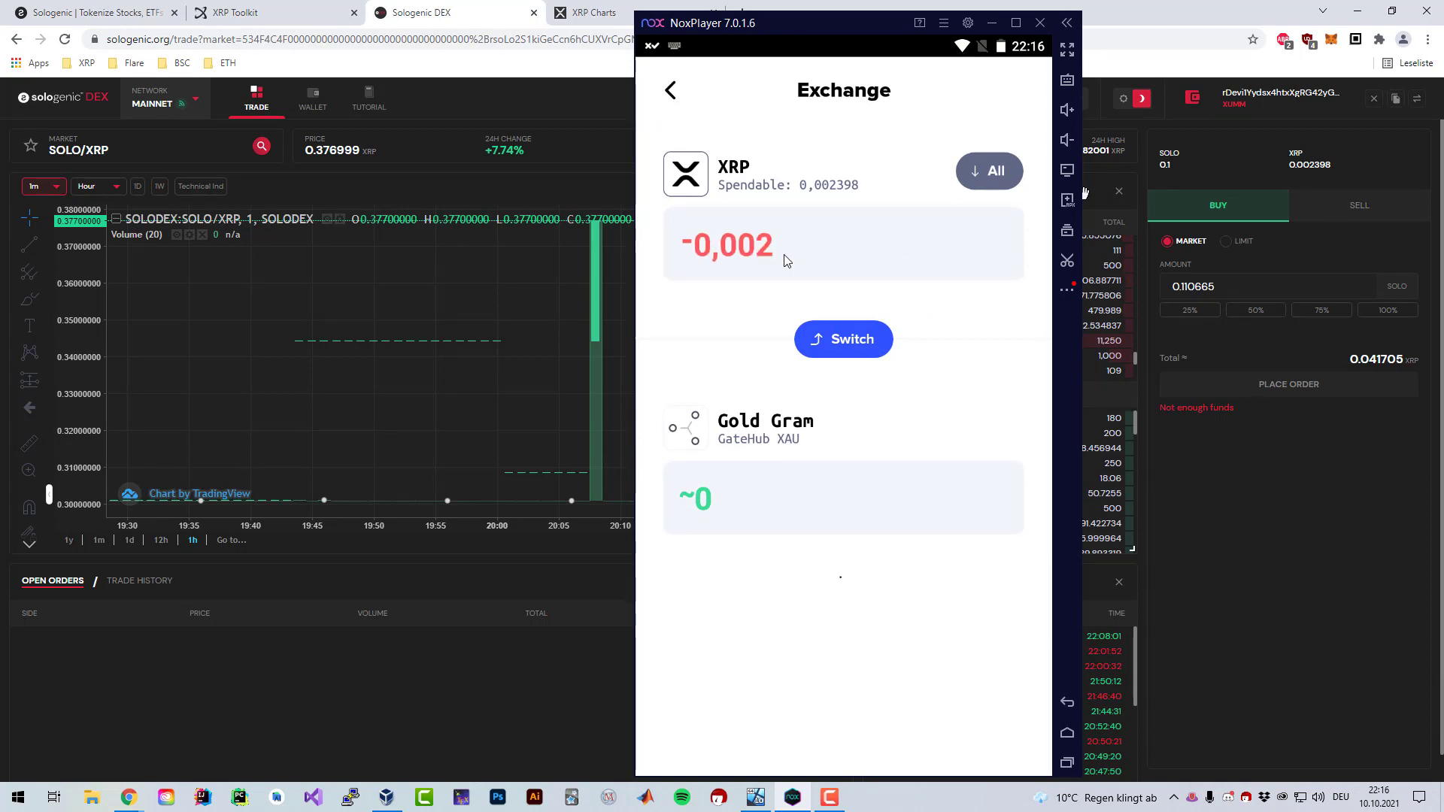
{"action": "left_click", "coordinate": [844, 340]}
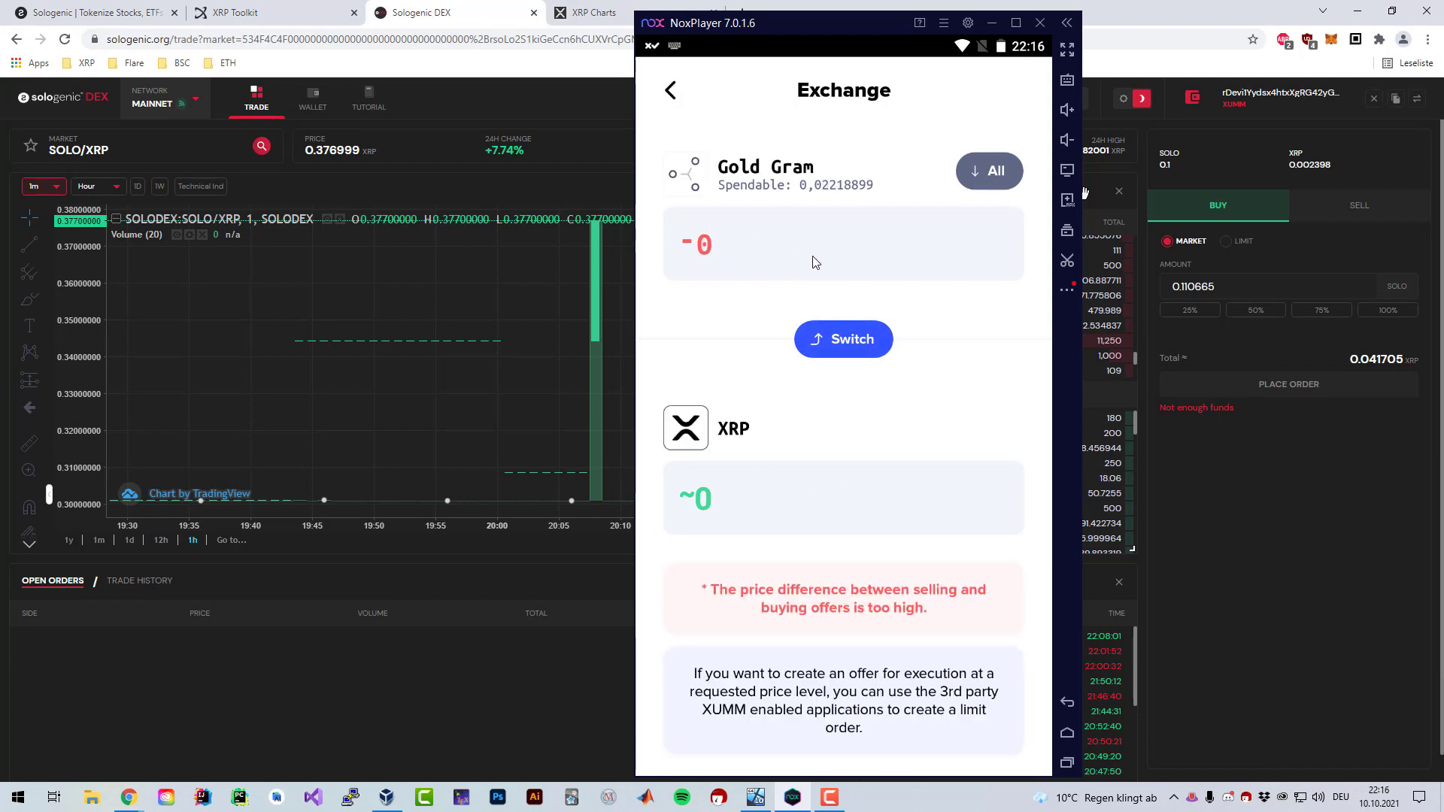
{"action": "type", "text": "0,002"}
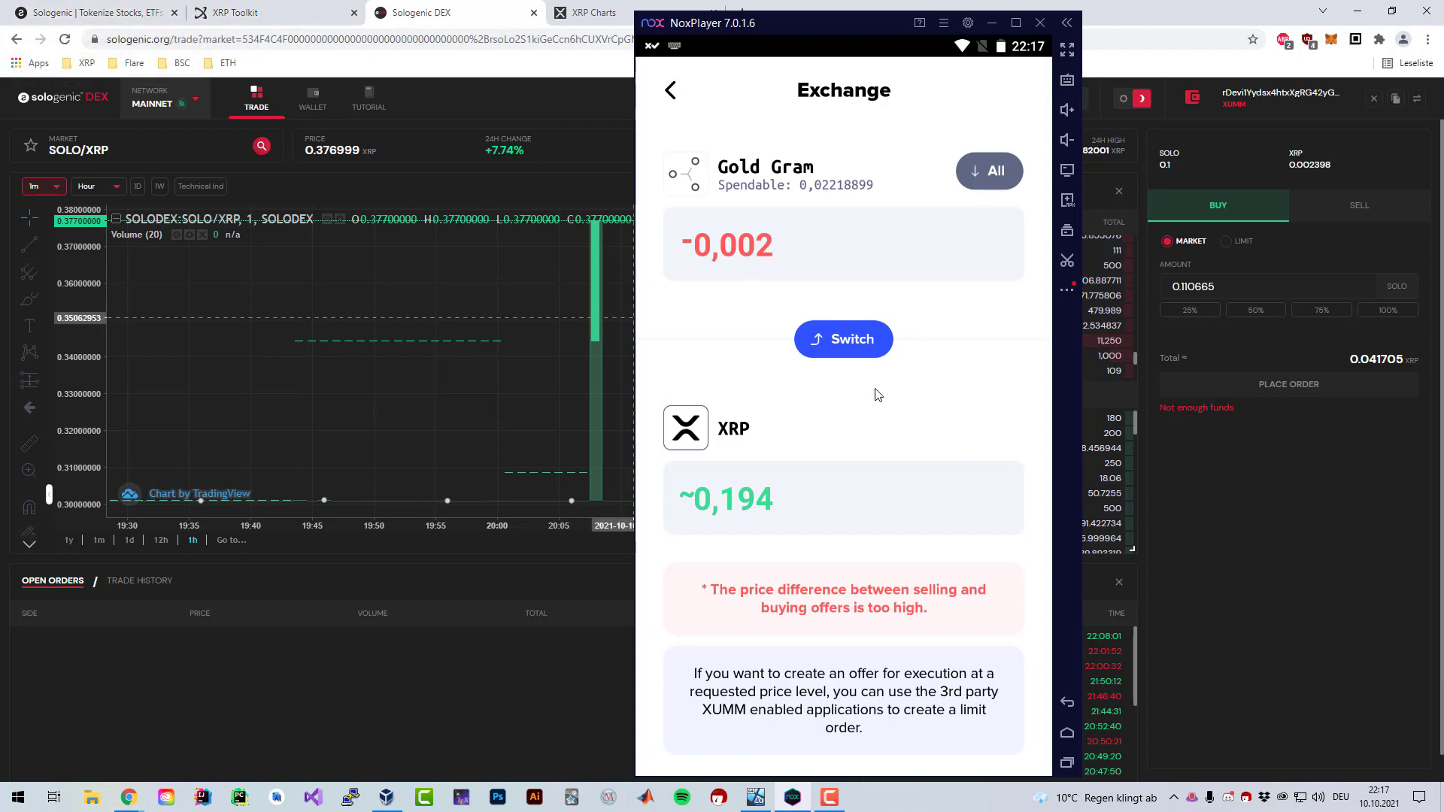
- Open an XRP–Euro exchange, back out, and scroll the wallet to the US Dollar token
{"action": "left_click", "coordinate": [669, 91]}
{"action": "scroll", "coordinate": [854, 661], "scroll_direction": "down", "scroll_amount": 7}
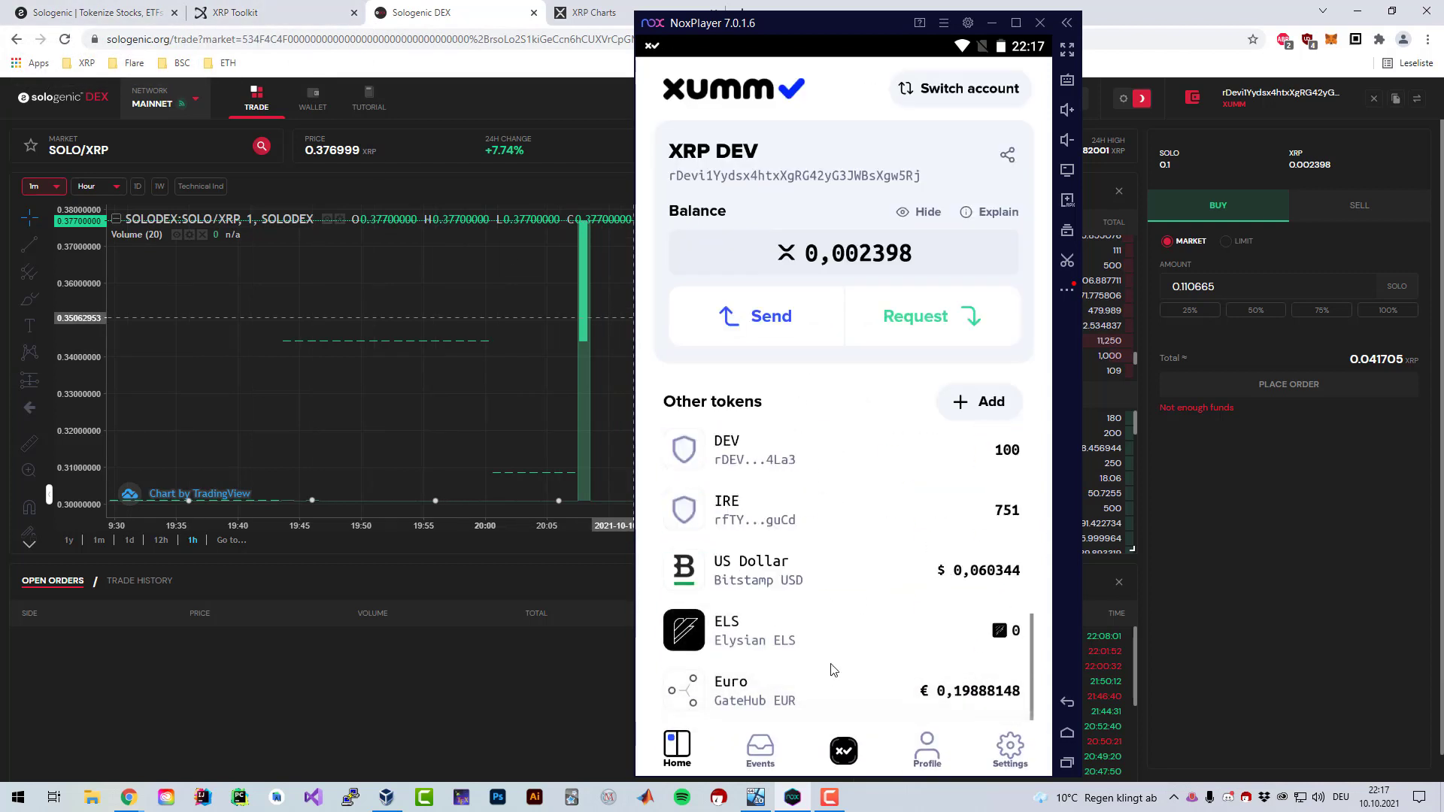
{"action": "left_click", "coordinate": [797, 696]}
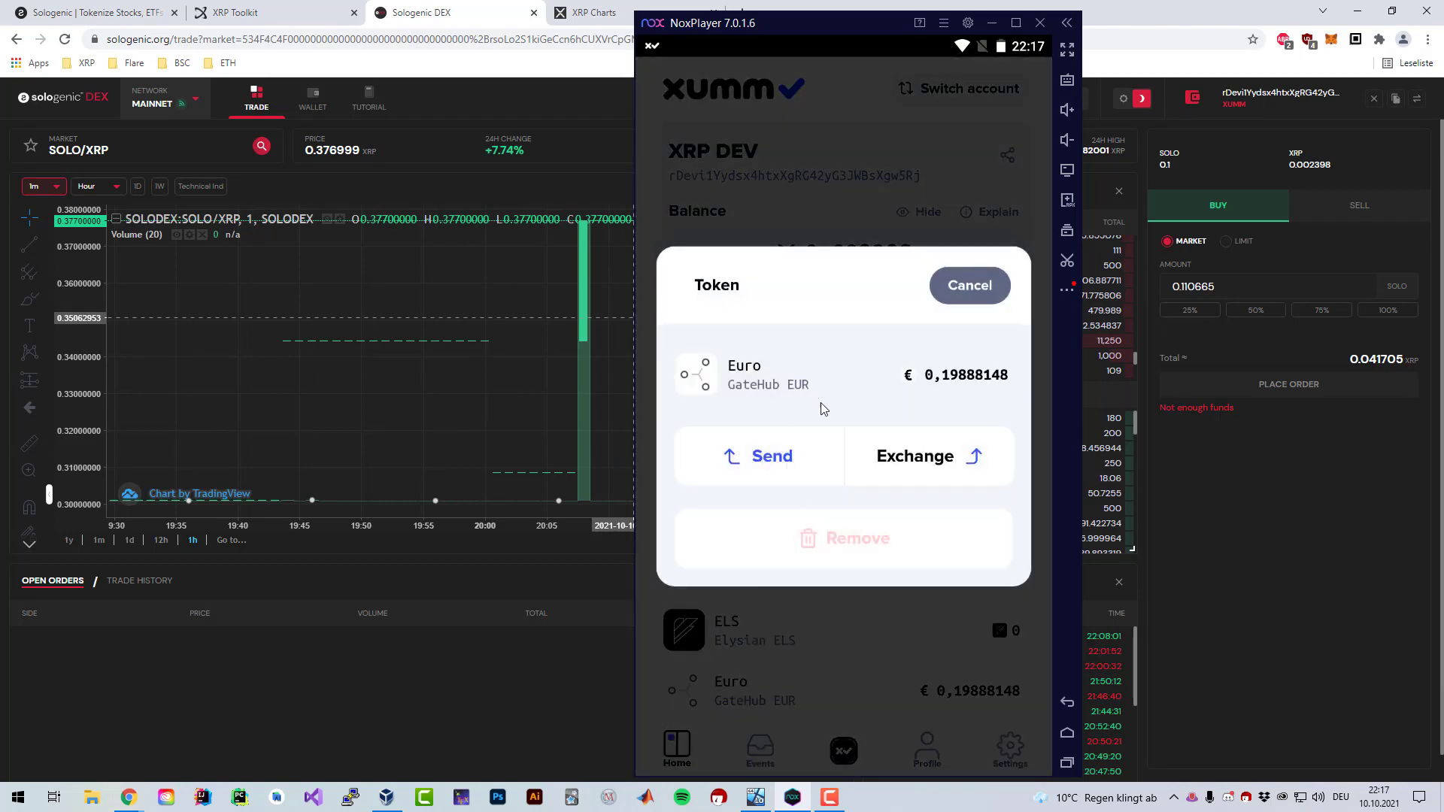
{"action": "left_click", "coordinate": [954, 468]}
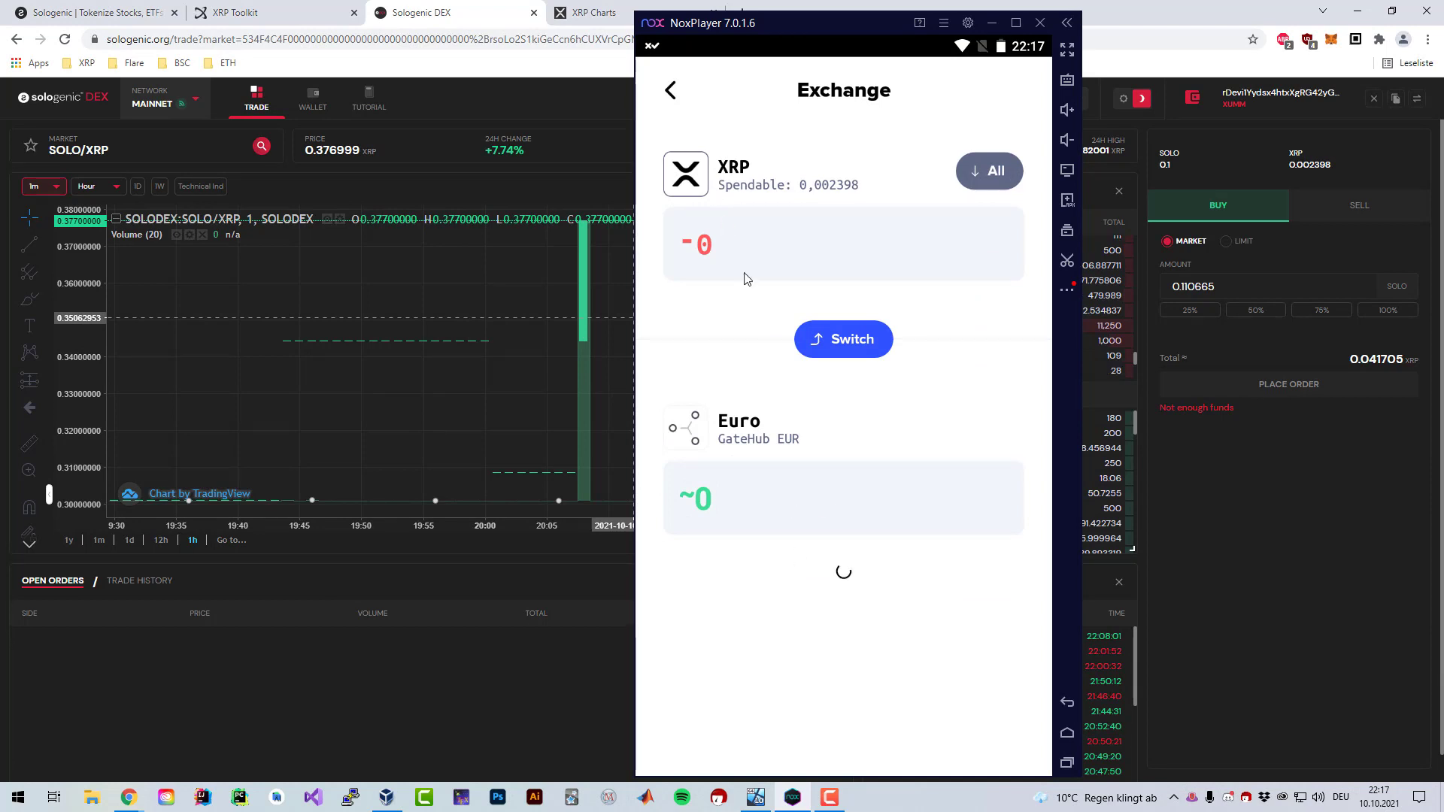
{"action": "left_click", "coordinate": [670, 90]}
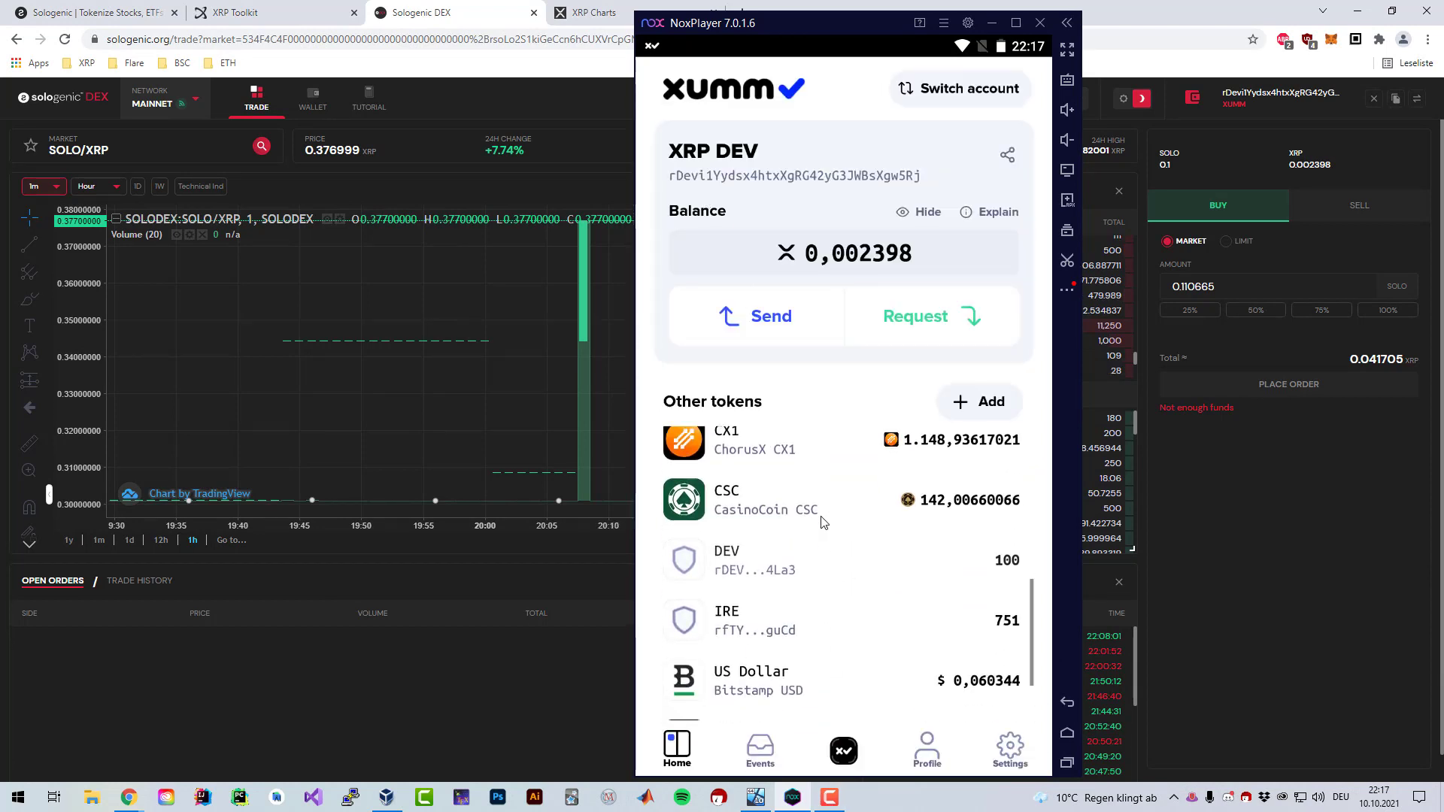
{"action": "scroll", "coordinate": [823, 513], "scroll_direction": "down", "scroll_amount": 1}
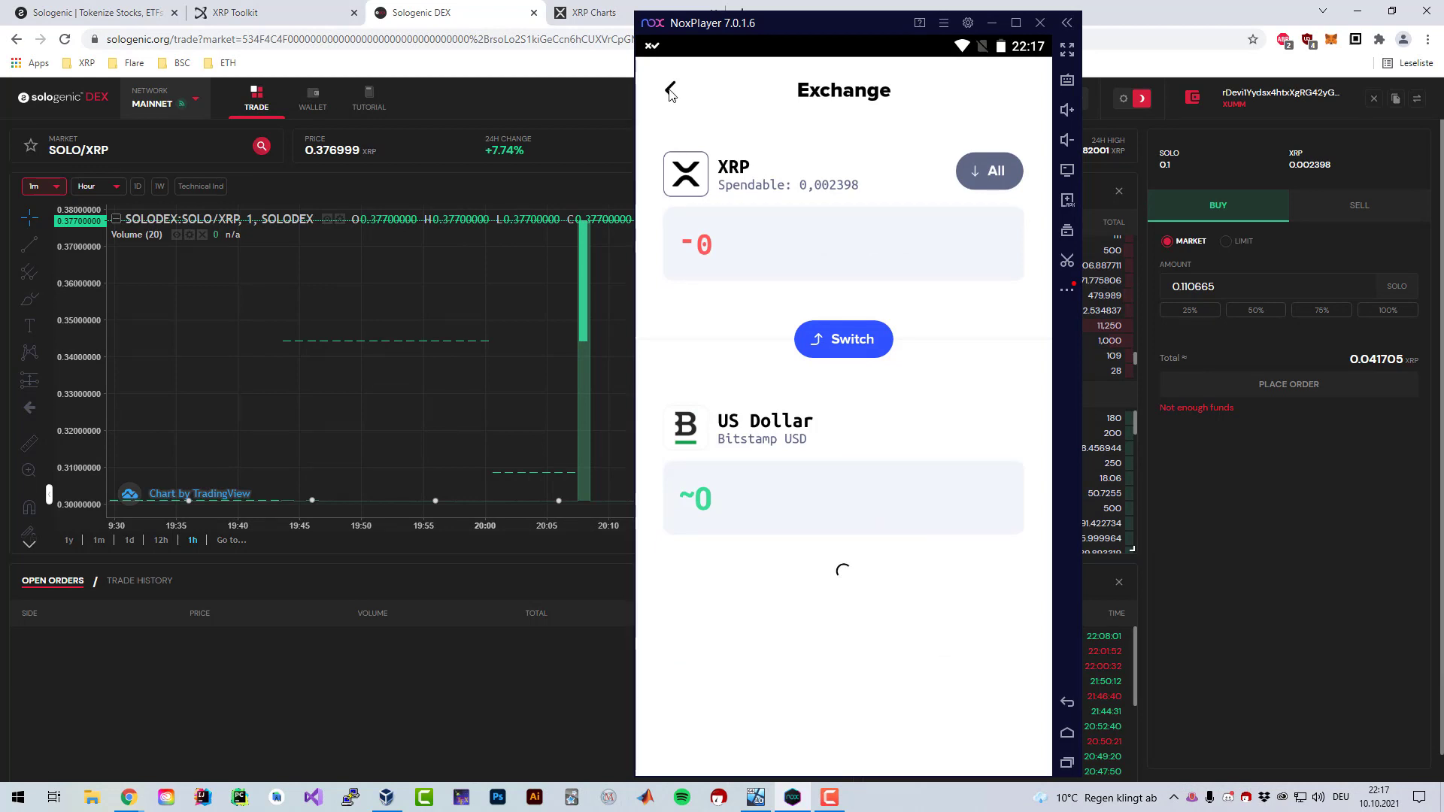
- Reverse the exchange so 0,06 US Dollar is spent for XRP
{"action": "left_click", "coordinate": [783, 240]}
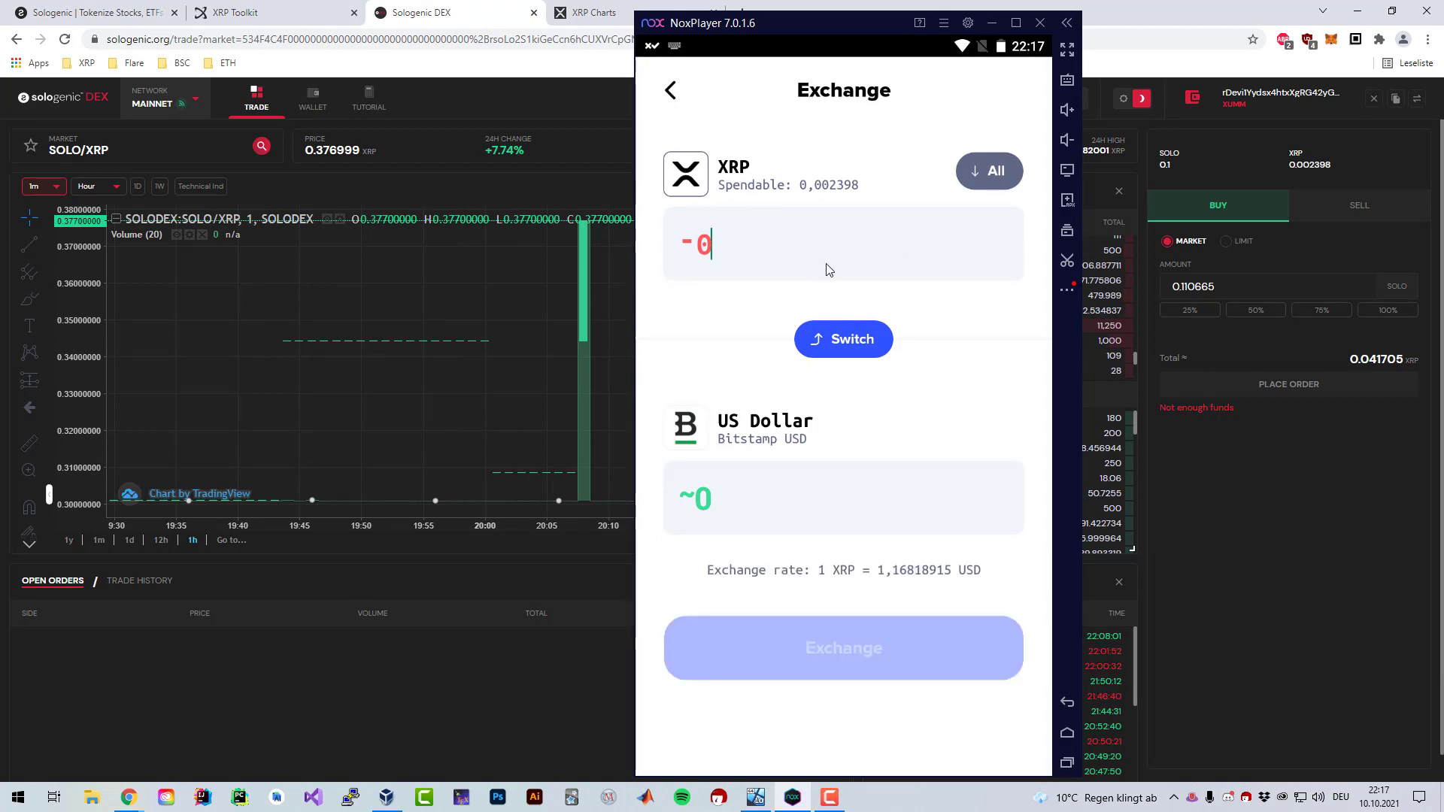
{"action": "left_click", "coordinate": [861, 350]}
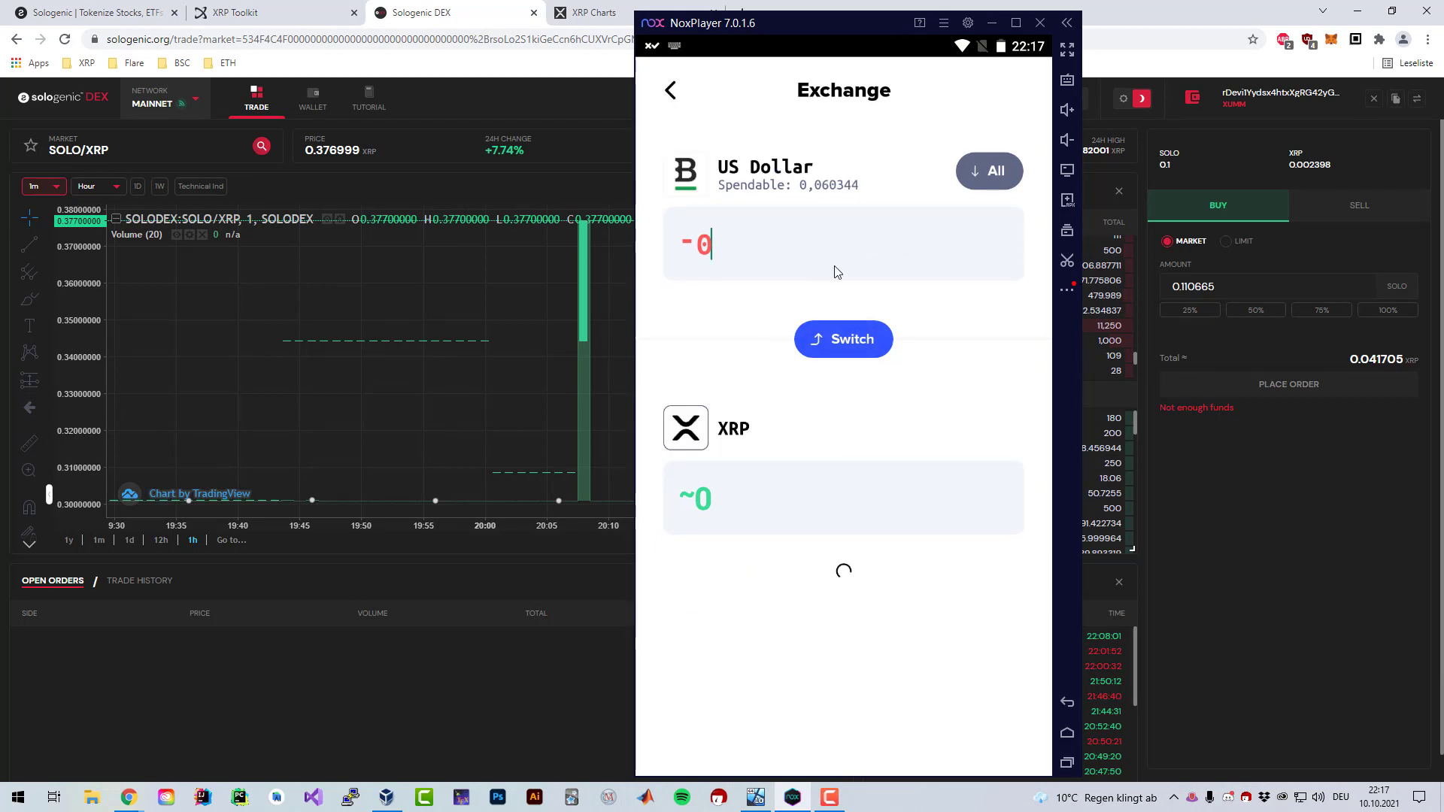
{"action": "type", "text": "0,07"}
{"action": "key", "text": "BackSpace"}
{"action": "type", "text": "6"}
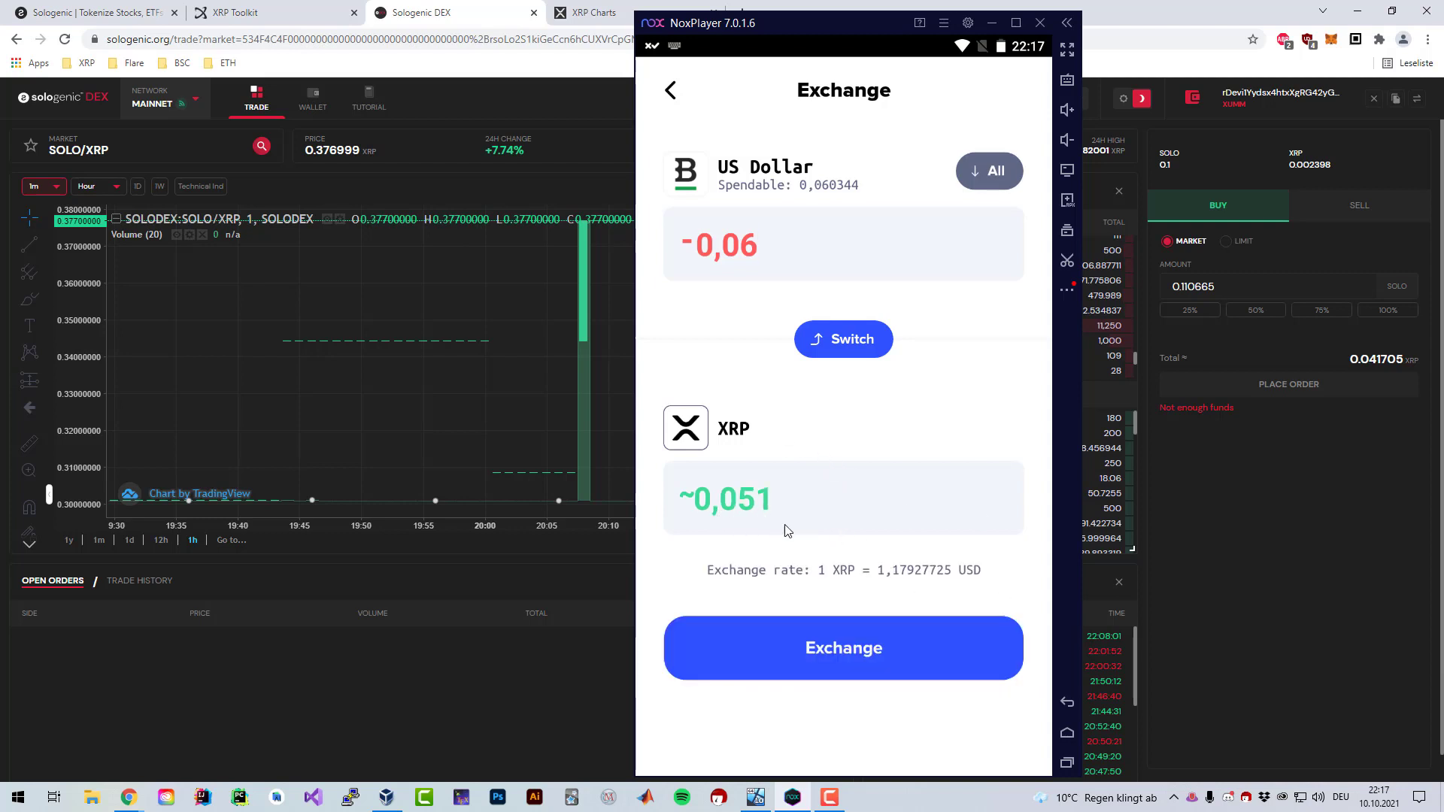
- Submit and confirm the 0,06 USD to 0,051 XRP exchange with the passcode
{"action": "left_click", "coordinate": [878, 649]}
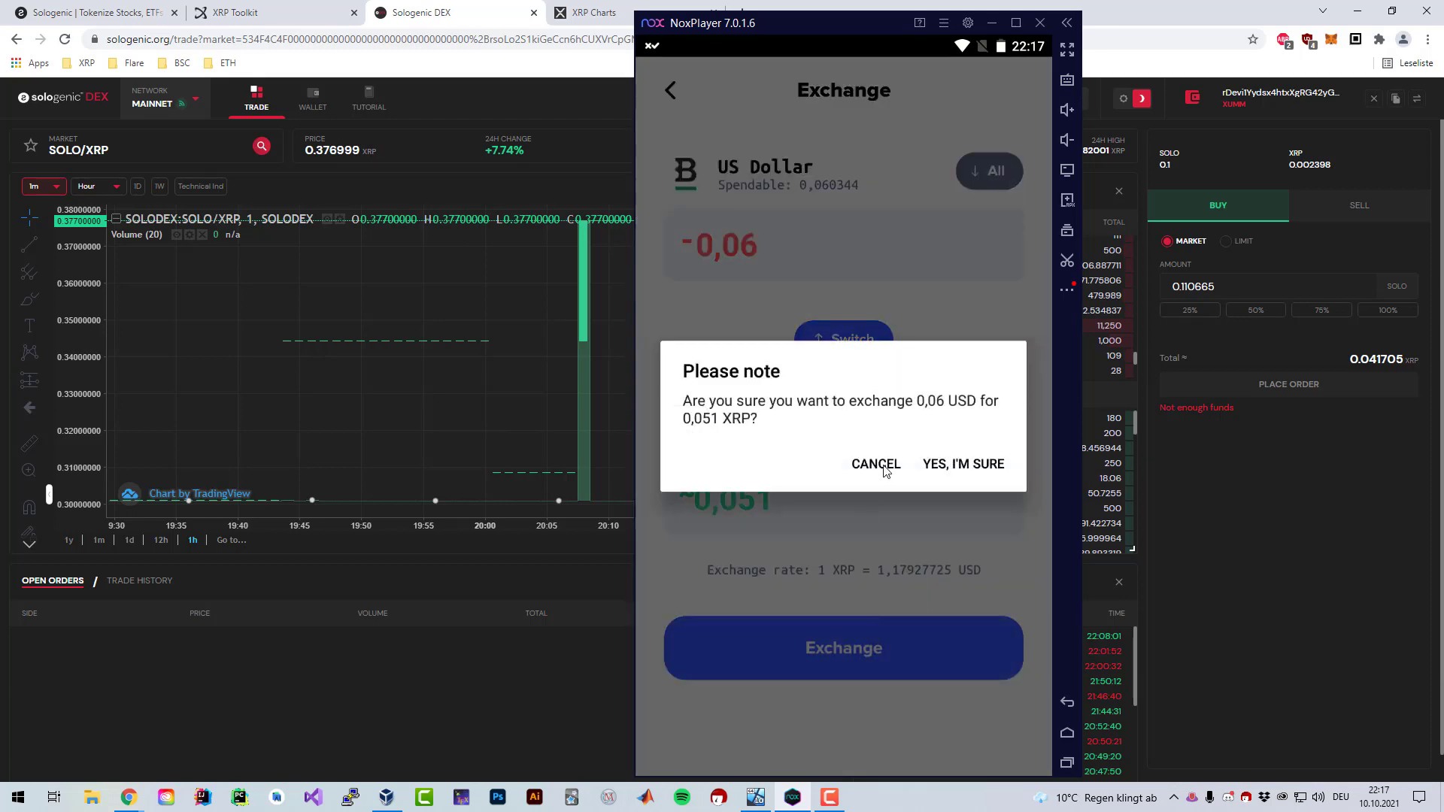
{"action": "left_click", "coordinate": [986, 474]}
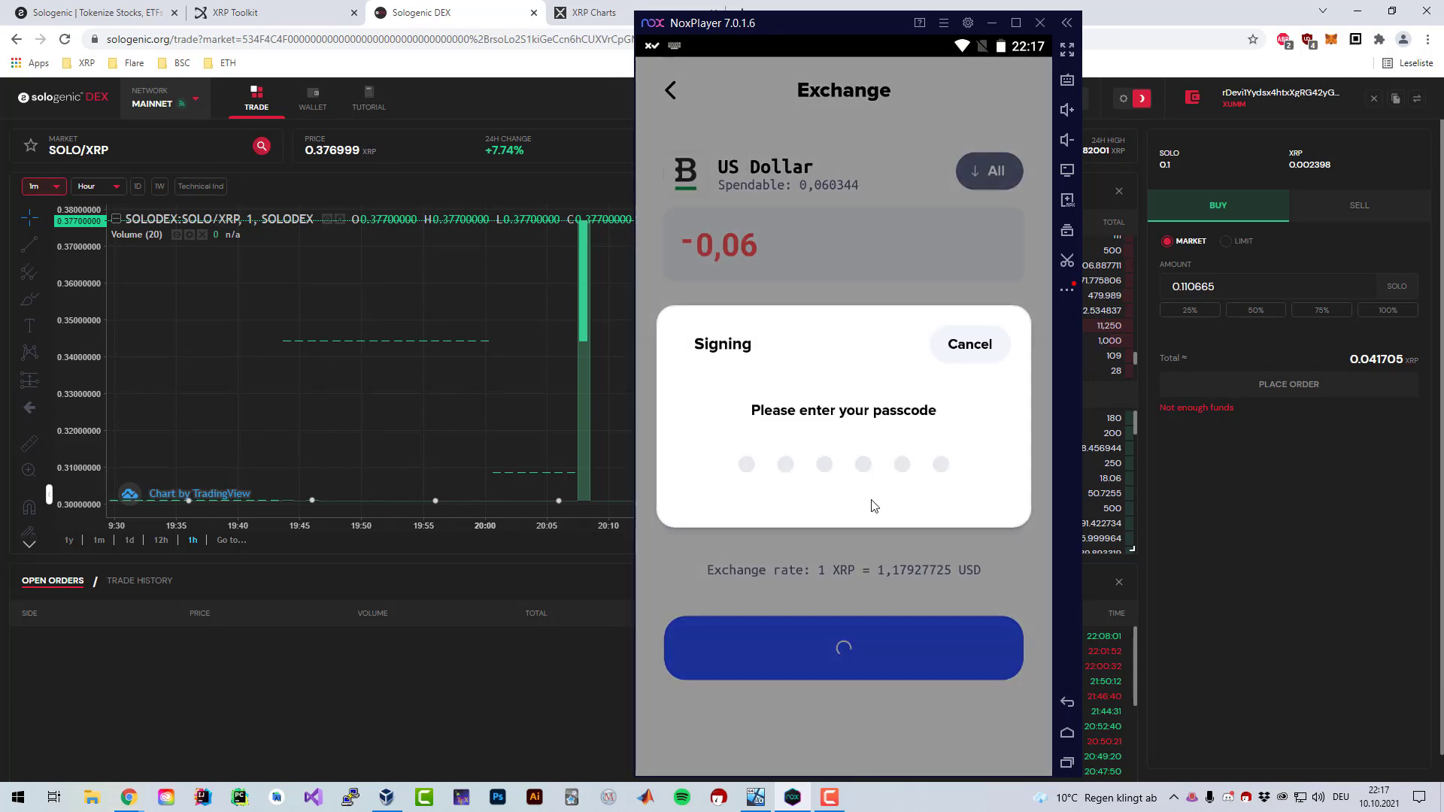
{"action": "type", "text": "******"}
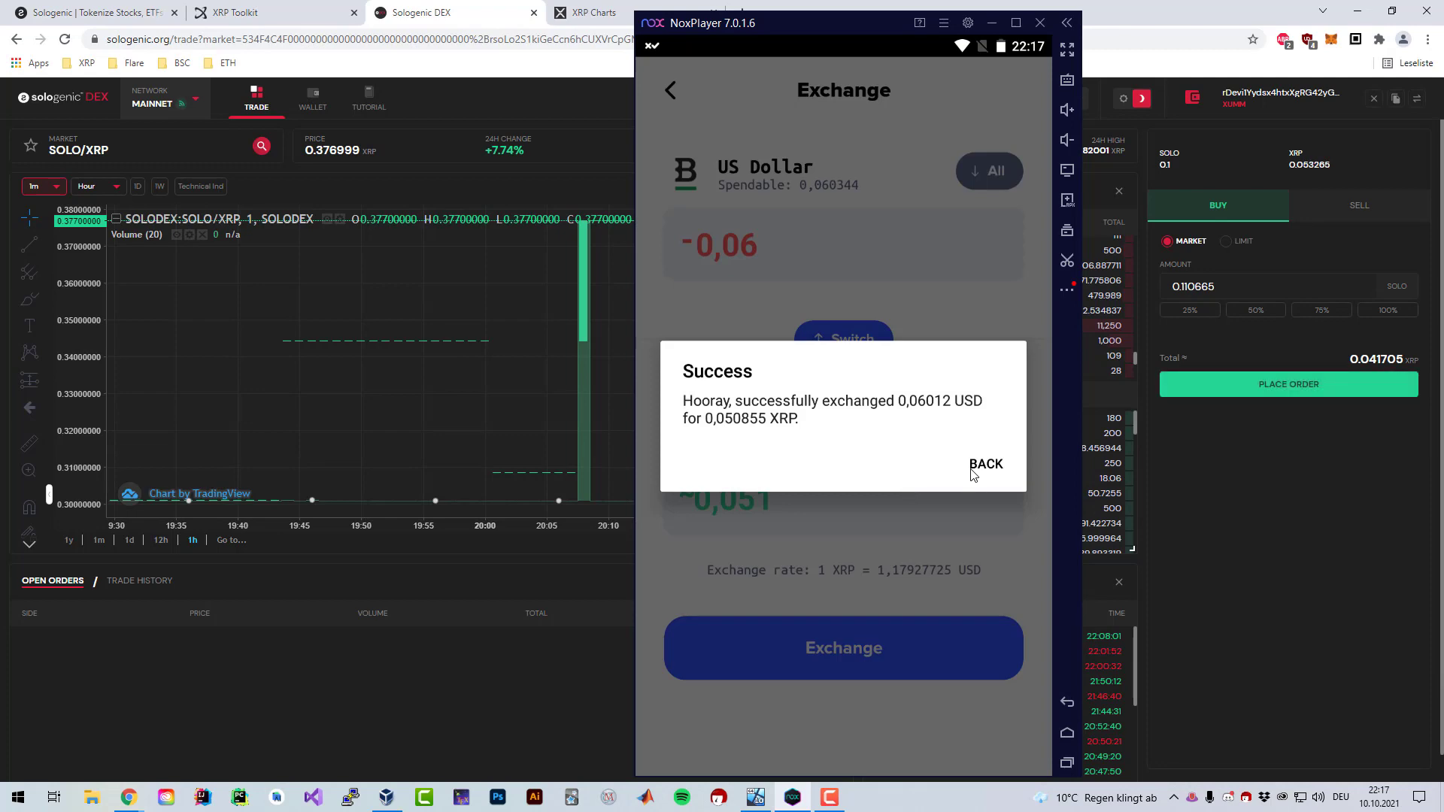
{"action": "left_click", "coordinate": [980, 464]}
- Check the account's Events list, then return to the wallet home showing 0,053265 XRP
{"action": "scroll", "coordinate": [828, 554], "scroll_direction": "down", "scroll_amount": 8}
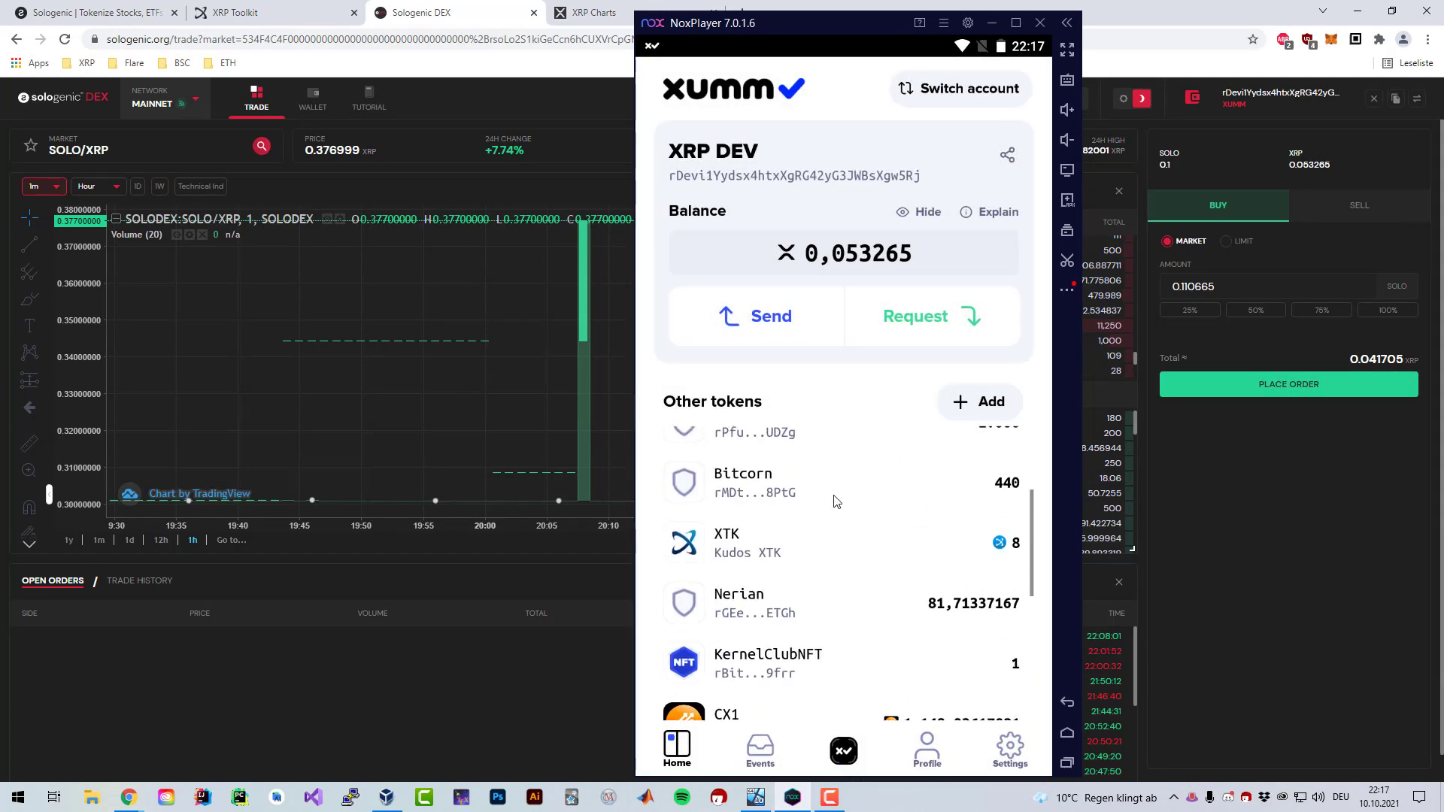
{"action": "left_click_drag", "start_coordinate": [828, 555], "coordinate": [752, 741]}
{"action": "left_click", "coordinate": [758, 746]}
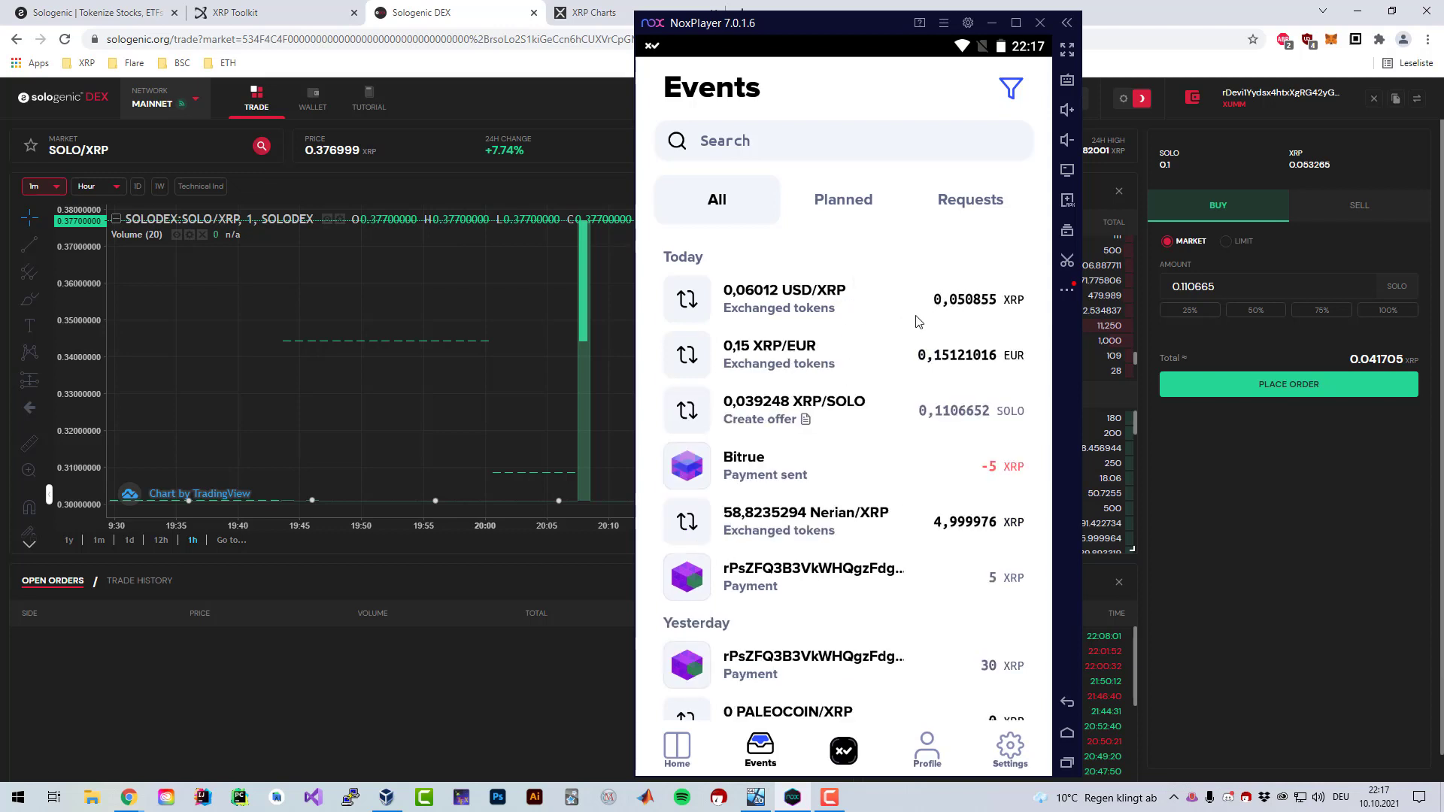
{"action": "left_click", "coordinate": [689, 745]}
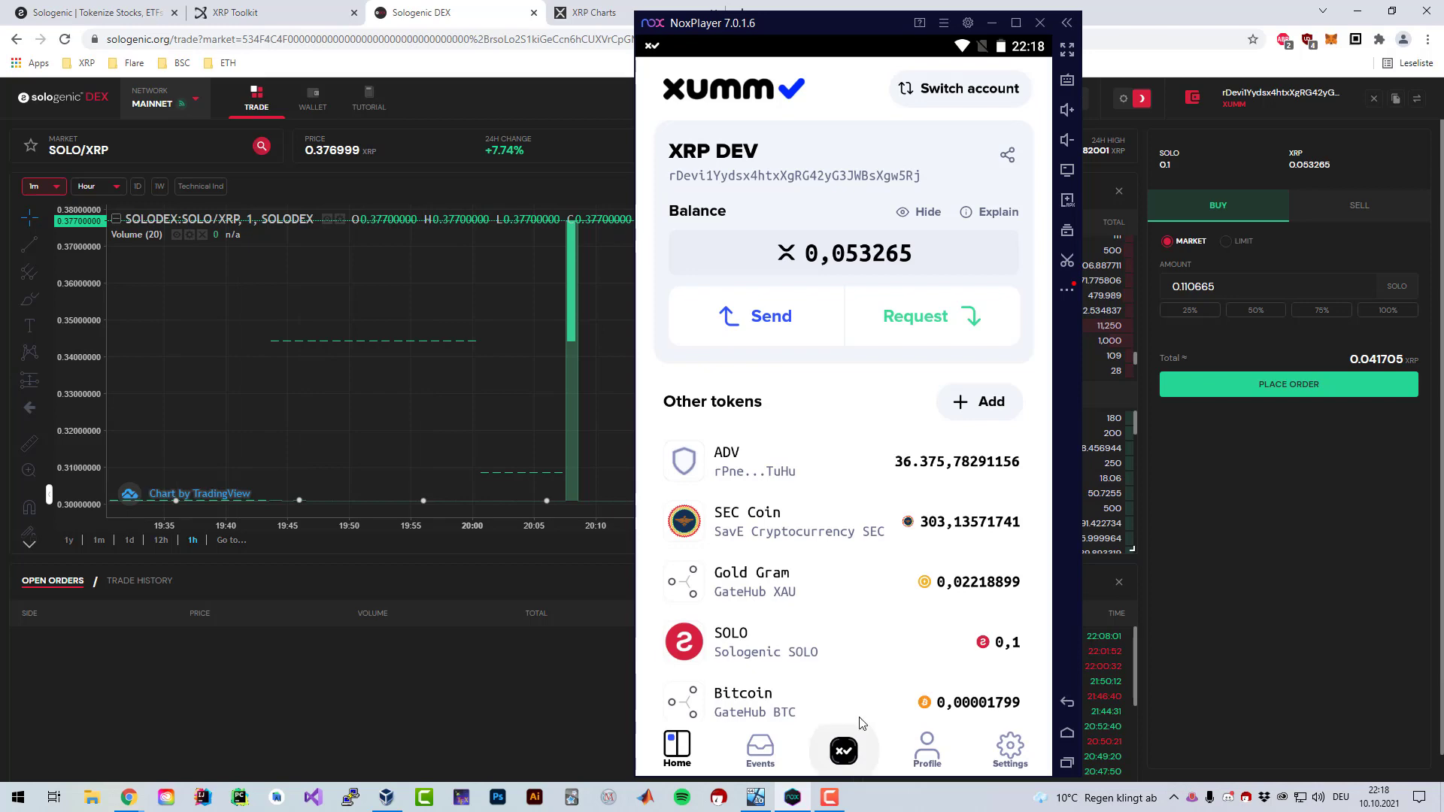
{"action": "left_click", "coordinate": [844, 750]}
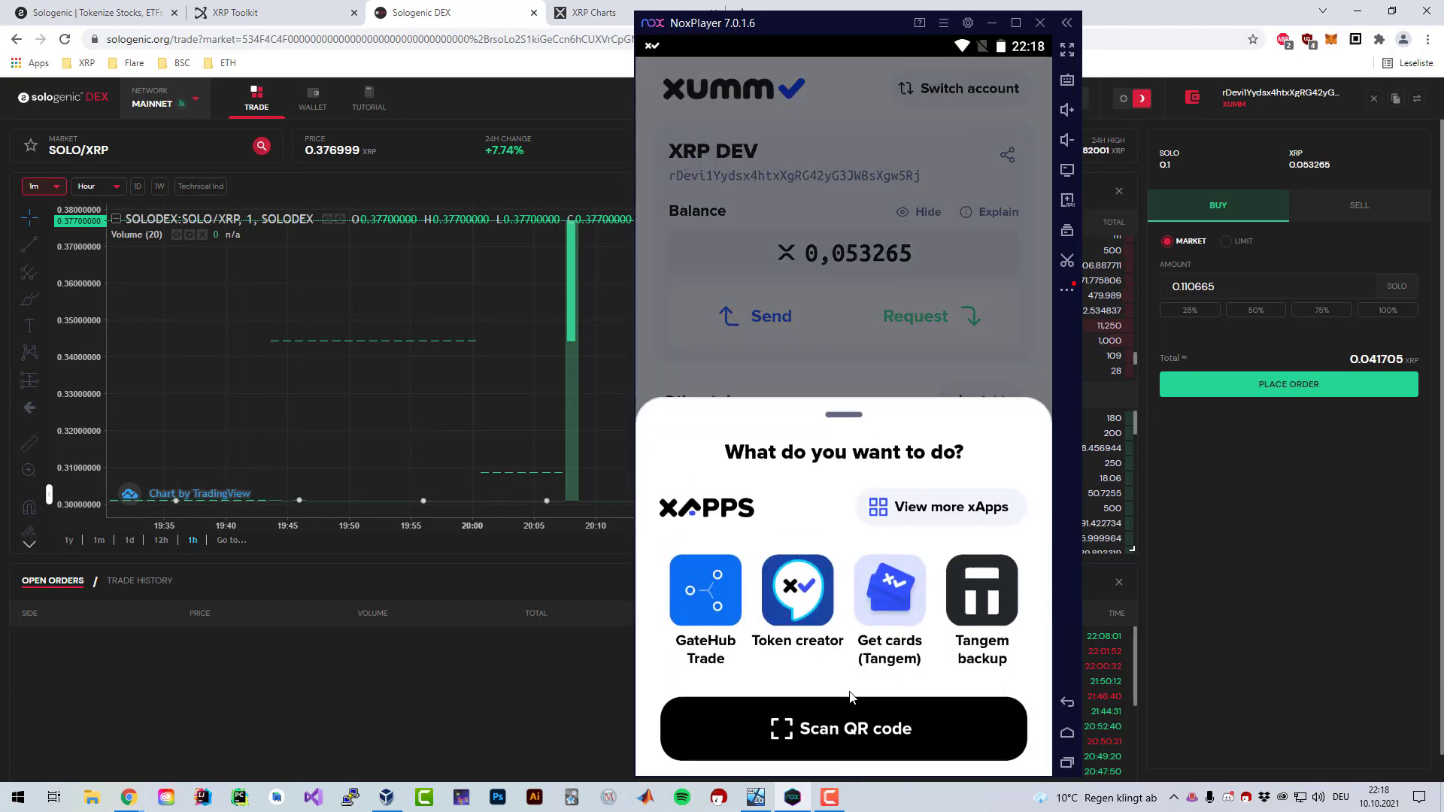
{"action": "left_click", "coordinate": [728, 596]}
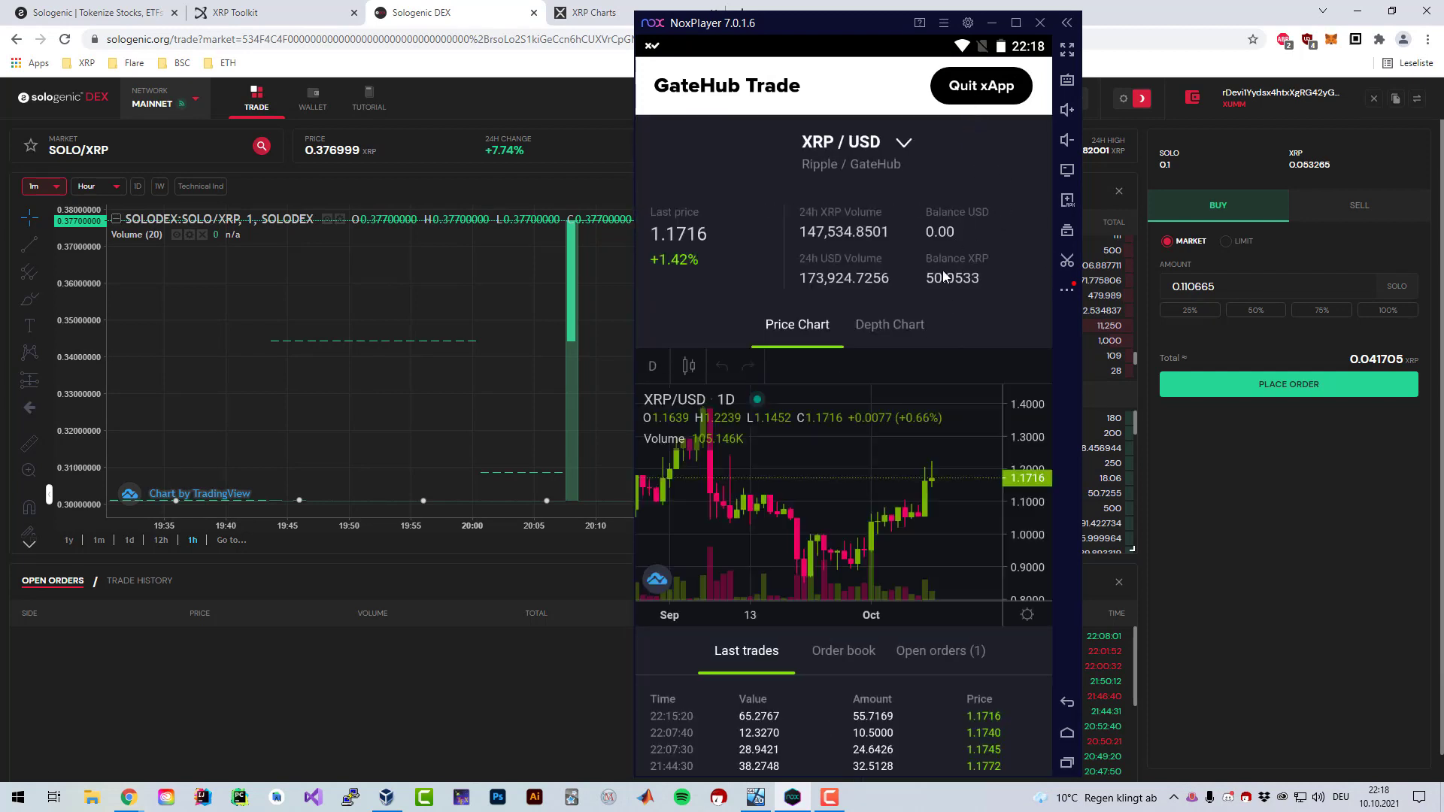
{"action": "left_click_drag", "start_coordinate": [910, 539], "coordinate": [850, 534]}
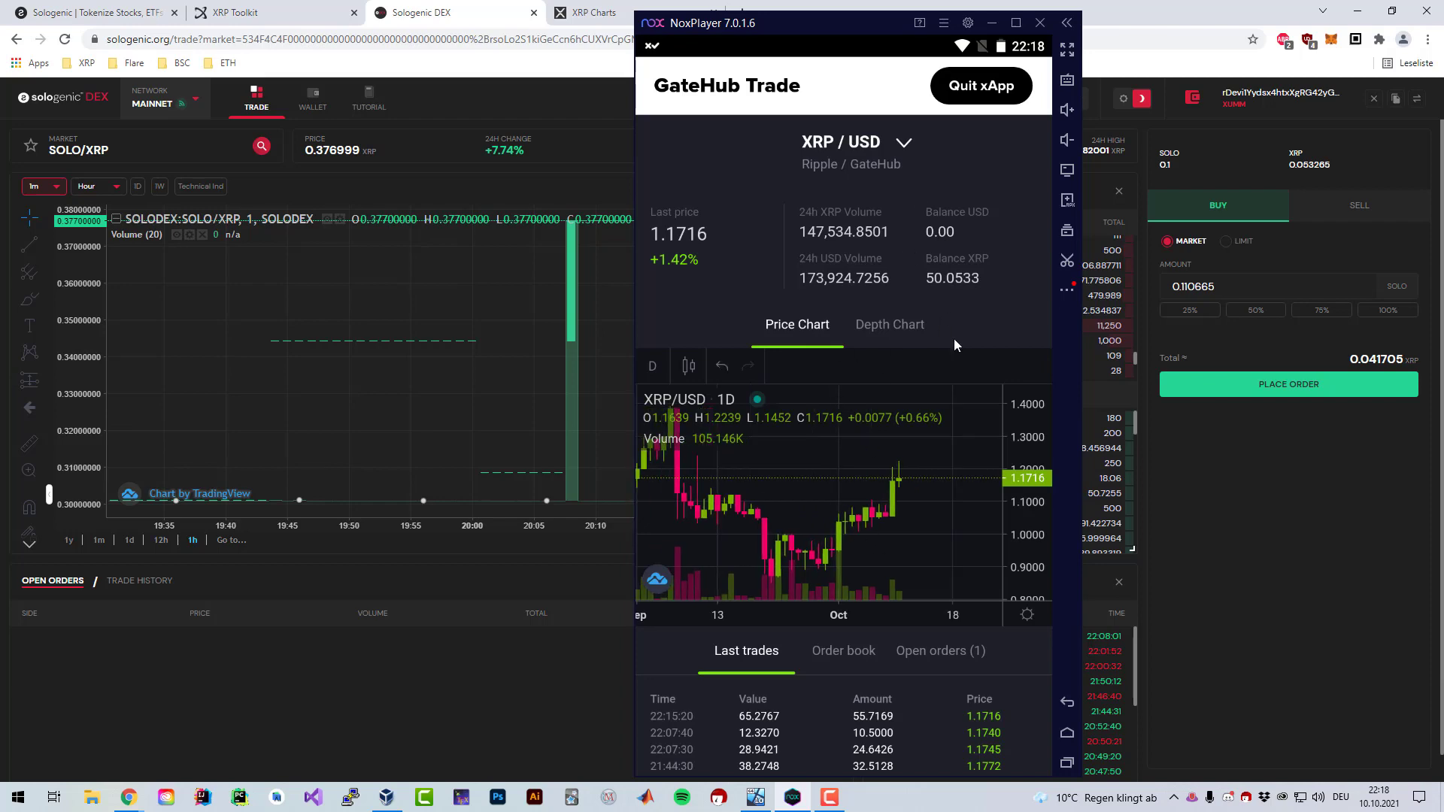
{"action": "scroll", "coordinate": [958, 535], "scroll_direction": "down", "scroll_amount": 5}
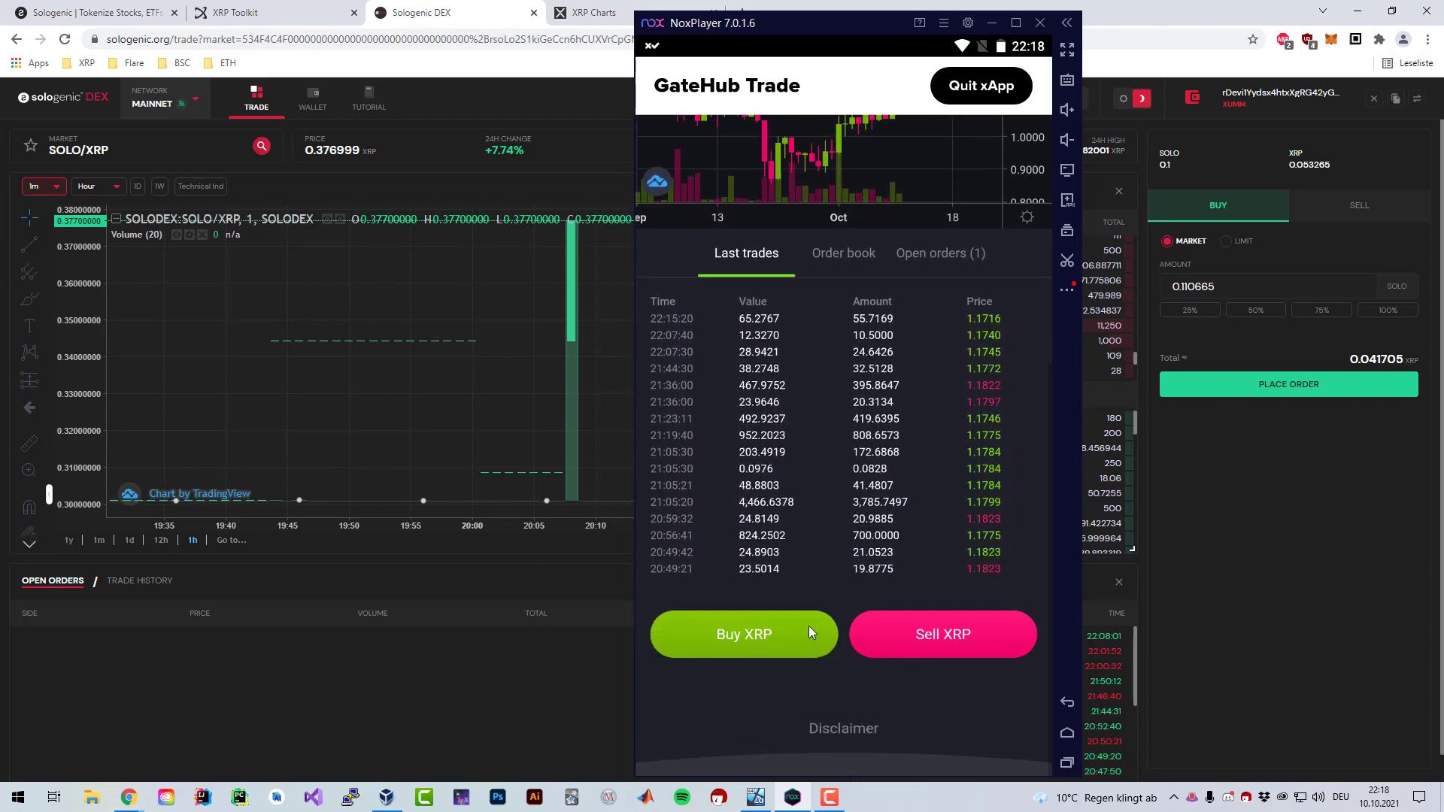
{"action": "left_click", "coordinate": [805, 633]}
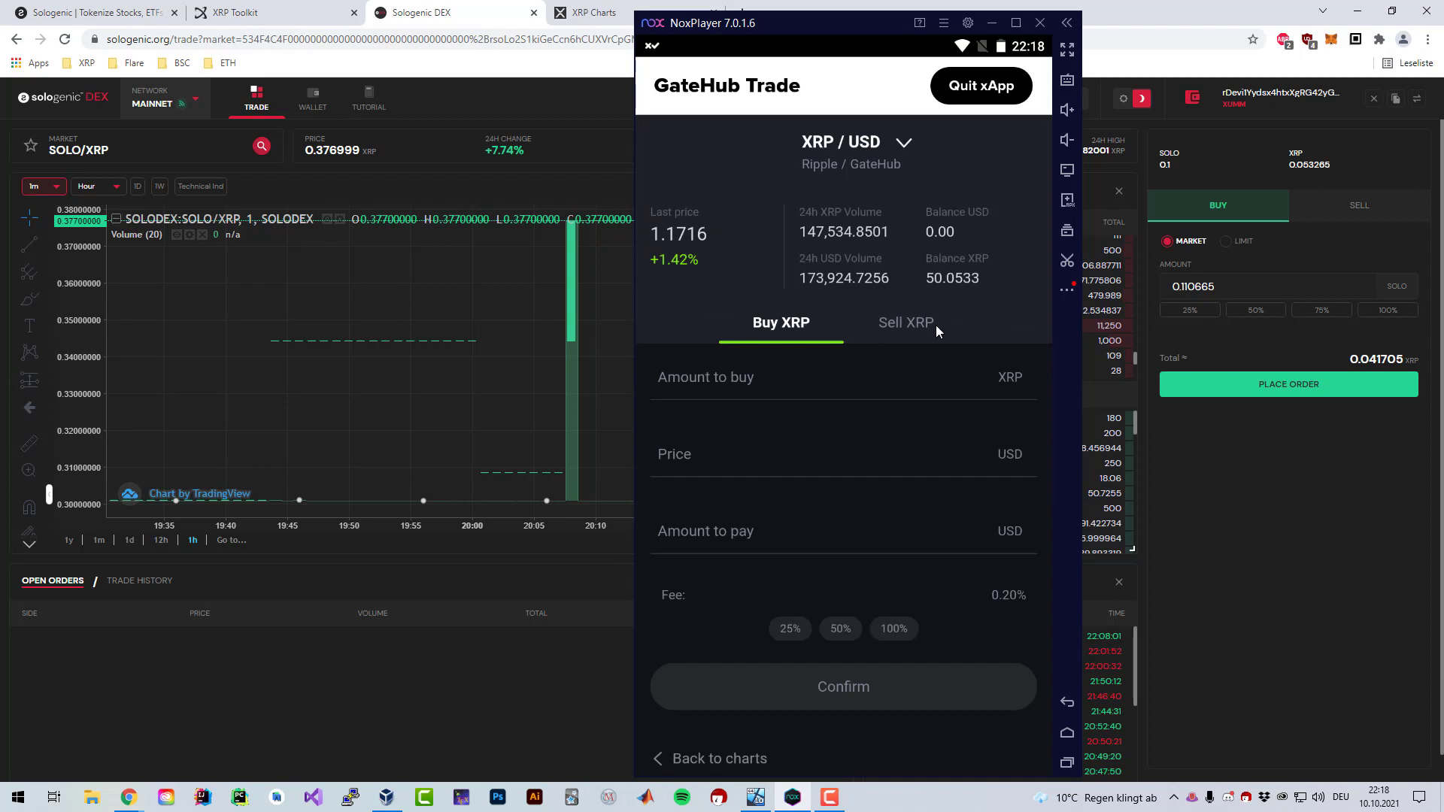
{"action": "left_click", "coordinate": [937, 325]}
{"action": "left_click", "coordinate": [794, 327]}
{"action": "left_click", "coordinate": [910, 324]}
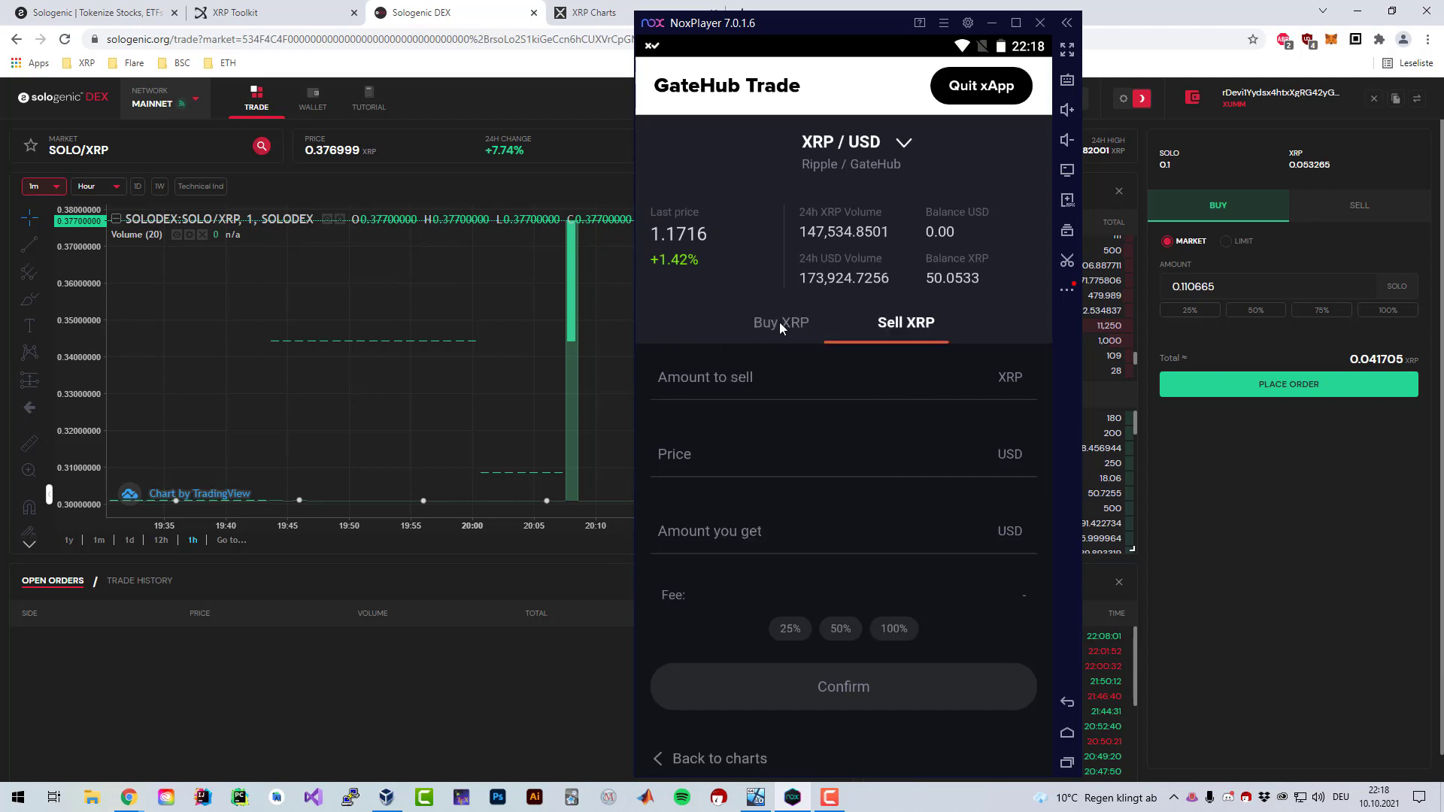
{"action": "left_click", "coordinate": [796, 323]}
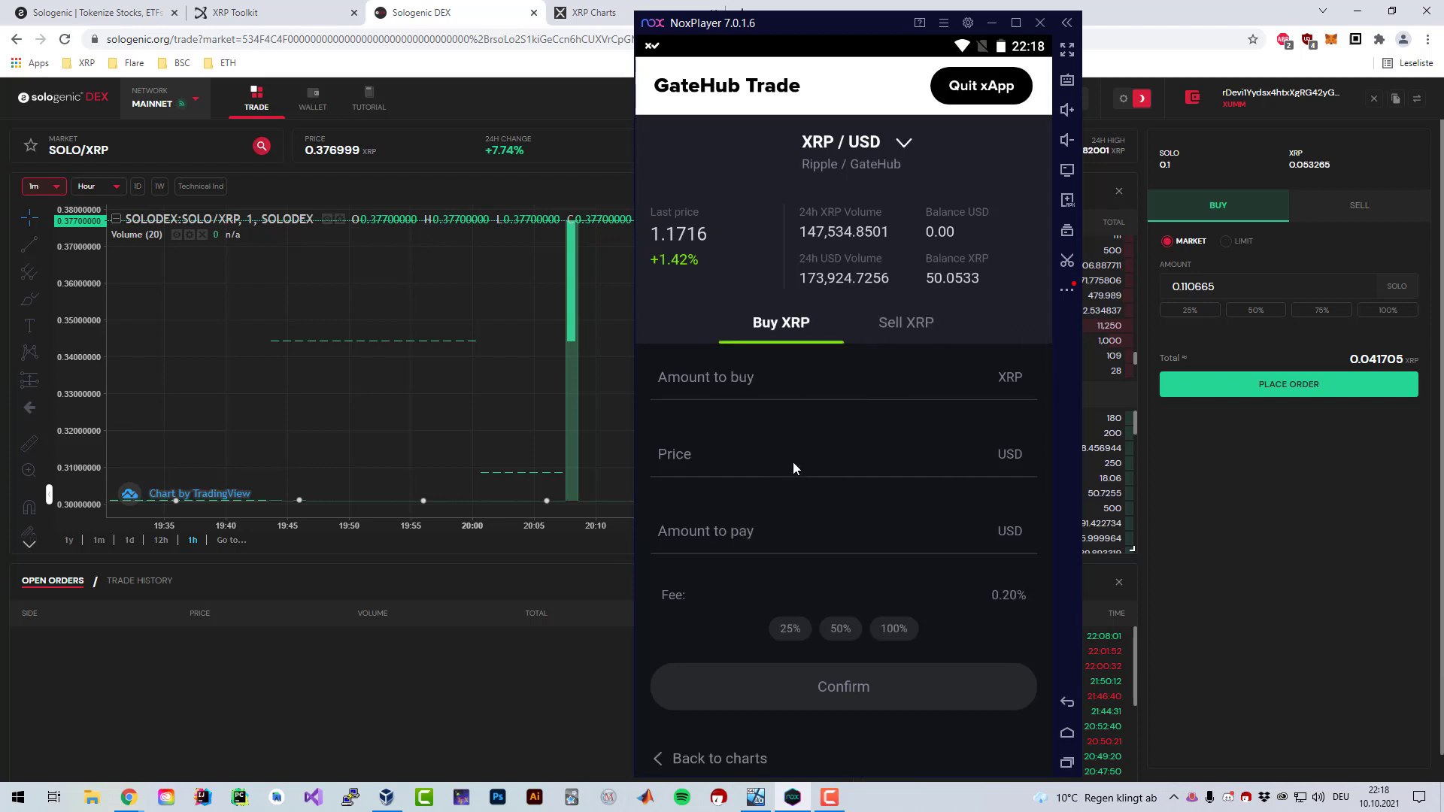
{"action": "left_click", "coordinate": [760, 376]}
{"action": "left_click", "coordinate": [791, 627]}
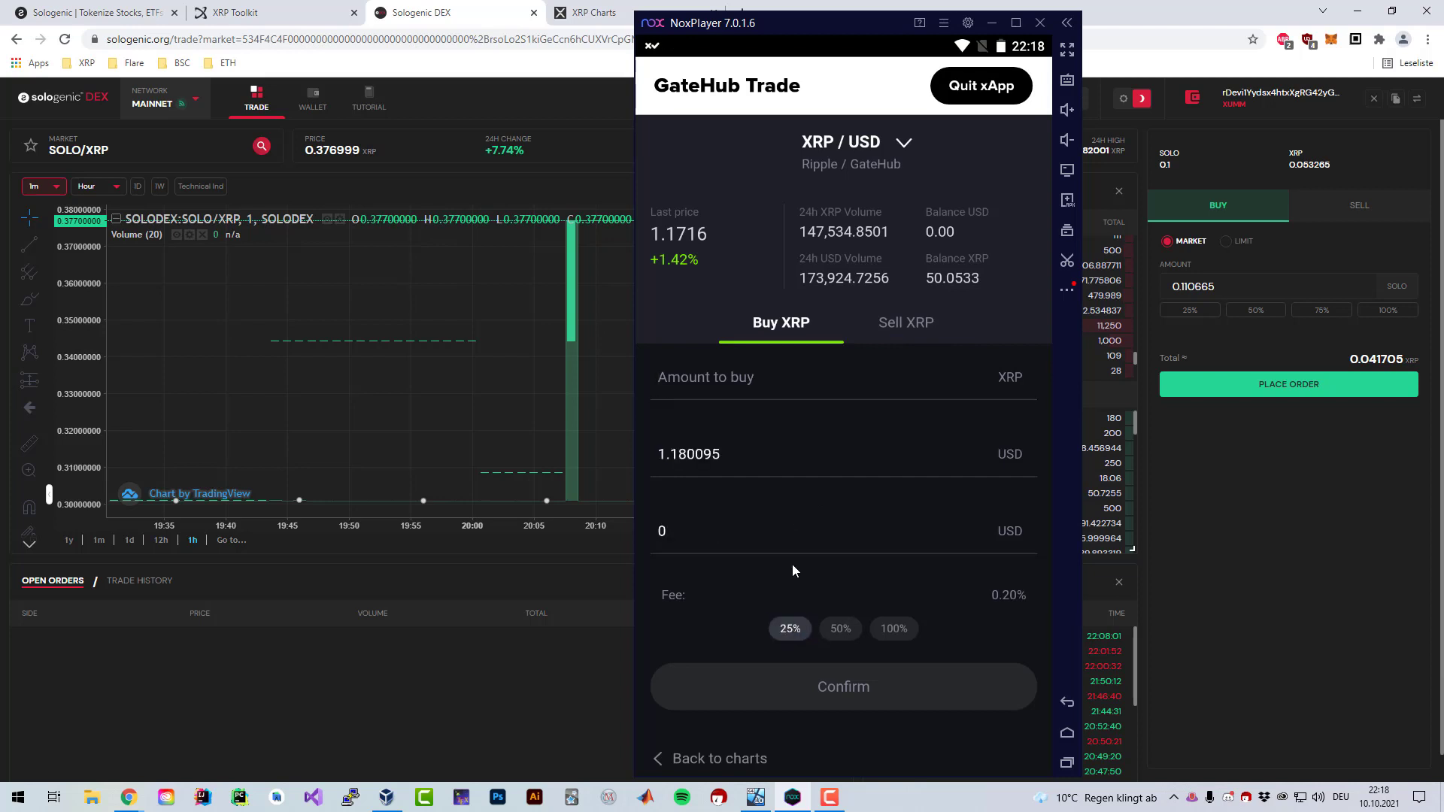
{"action": "left_click", "coordinate": [838, 627]}
{"action": "left_click", "coordinate": [887, 628]}
{"action": "left_click", "coordinate": [775, 378]}
{"action": "type", "text": "1"}
{"action": "left_click", "coordinate": [831, 627]}
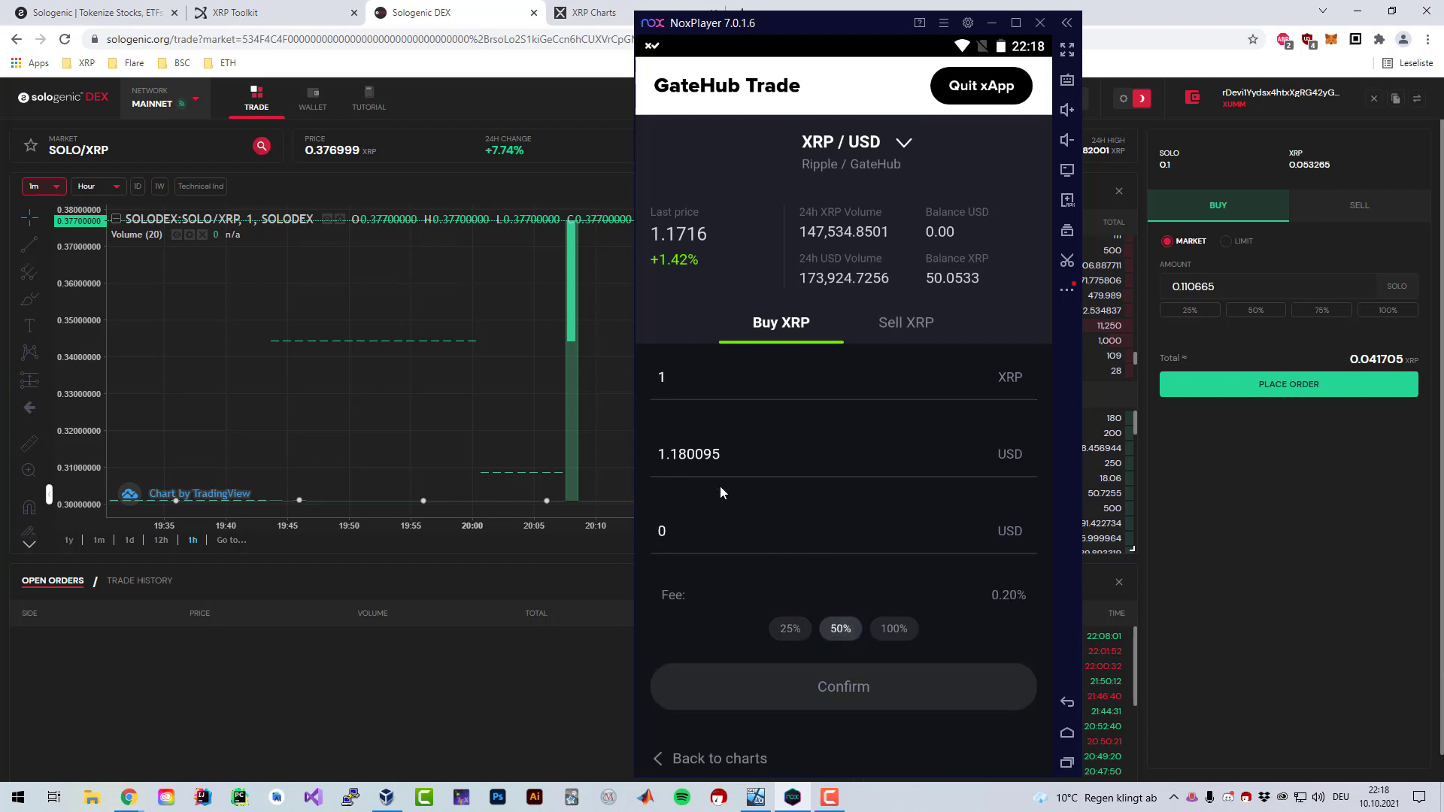
{"action": "left_click", "coordinate": [782, 620]}
{"action": "left_click", "coordinate": [895, 630]}
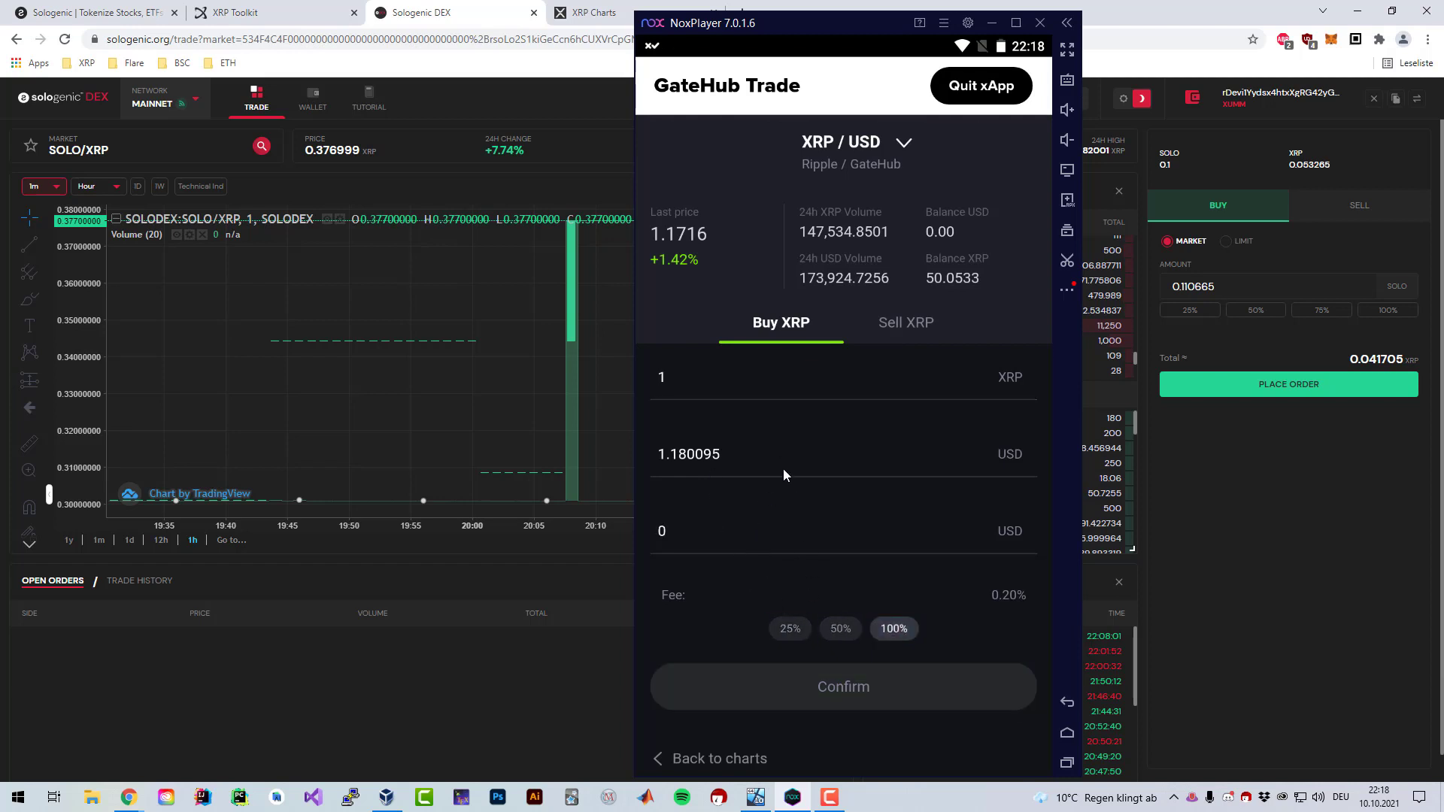
{"action": "left_click", "coordinate": [752, 378]}
{"action": "left_click", "coordinate": [981, 78]}
{"action": "scroll", "coordinate": [877, 451], "scroll_direction": "down", "scroll_amount": 5}
{"action": "scroll", "coordinate": [877, 451], "scroll_direction": "up", "scroll_amount": 5}
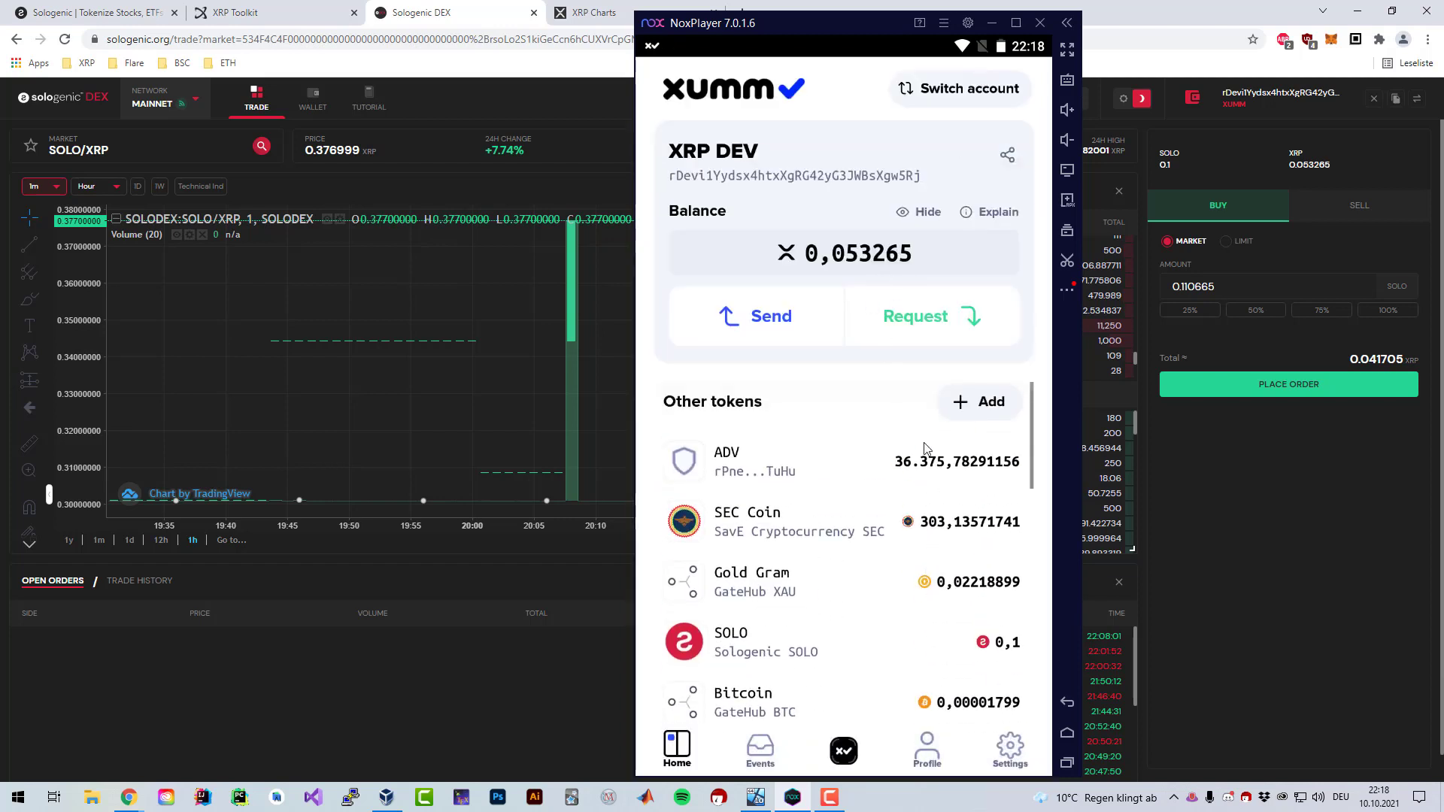